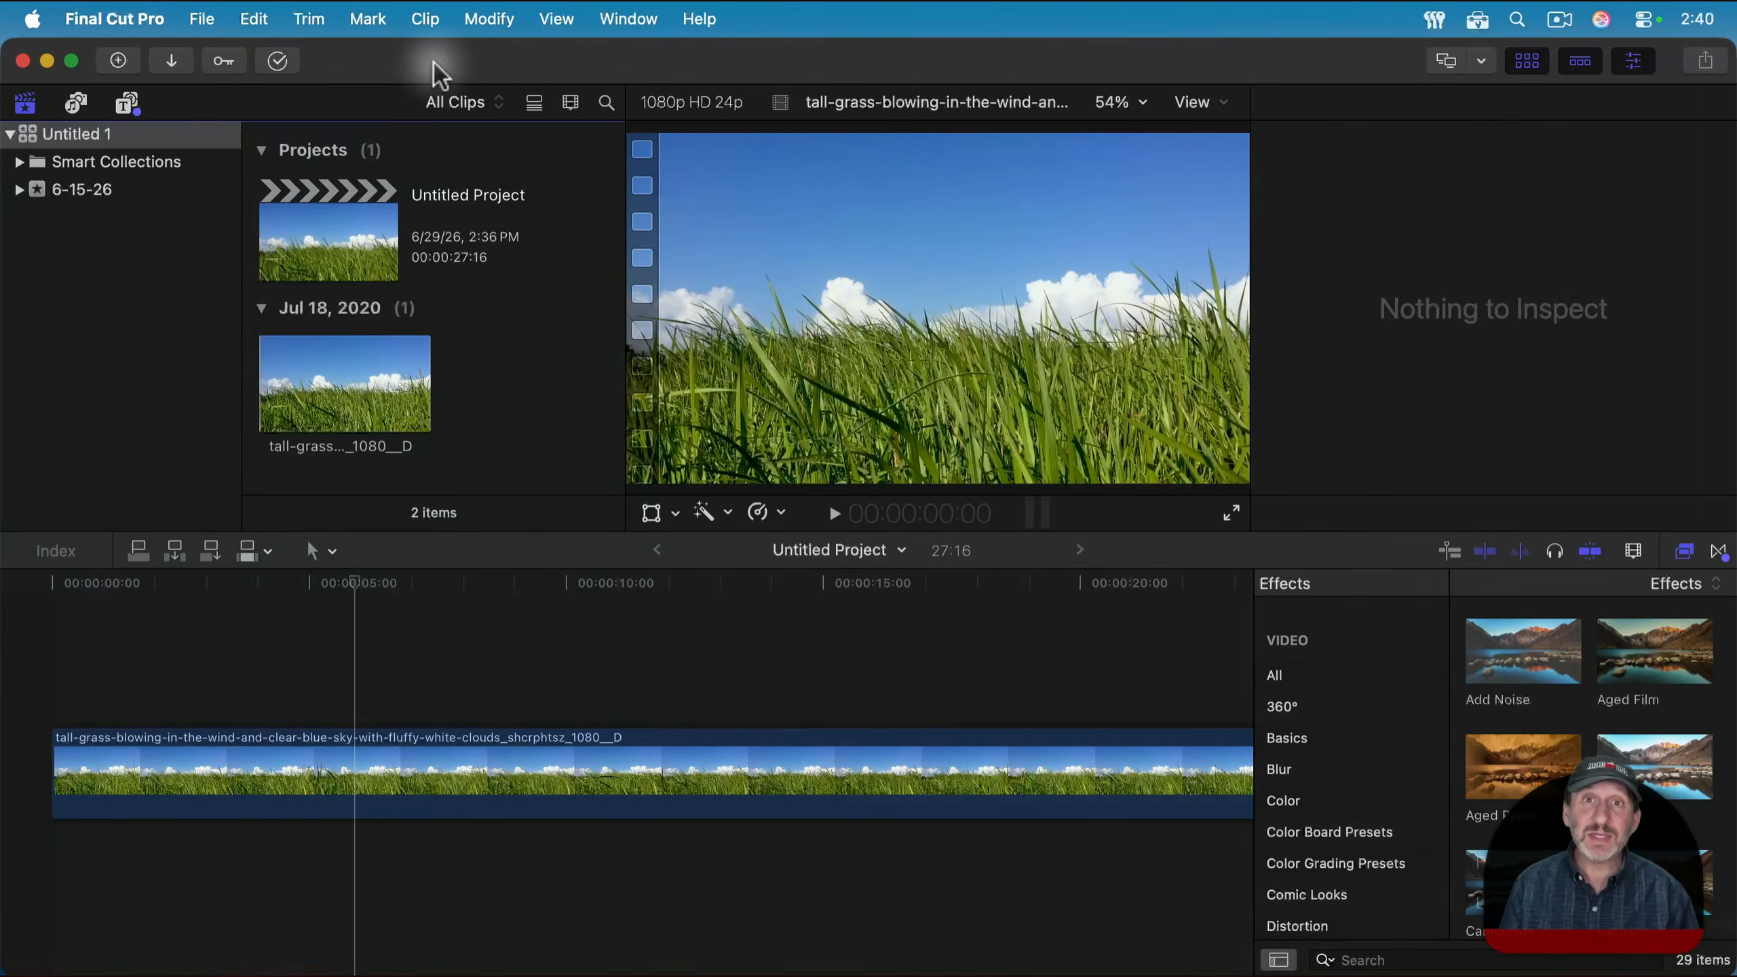
Add the Text title from the Basic Text category above the start of the grass clip in the timeline.
click(128, 106)
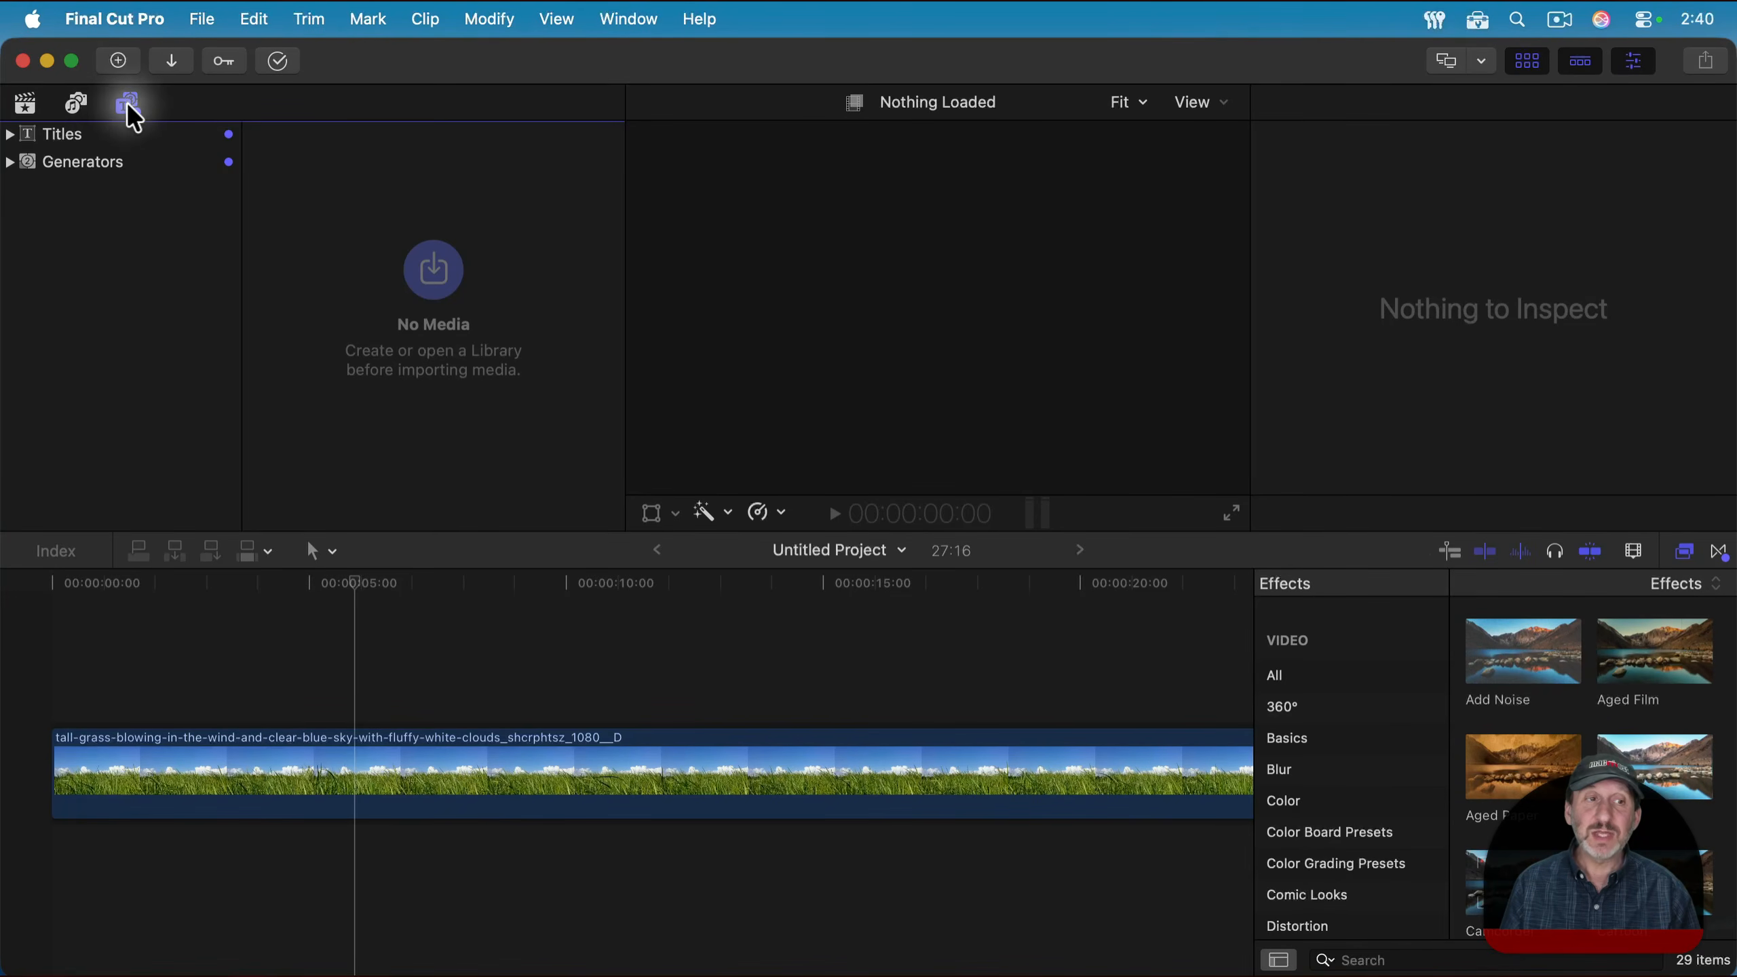
click(8, 136)
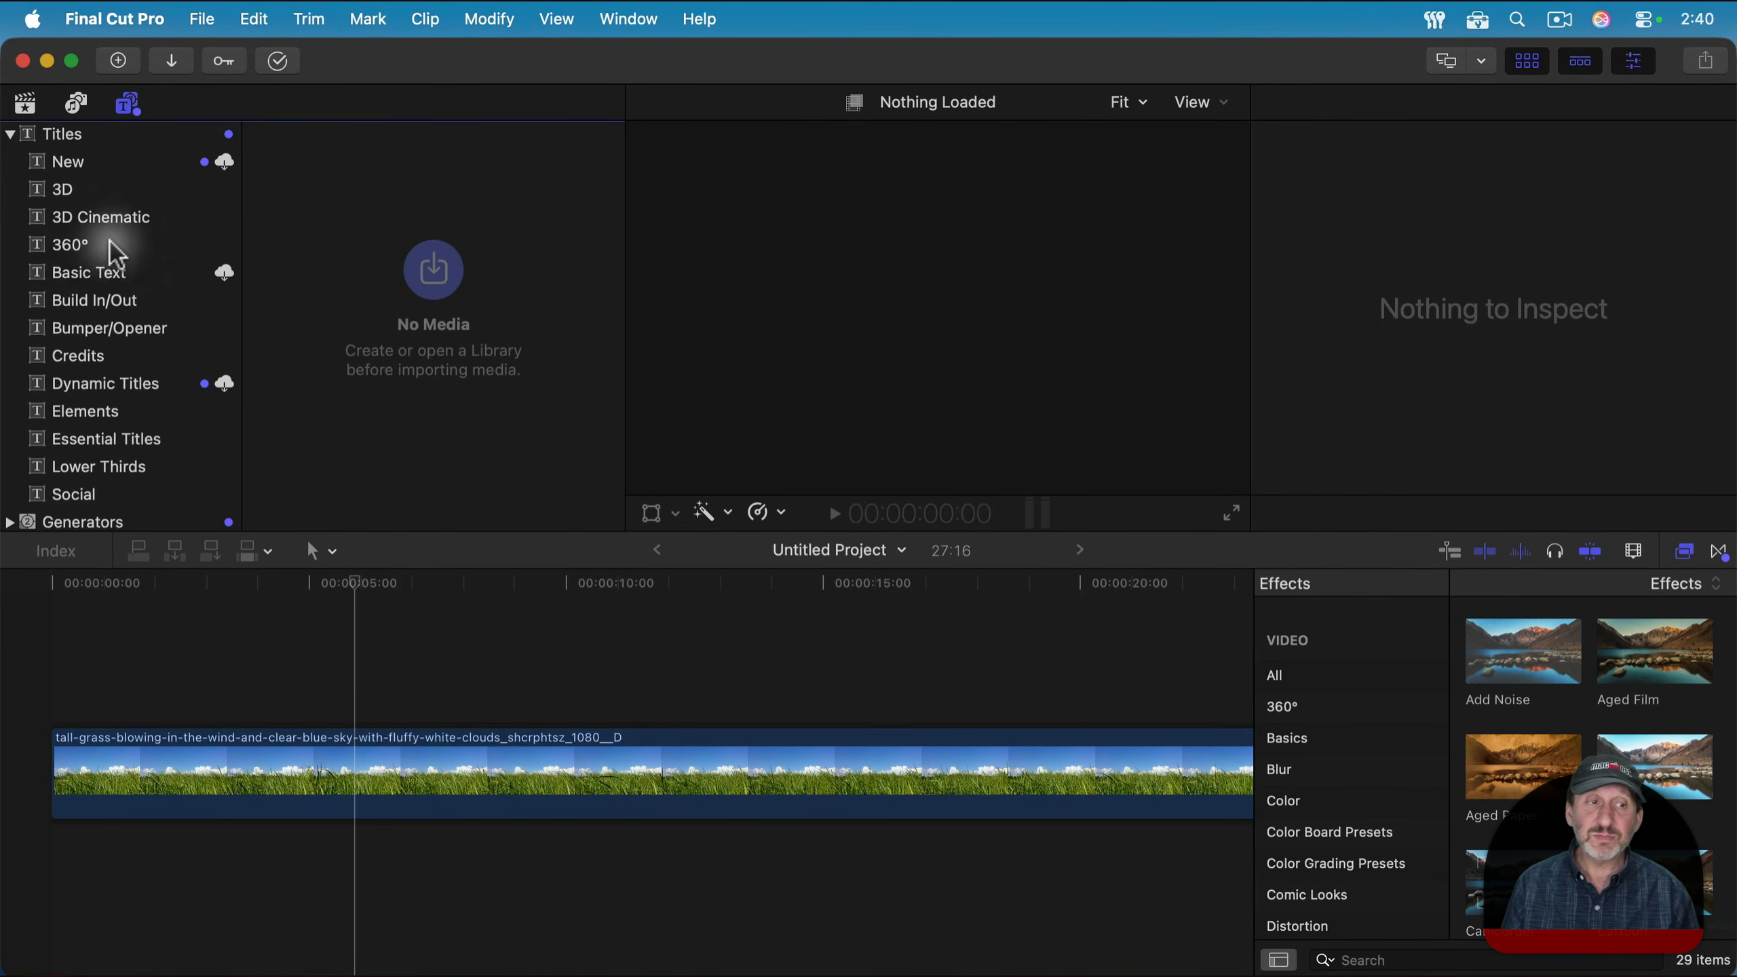
click(99, 271)
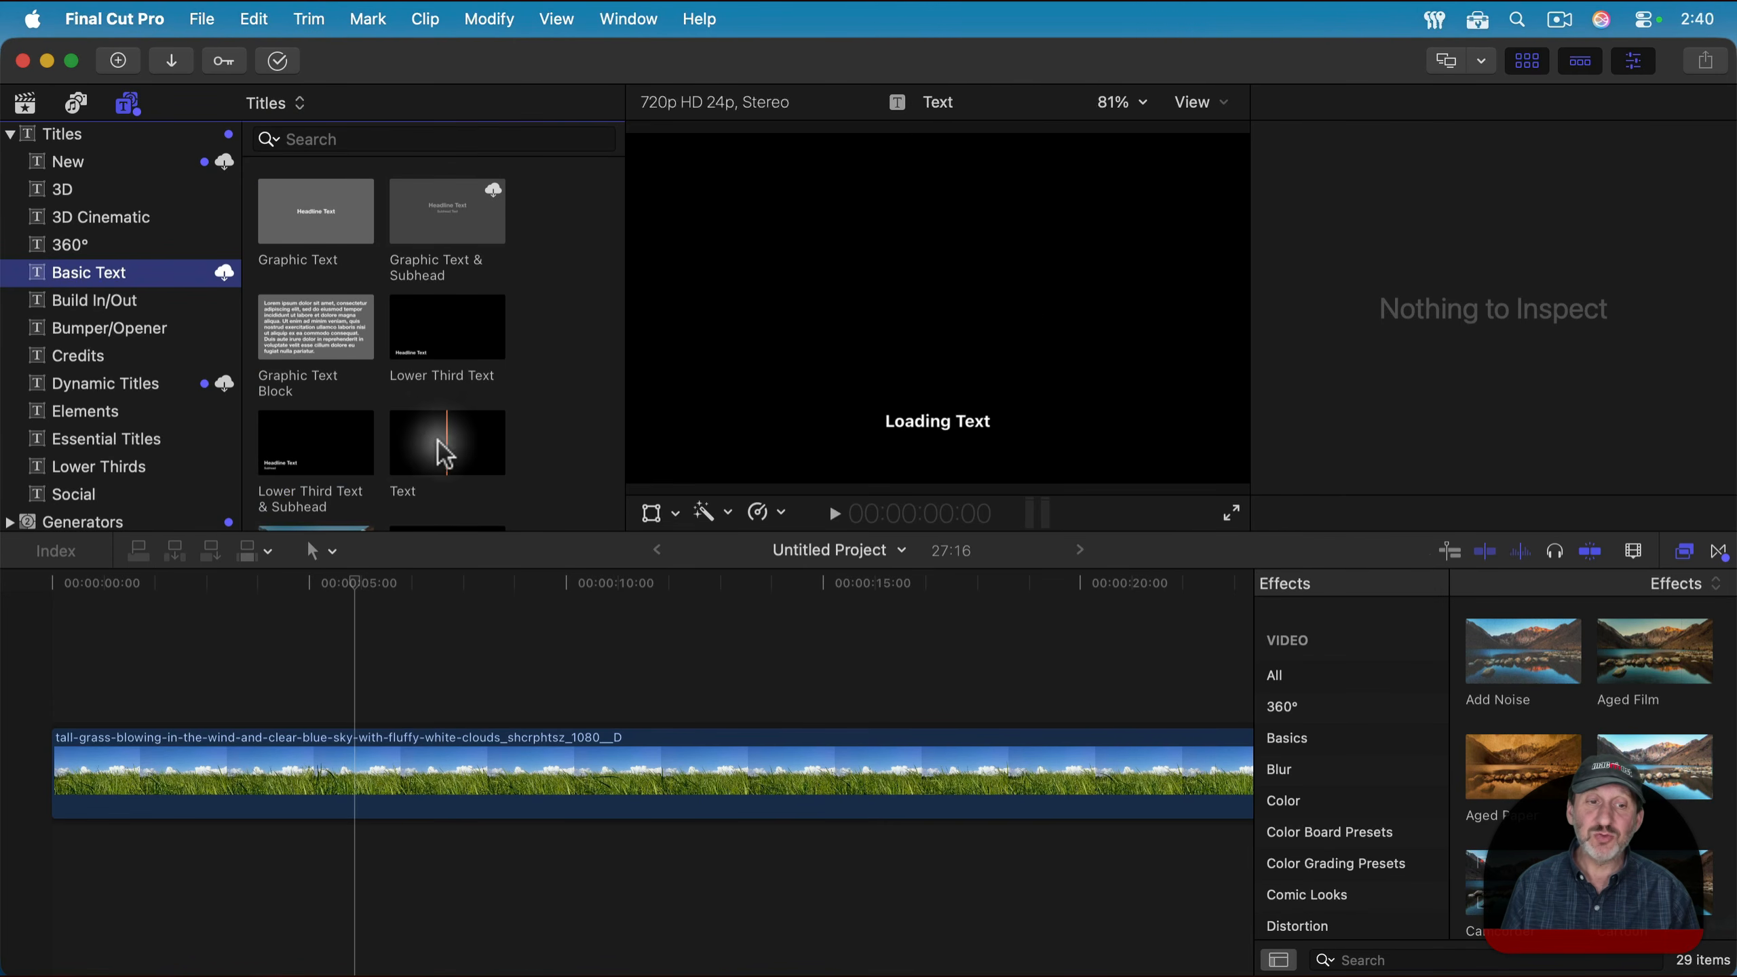
drag(444, 452, 62, 708)
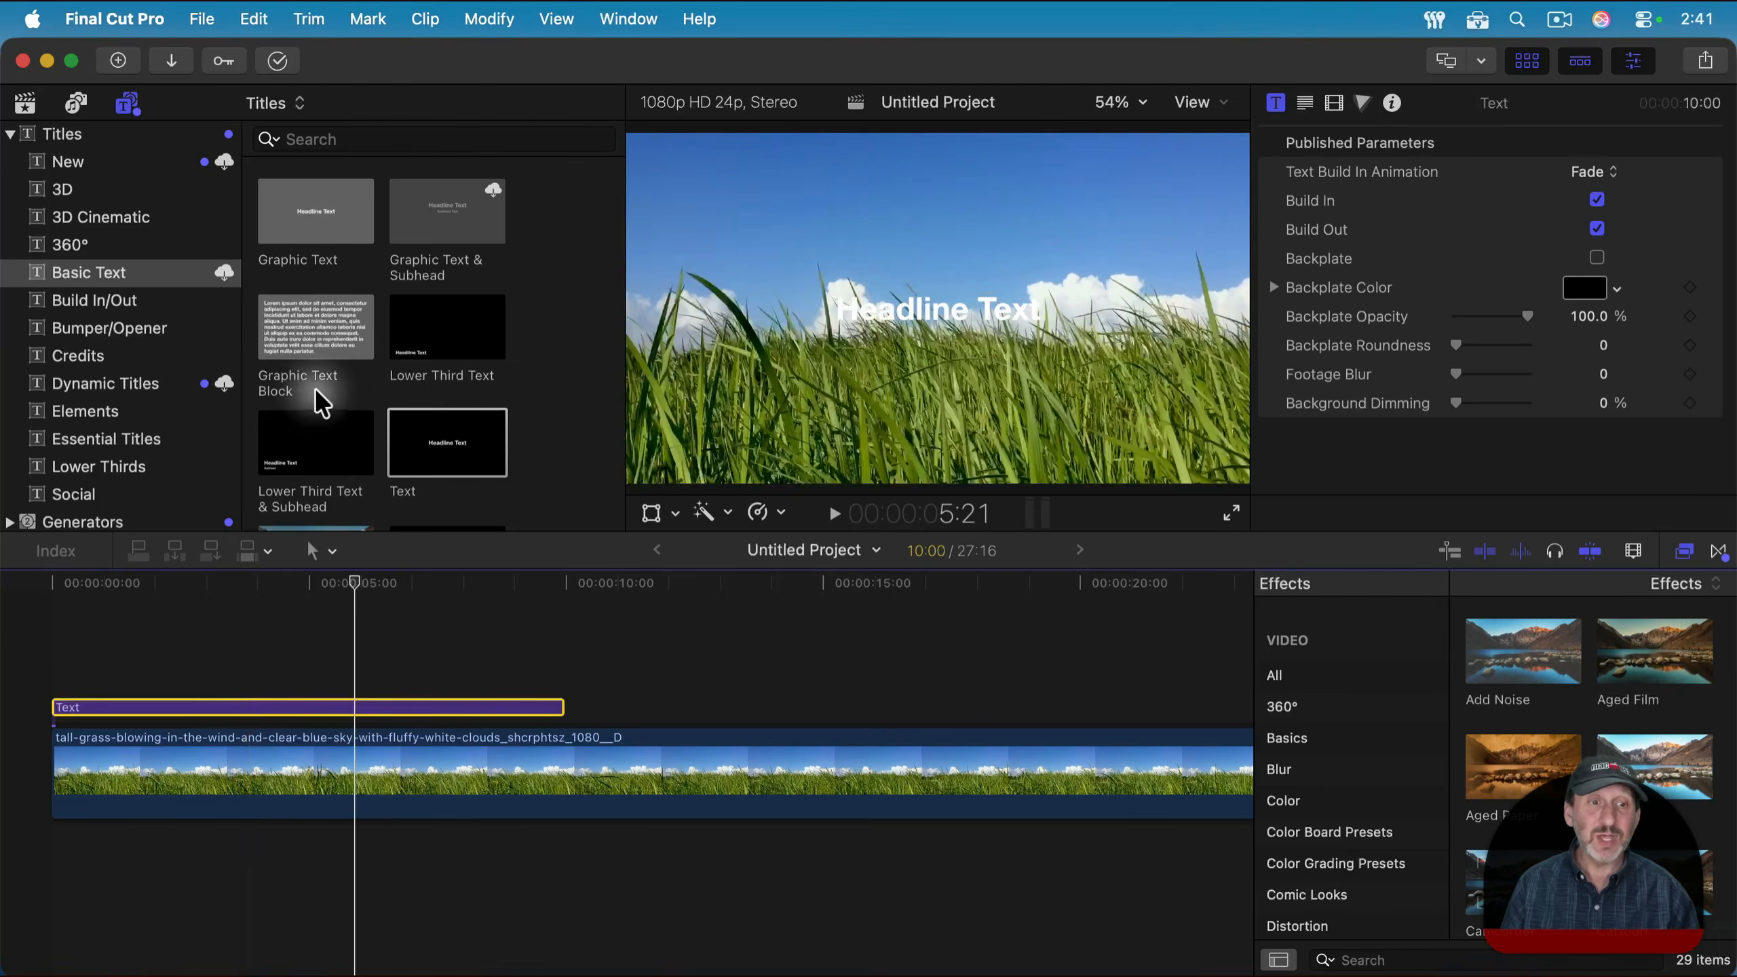
Browse the Basic Text and Build In/Out titles, and delete the Text title from the timeline.
scroll(314, 424, down, 3)
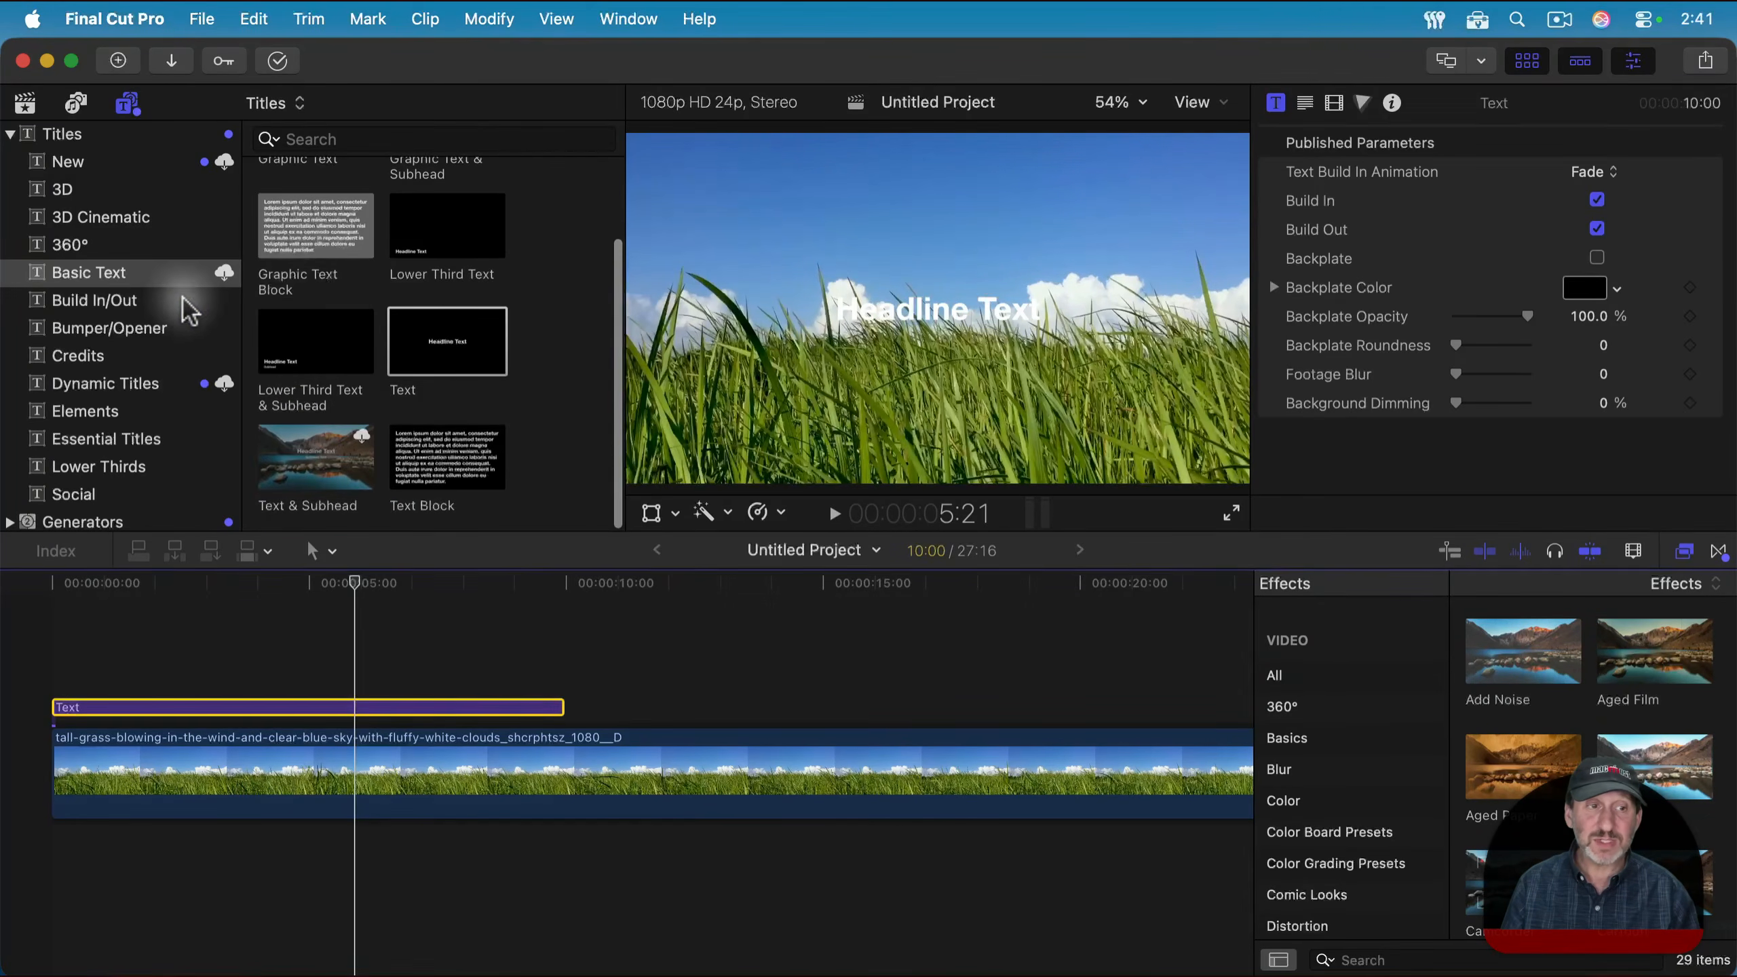
click(167, 300)
scroll(311, 327, down, 5)
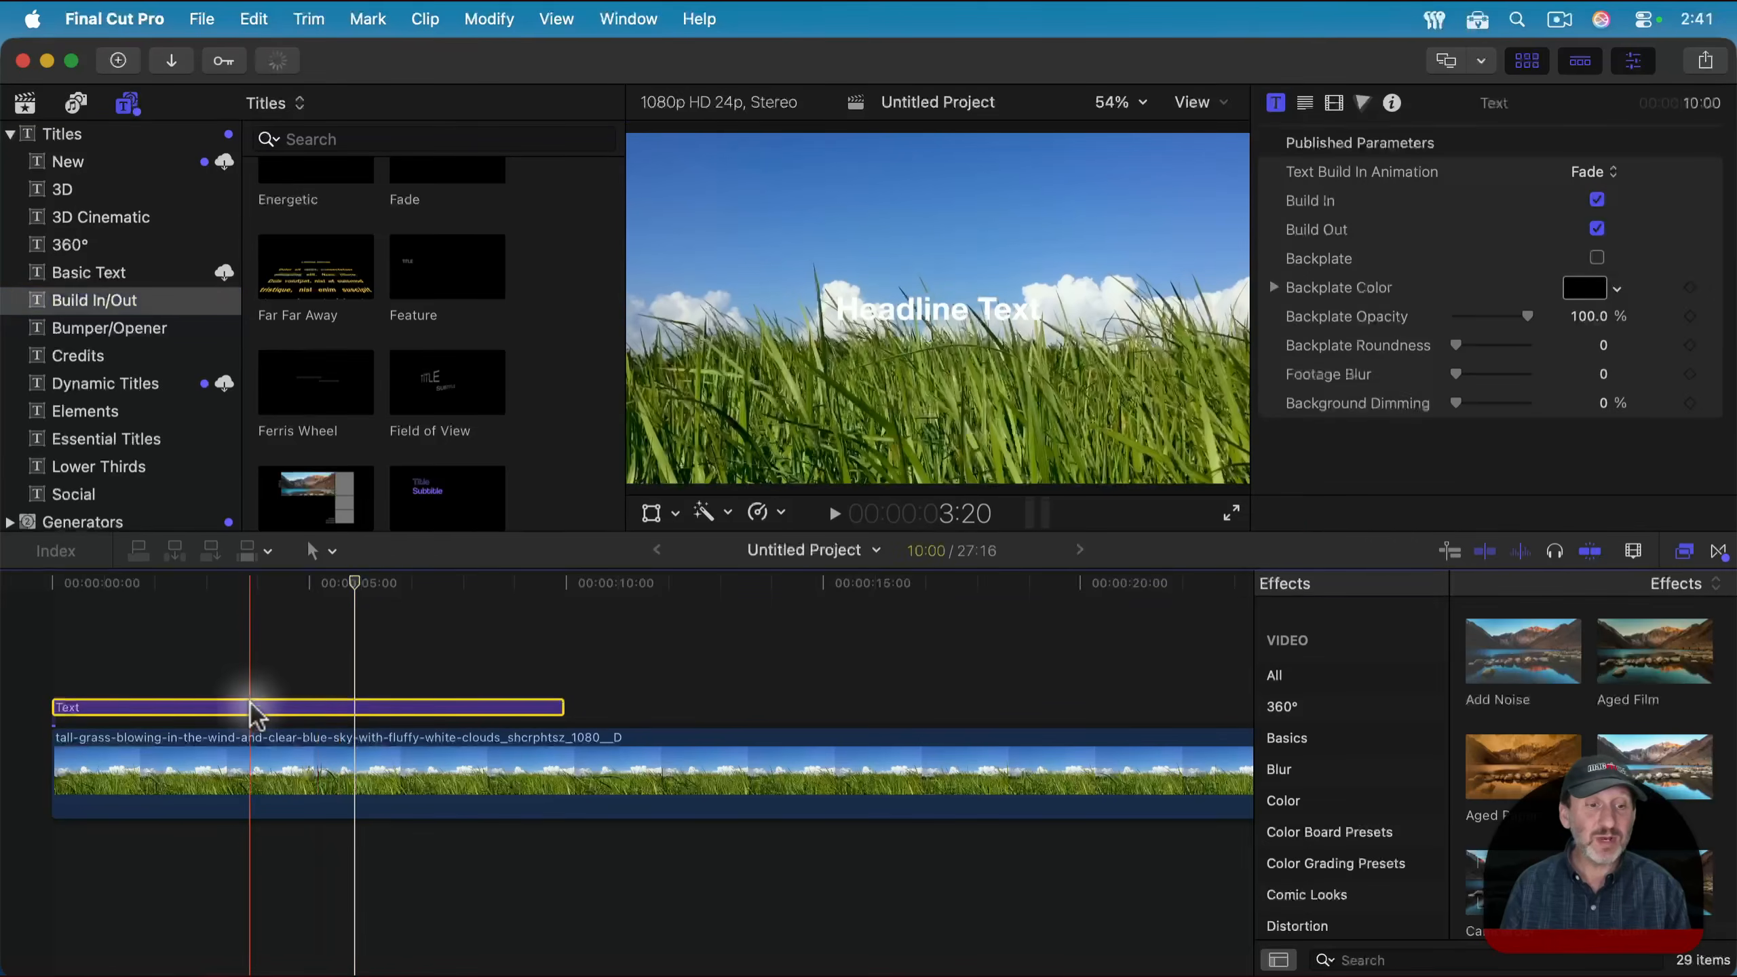
key(BackSpace)
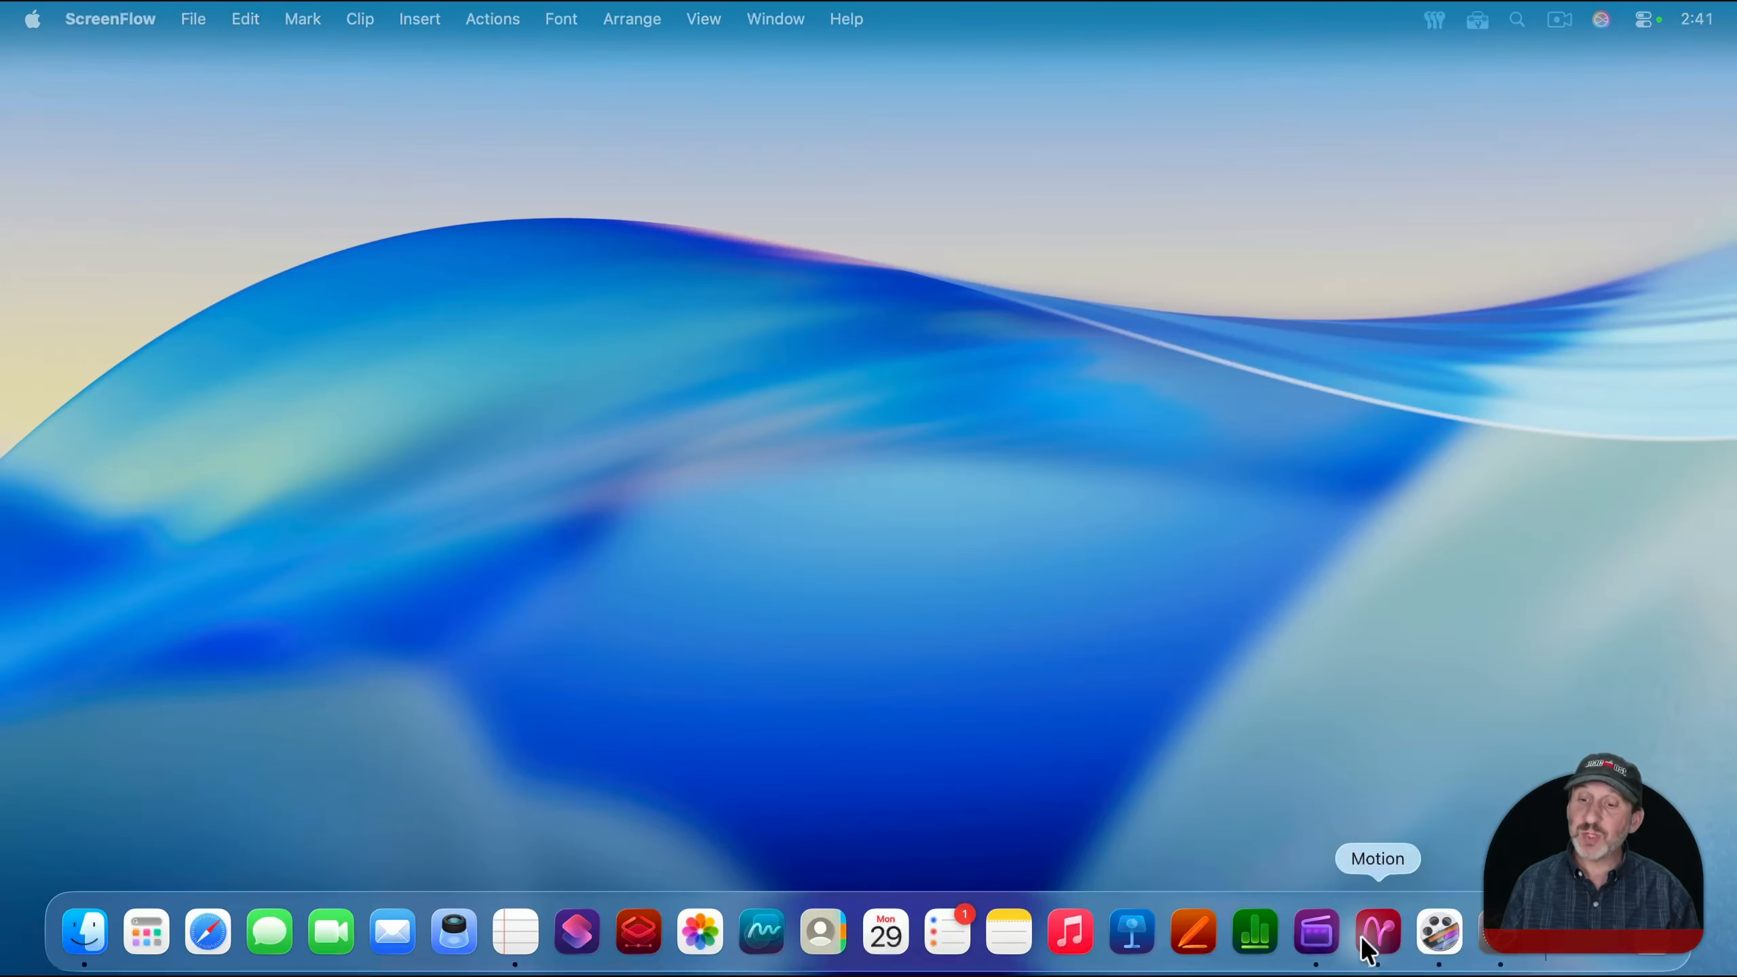
Switch to Motion and create a new blank Final Cut Title project.
click(1359, 935)
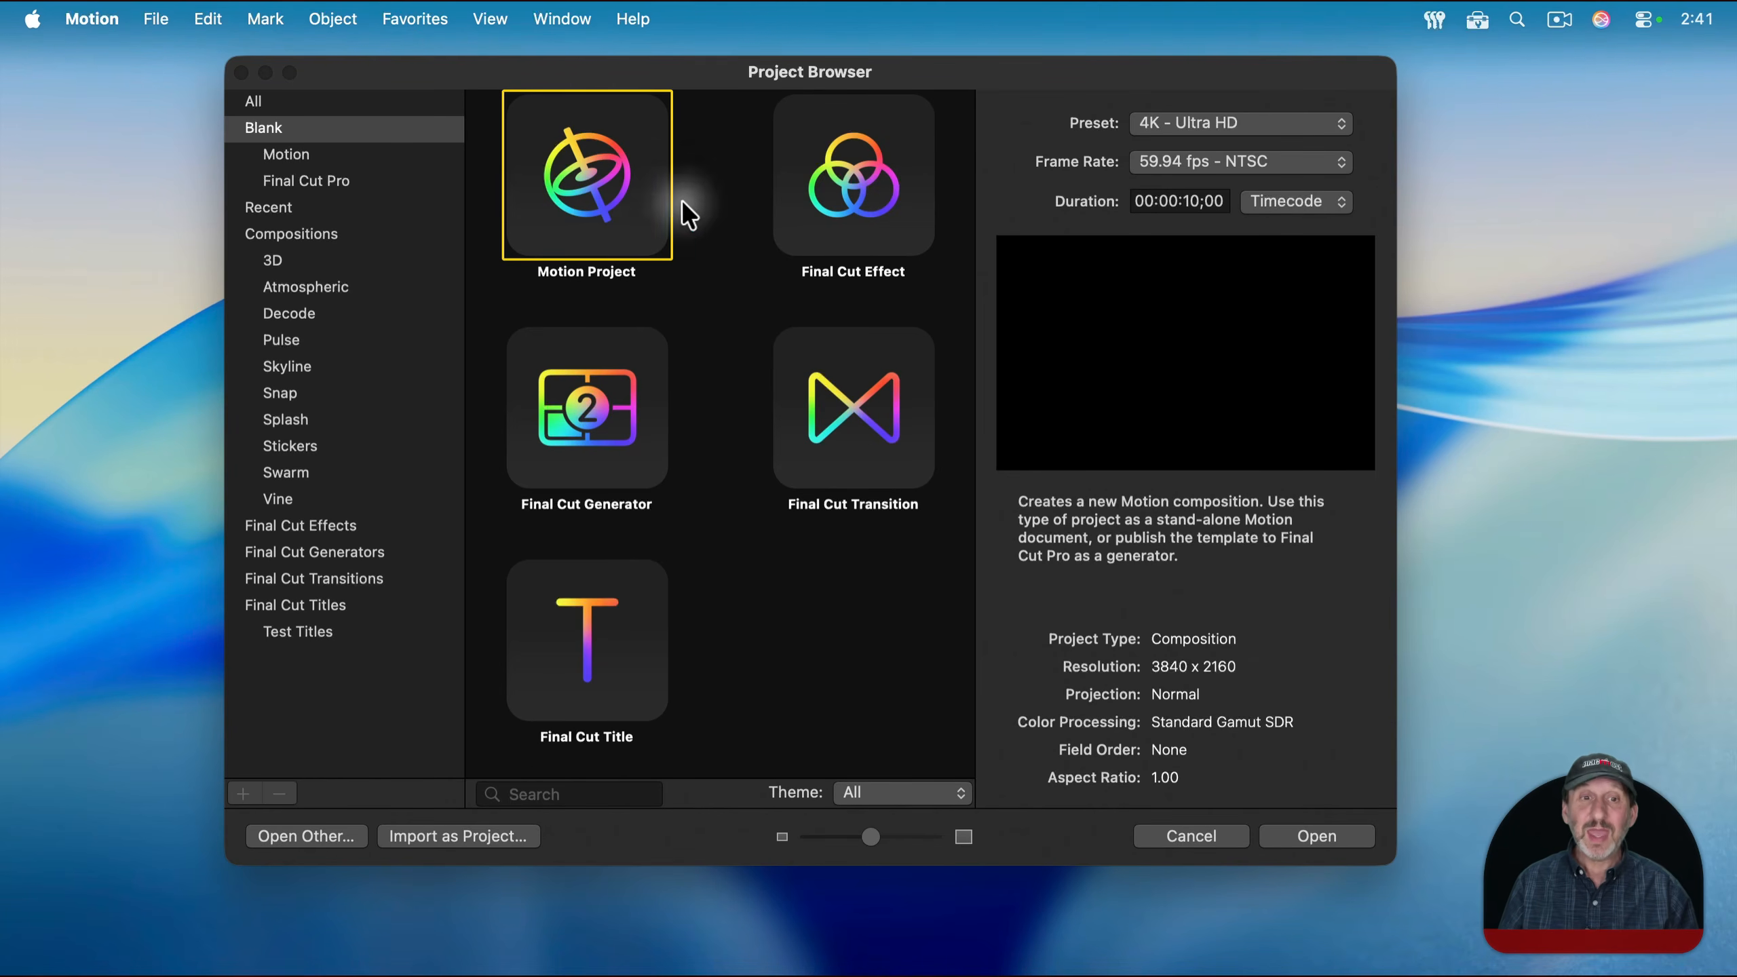
click(571, 608)
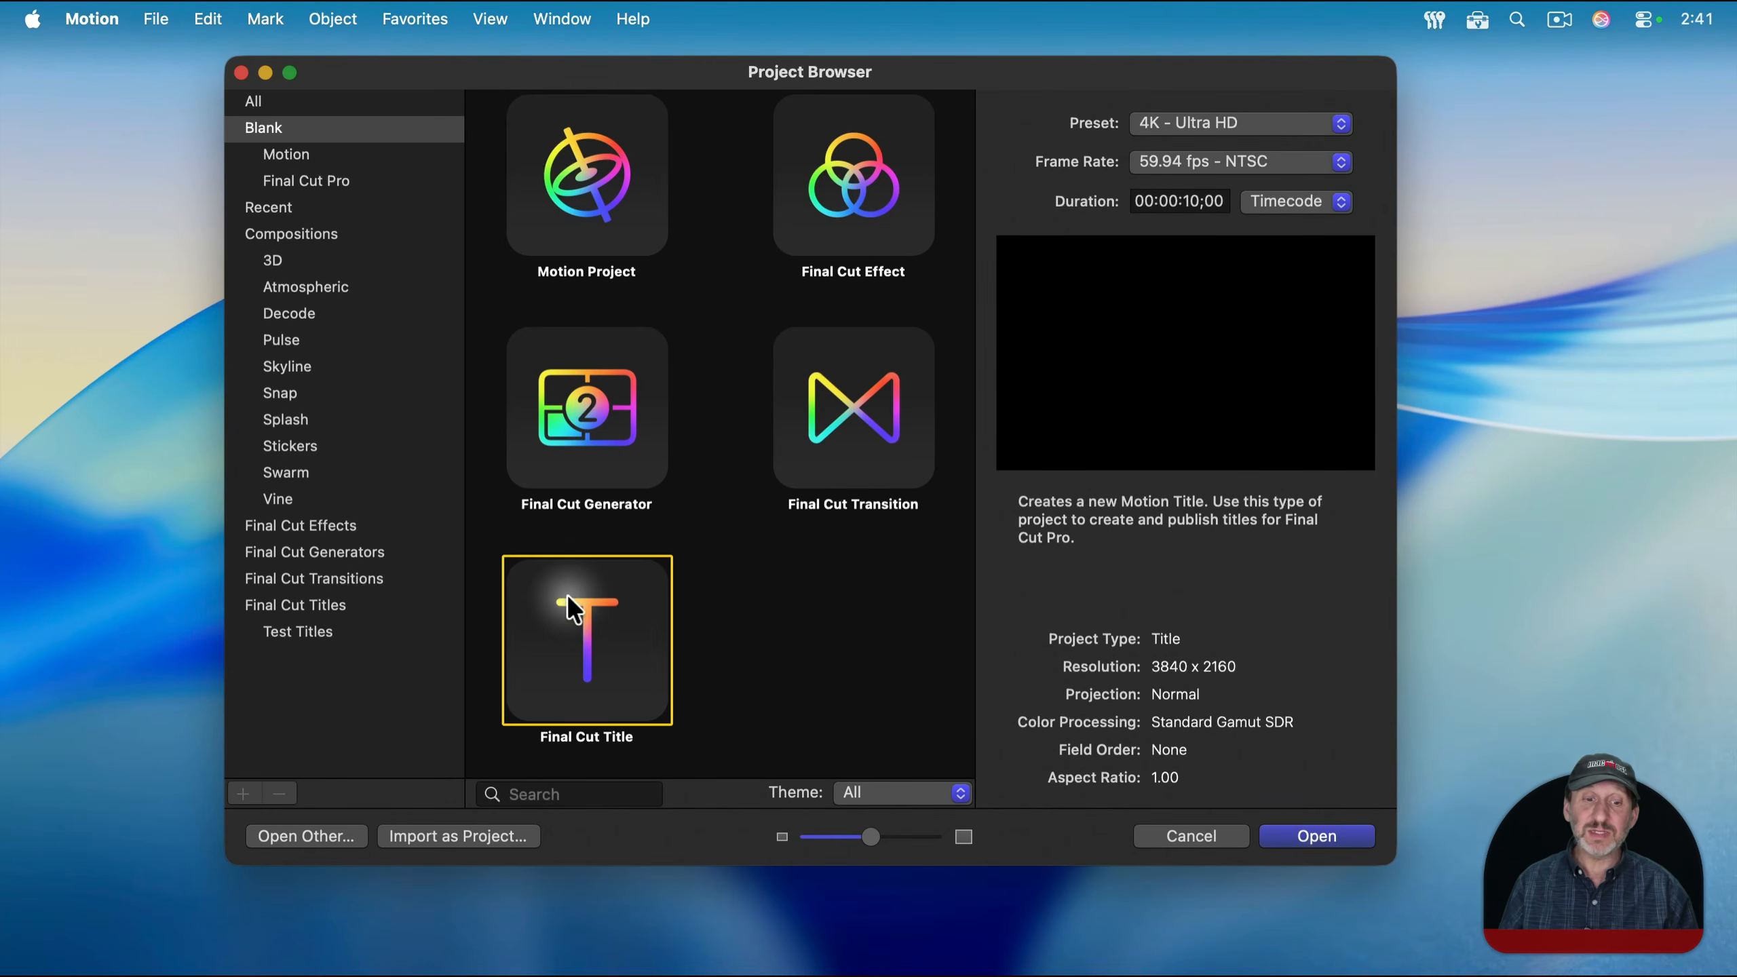
double_click(593, 638)
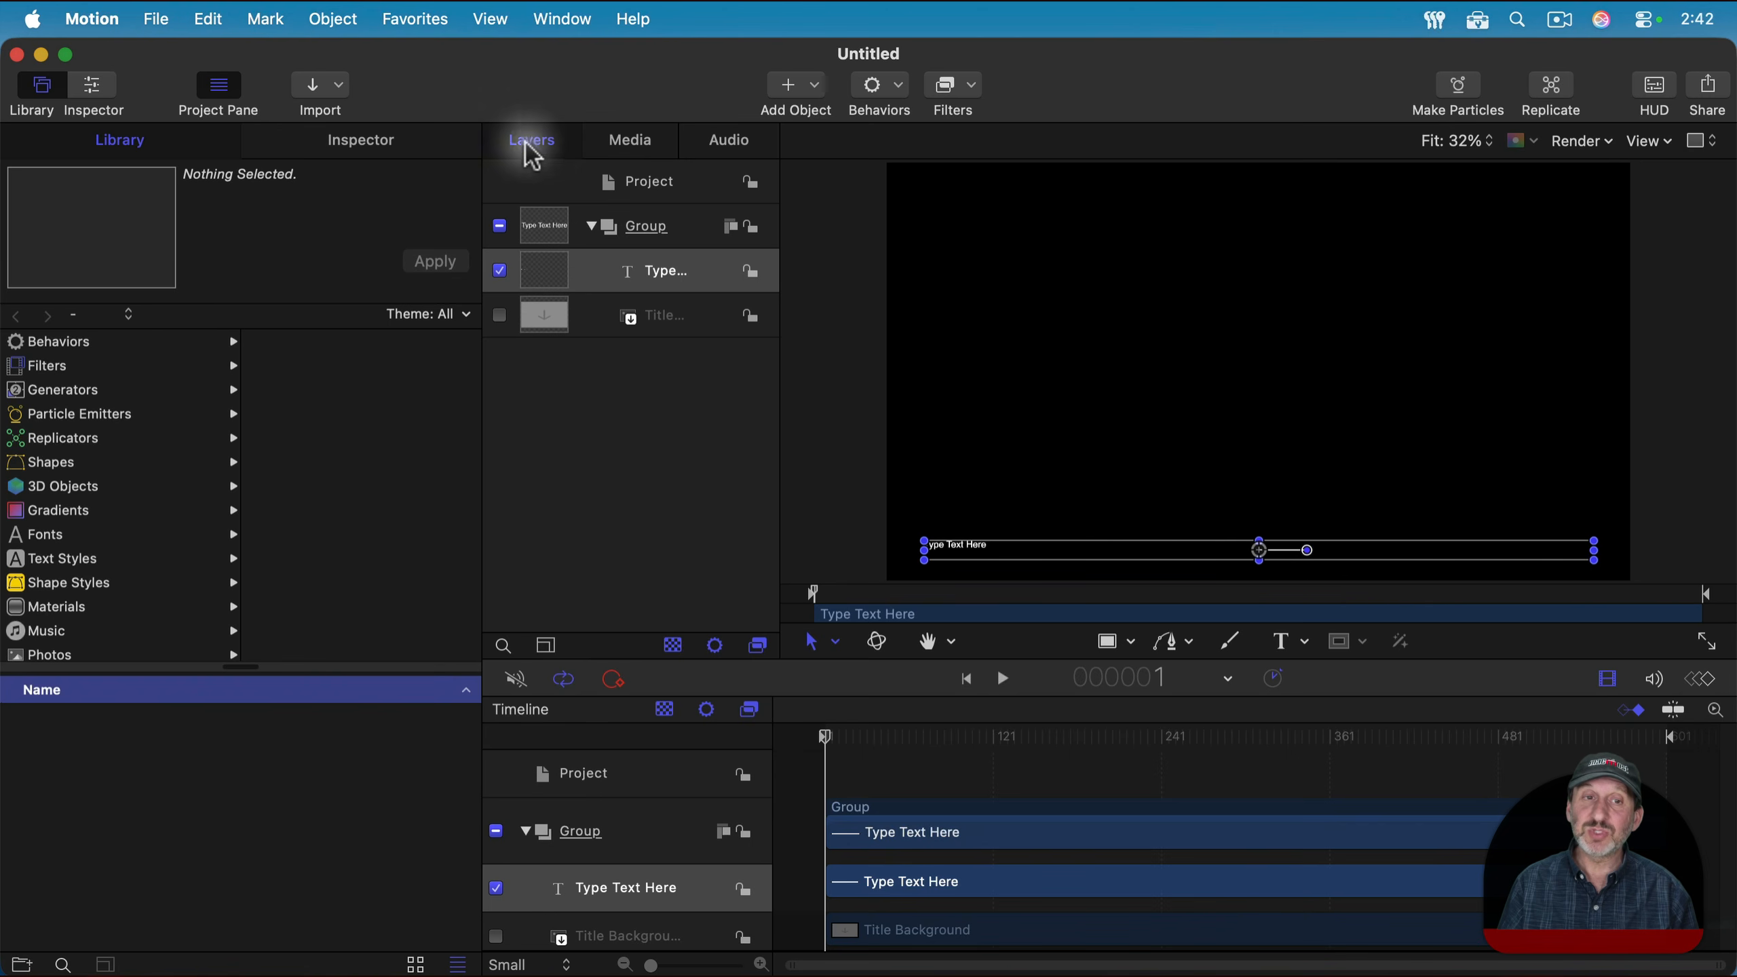
Examine the project's group and text layers, and preview the Title Background layer by showing and hiding it.
click(655, 196)
click(694, 232)
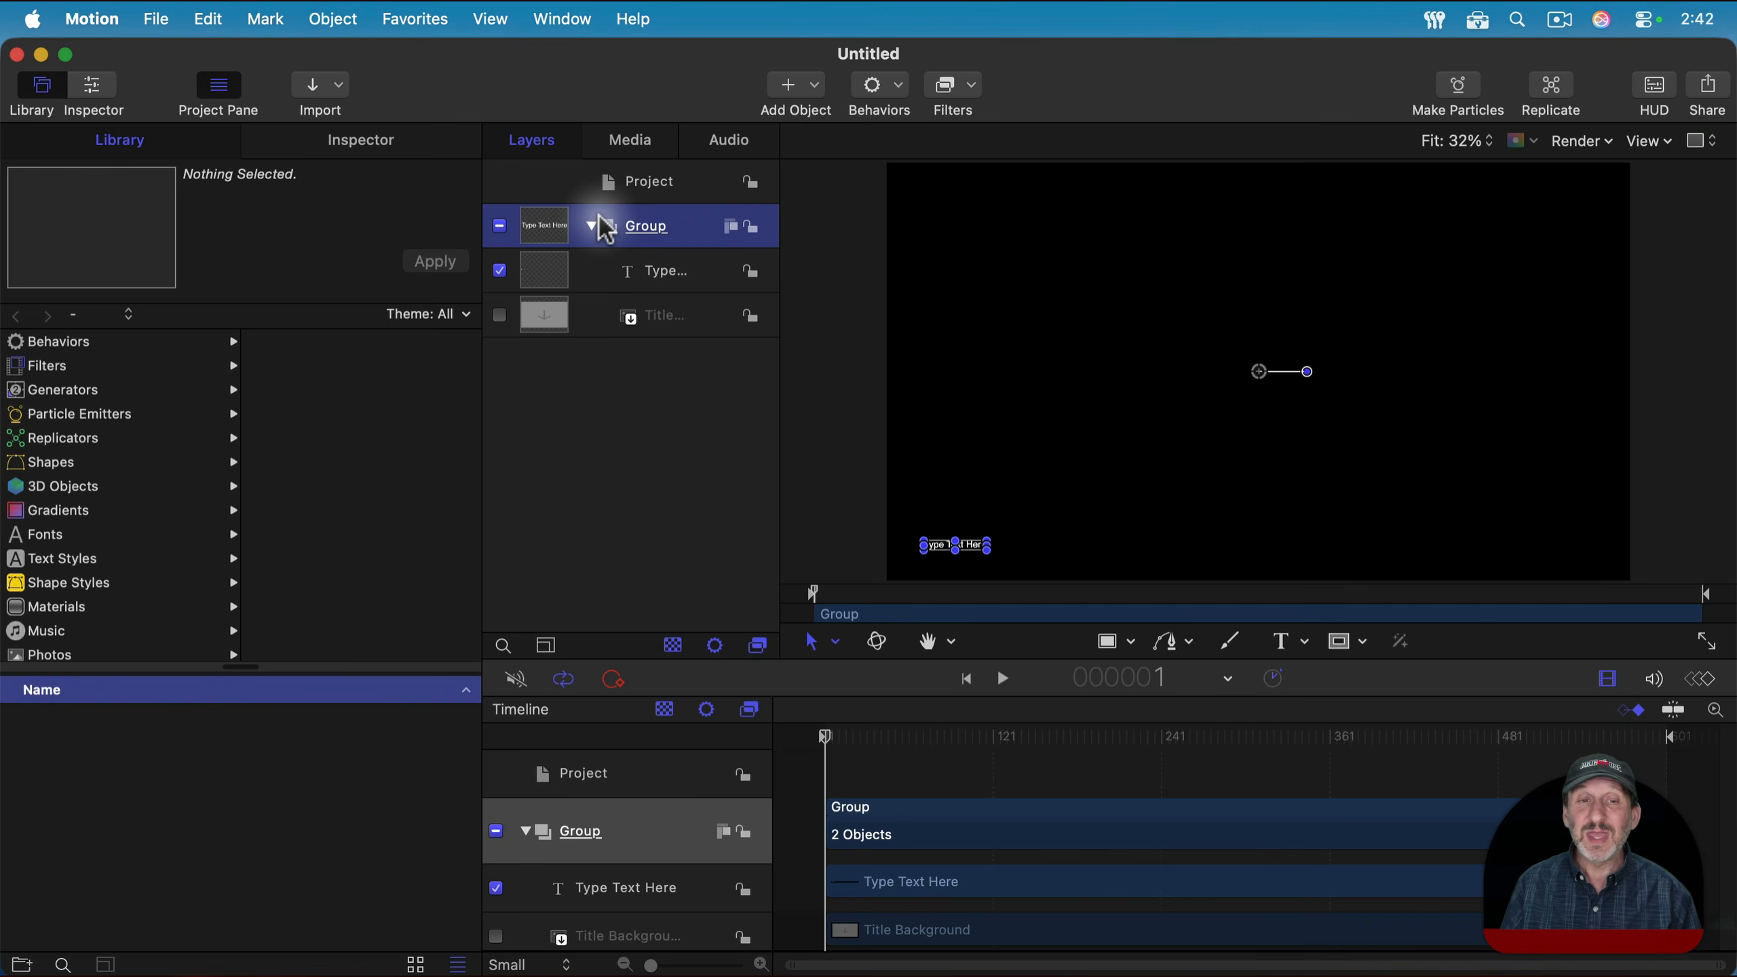
click(689, 271)
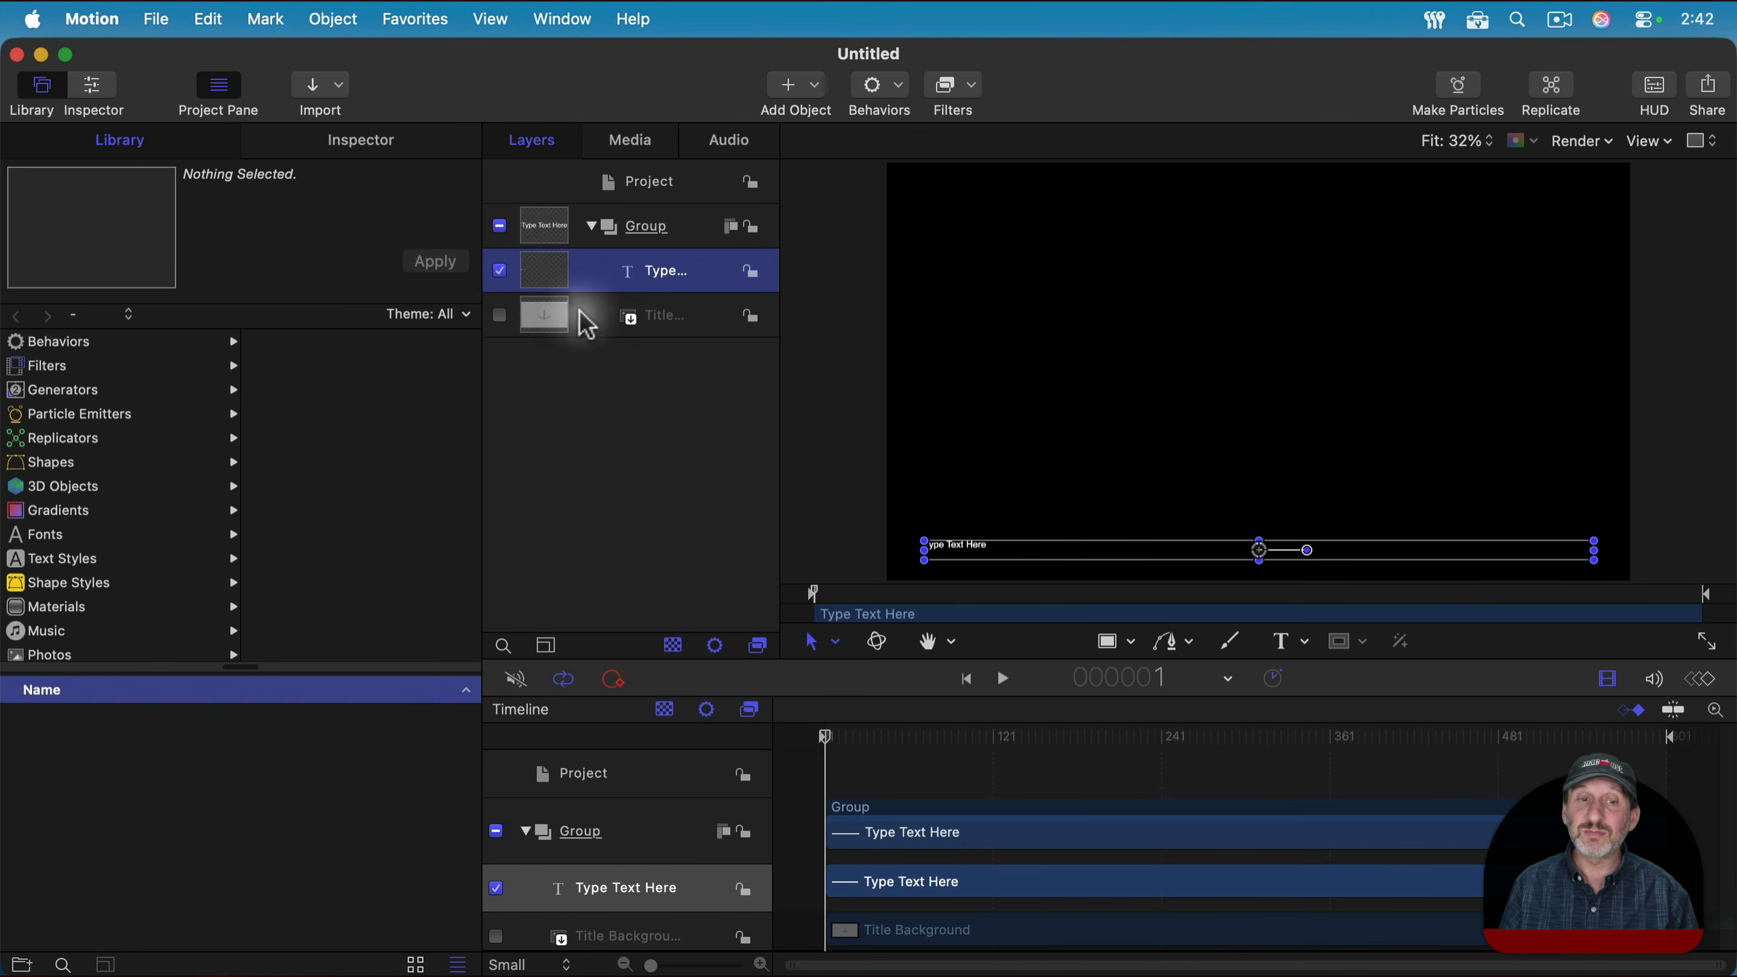
click(500, 315)
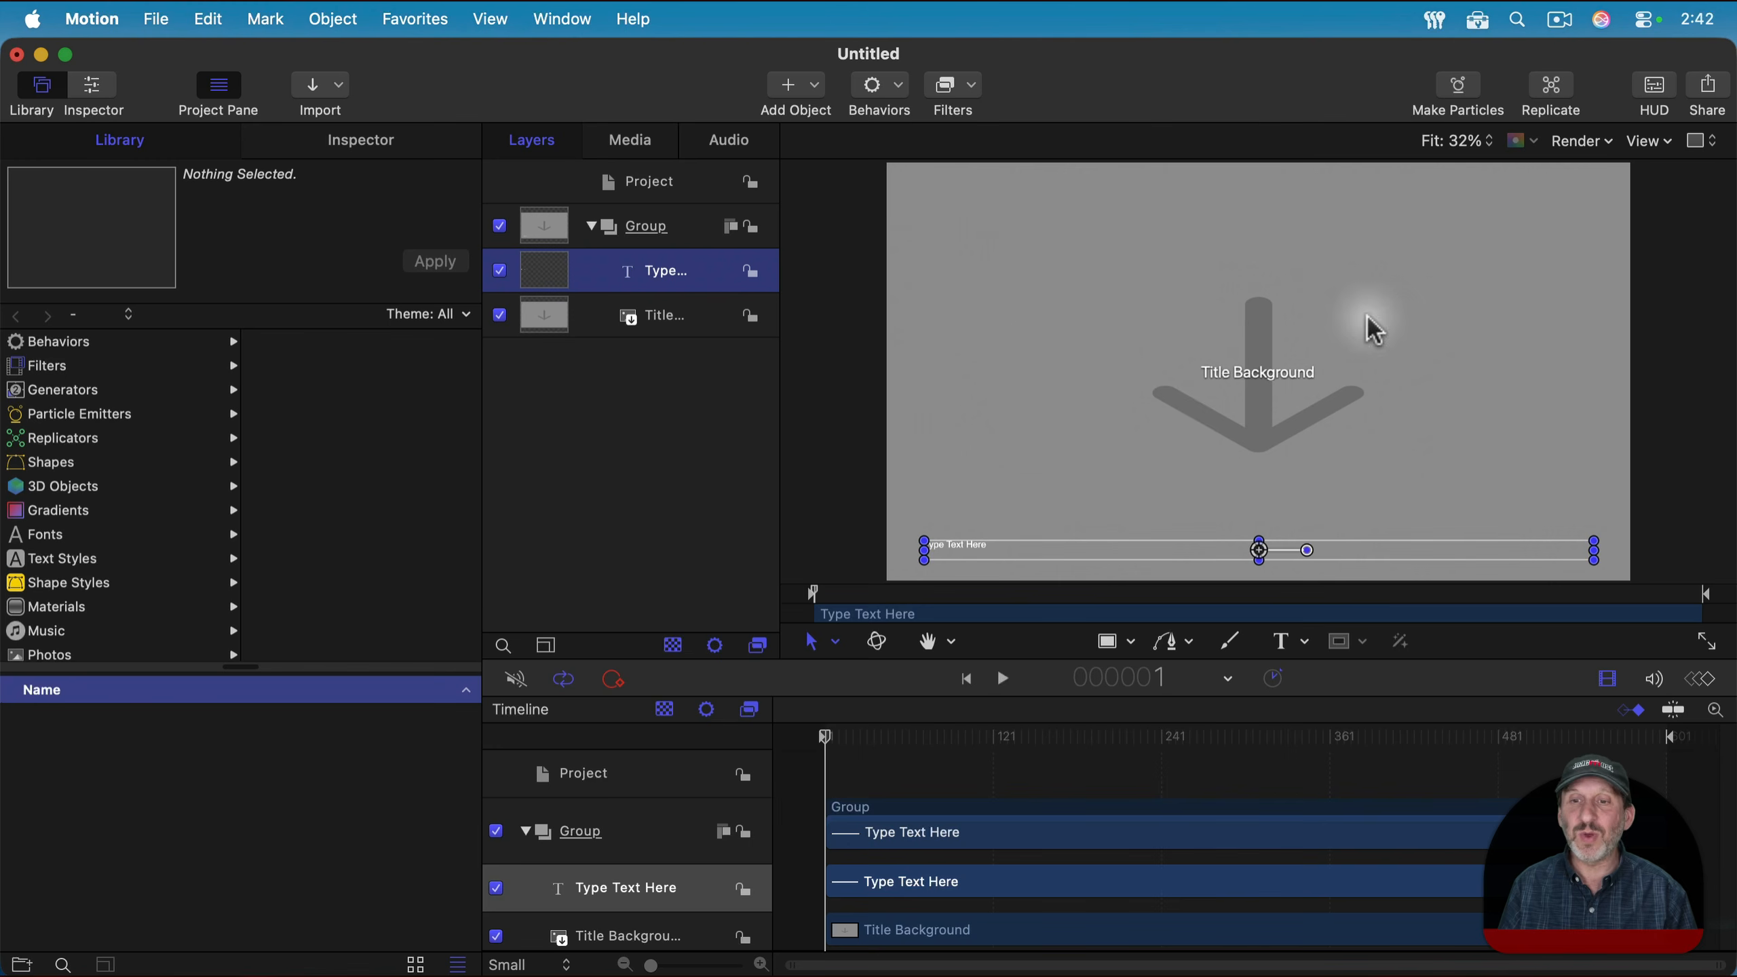
click(500, 315)
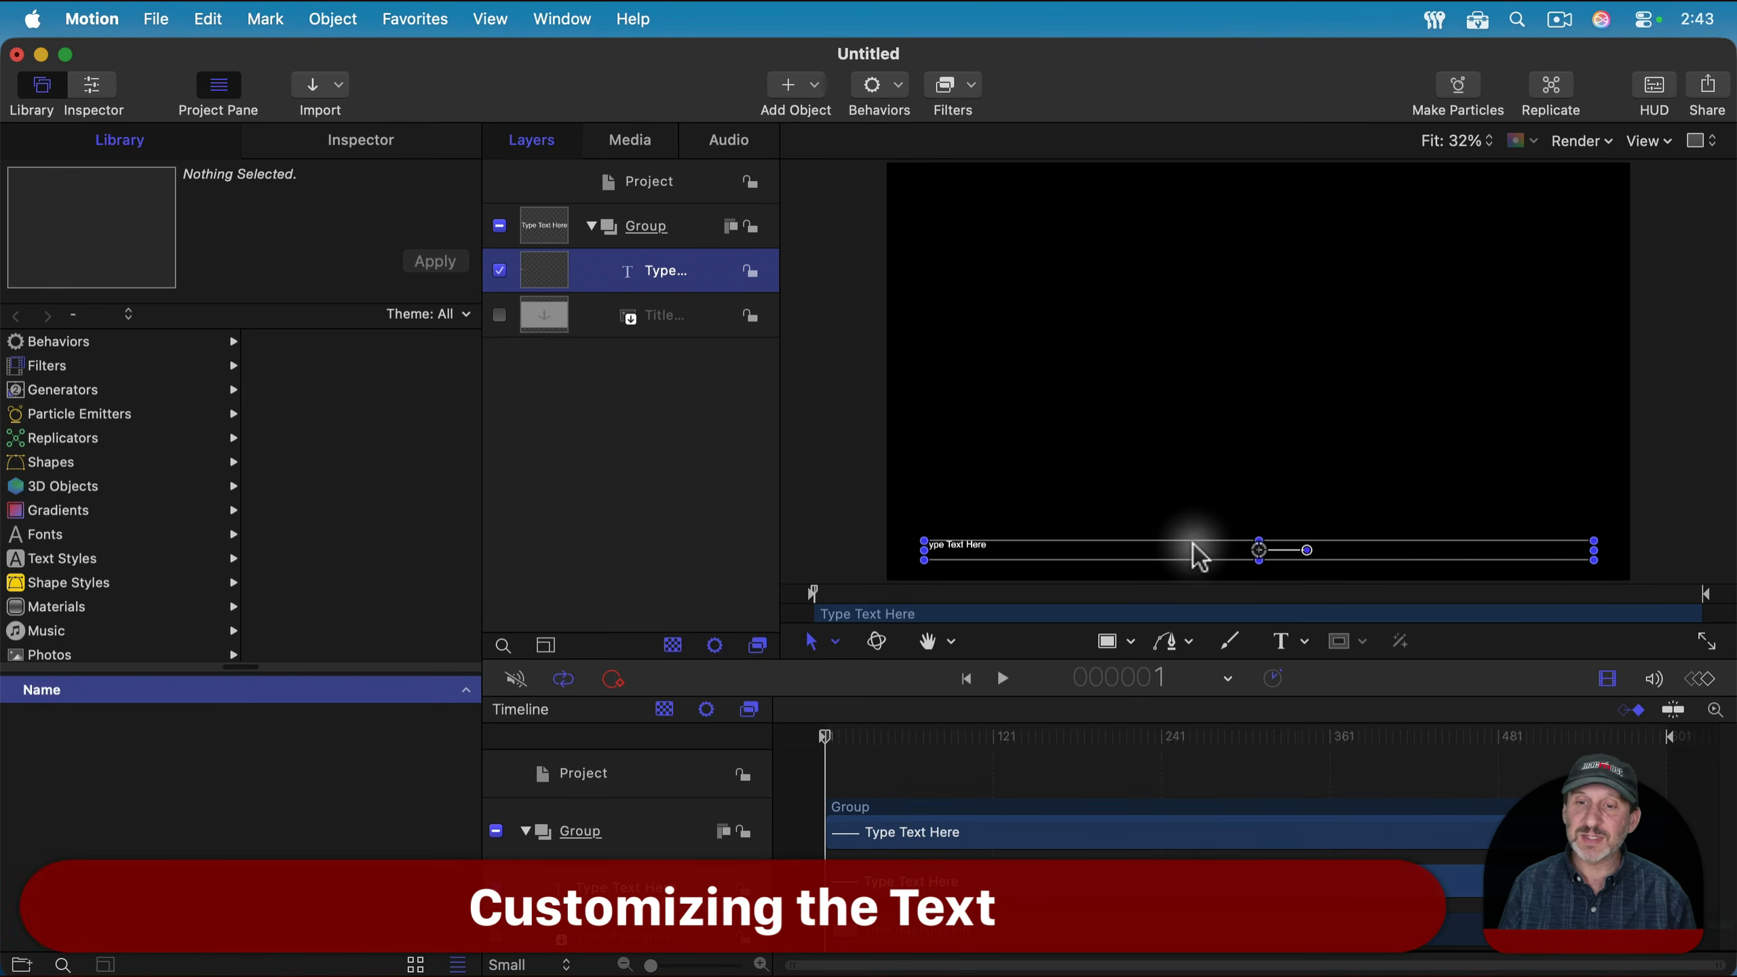
Move the placeholder text to the middle of the canvas and review its properties, behaviors, filters and text formatting.
drag(1182, 558, 1187, 375)
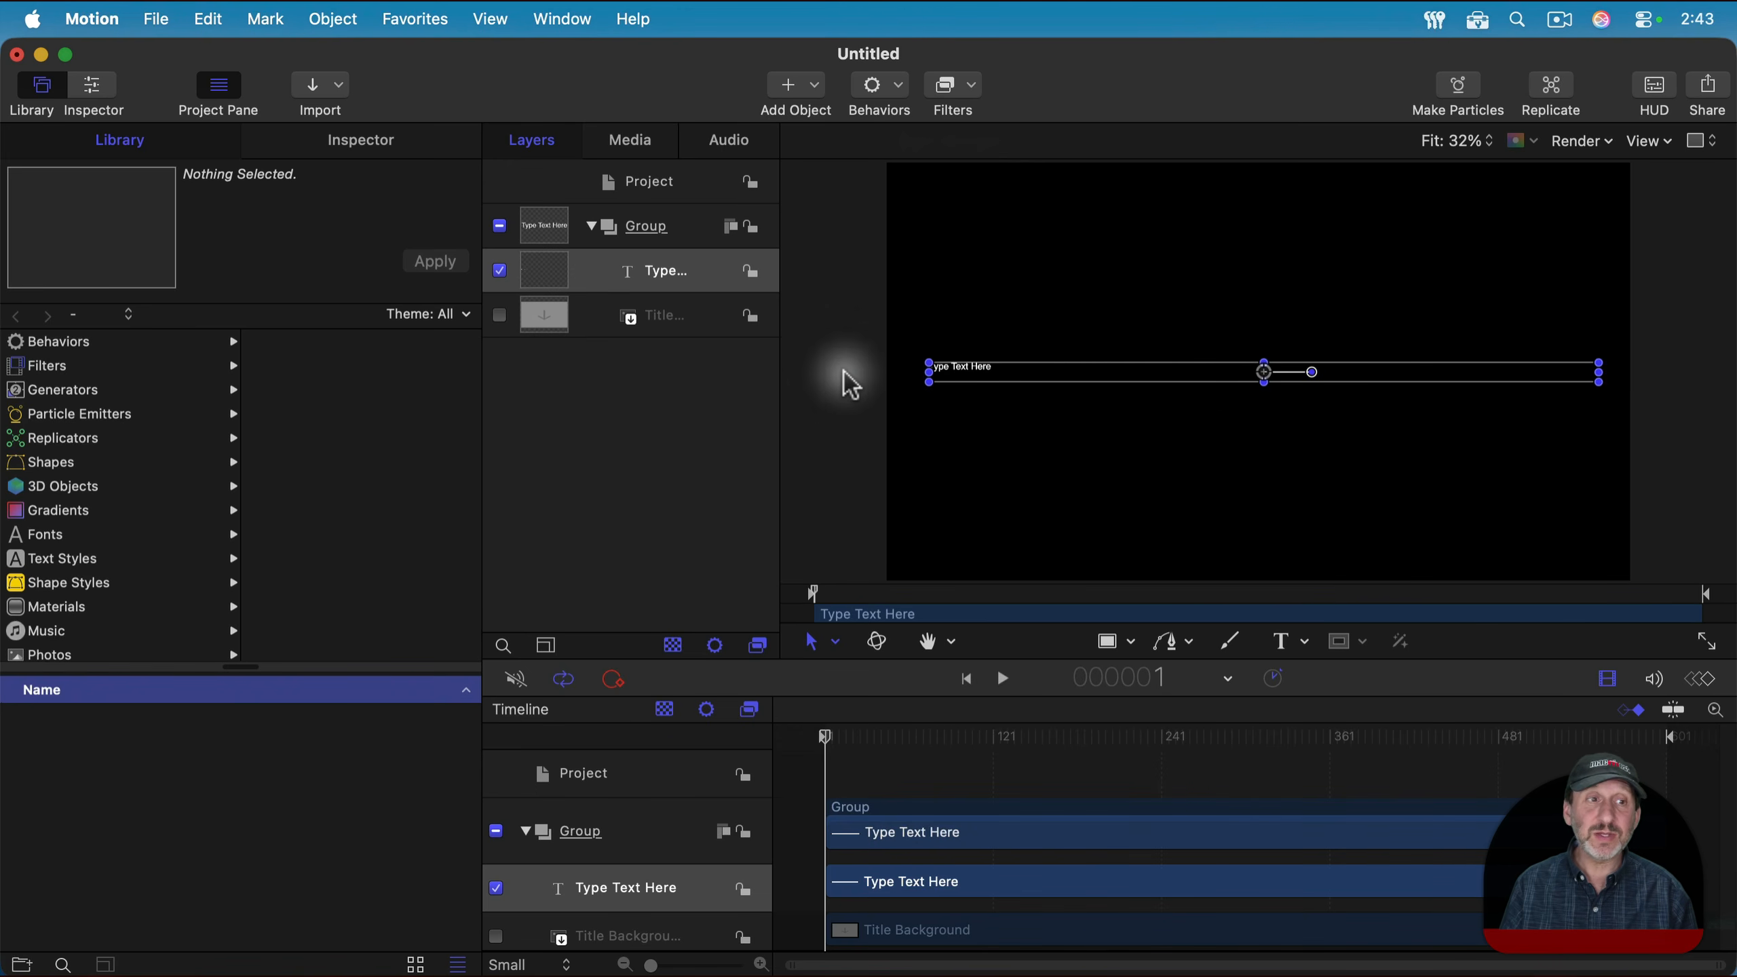
click(101, 126)
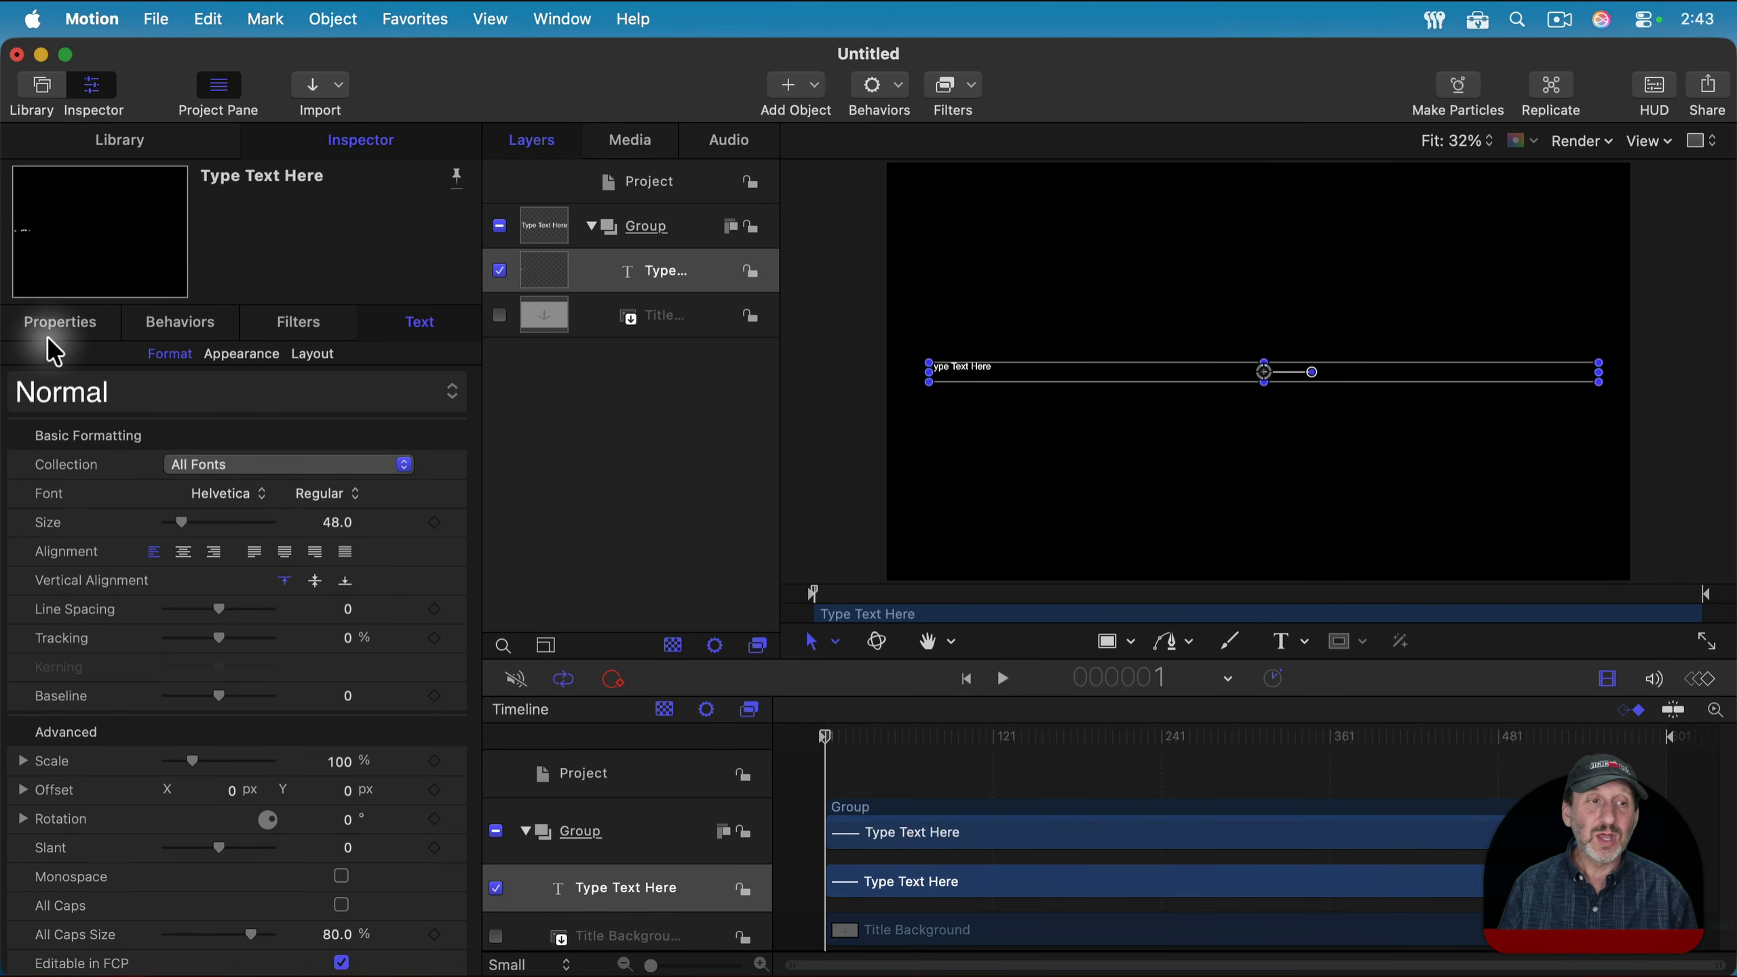
click(58, 325)
click(174, 325)
click(299, 323)
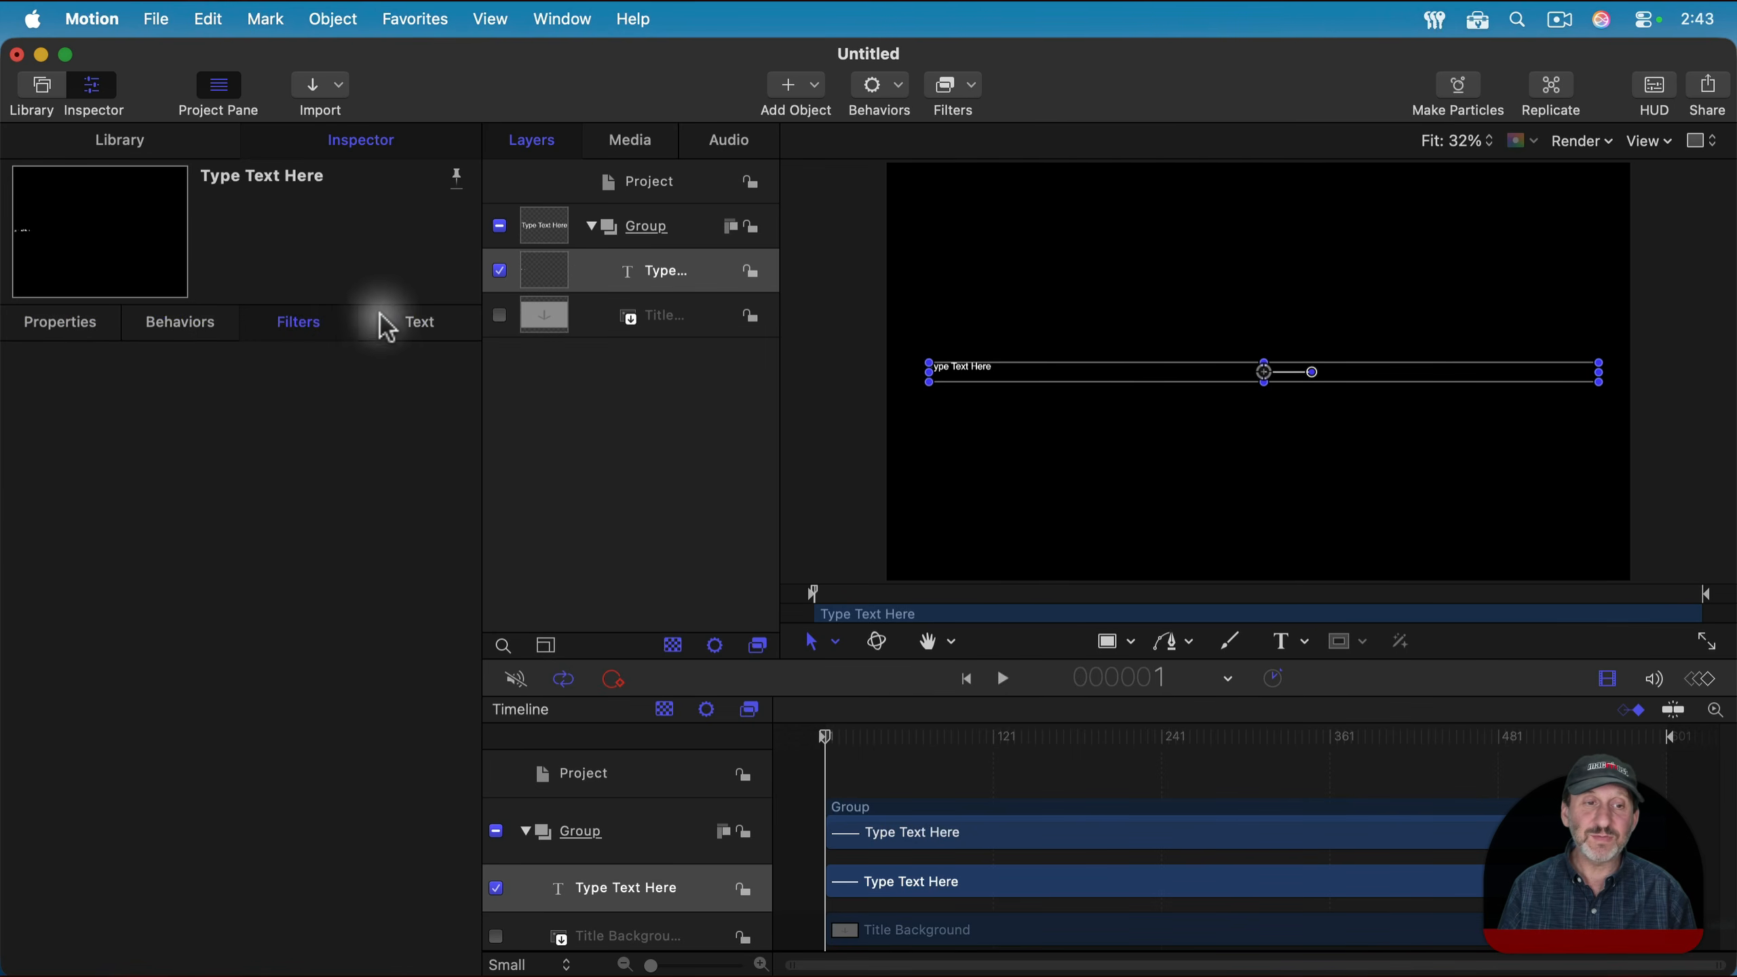
click(387, 327)
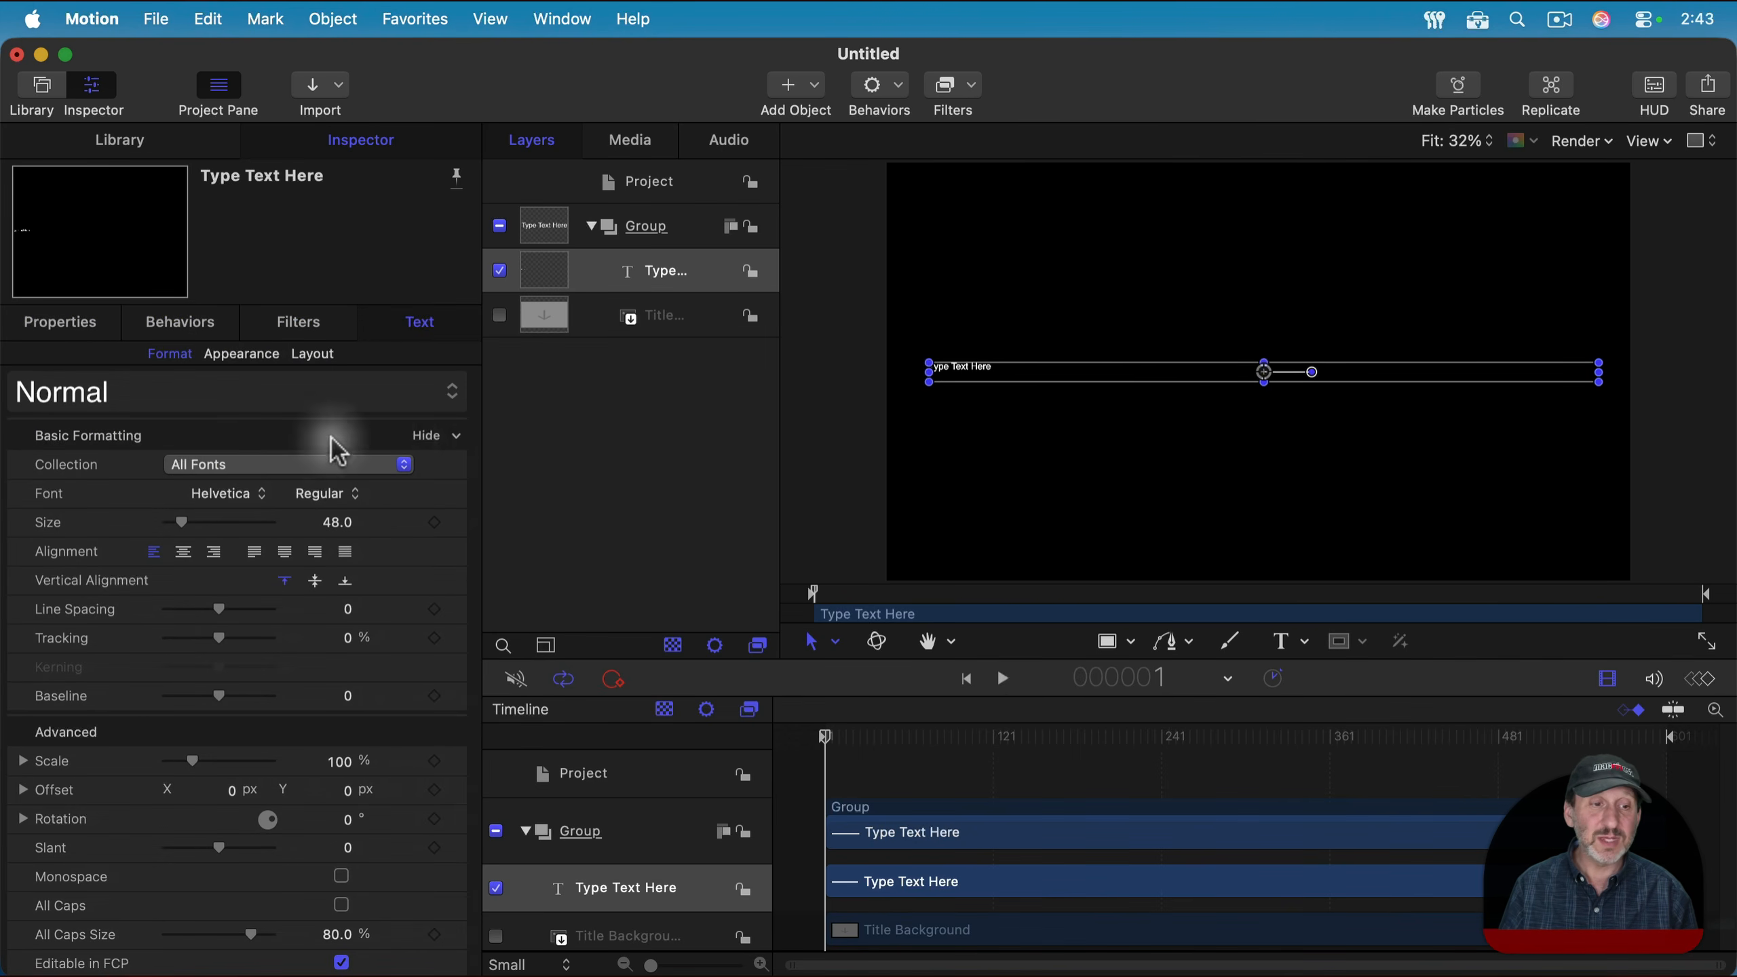
Set the placeholder text's font to Graphik Compact and its horizontal alignment to center.
click(224, 495)
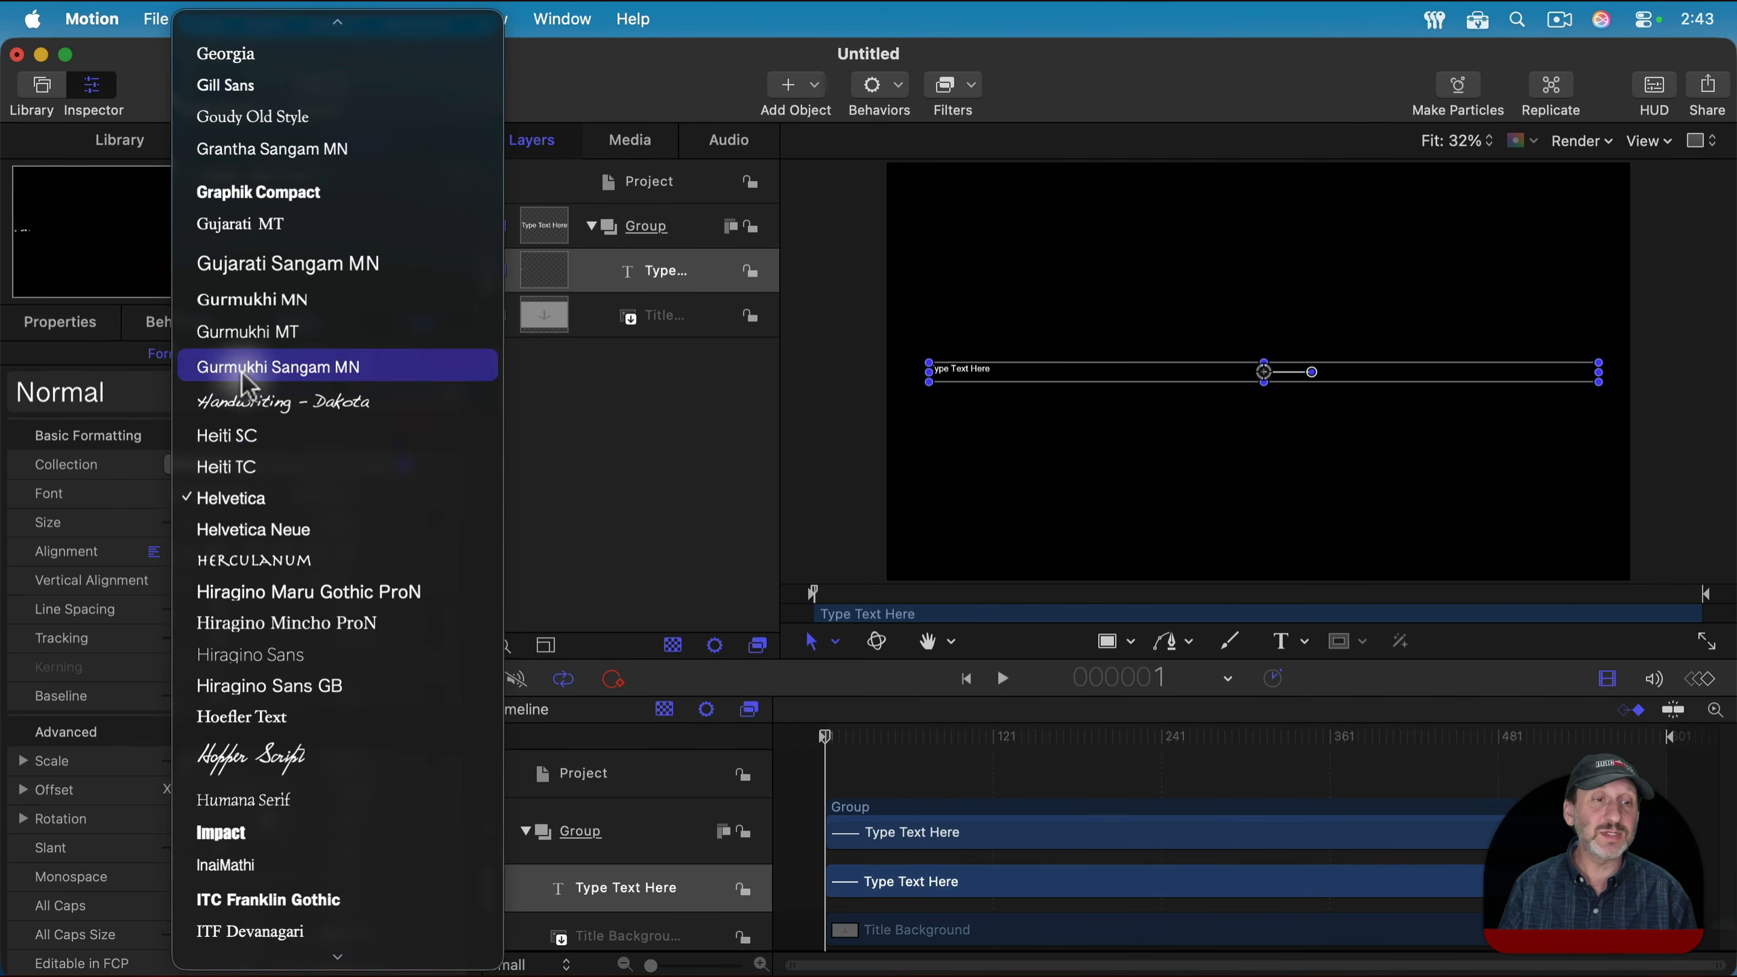
click(236, 192)
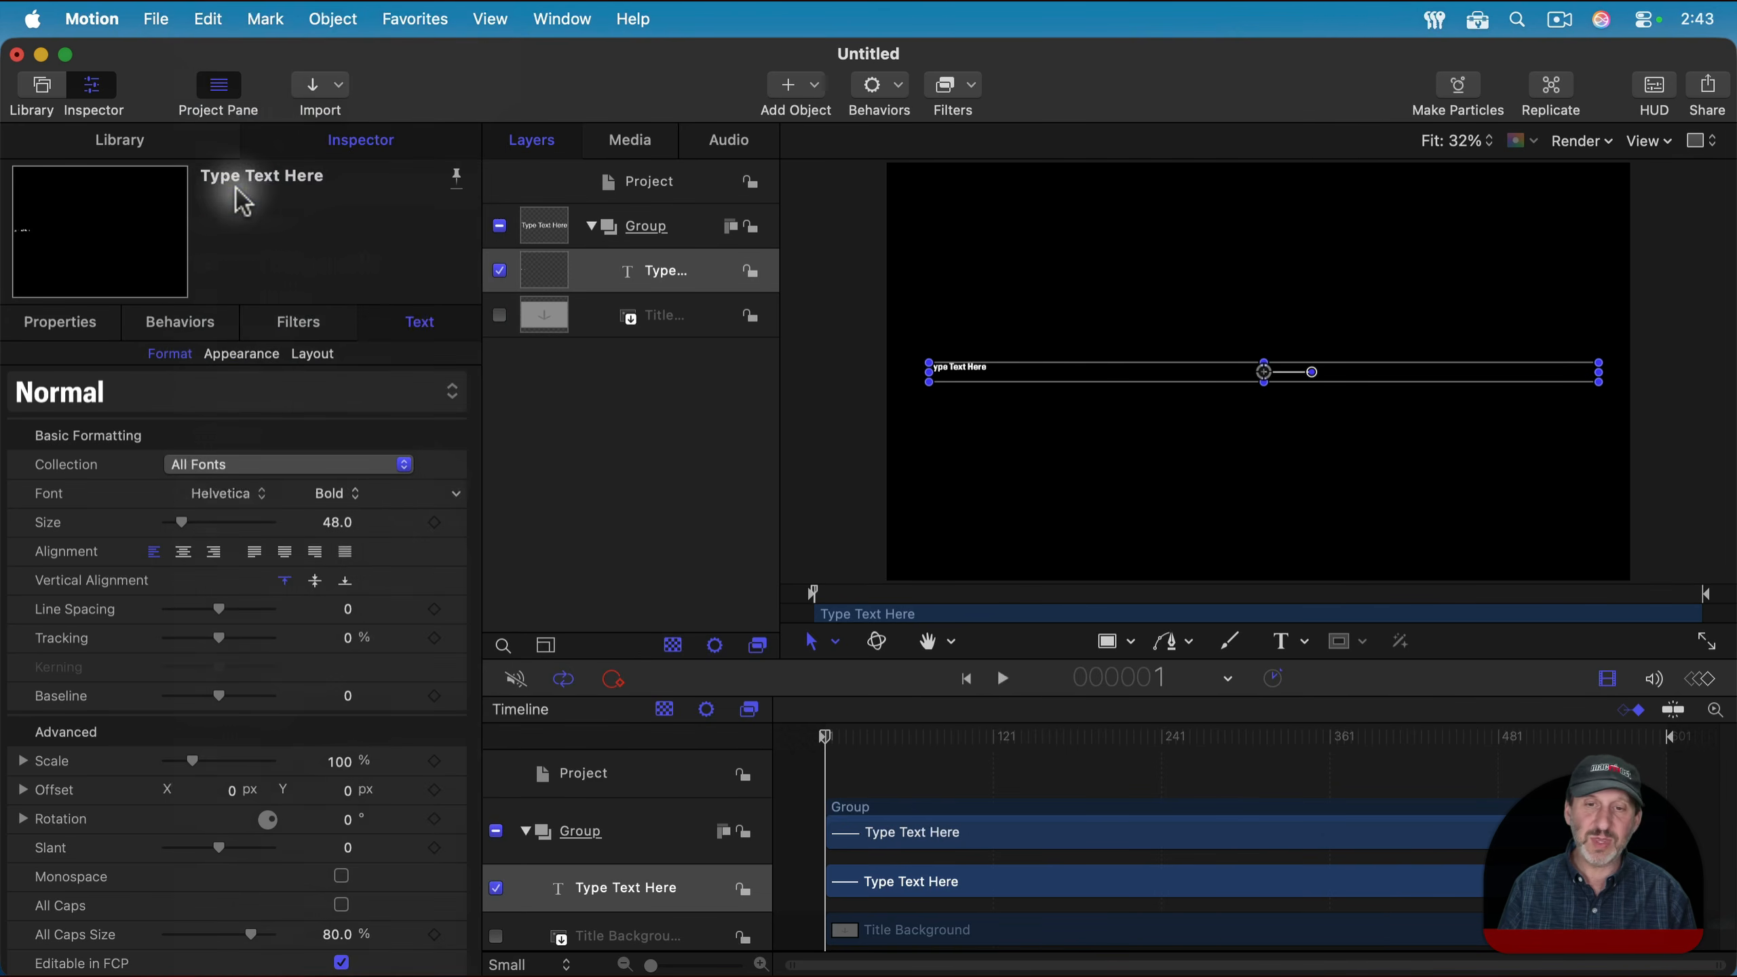
click(183, 551)
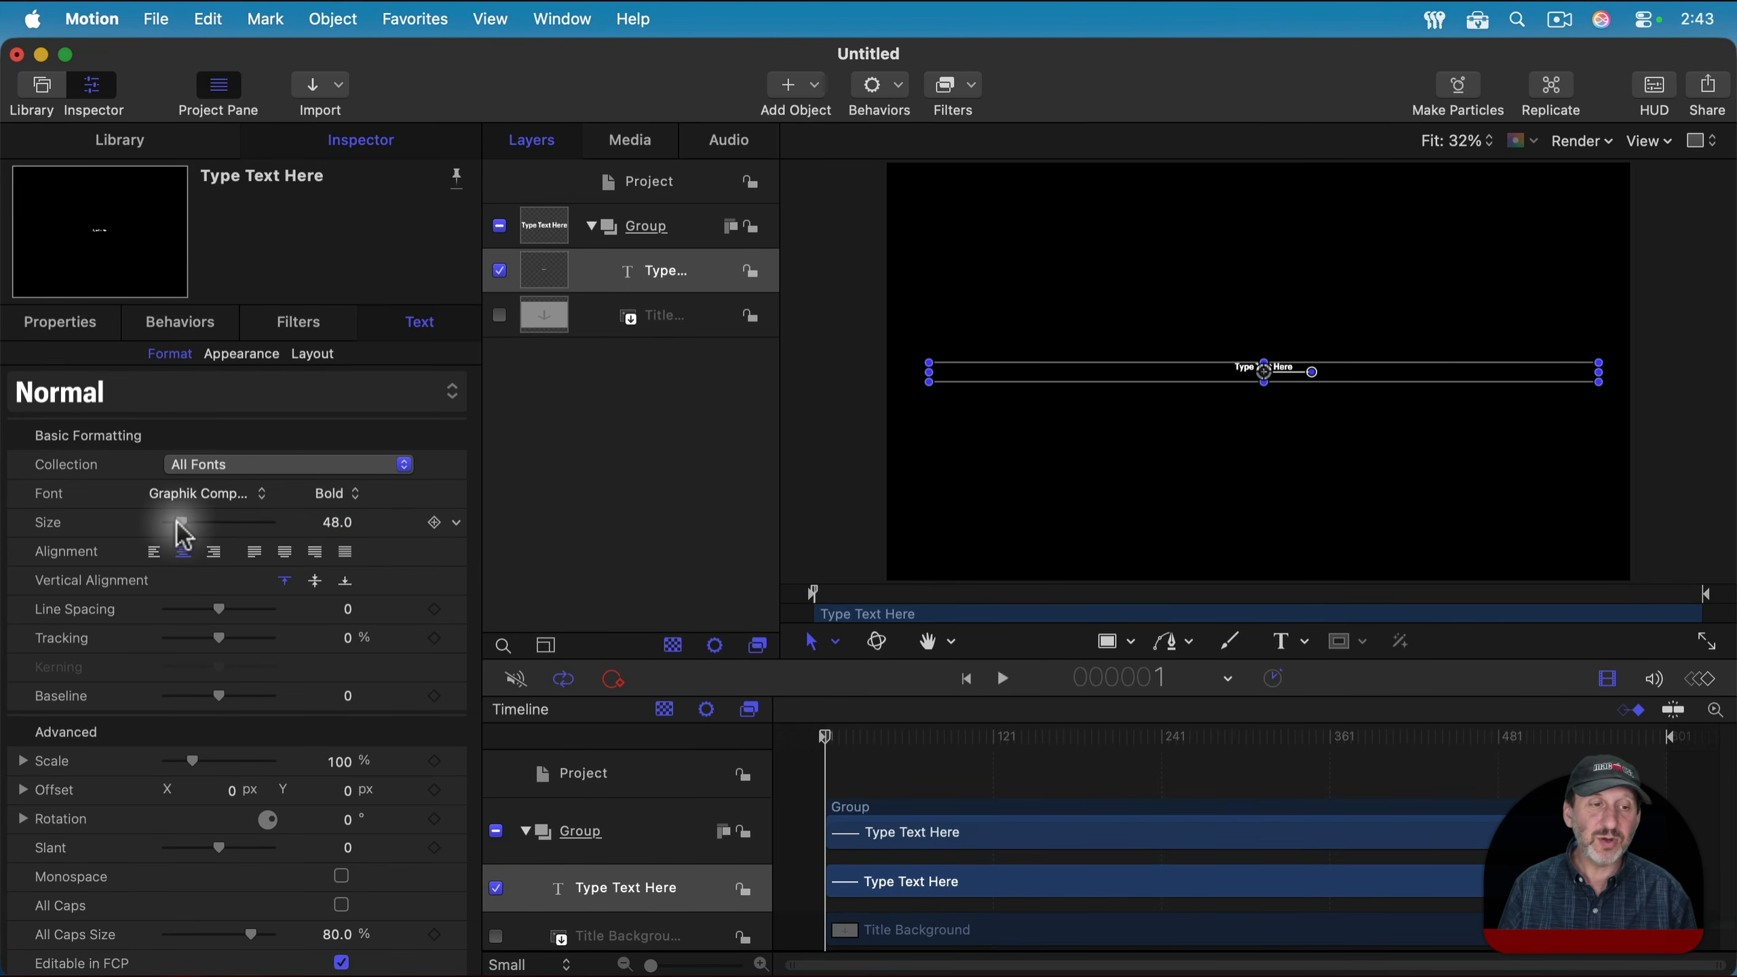
Set the placeholder text's size to 240 and its vertical alignment to the middle.
drag(182, 523, 254, 510)
click(1157, 432)
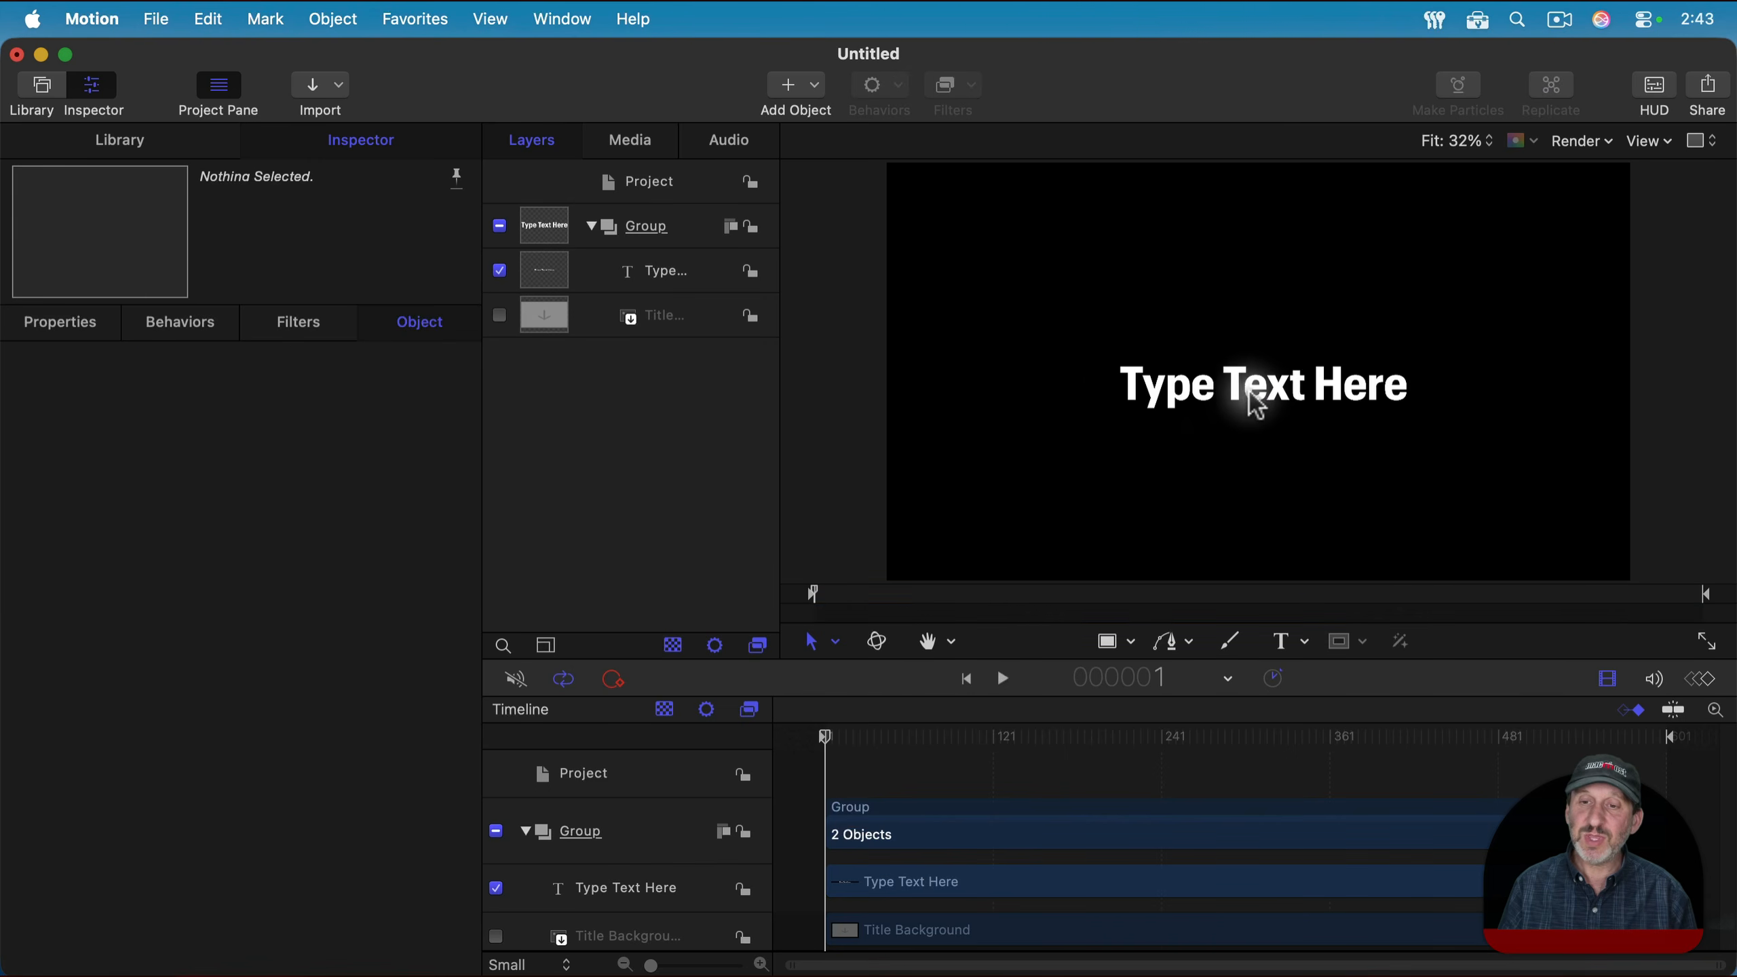
click(1235, 395)
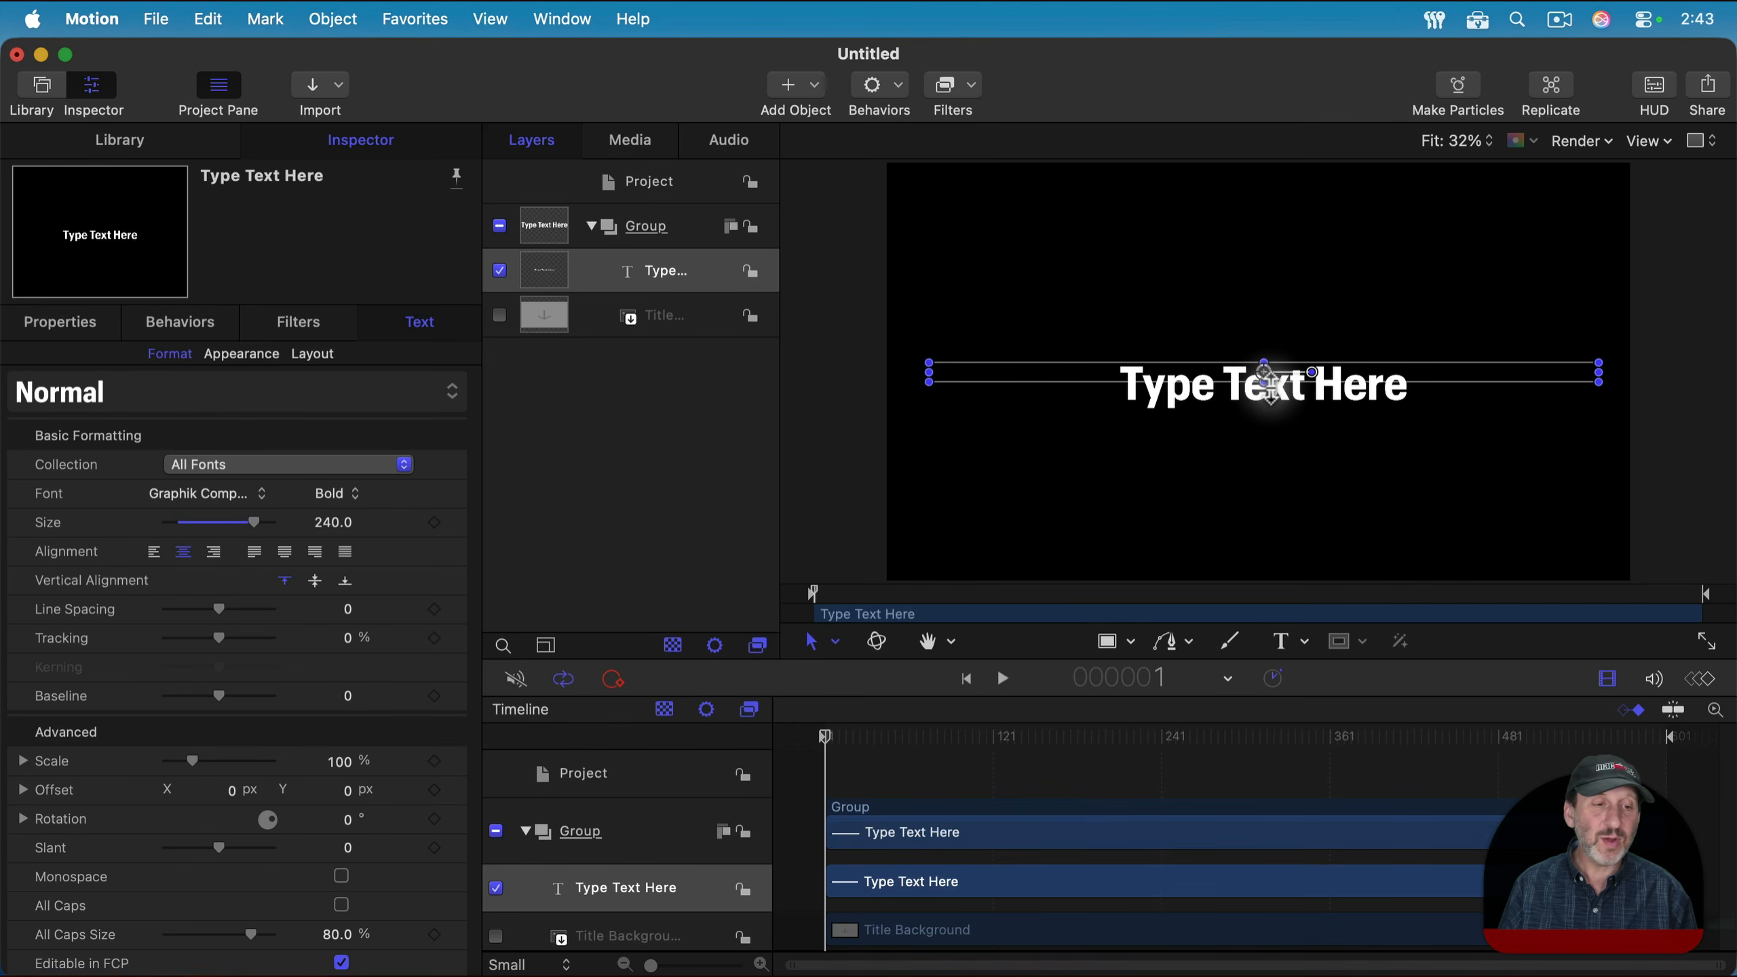
click(316, 581)
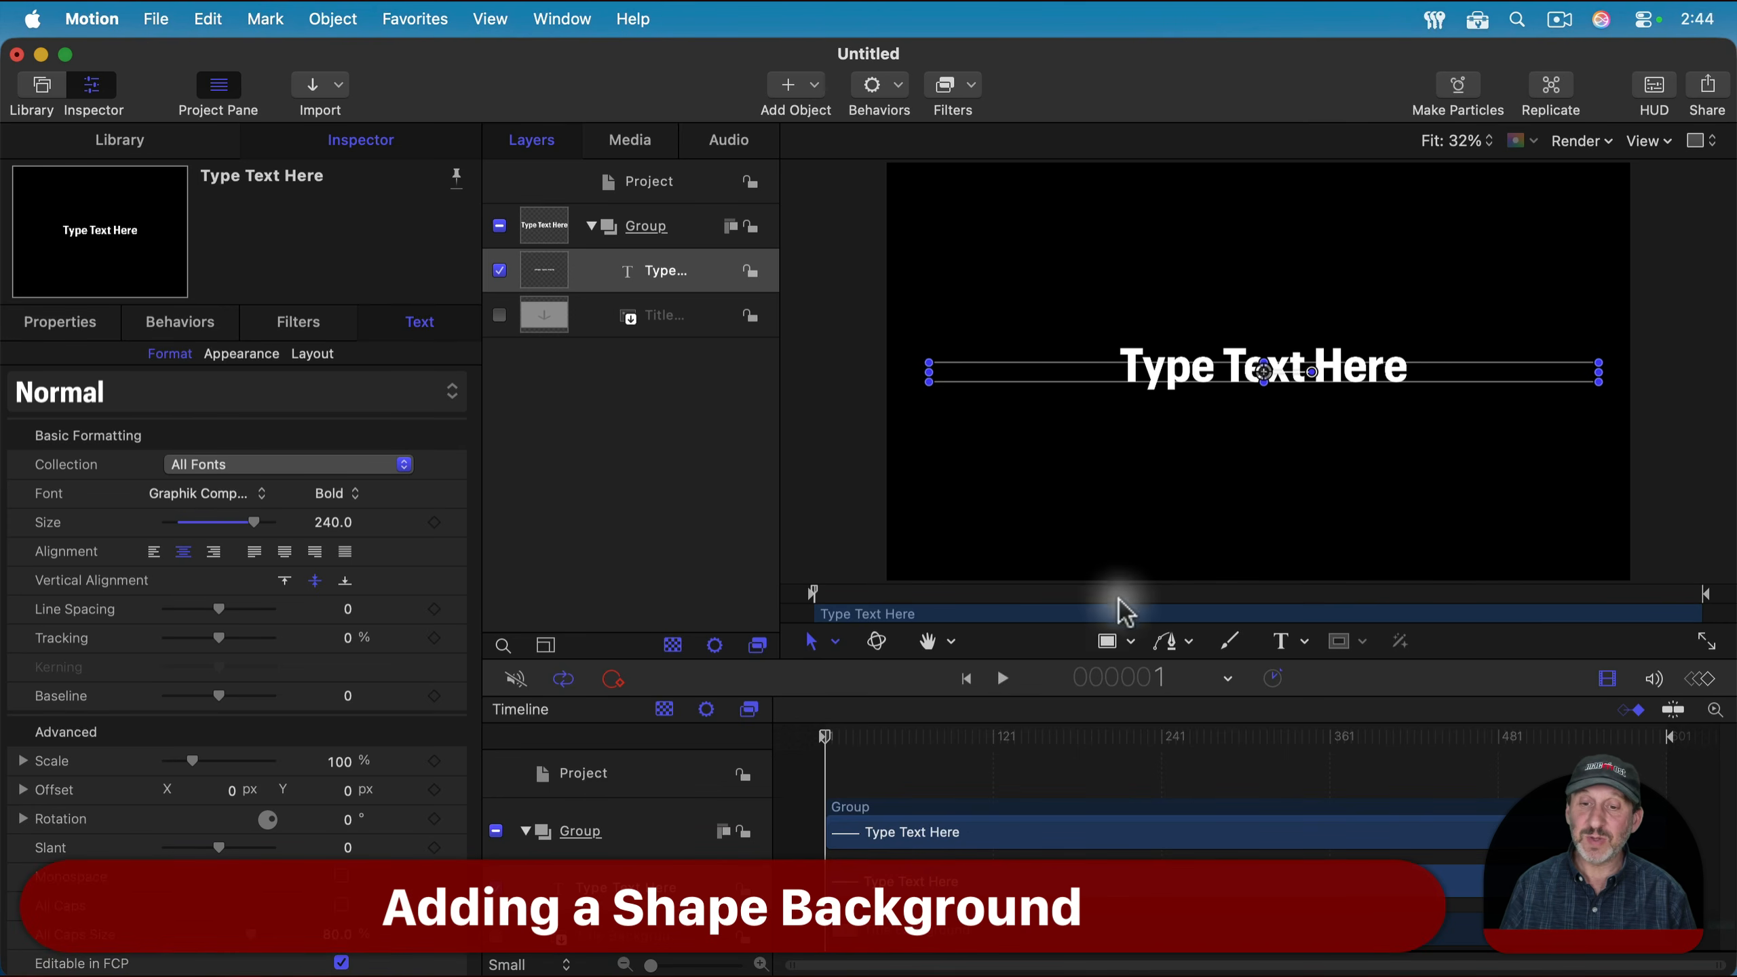
Draw a wide ellipse with the Circle tool that covers the placeholder text with a margin all around.
click(1113, 641)
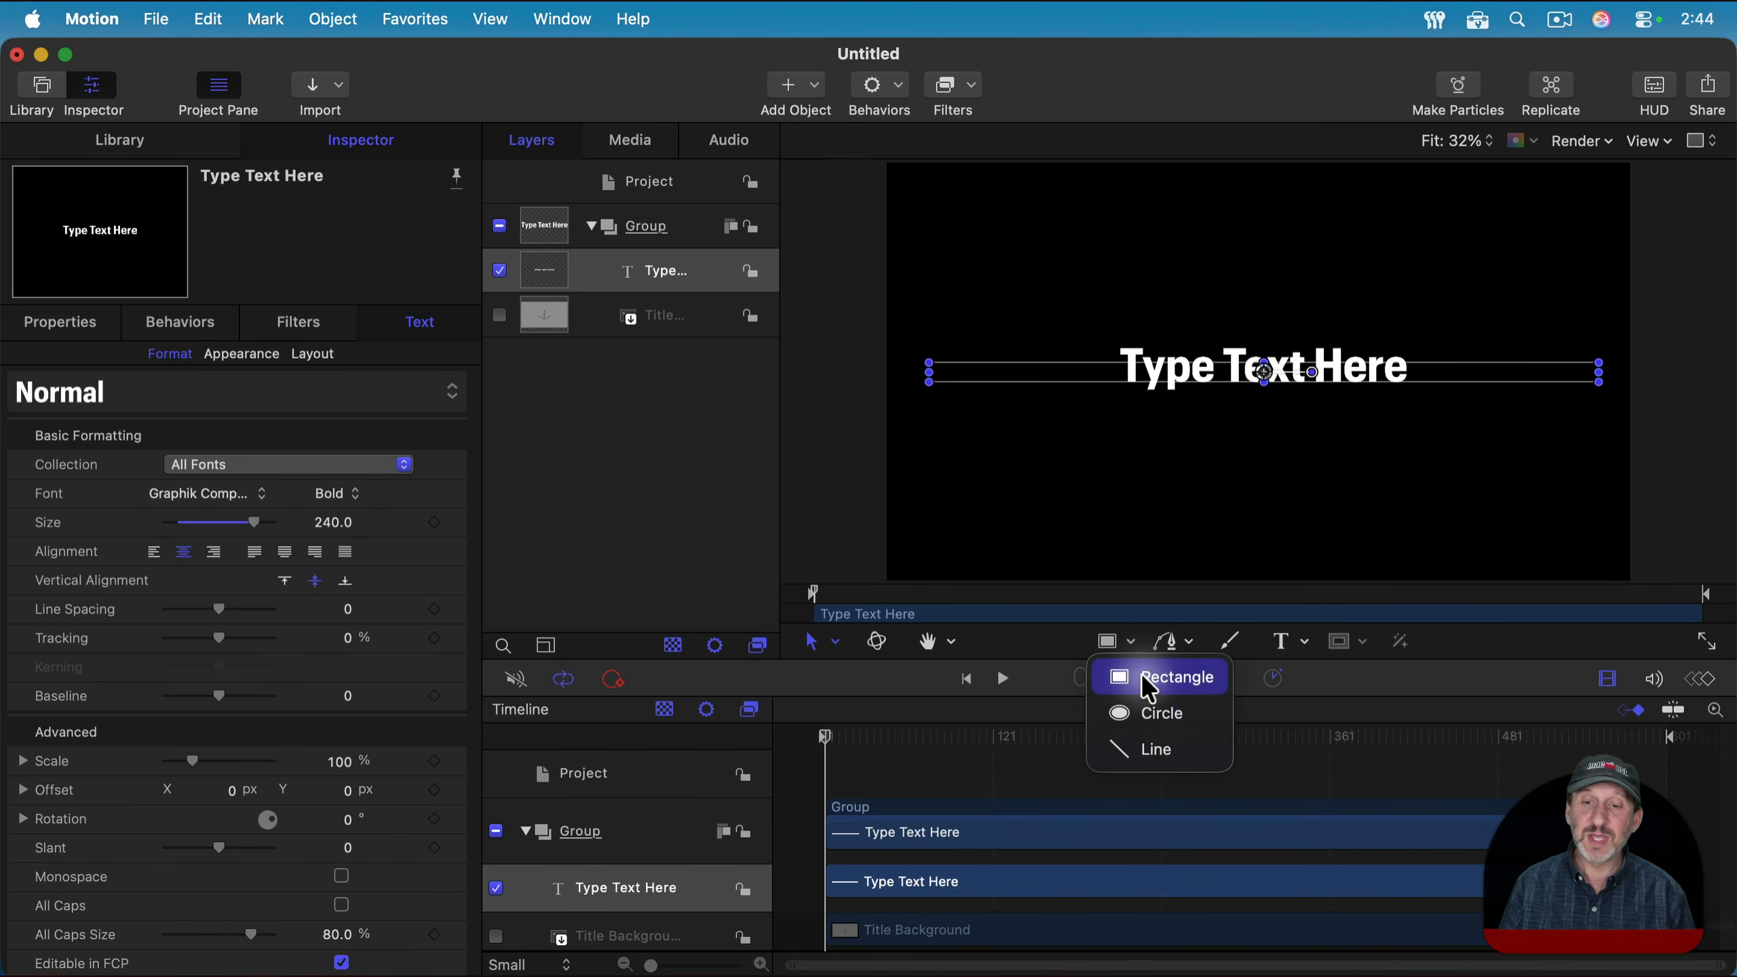
click(1140, 724)
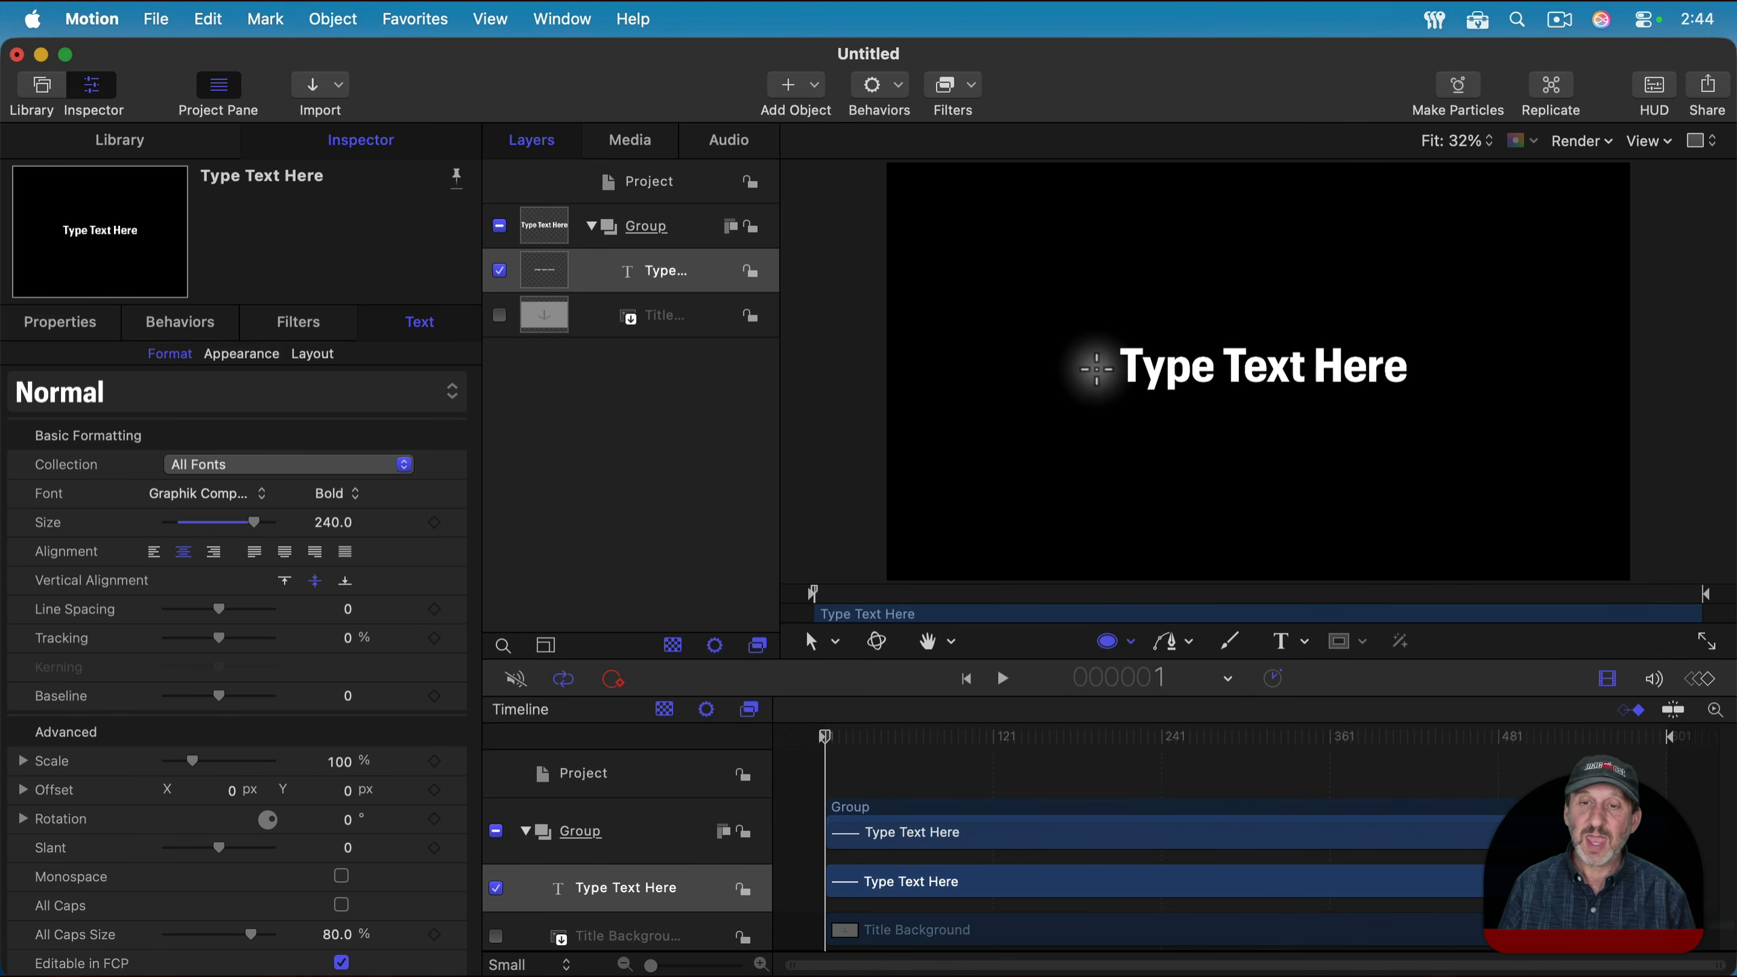
mouse_move(1049, 296)
mouse_down()
mouse_move(1477, 407)
mouse_move(1476, 434)
mouse_move(1515, 455)
mouse_move(1526, 441)
mouse_up()
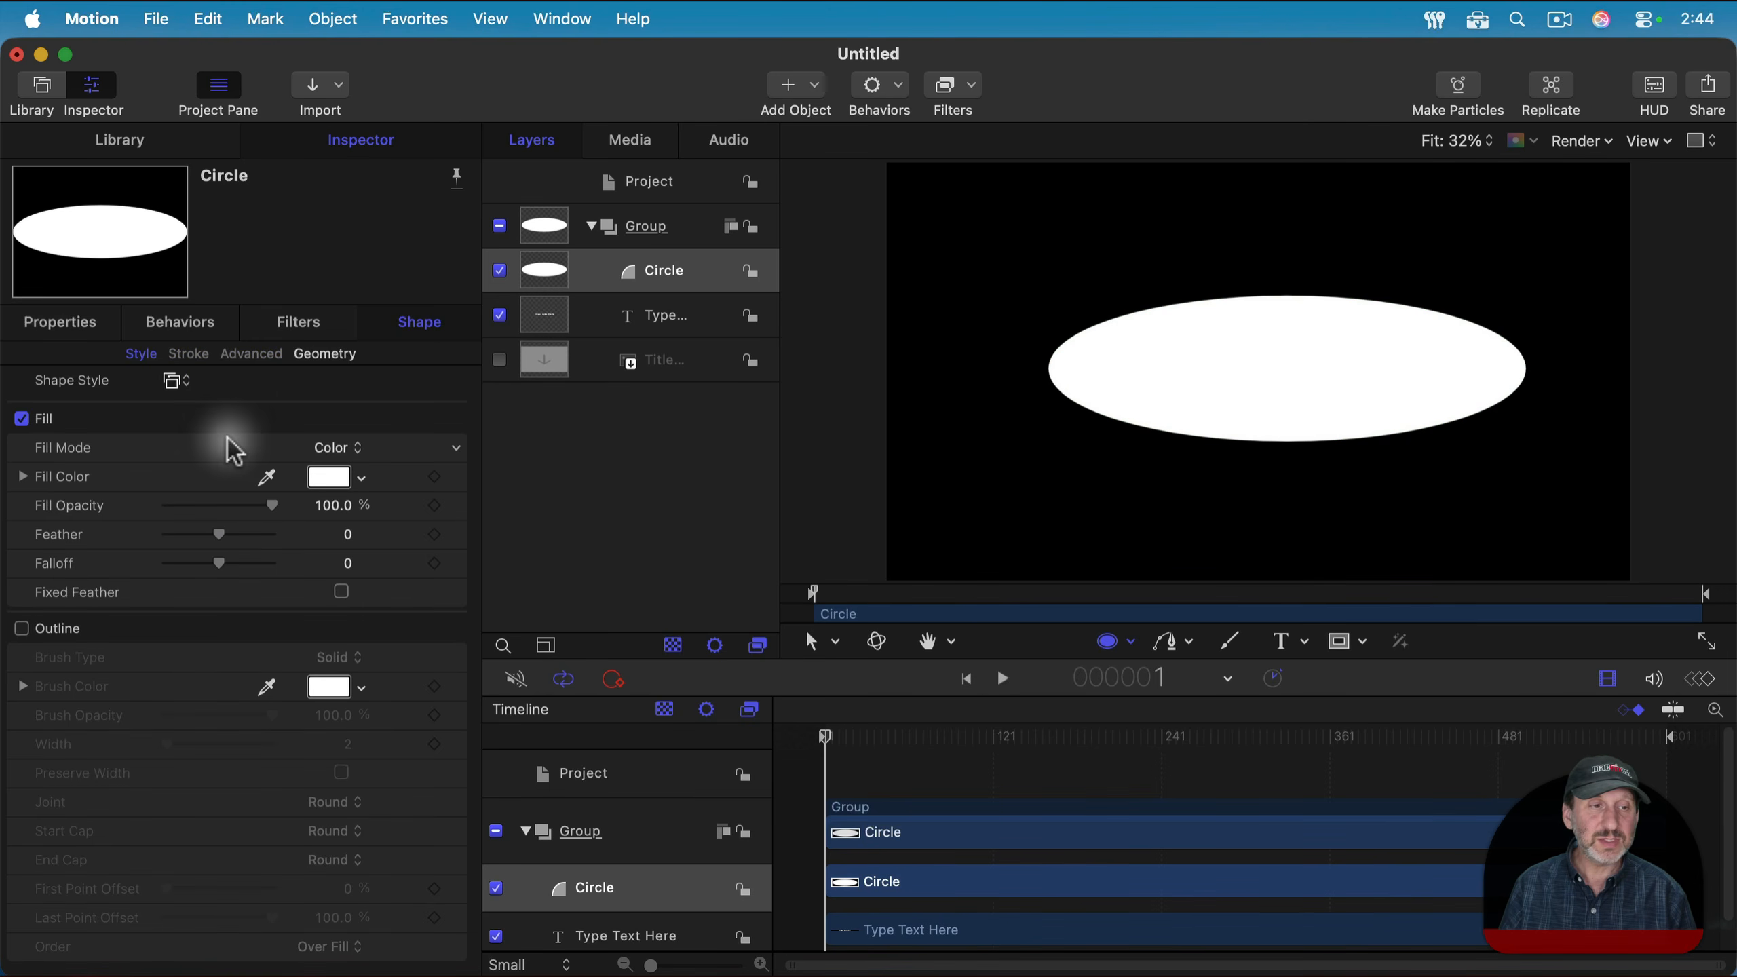
Move the Circle layer below the text layer within the group.
click(667, 225)
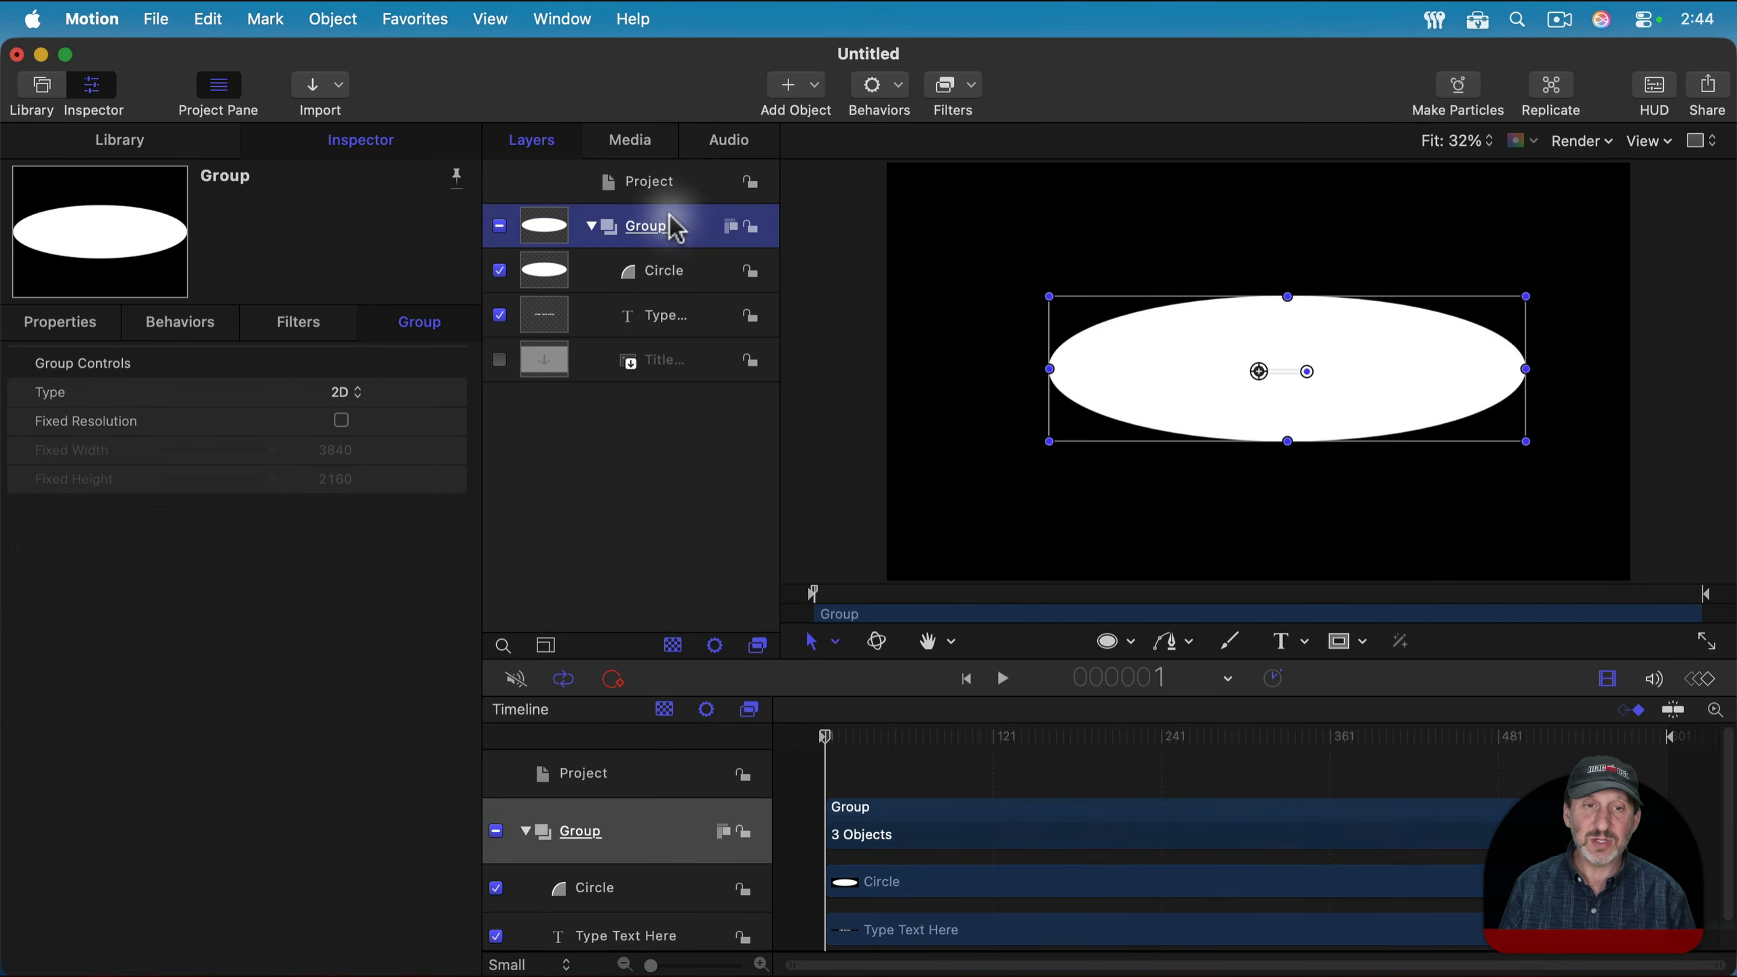
click(667, 271)
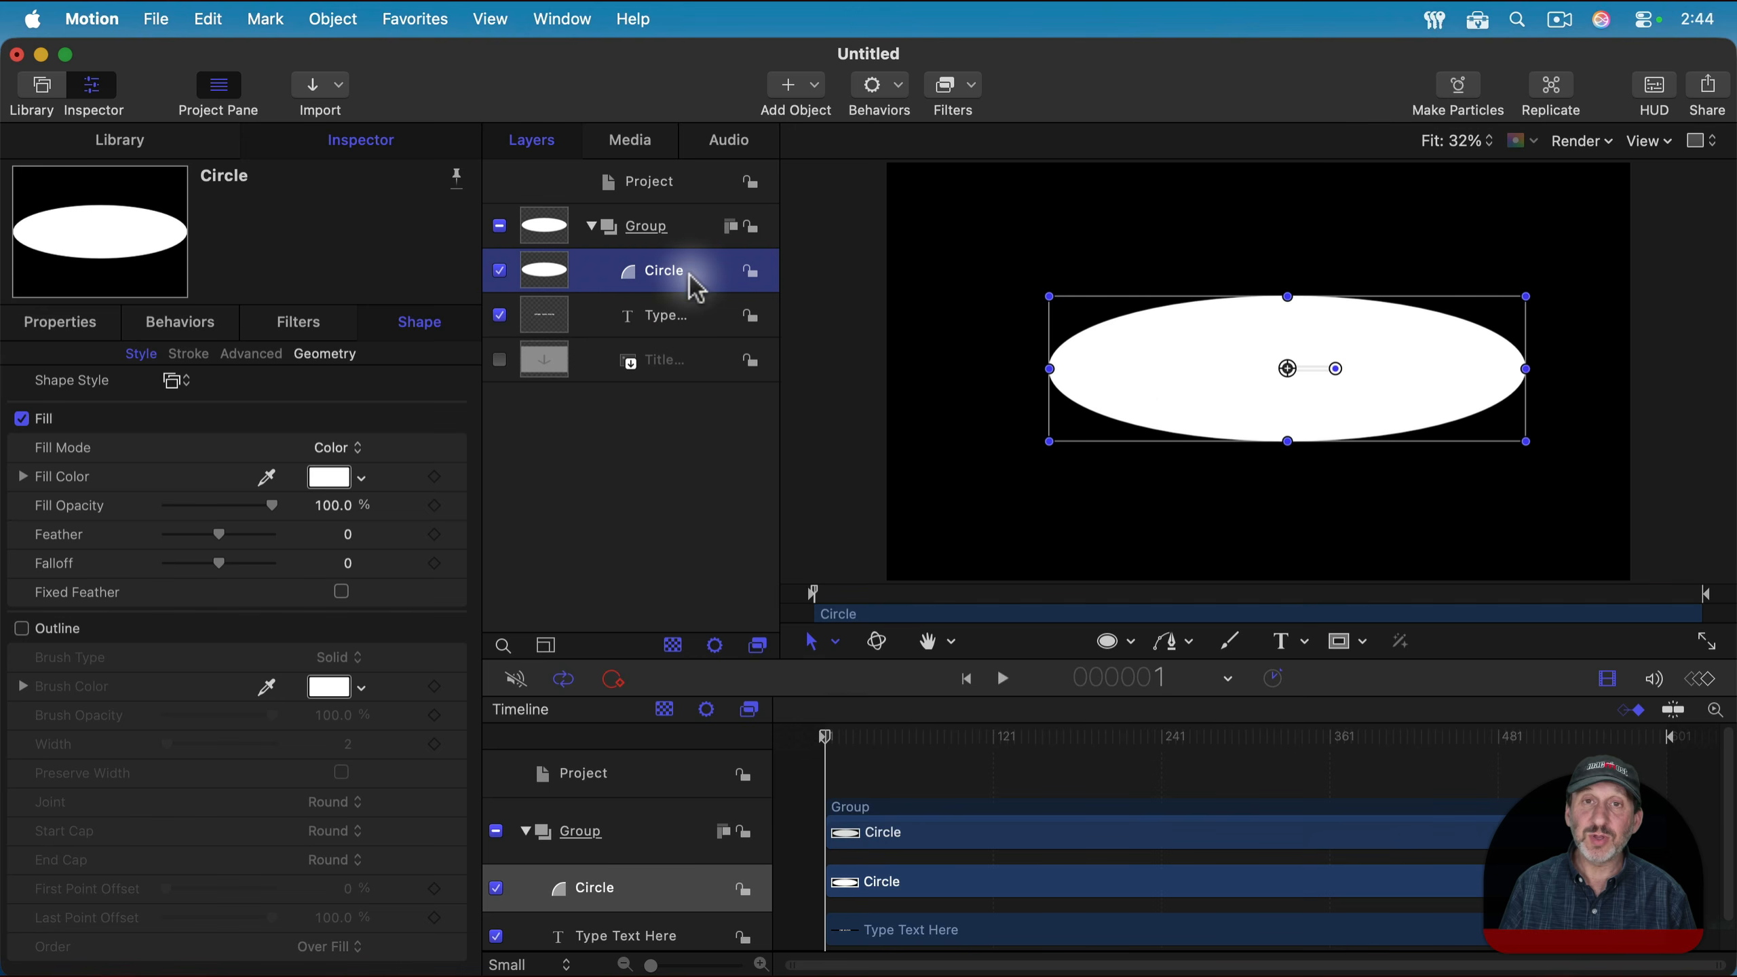
drag(696, 280, 688, 340)
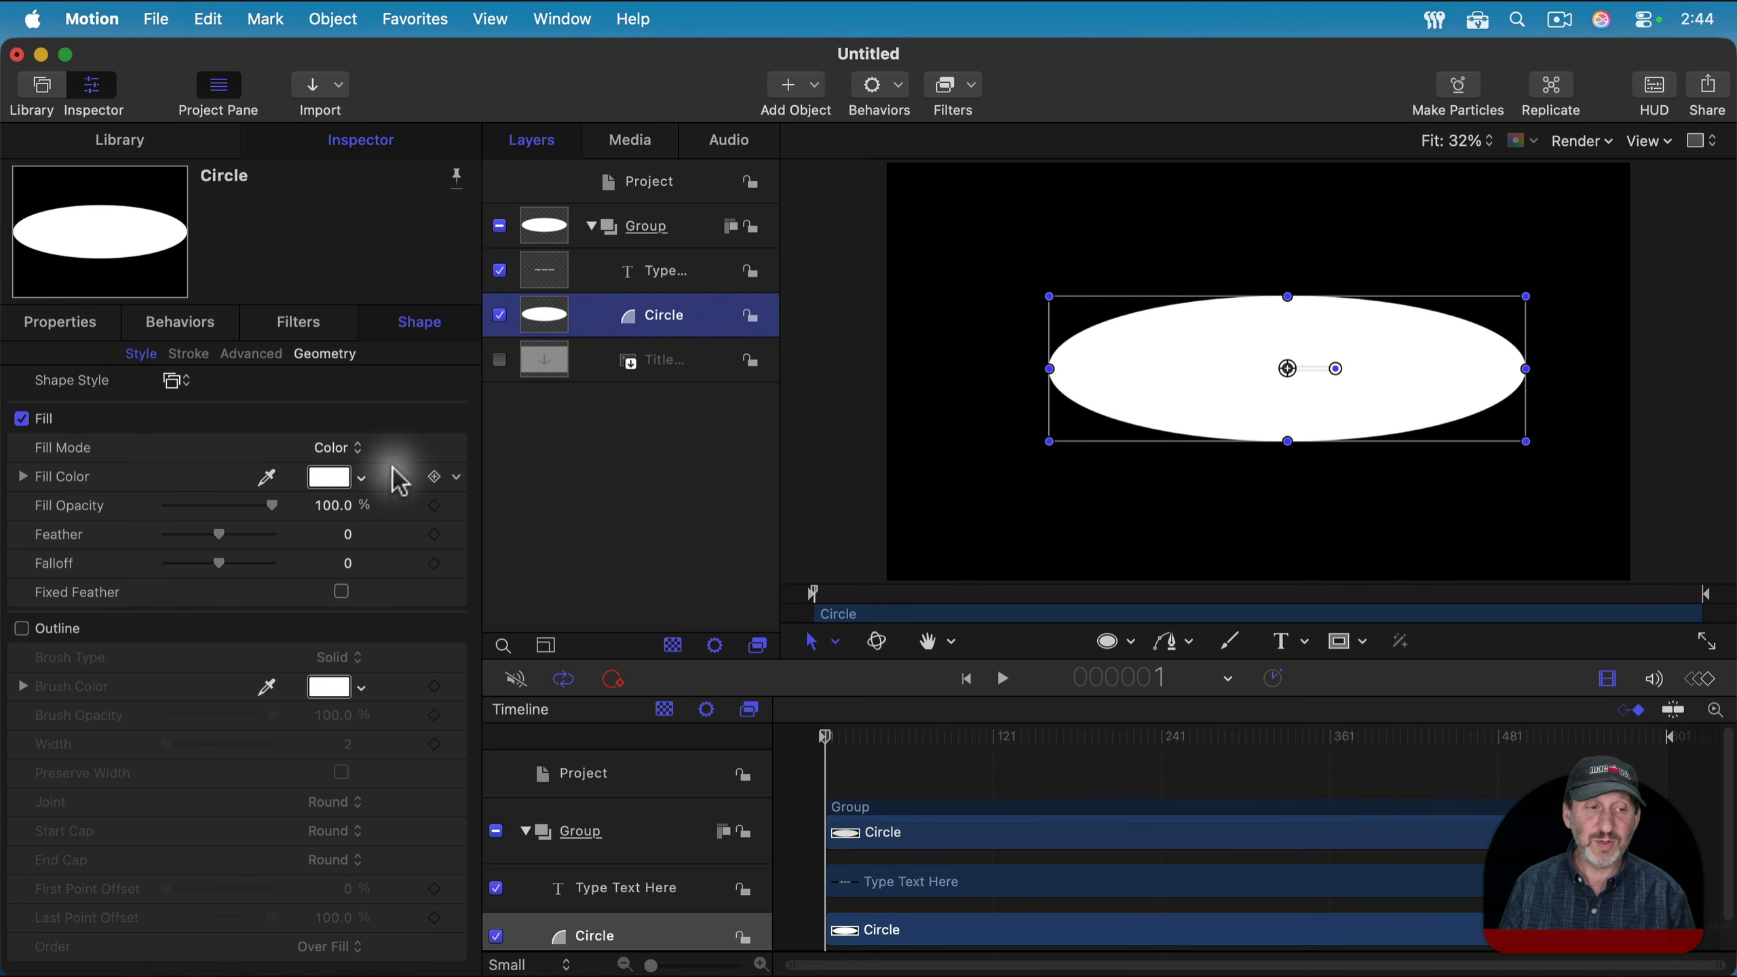
Set the ellipse's fill color to dark blue (R 2, G 28, B 162) and center it behind the text.
click(345, 480)
drag(397, 539, 487, 647)
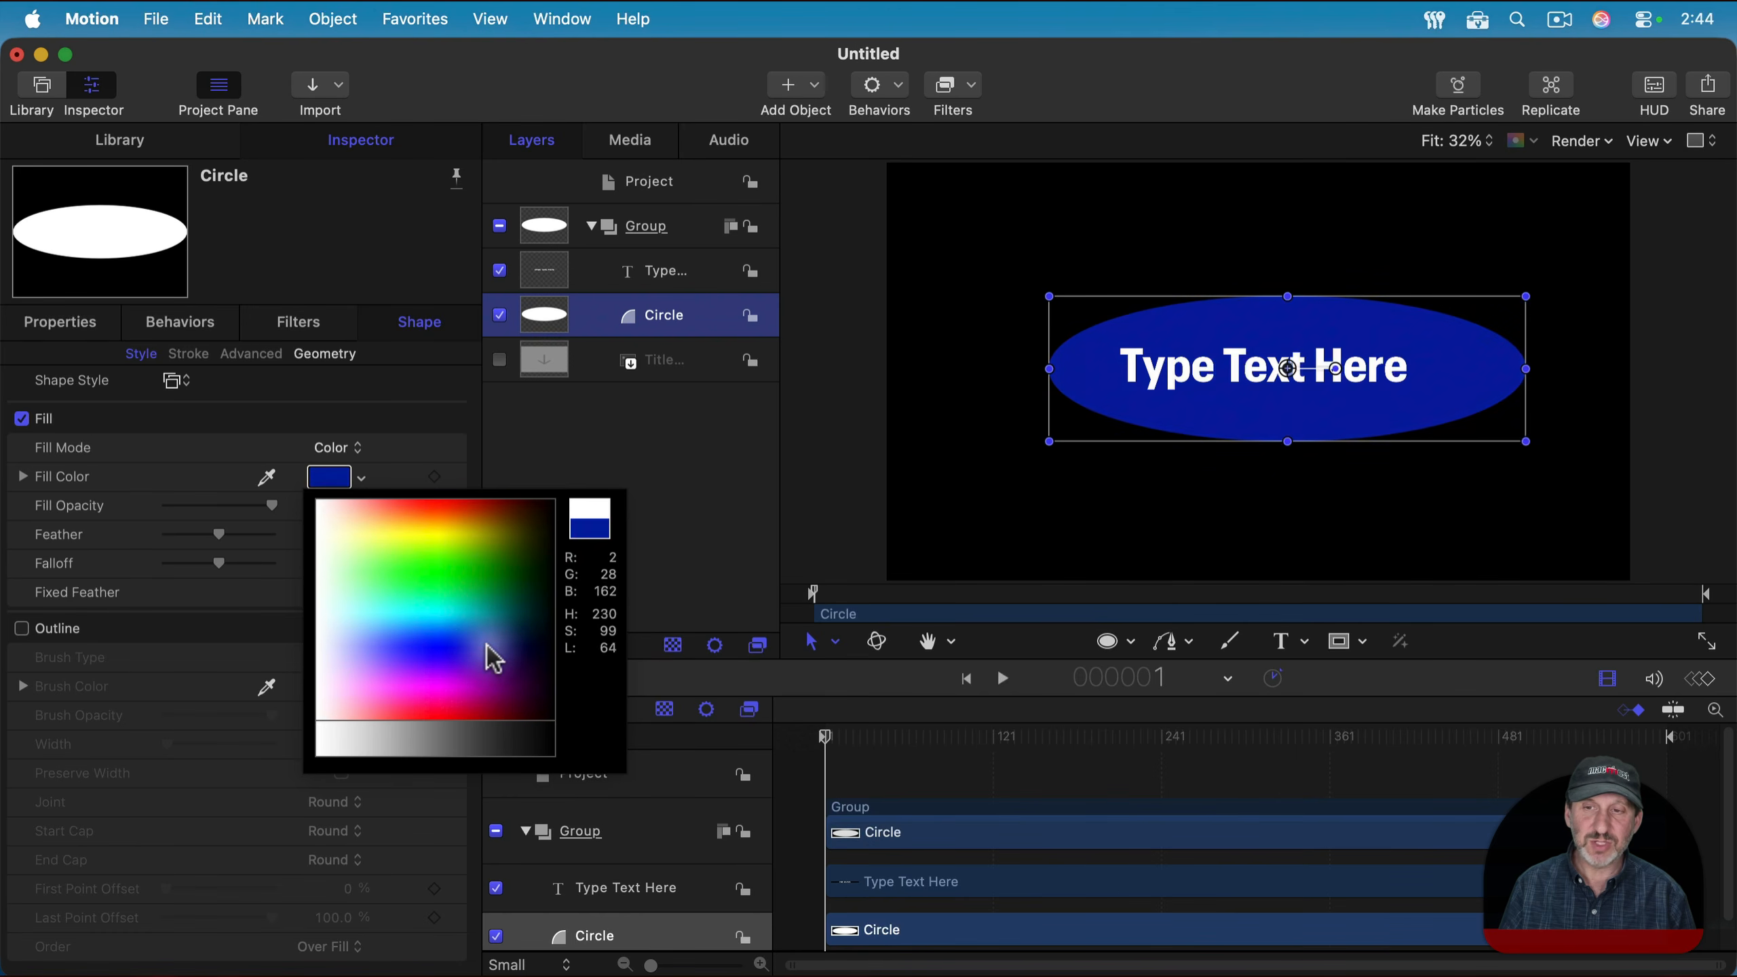
click(486, 645)
drag(1273, 417, 1250, 428)
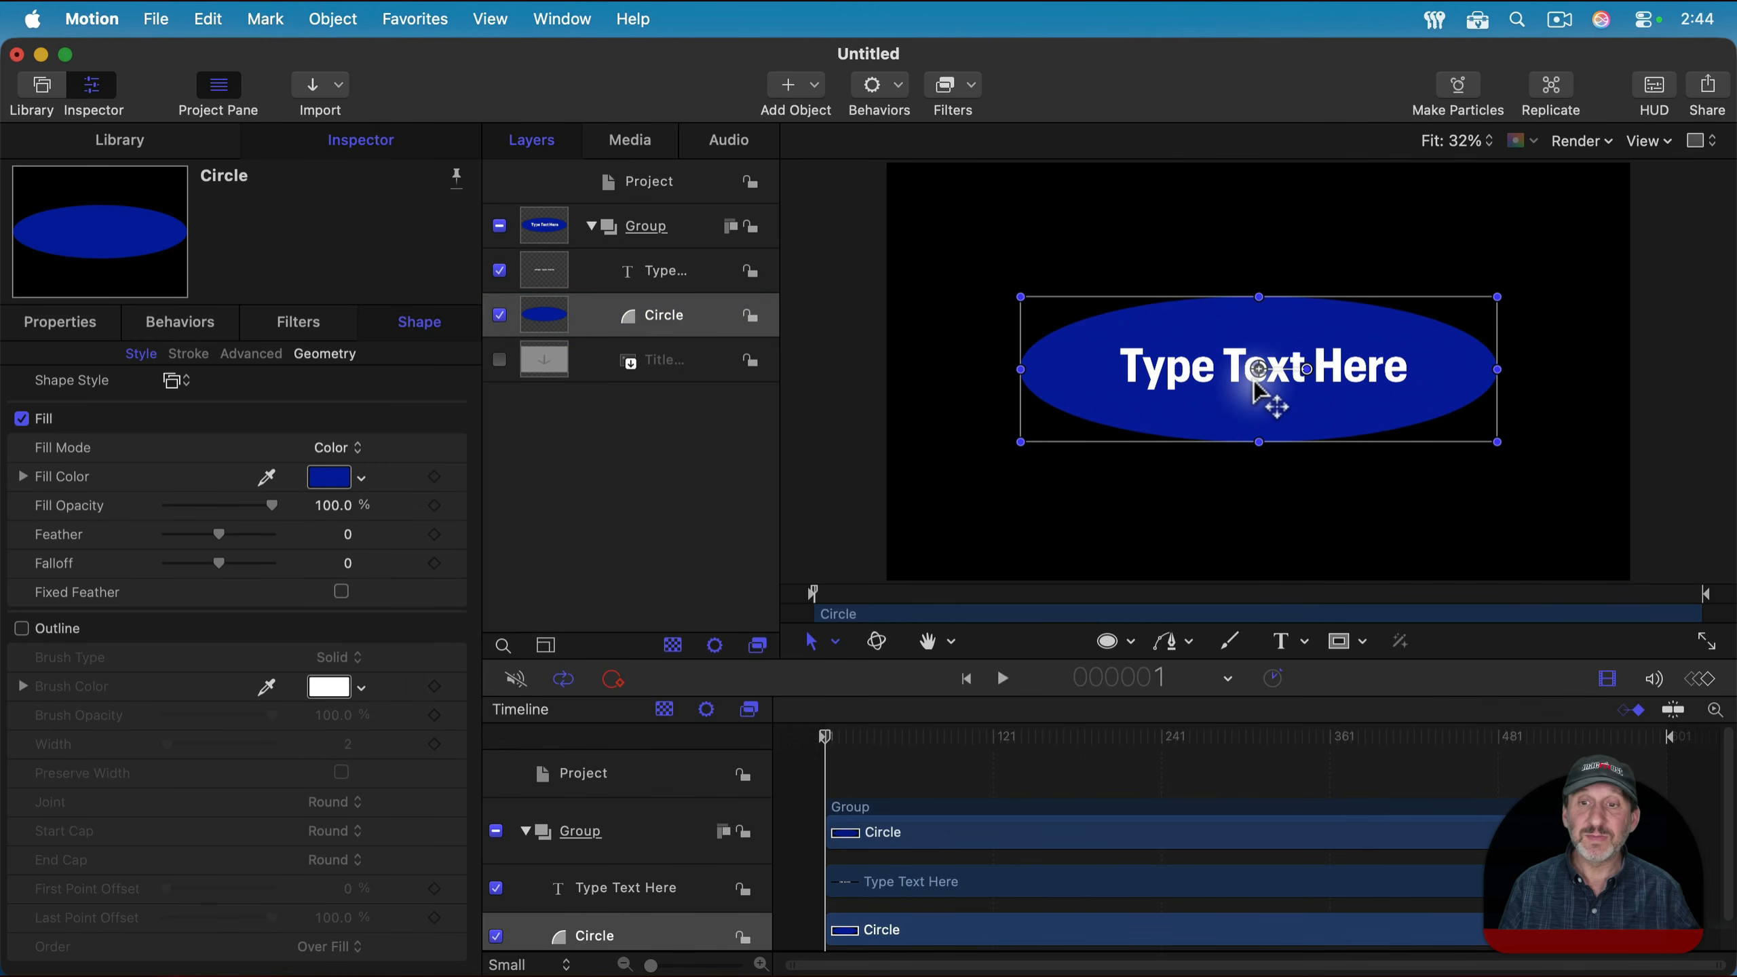
click(1168, 498)
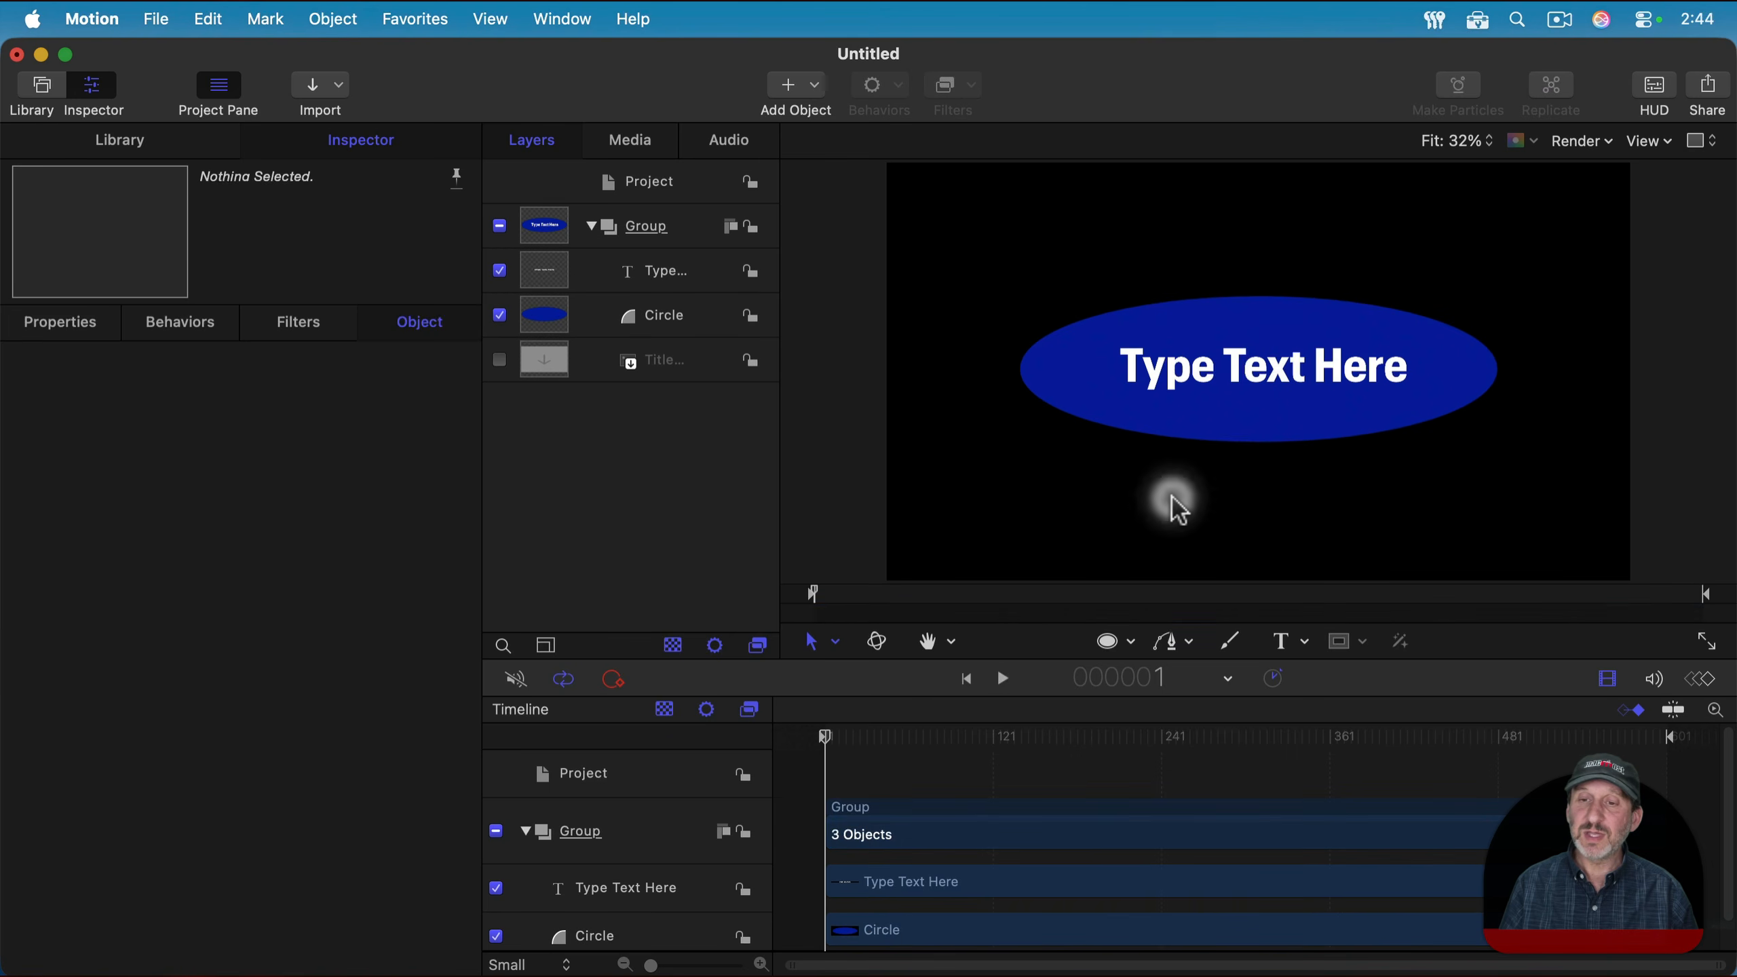
Select the placeholder text layer above the blue ellipse.
click(1253, 387)
click(666, 272)
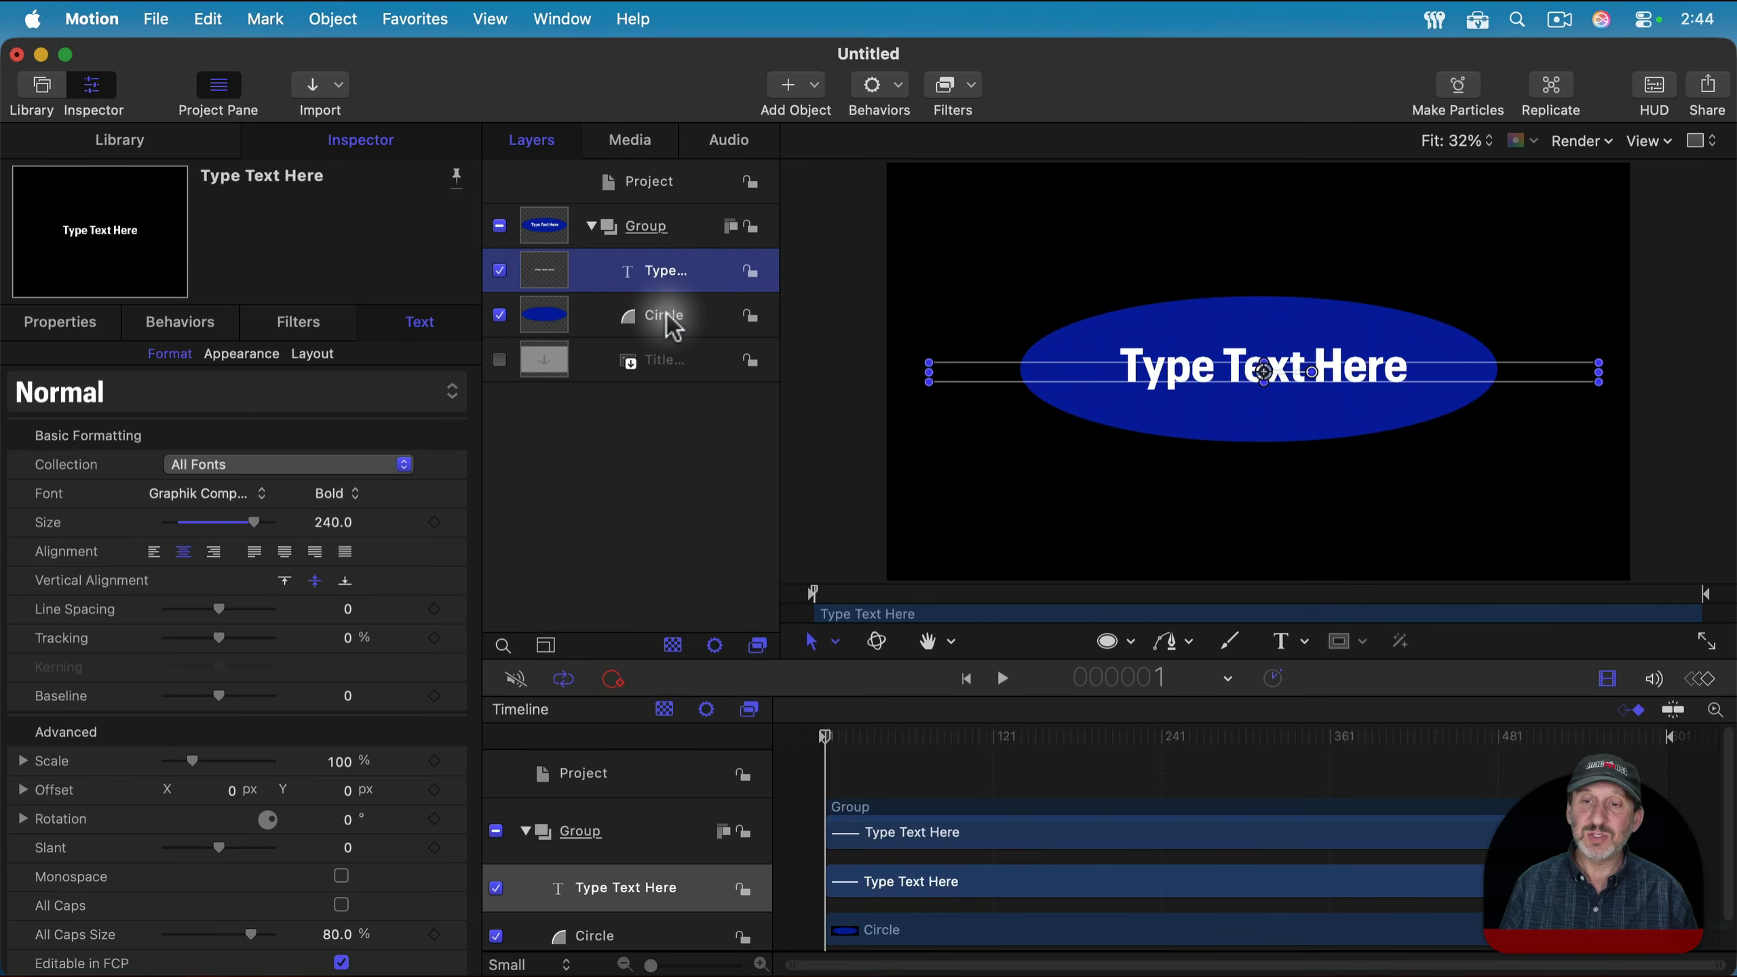
drag(667, 318, 667, 277)
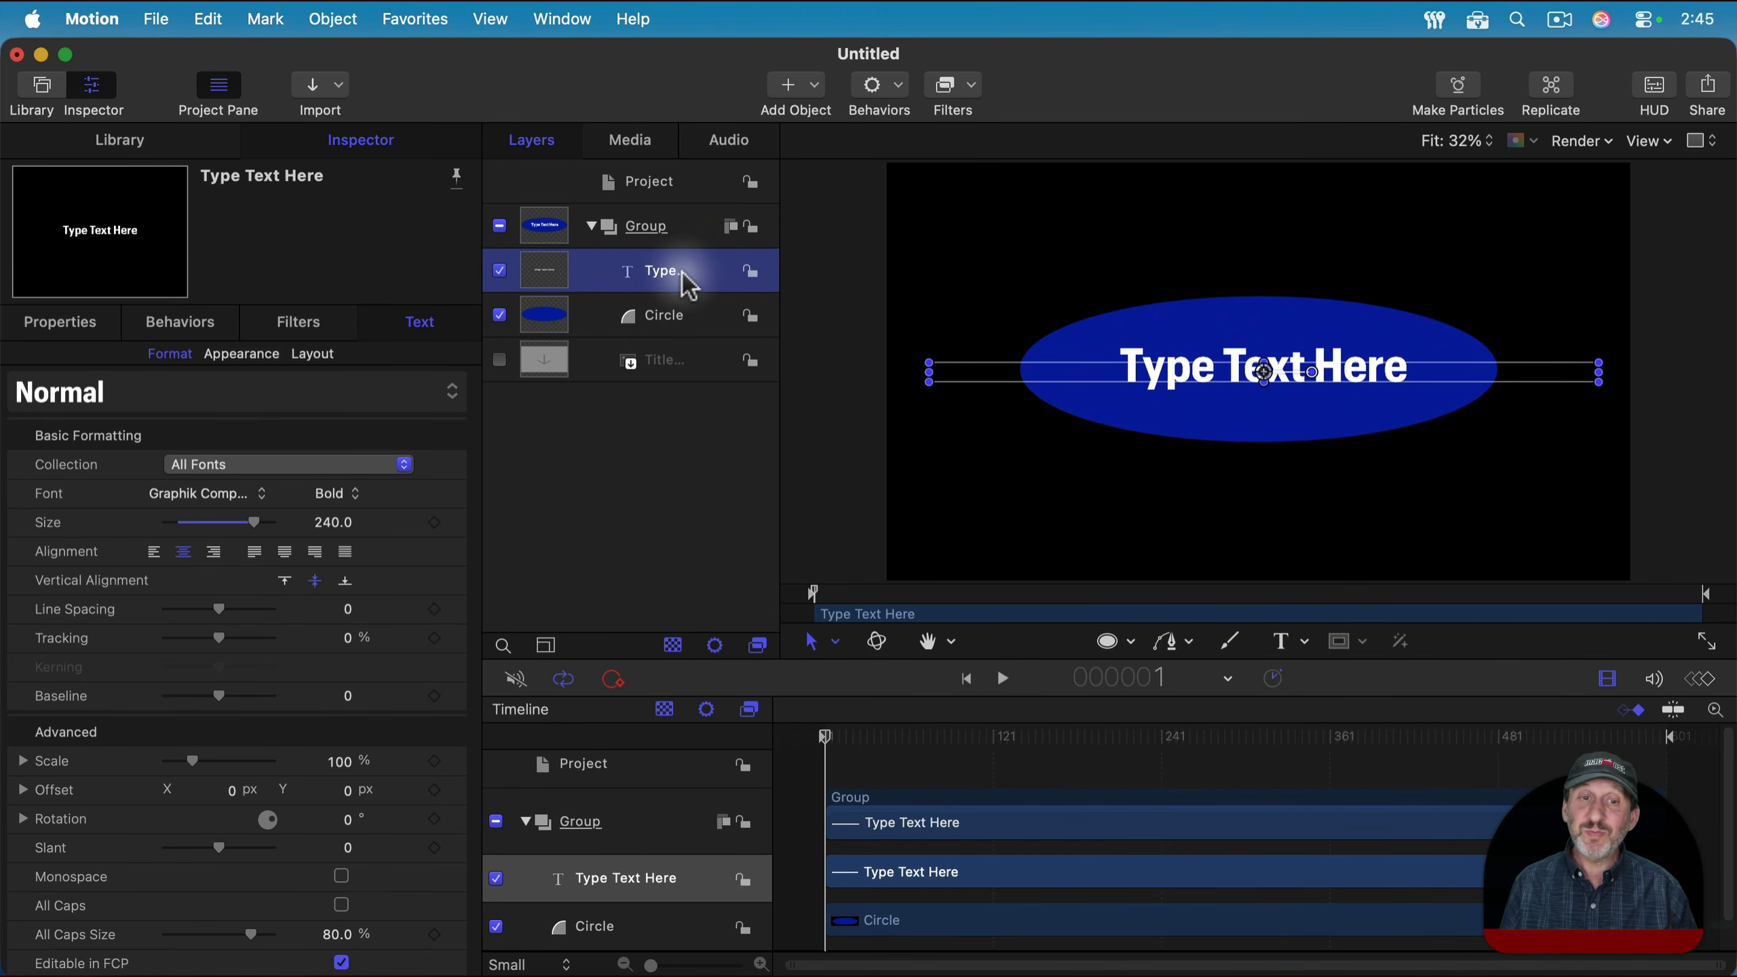
Add a Position keyframe at frame 120 for the whole group holding the text and ellipse, keeping it centered.
click(690, 318)
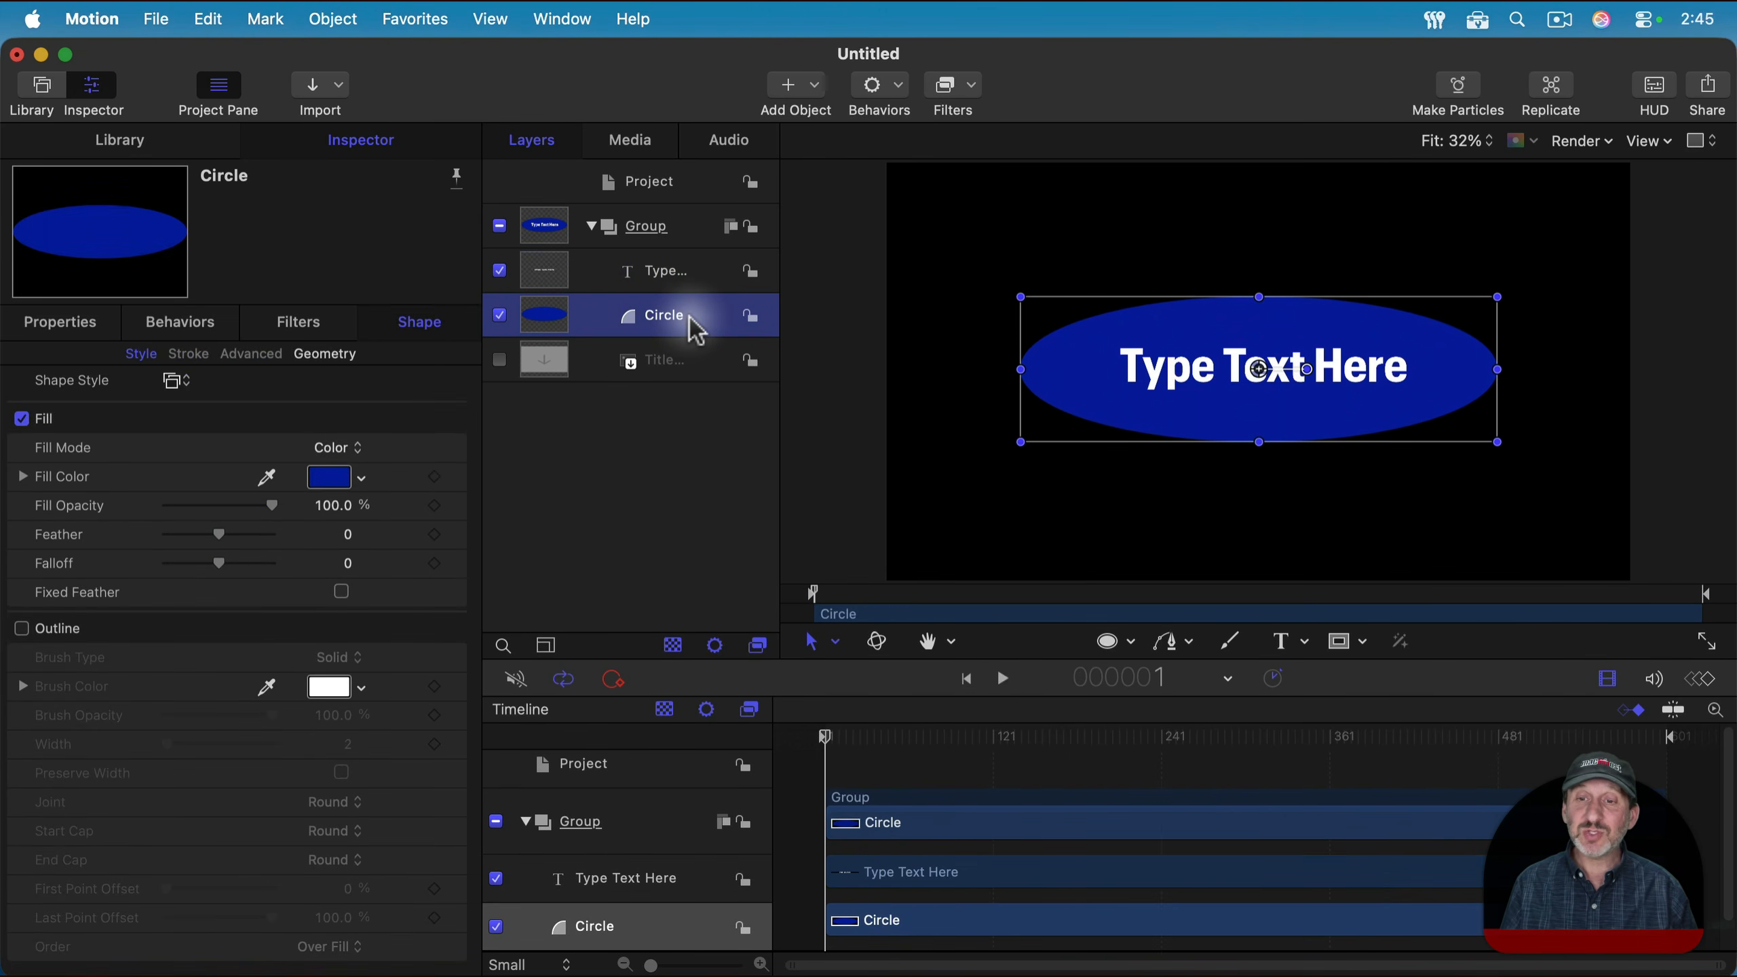
click(679, 229)
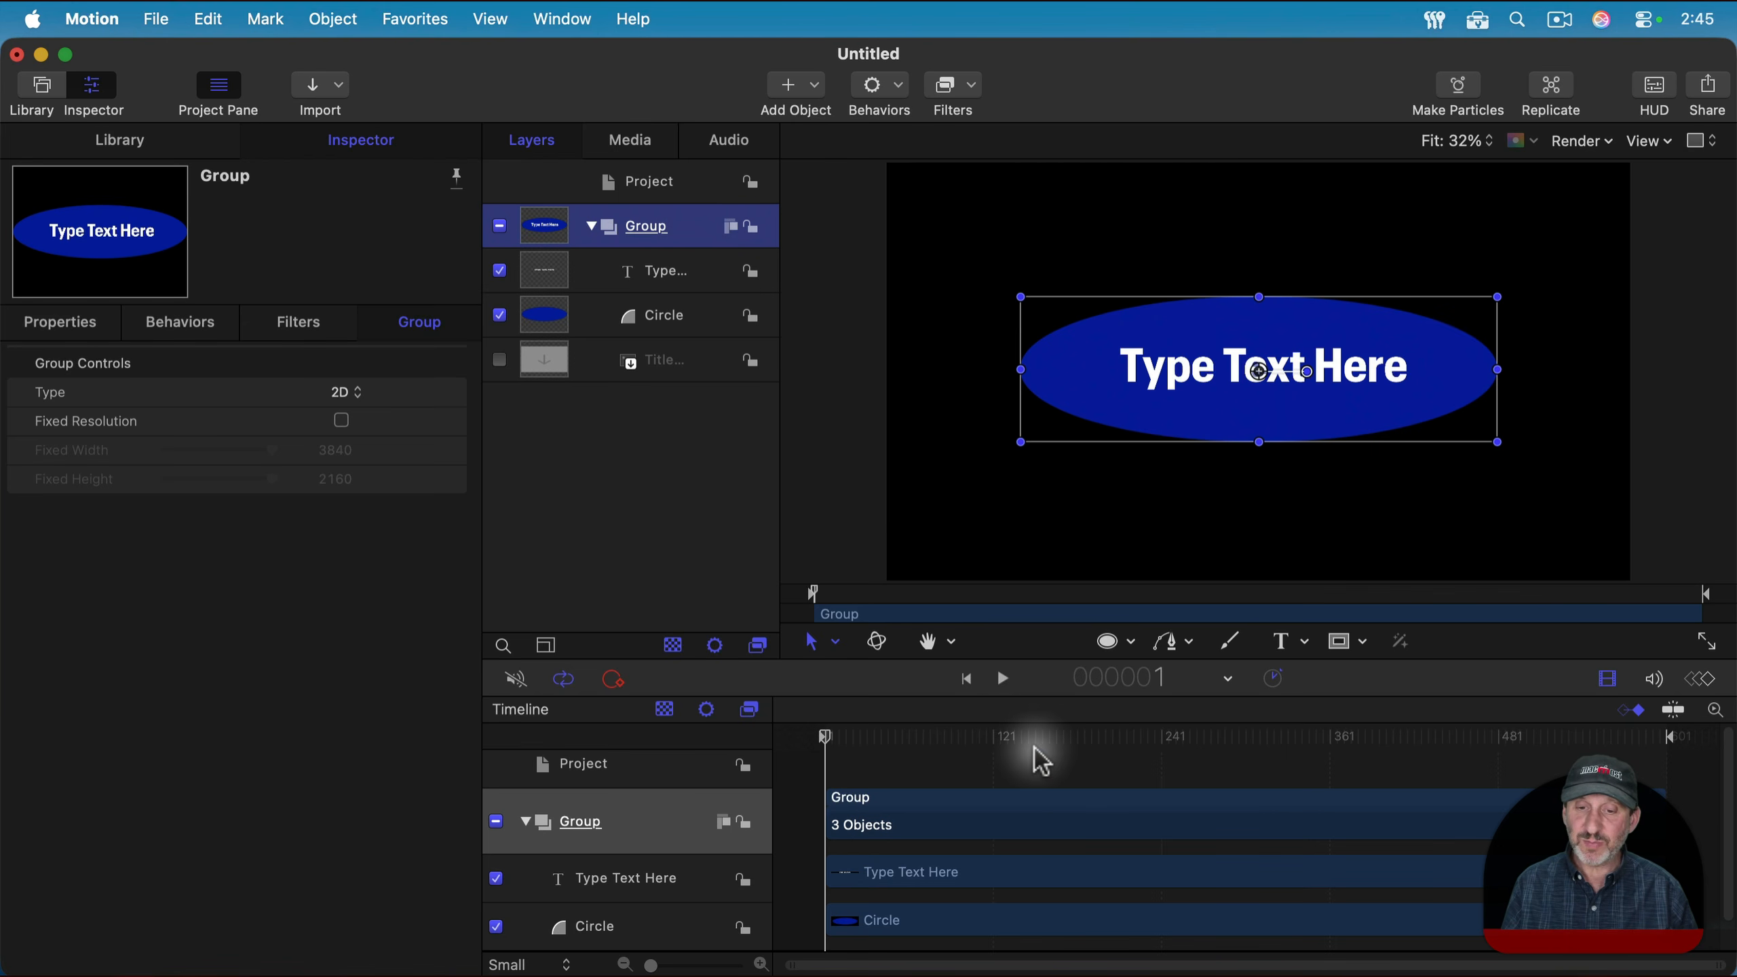
drag(932, 744, 800, 809)
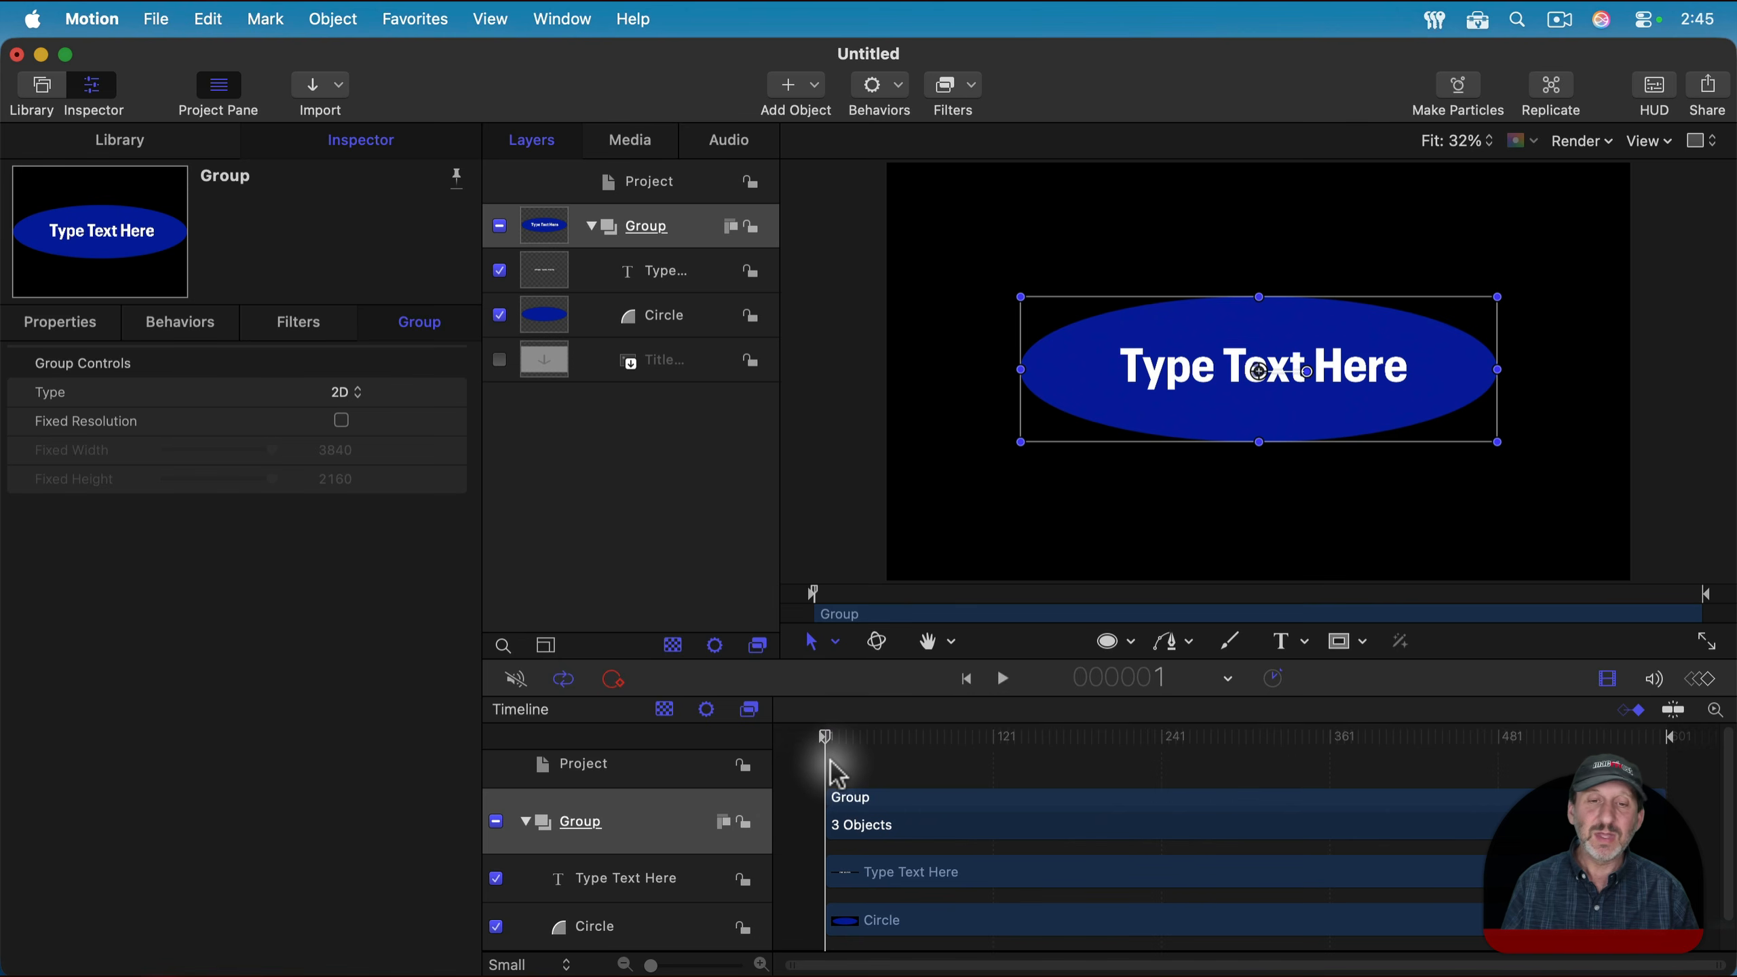
drag(838, 743, 993, 759)
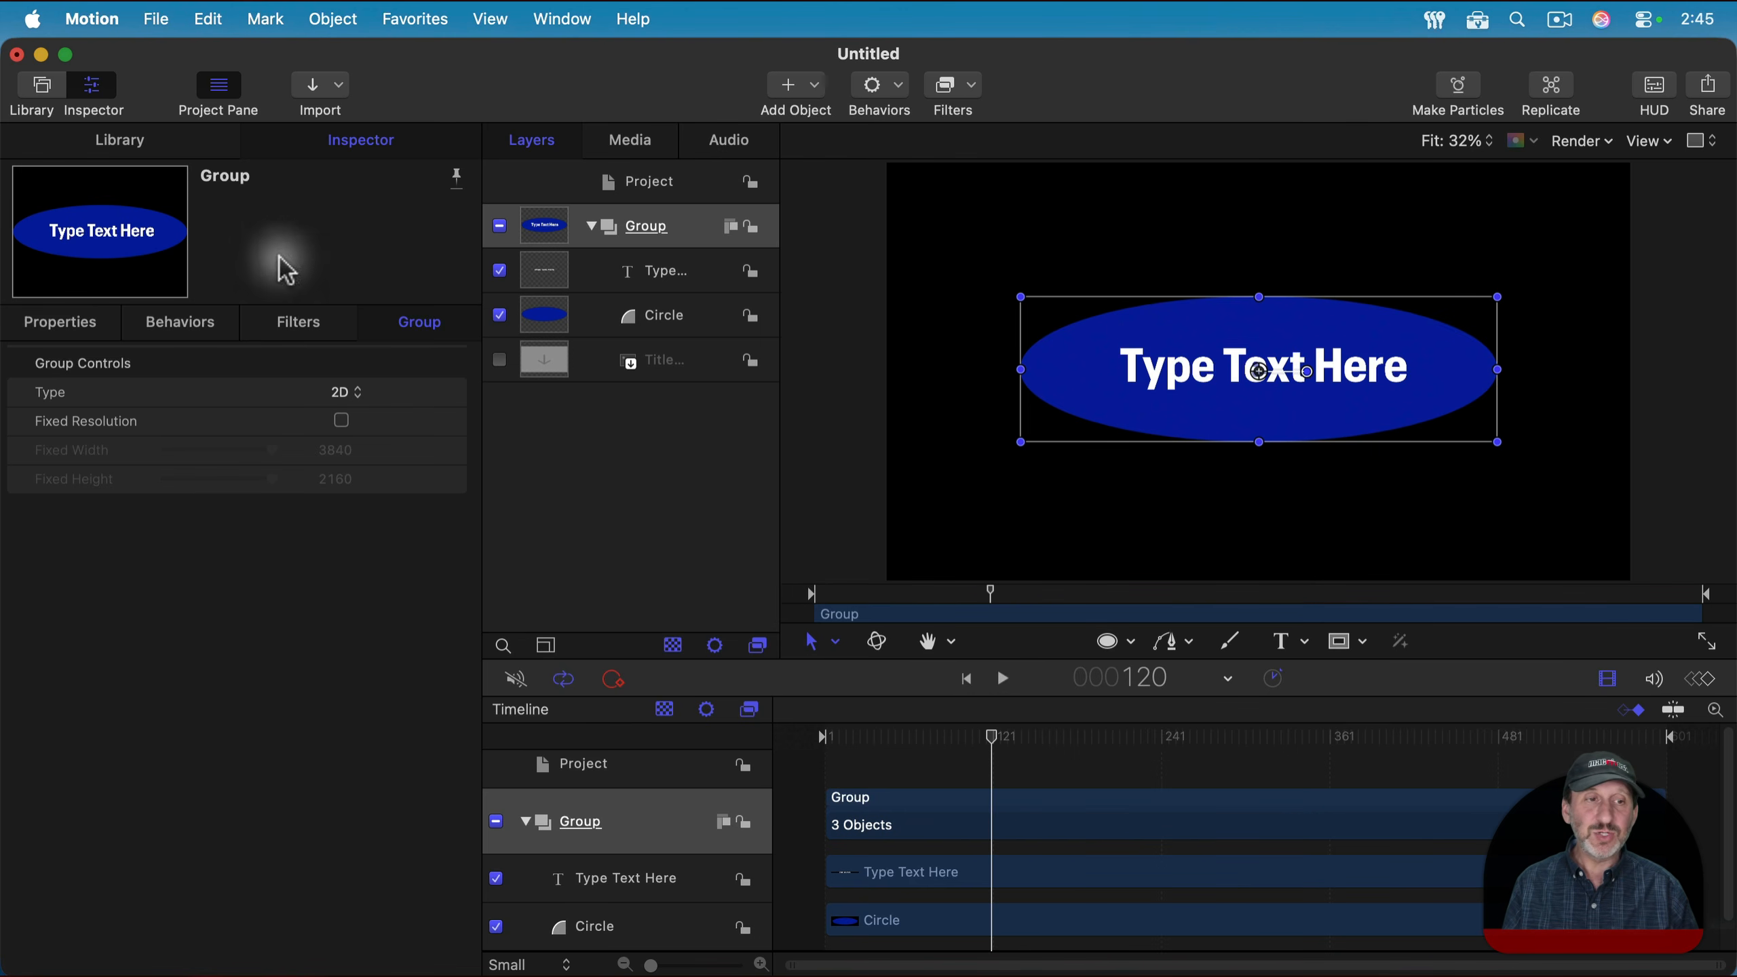
click(80, 329)
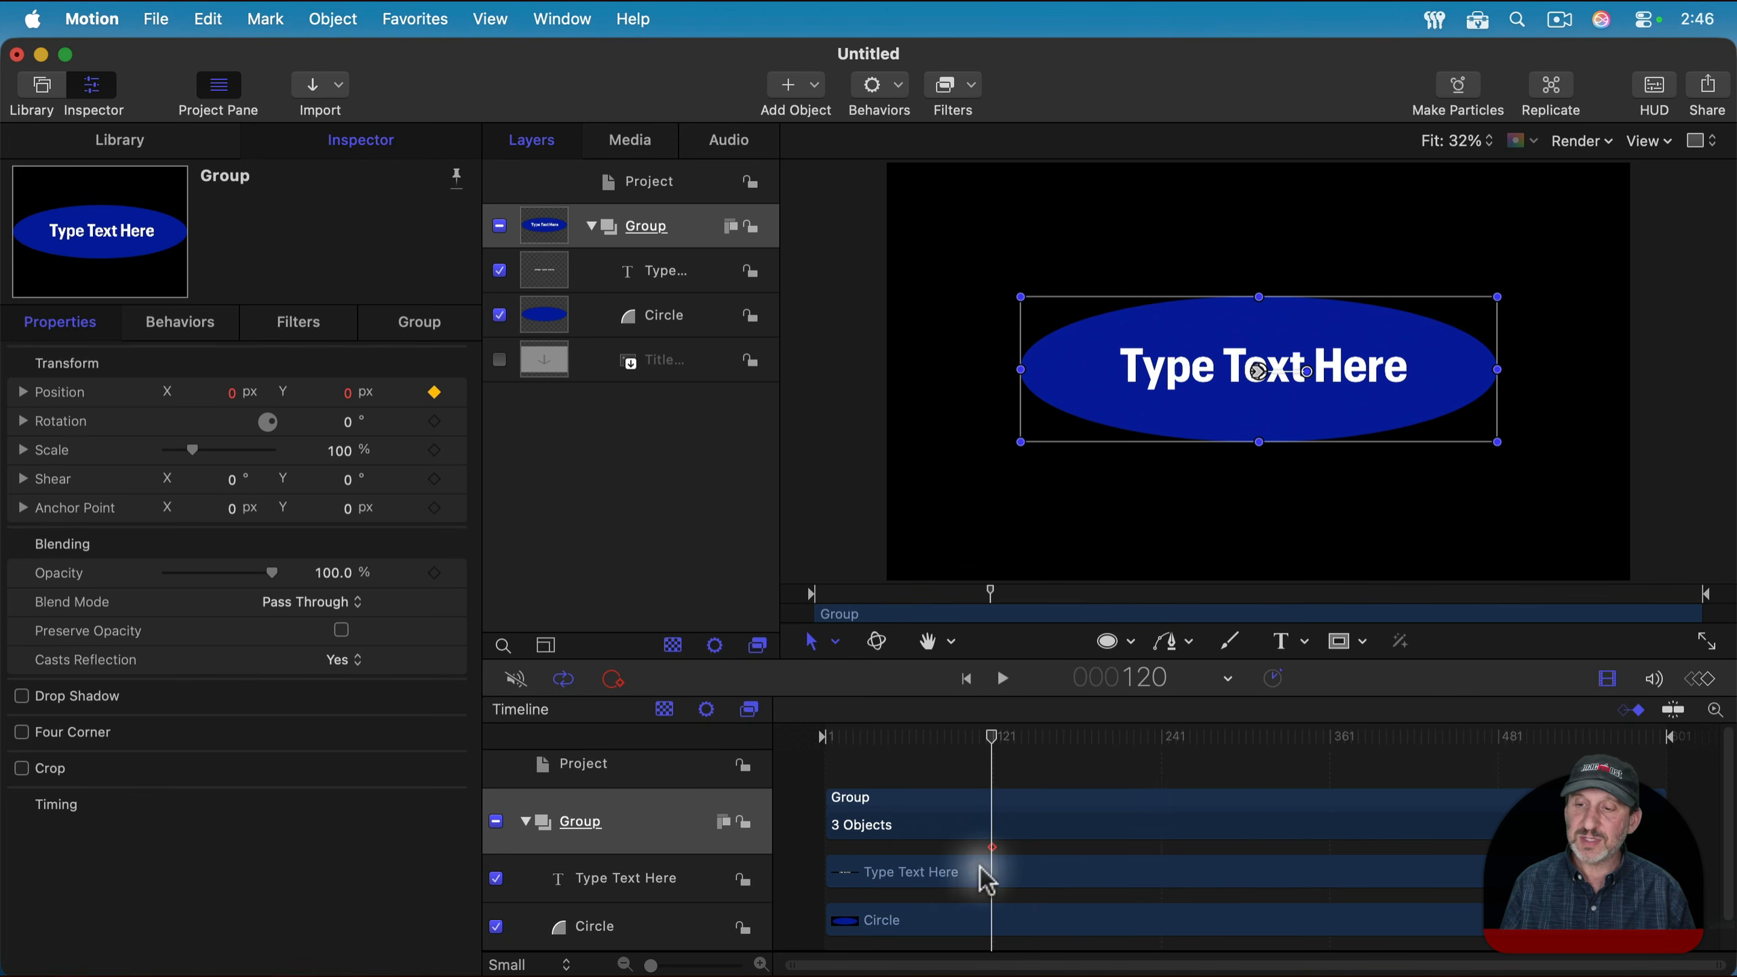
click(1628, 710)
click(1639, 708)
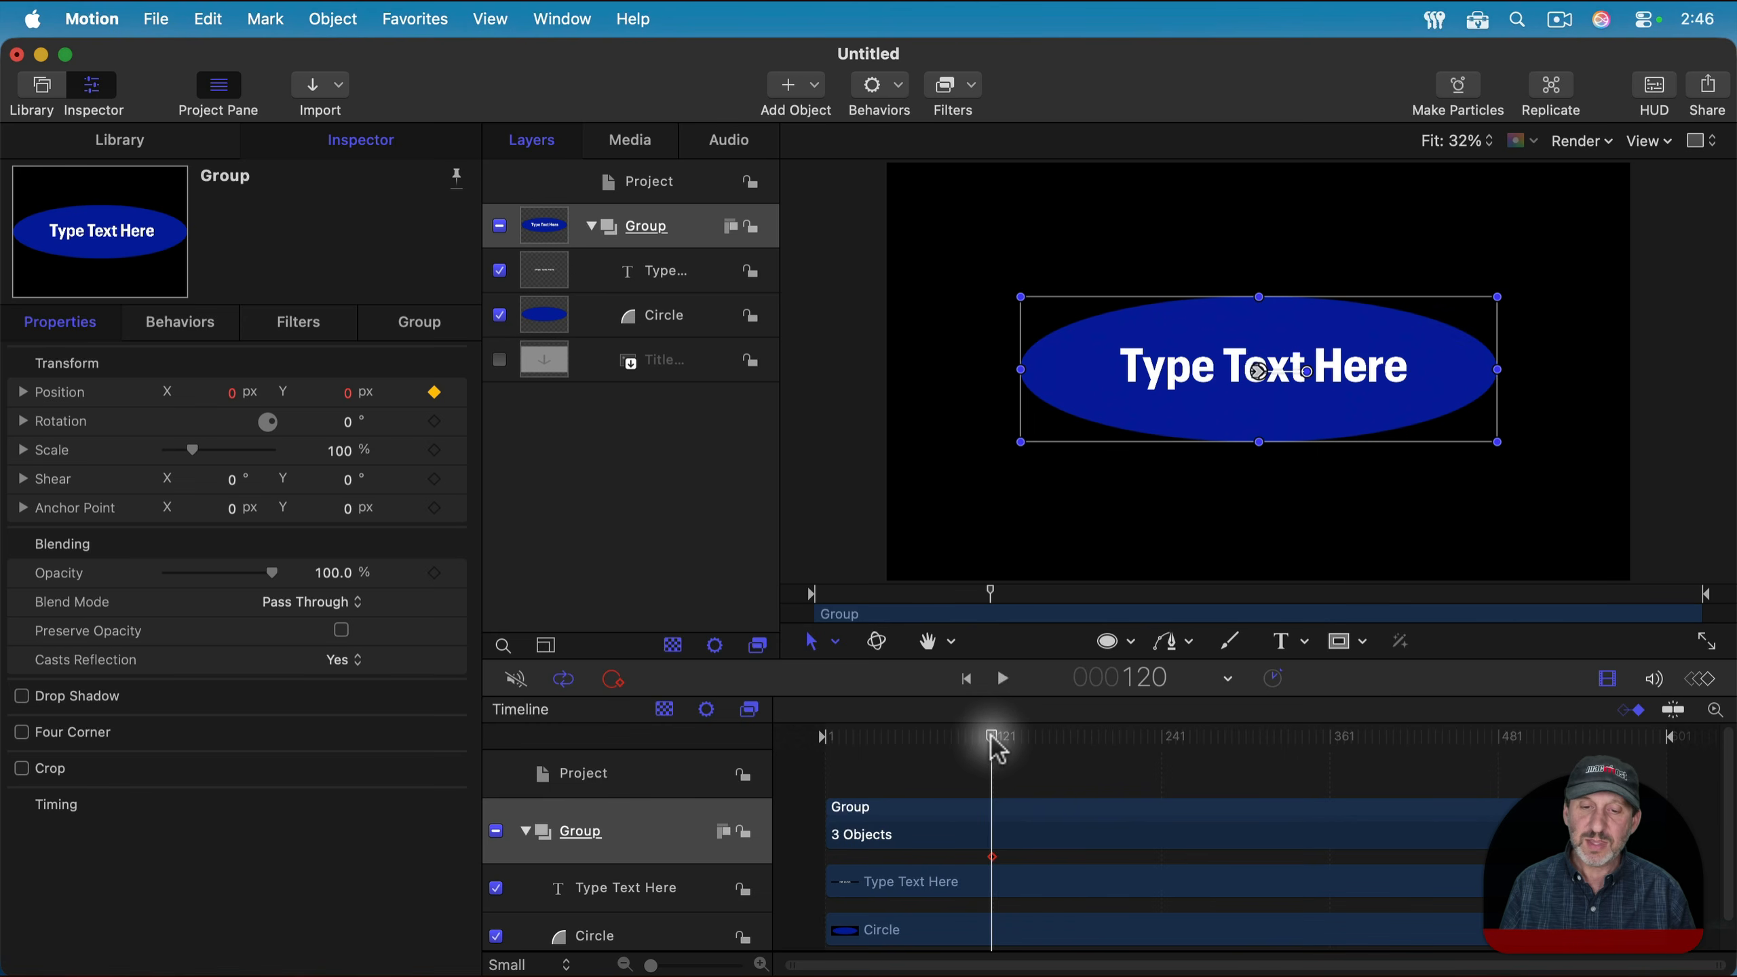
Keyframe the group's starting position at frame 1 above the visible frame, at Y about 1600 px.
drag(992, 744, 831, 770)
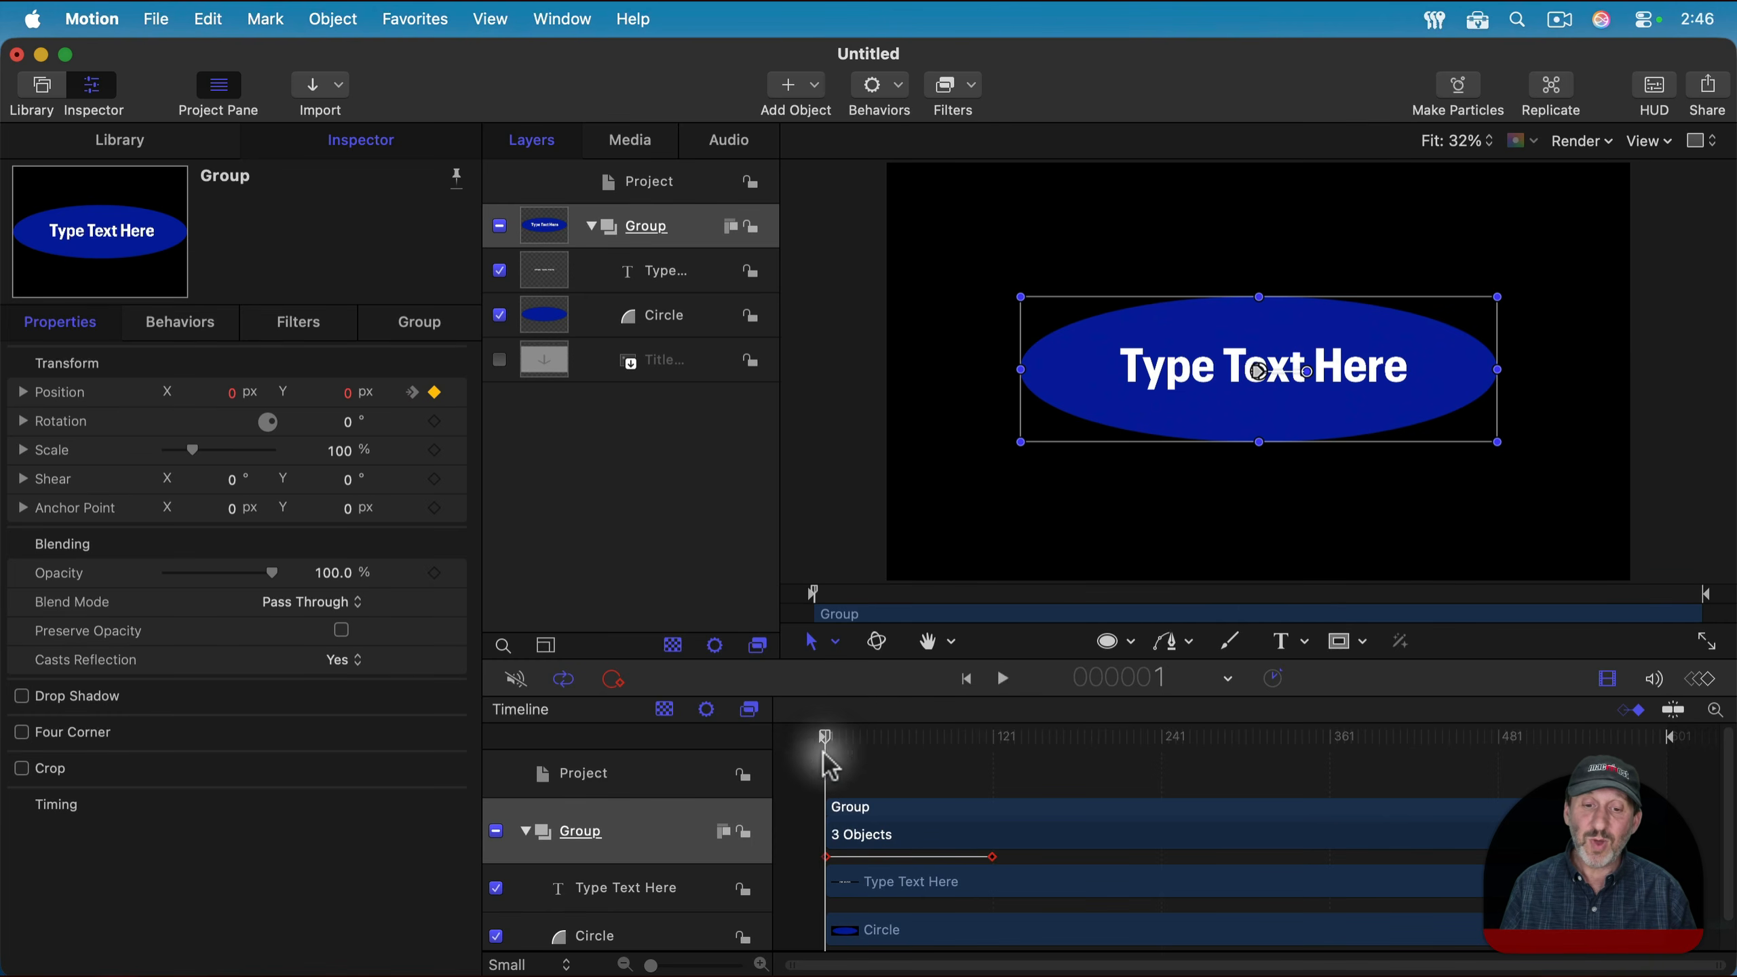
drag(1280, 415, 1279, 112)
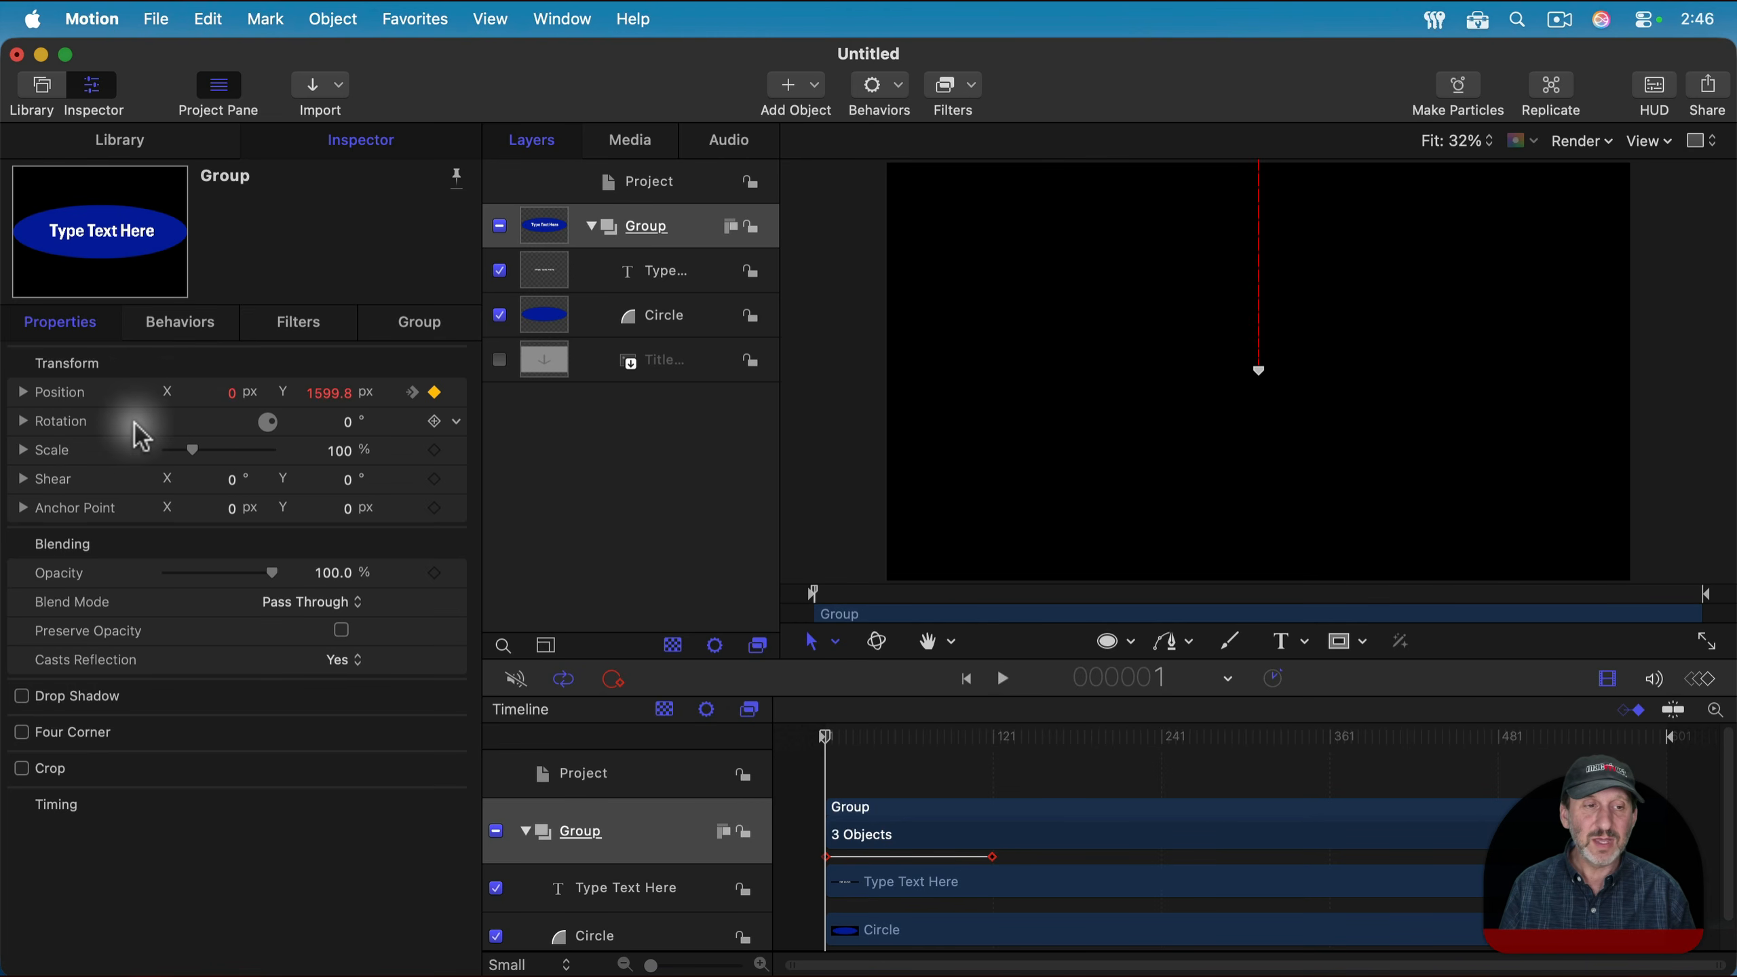
click(22, 393)
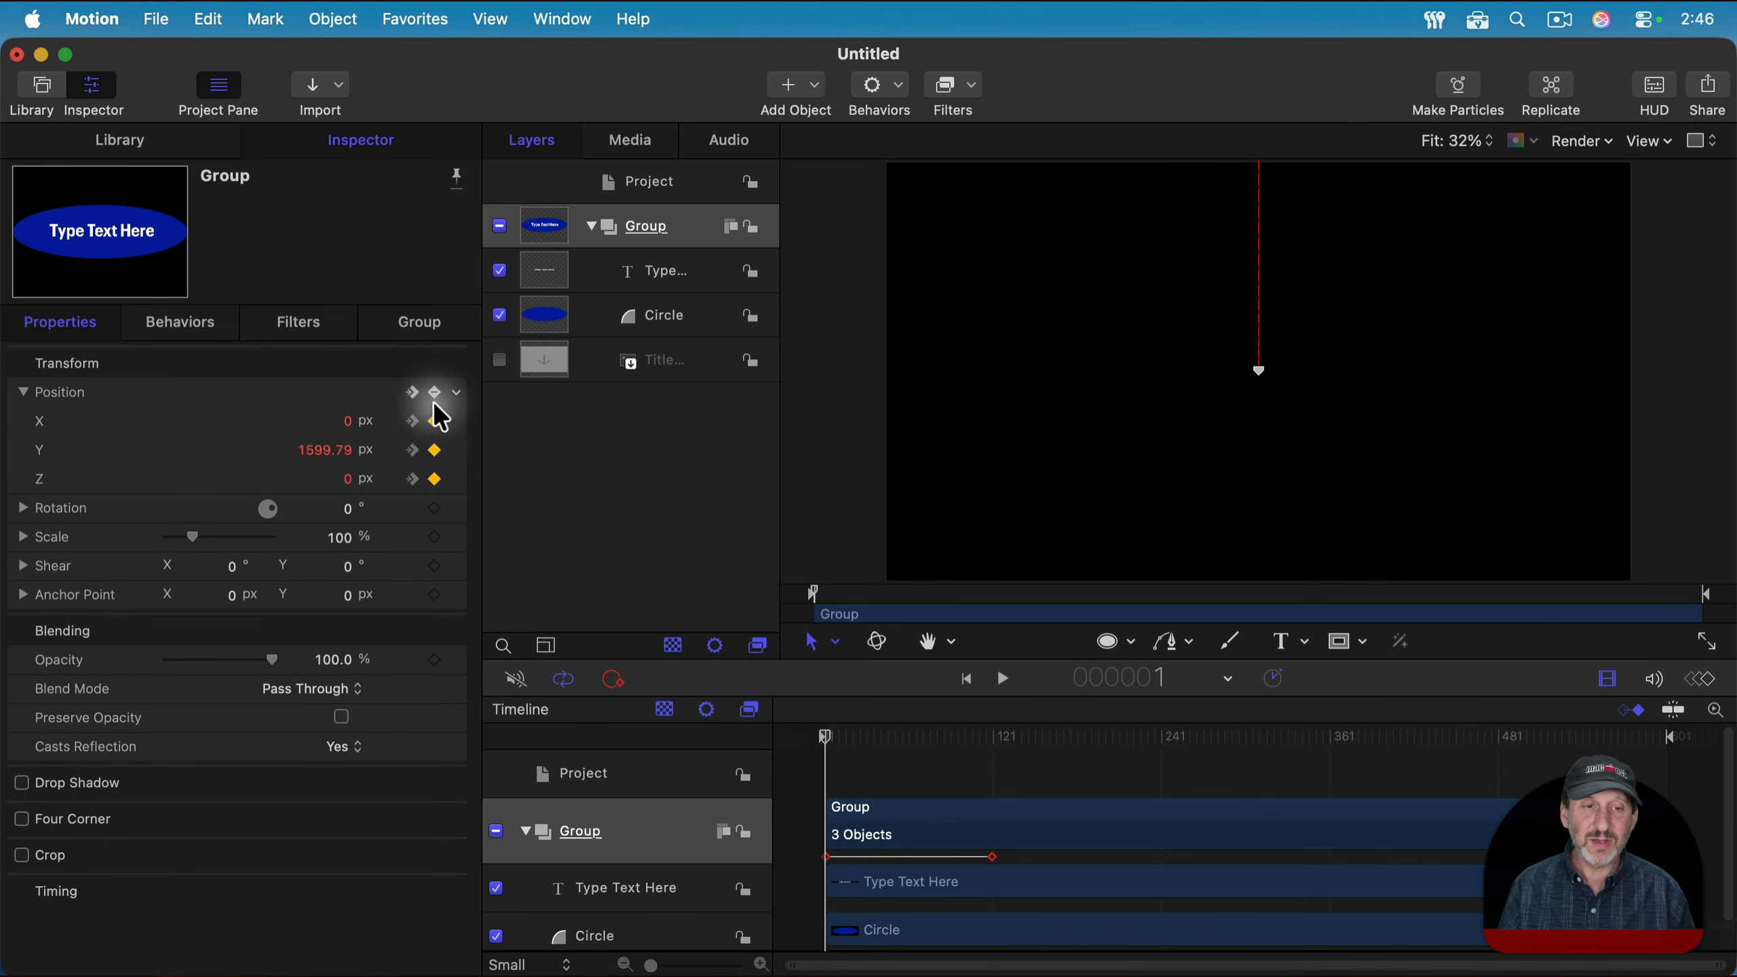
Add an Opacity keyframe of 100% for the group at frame 480.
drag(1043, 742, 1540, 758)
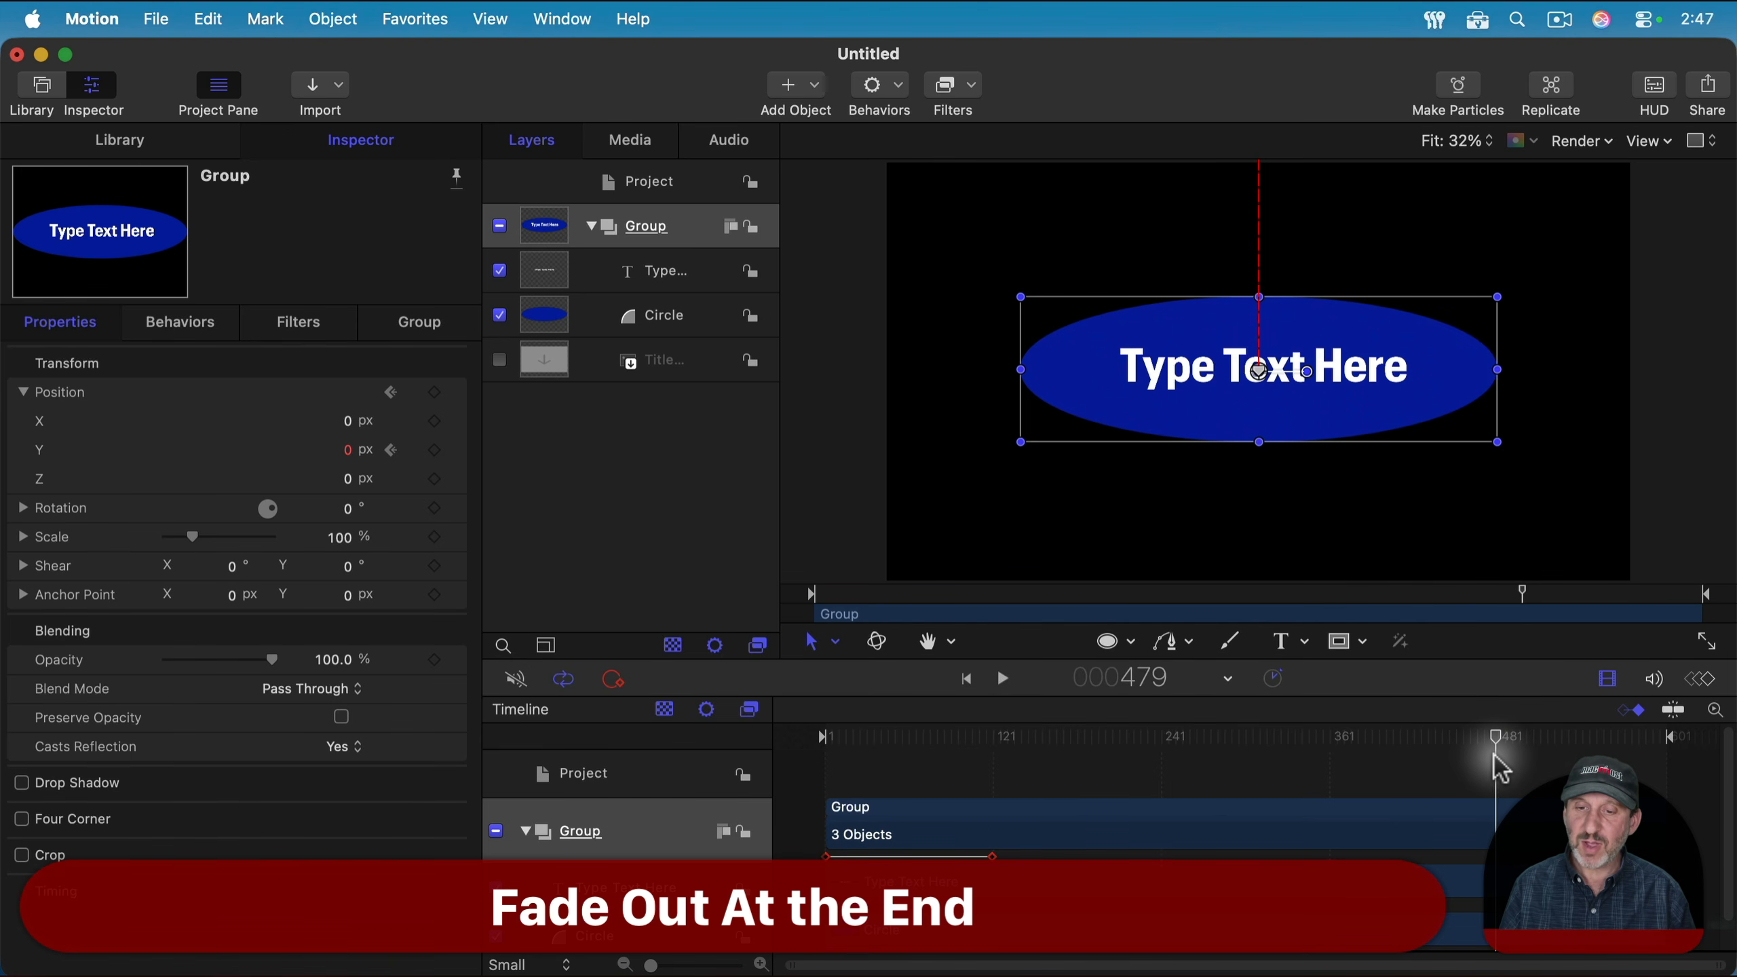
drag(1495, 767, 1497, 767)
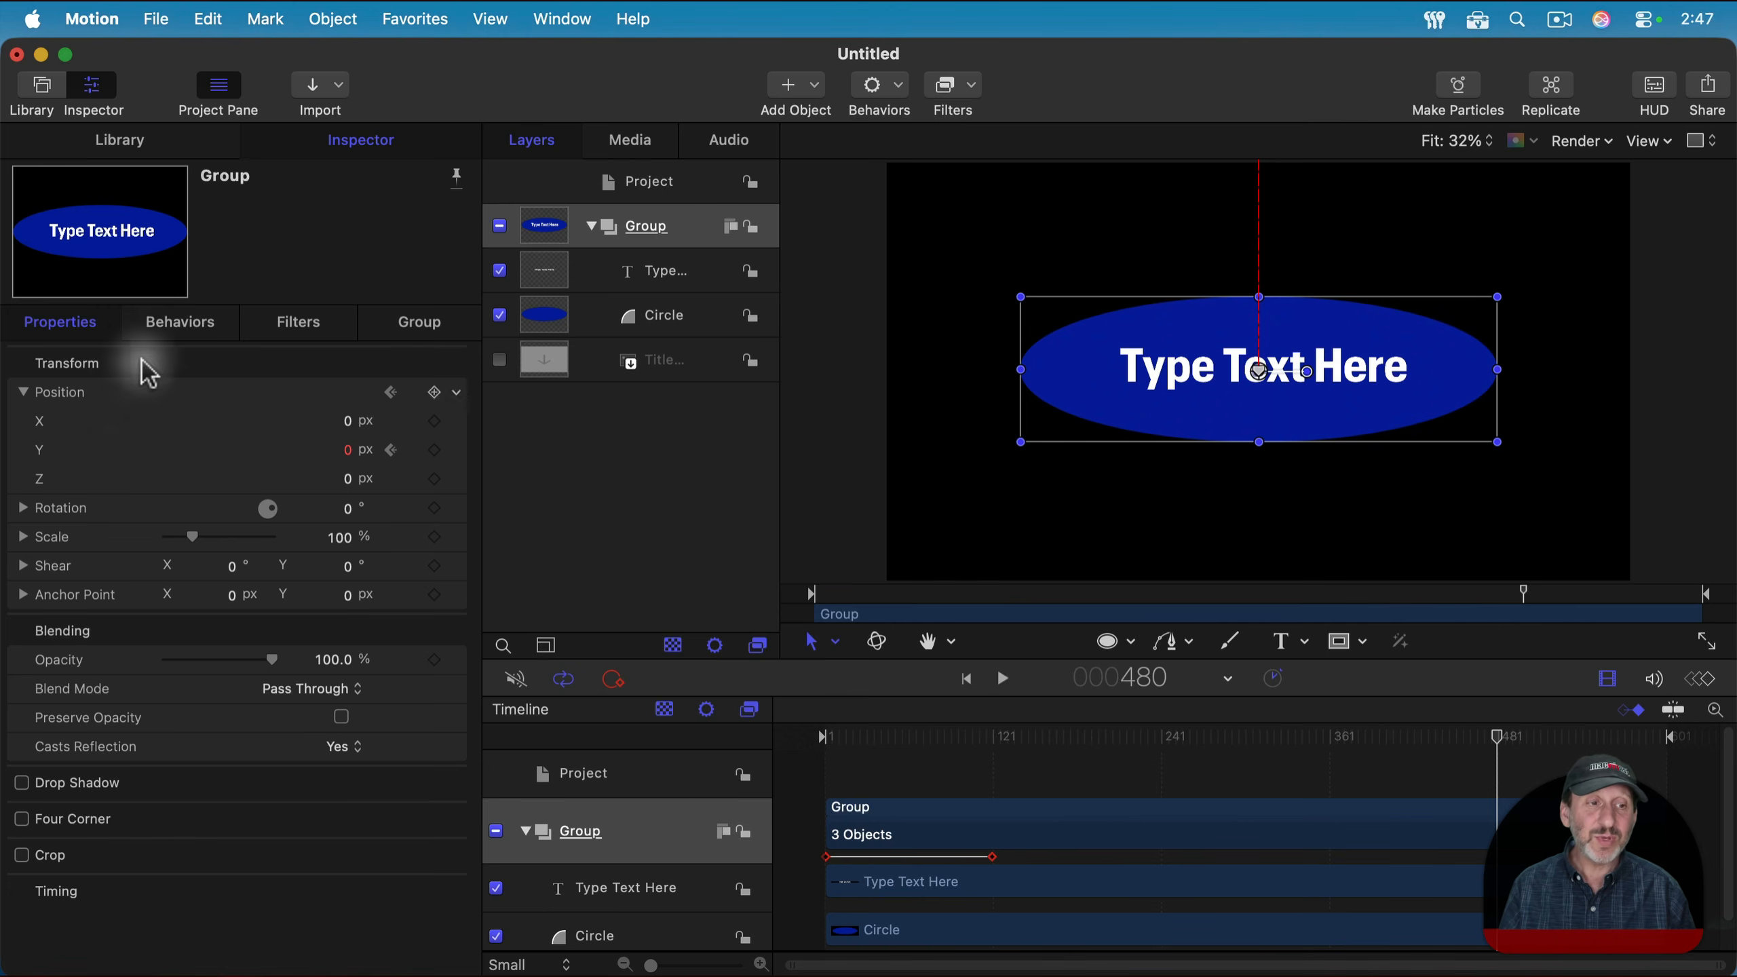
click(23, 394)
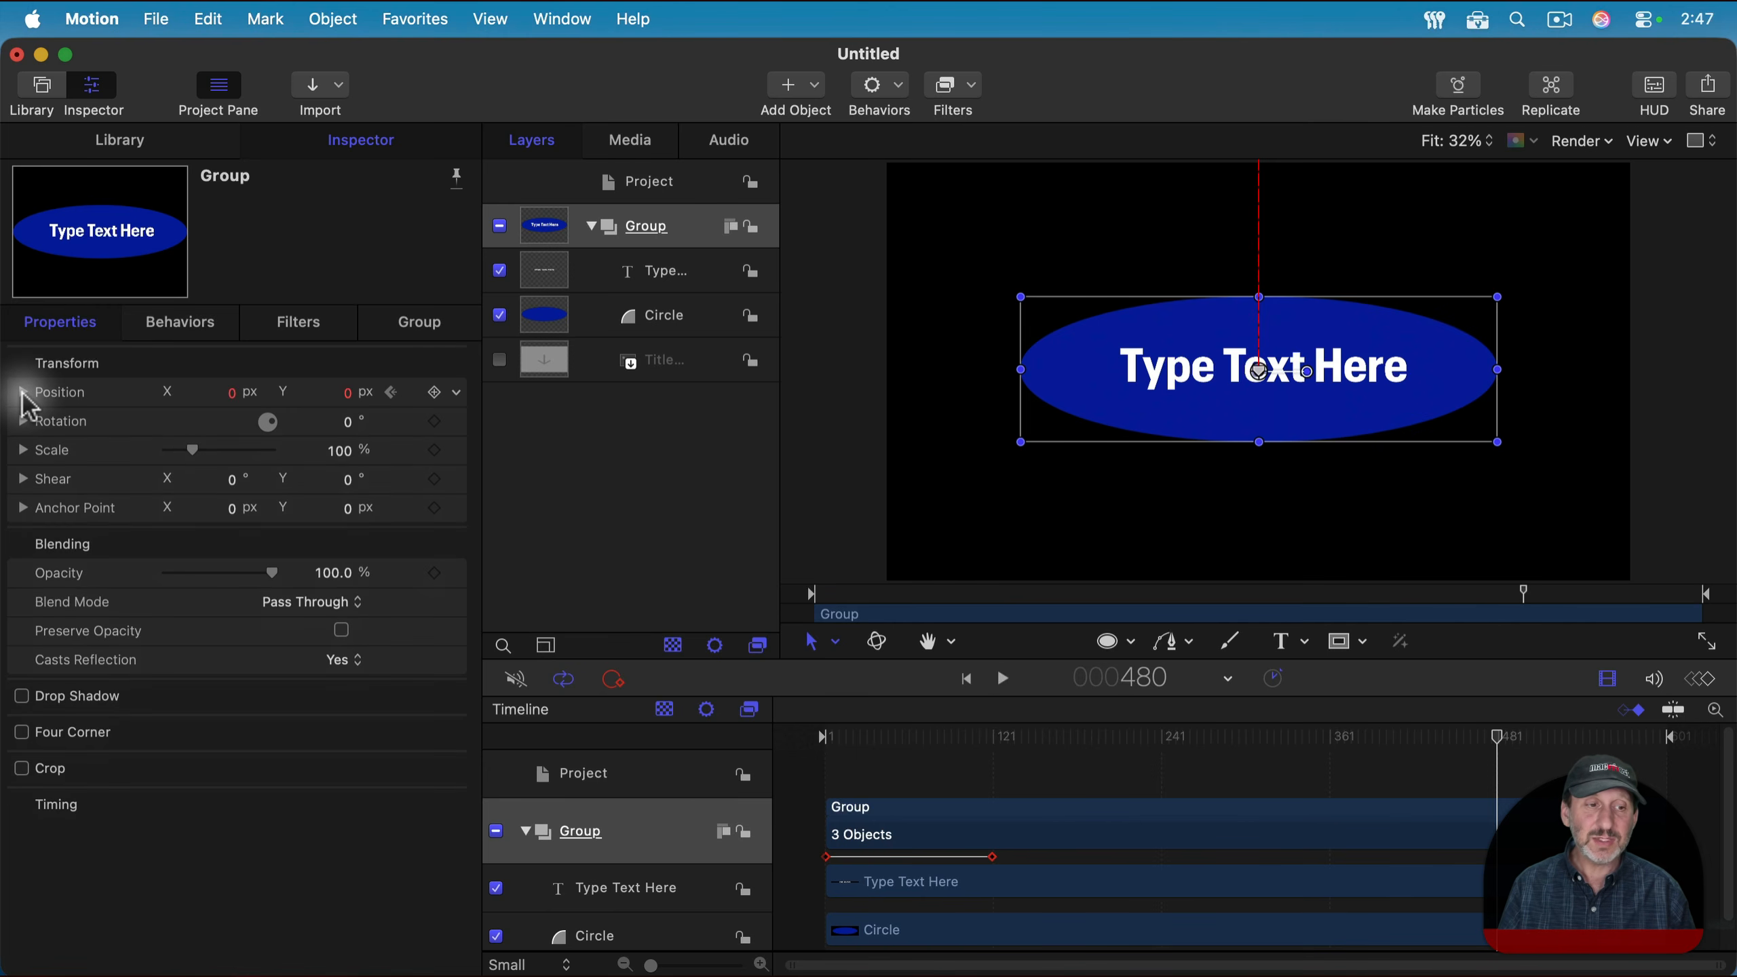
click(435, 573)
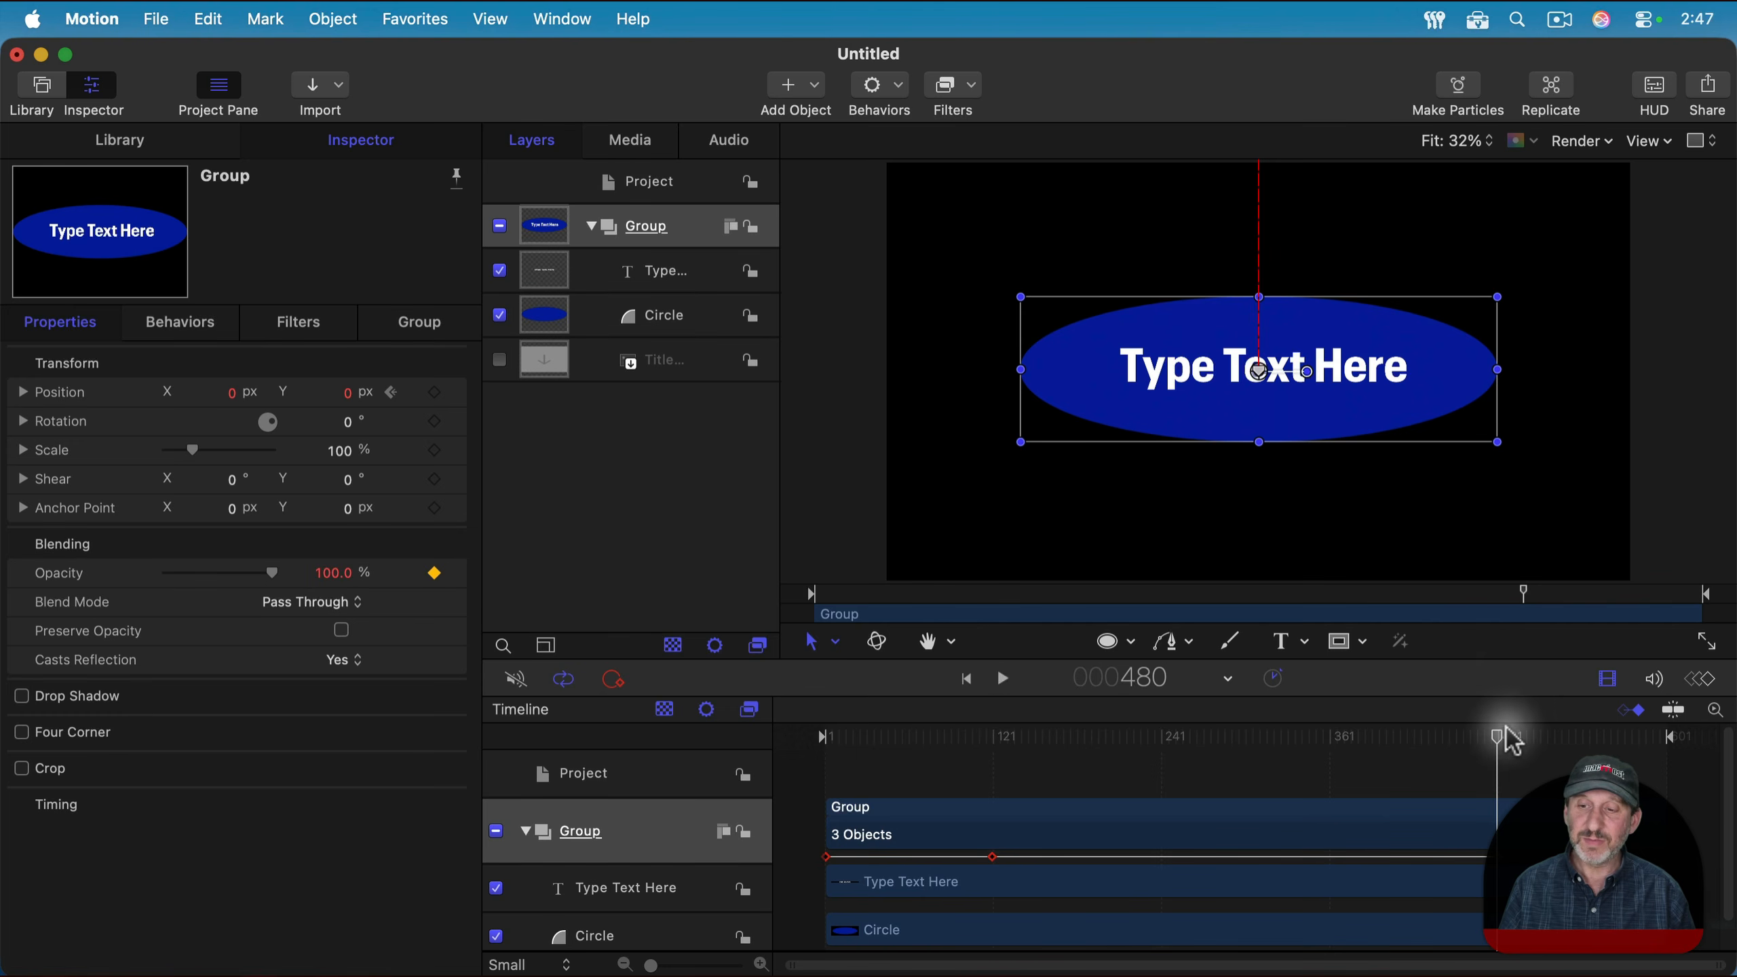
Keyframe the group's opacity at 0% on the last frame, 600, and scrub back to frame 1 to review the animation.
drag(1499, 745, 1668, 744)
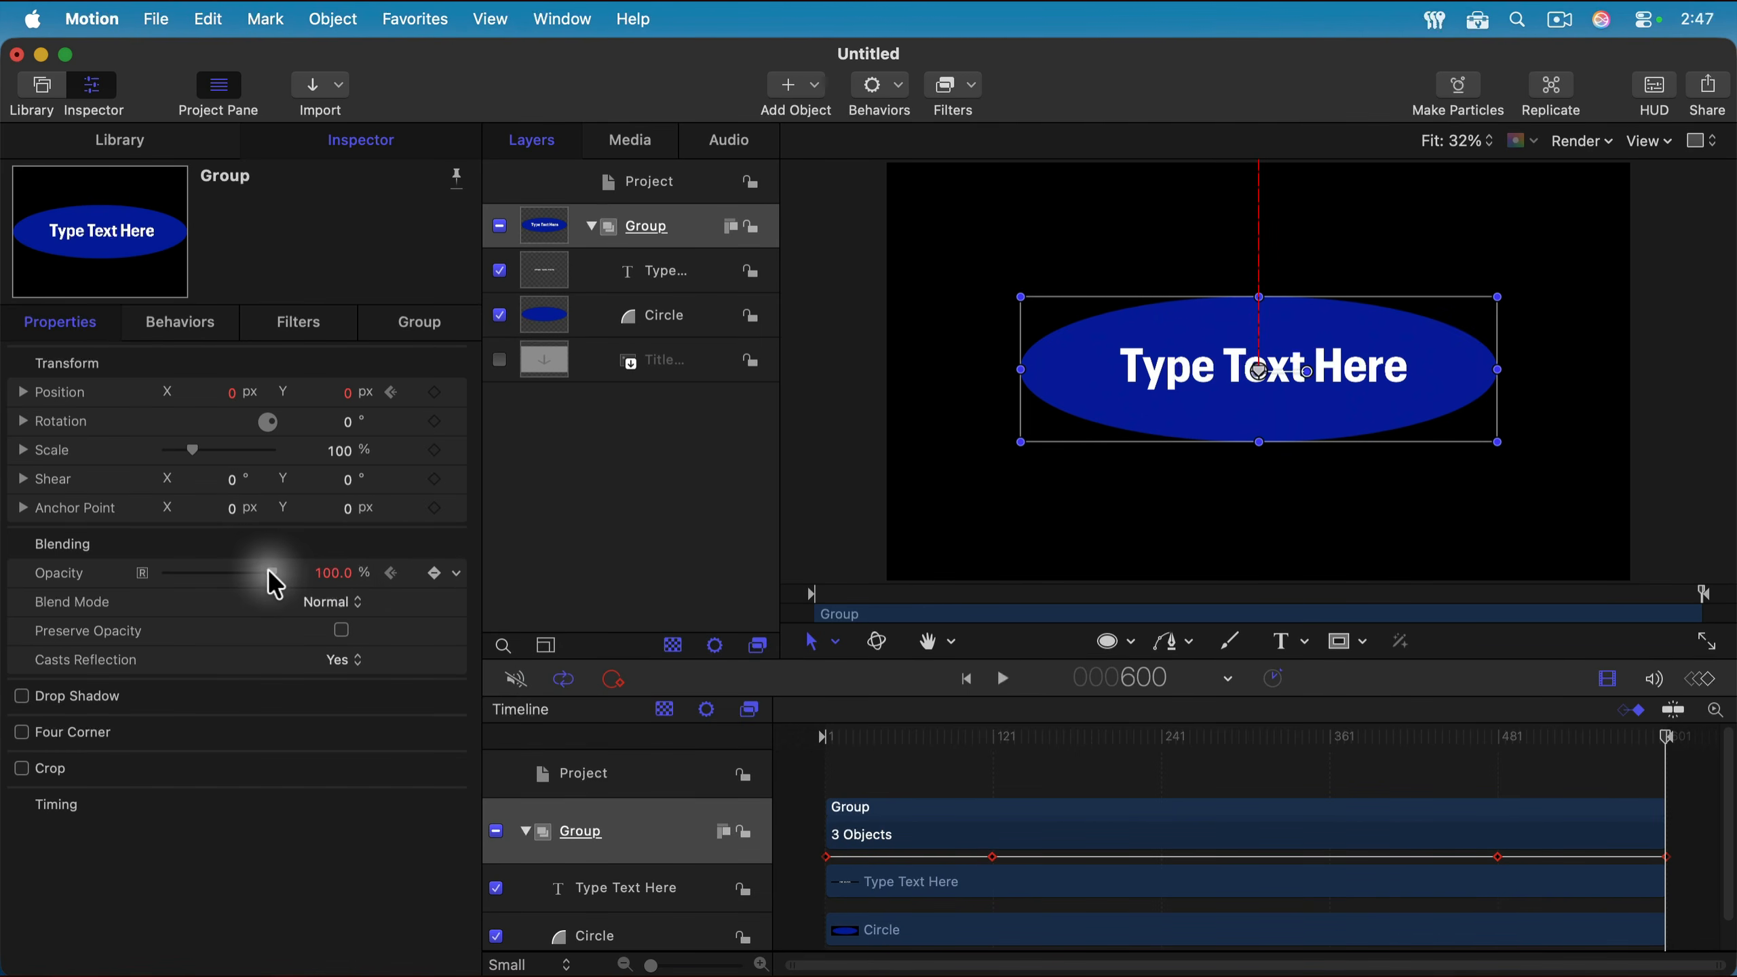
drag(275, 584, 55, 544)
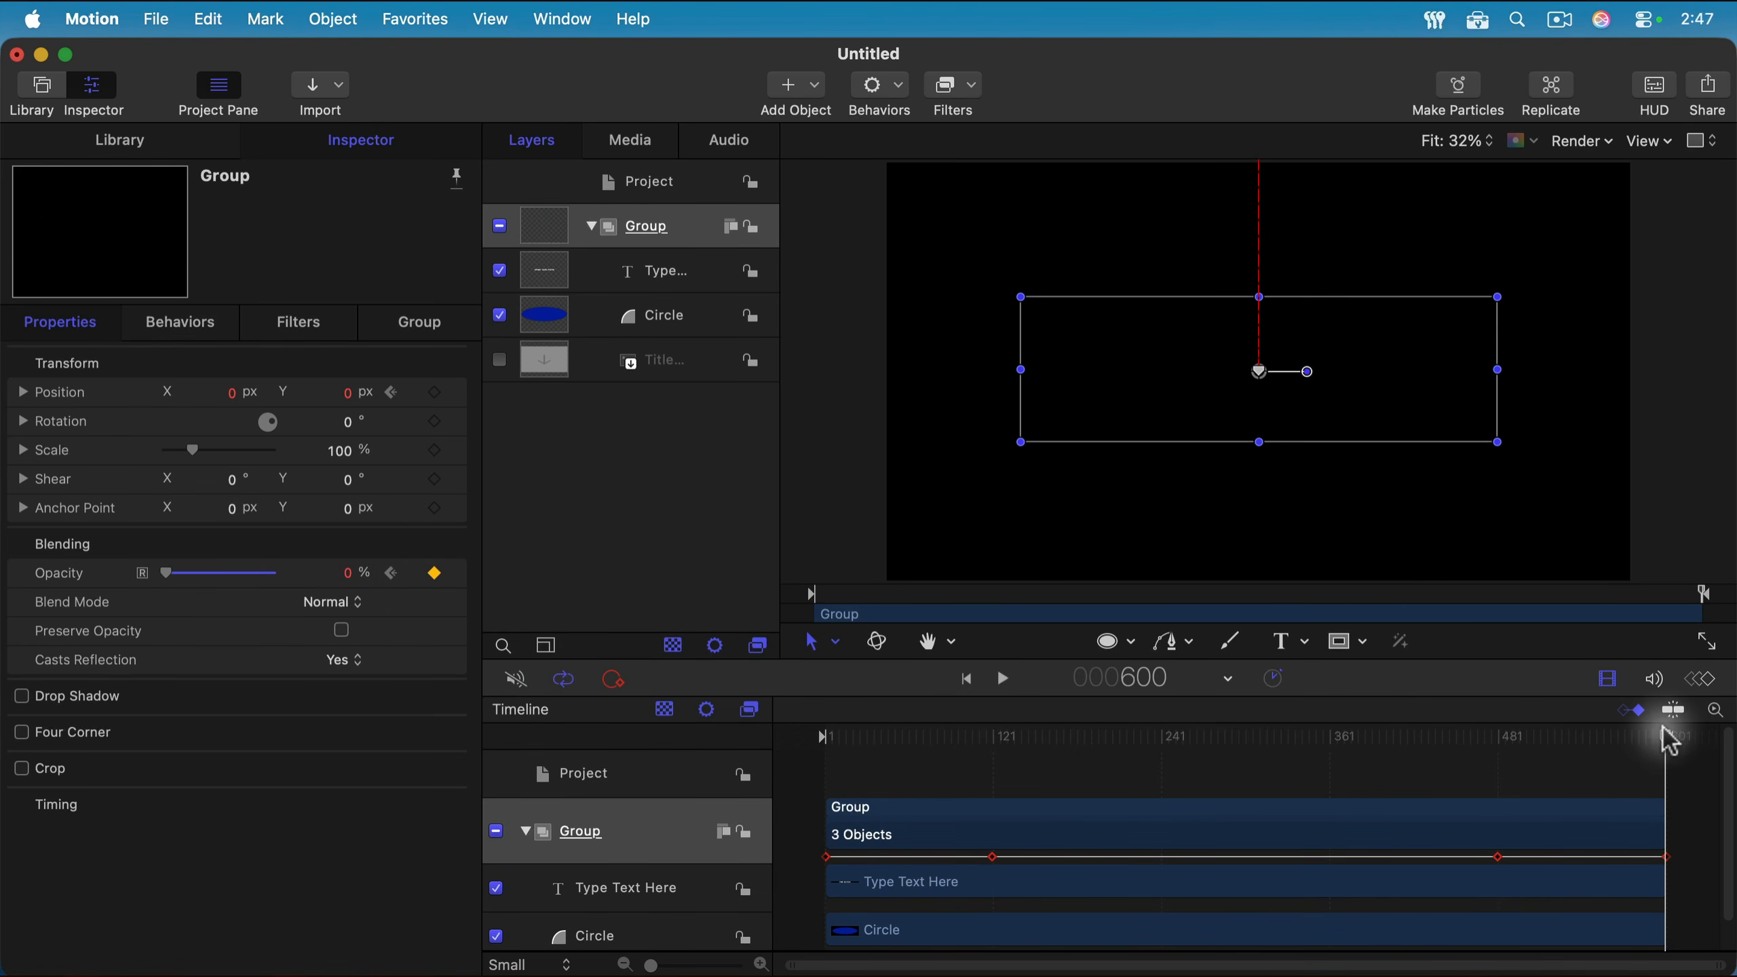
drag(1668, 743, 803, 814)
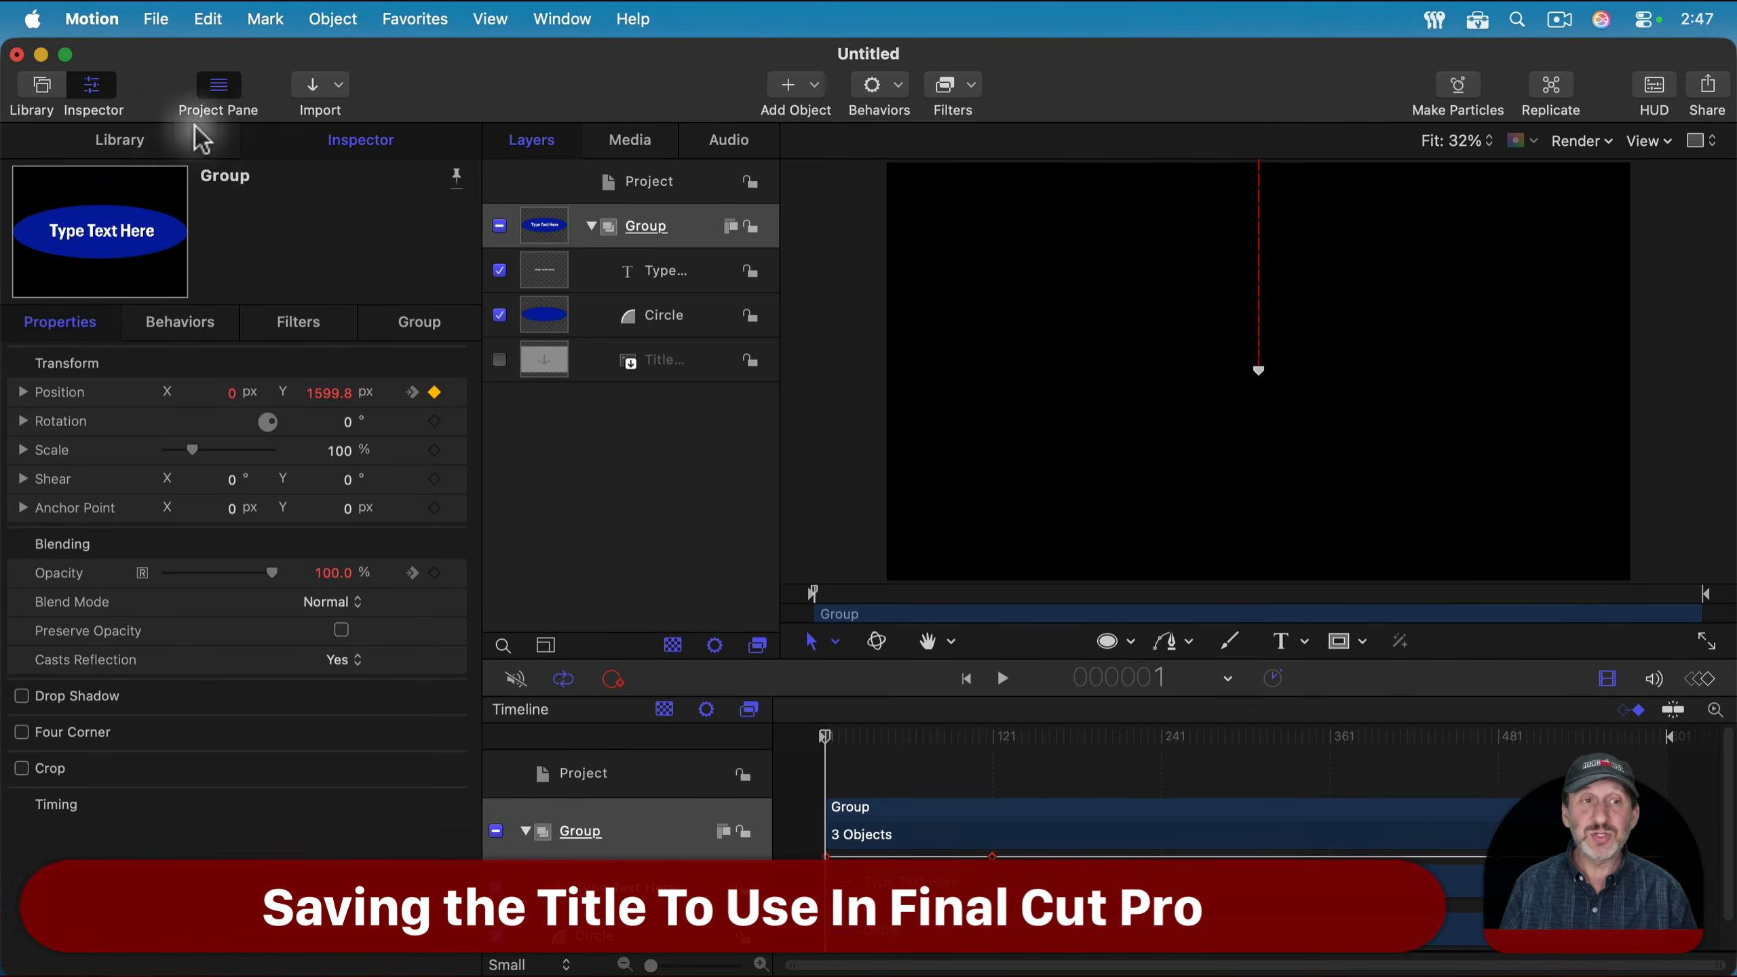
Publish the title template as "Test Title" in the Test Titles category with a preview movie saved.
key(super+s)
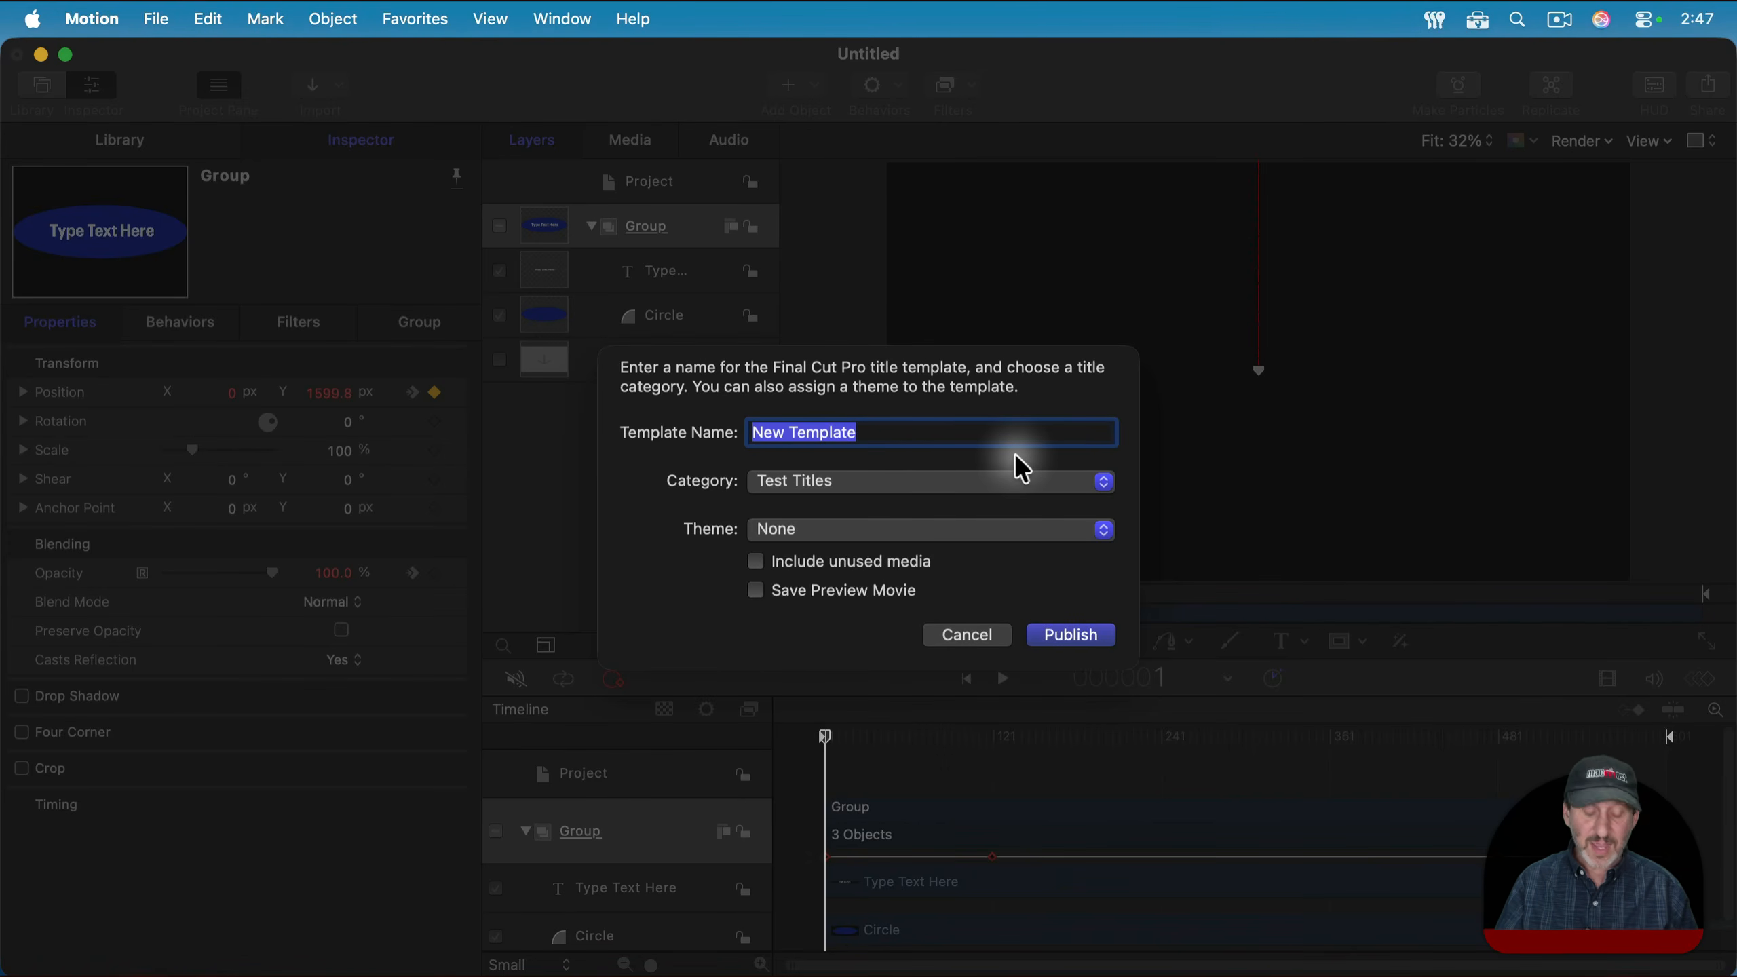
text(Test Title)
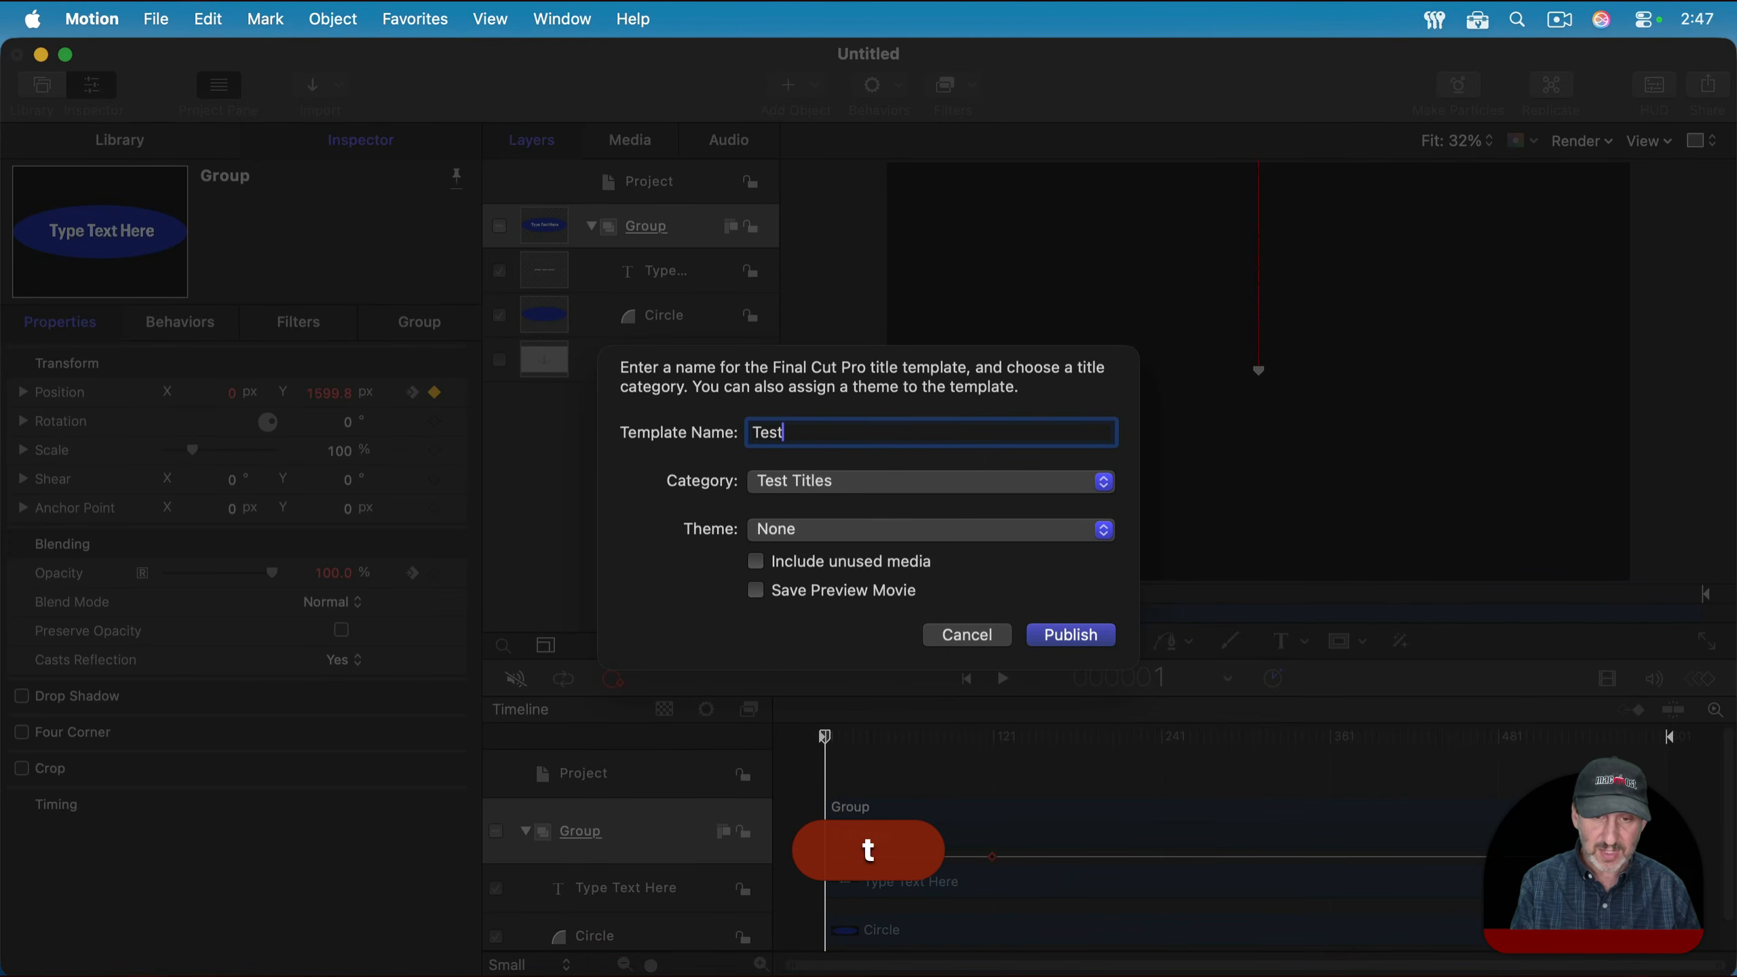
click(823, 484)
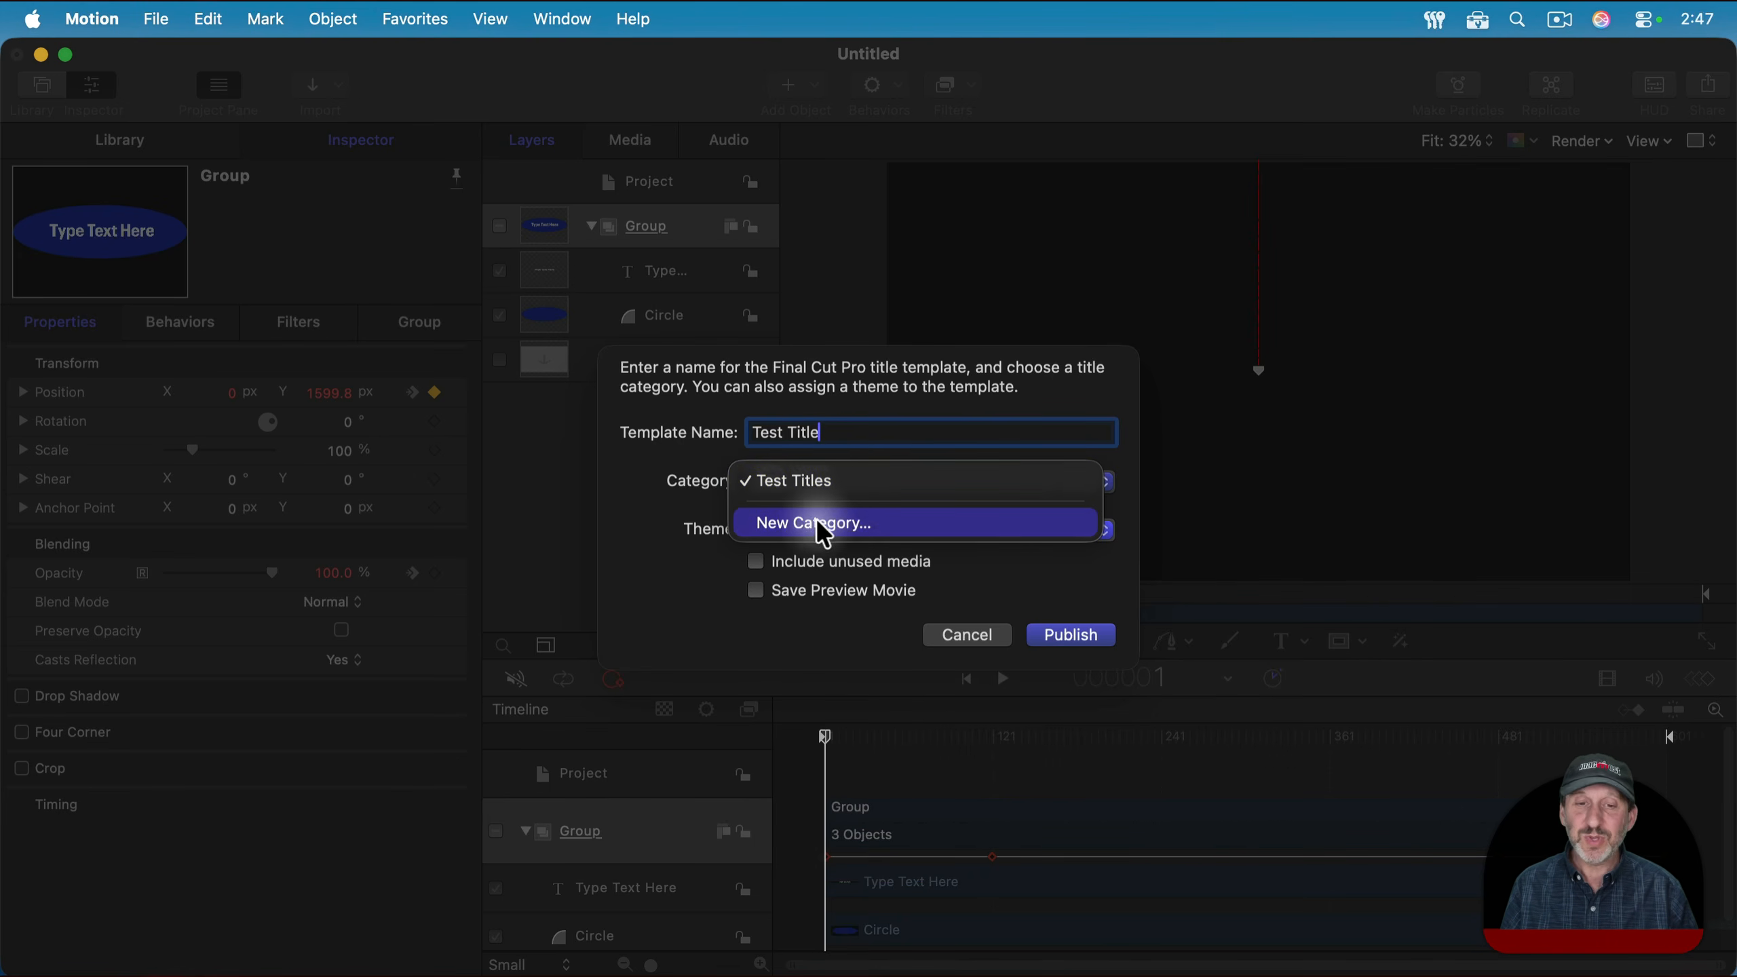
click(658, 557)
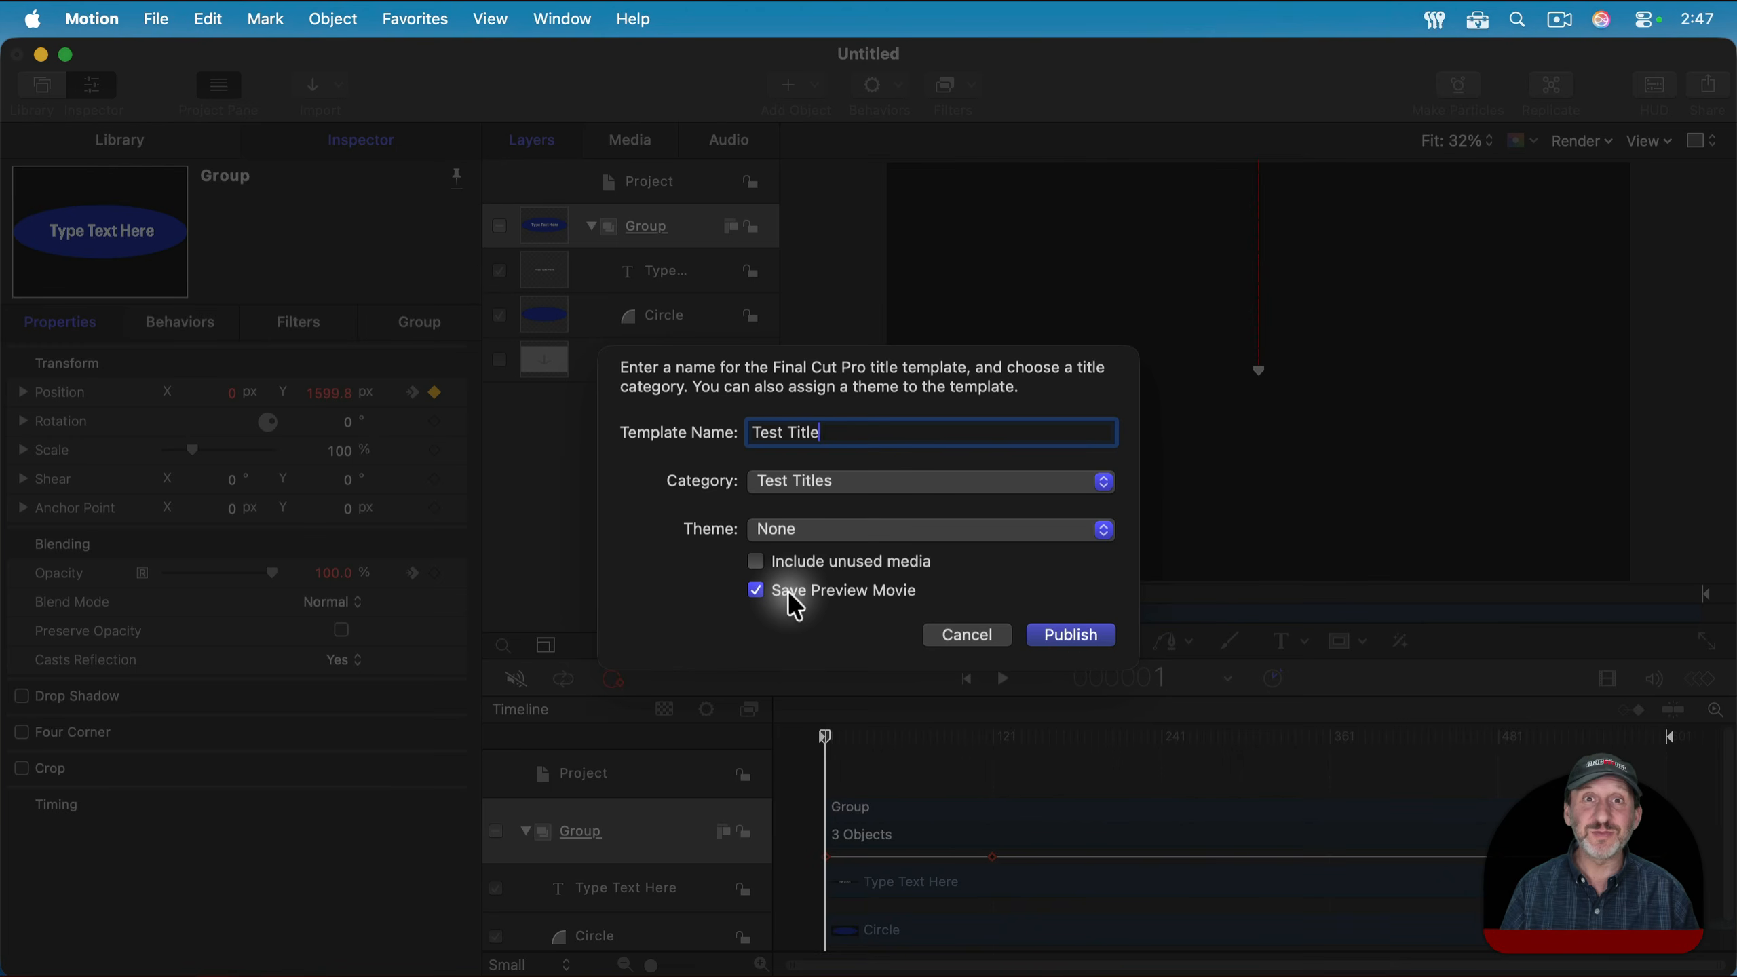
click(1073, 639)
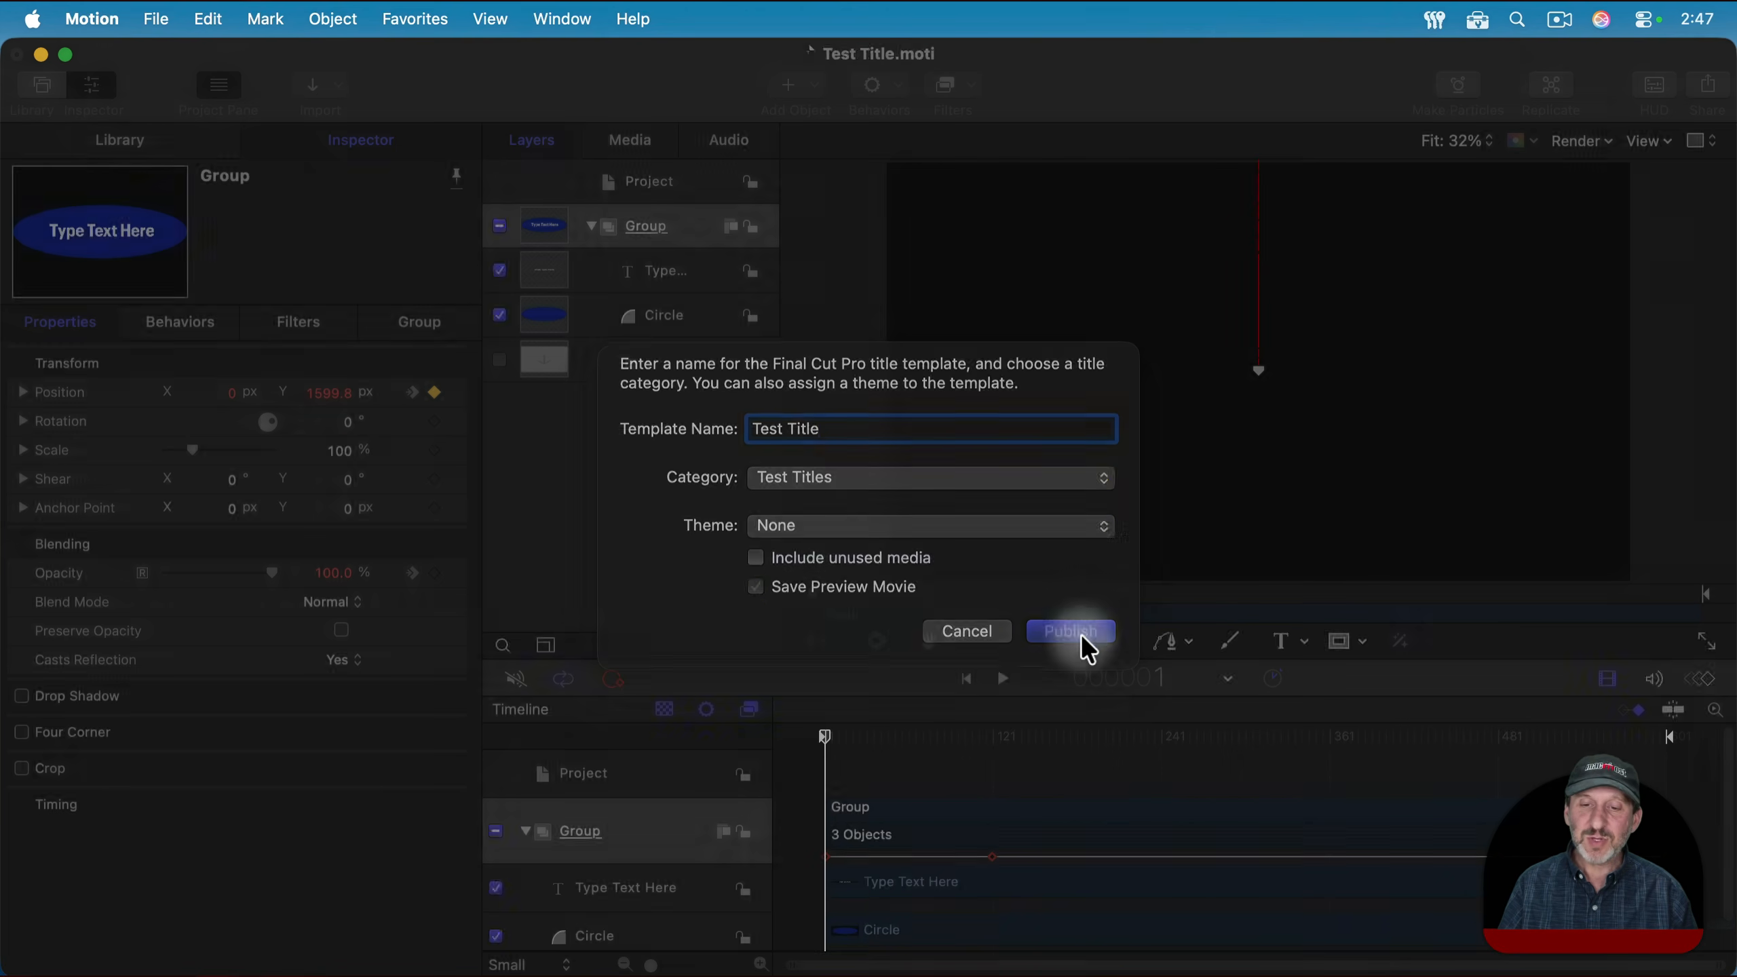
Switch to Final Cut Pro and place Test Title from the Test Titles category above the start of the grass clip.
mouse_move(1070, 961)
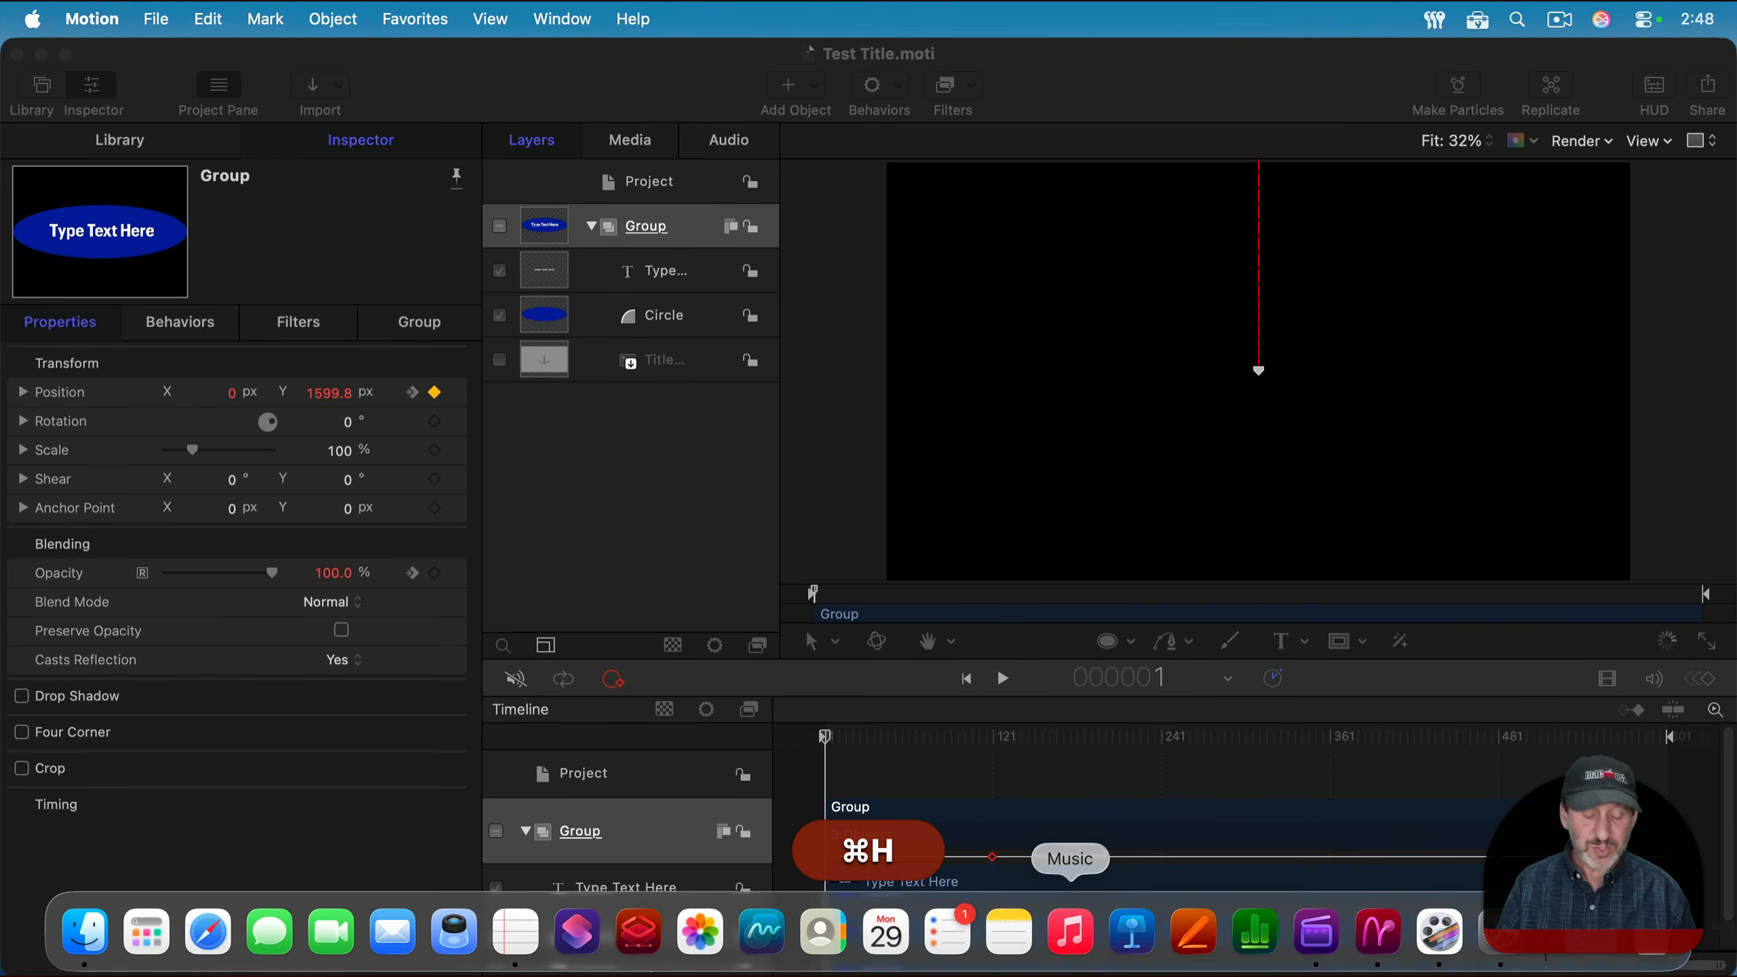
click(1316, 931)
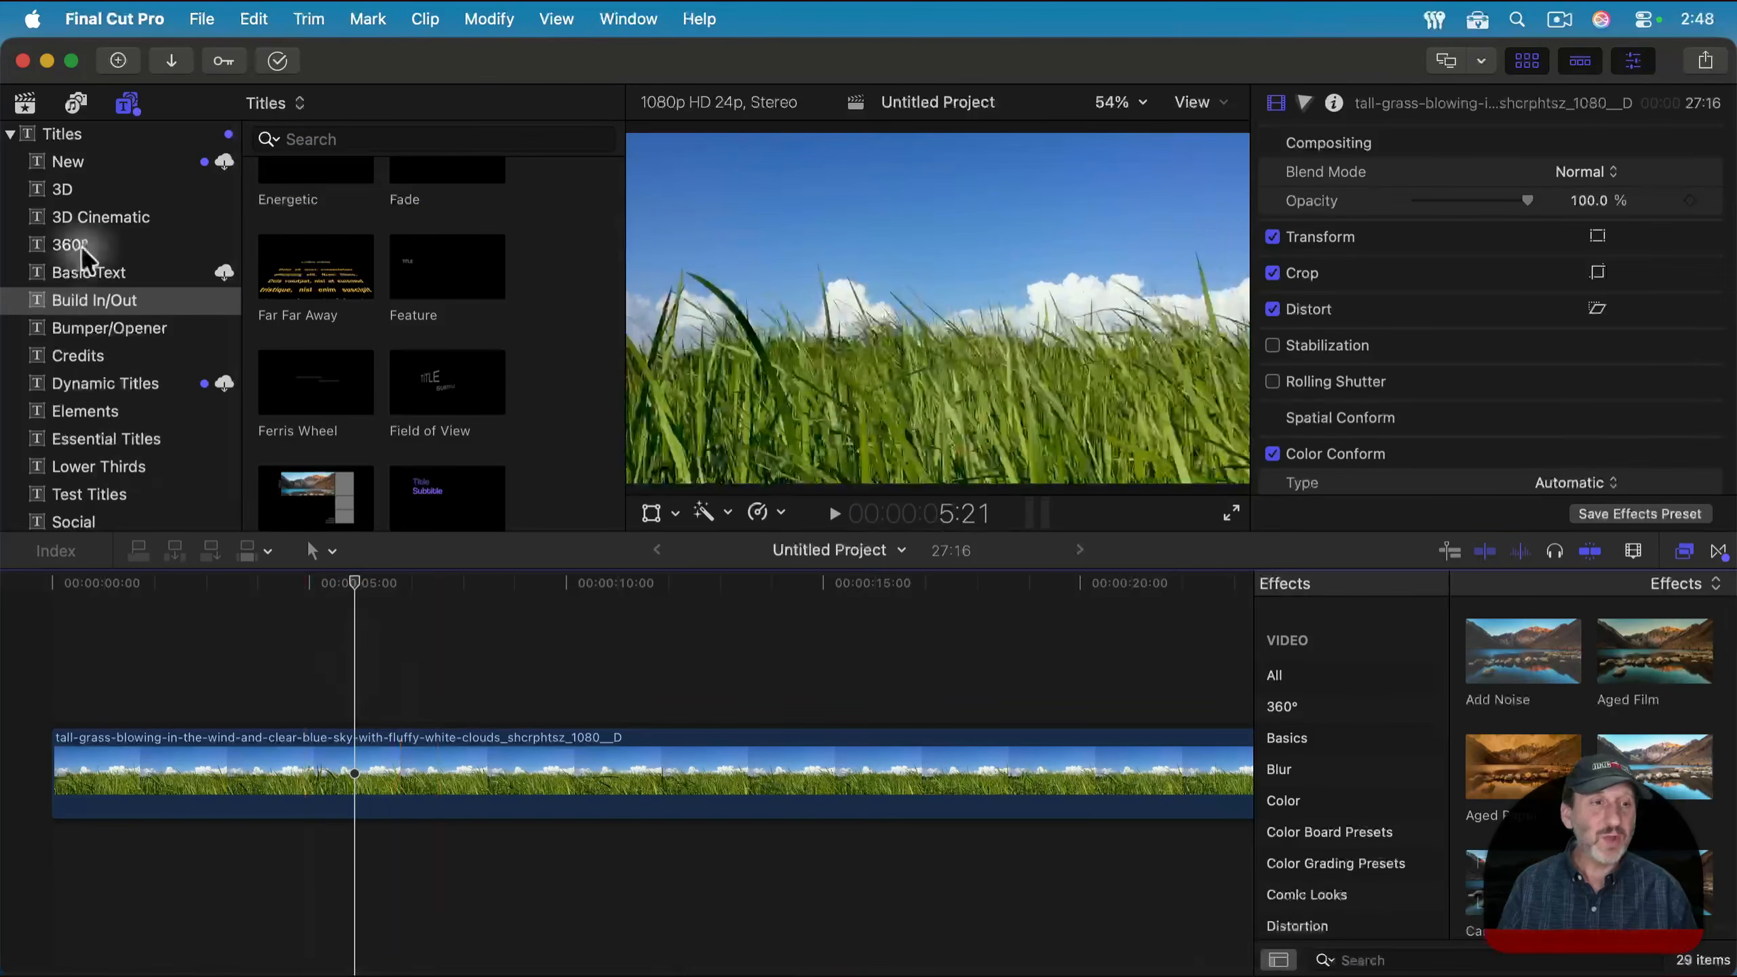
scroll(103, 342, down, 2)
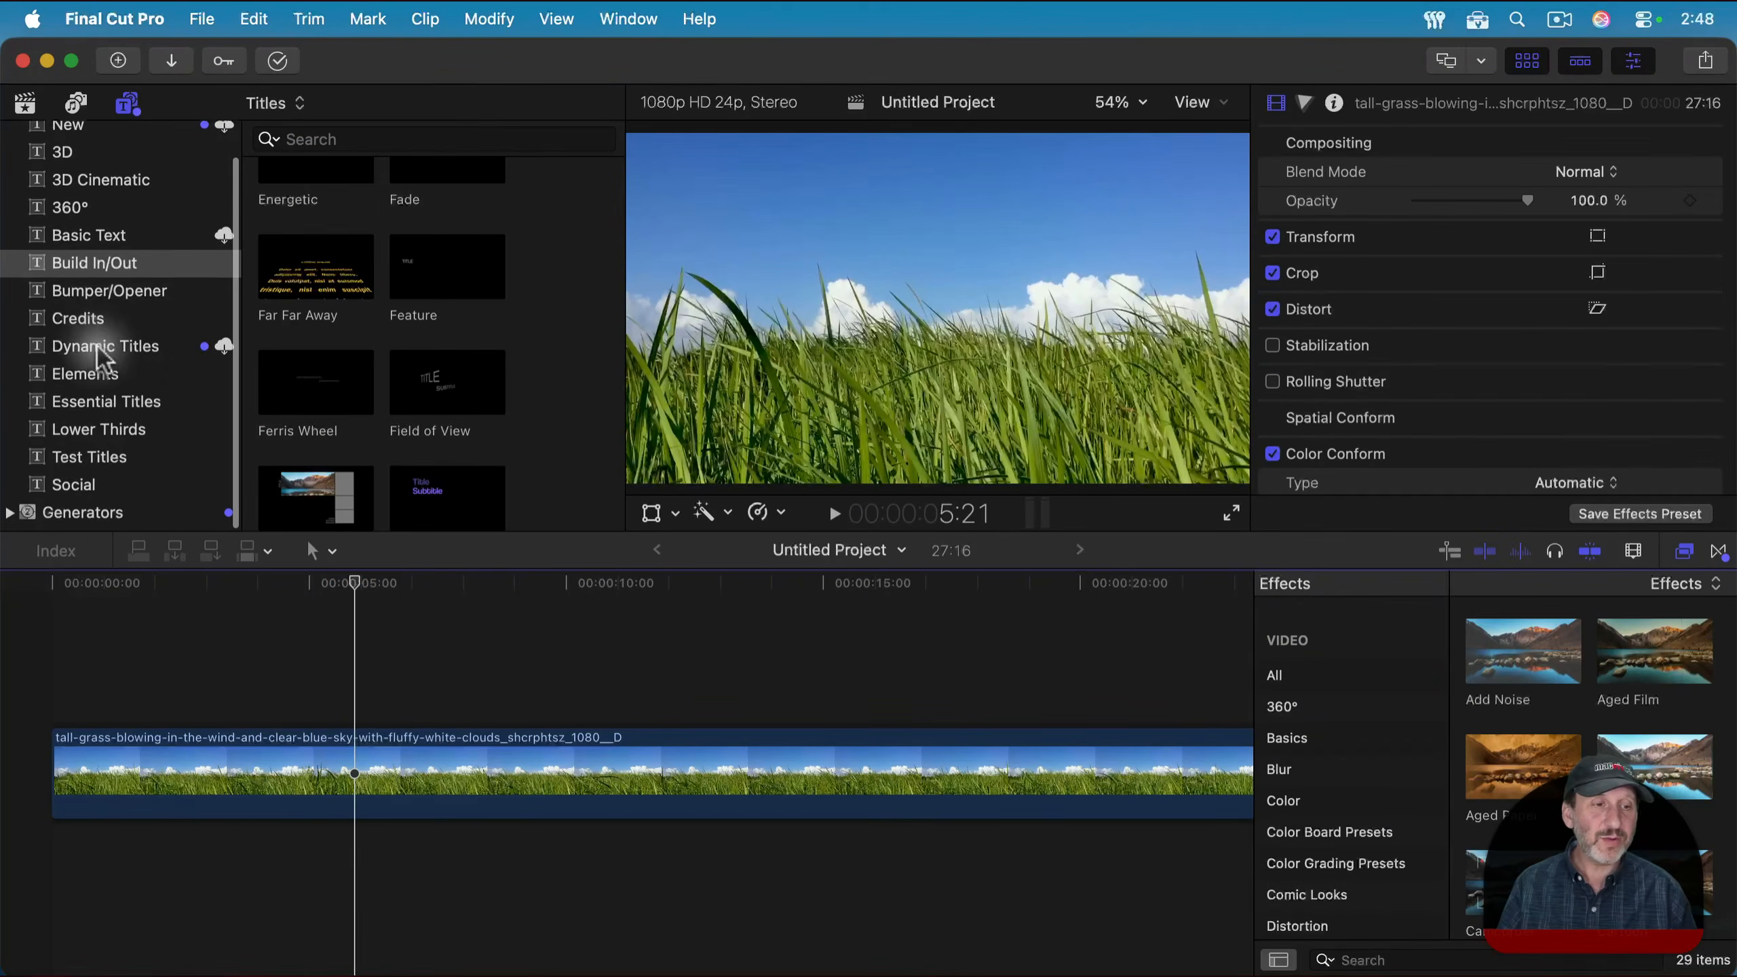
click(88, 458)
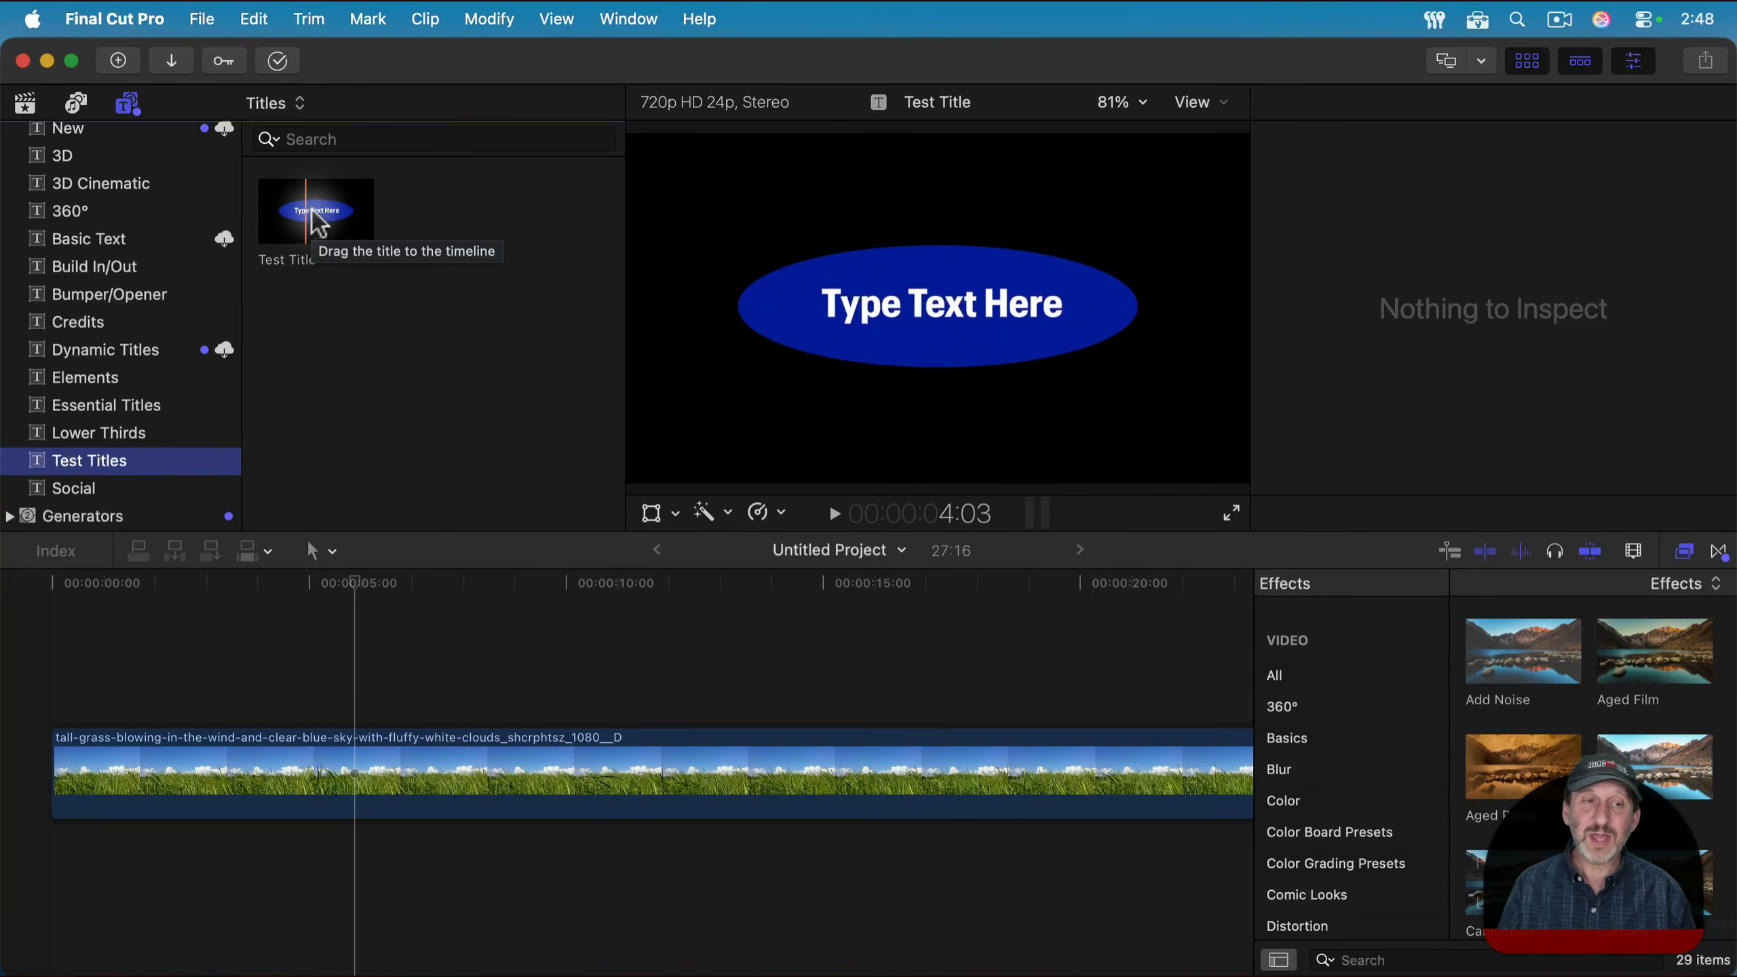
drag(318, 222, 60, 719)
Replace the title's placeholder text with "Something Else" at a frame where the title is fully in view.
click(77, 583)
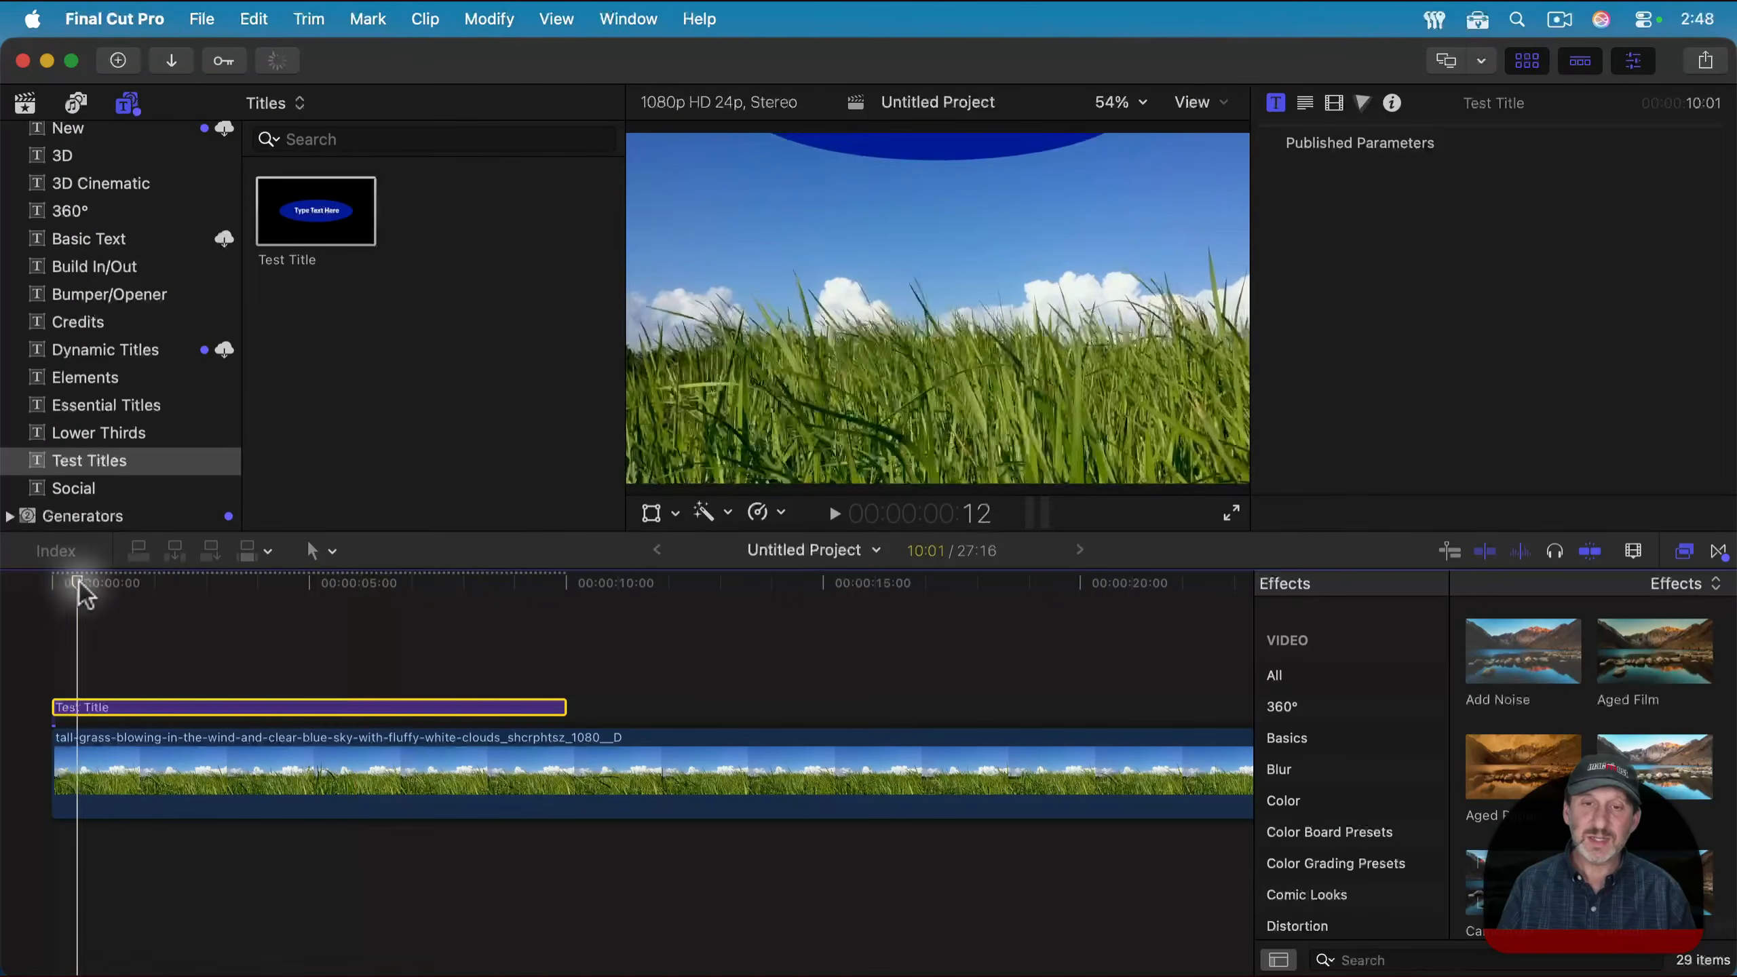
drag(78, 583, 221, 660)
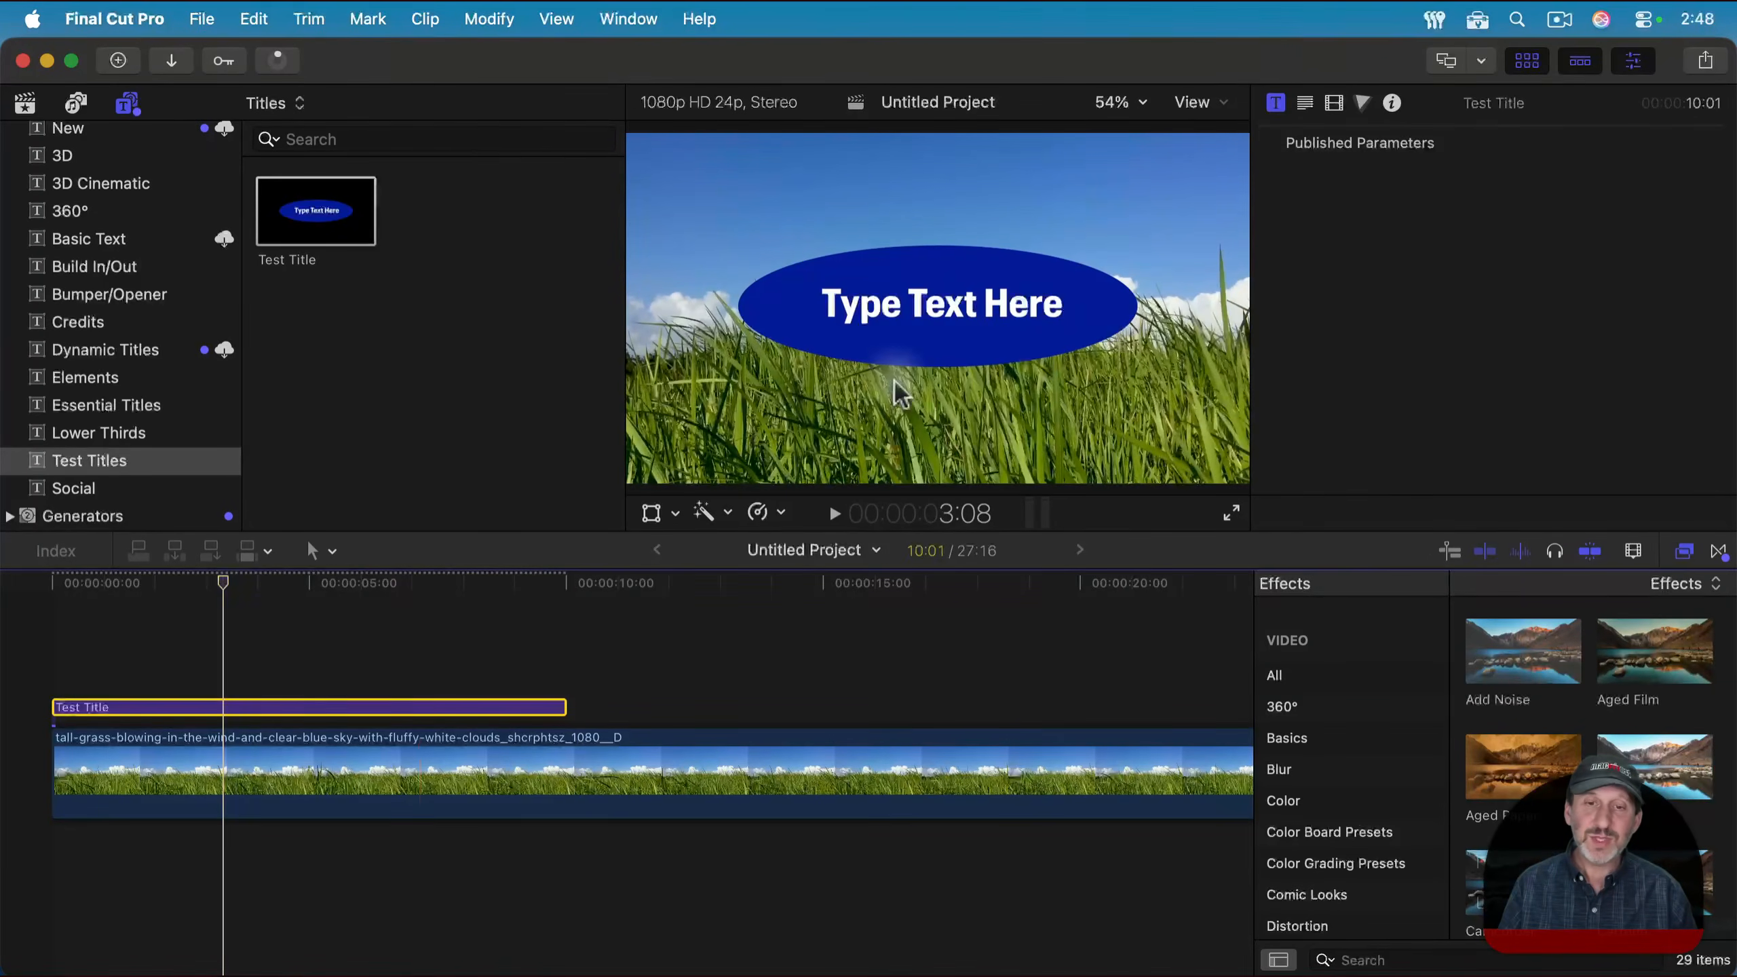
double_click(868, 309)
click(868, 311)
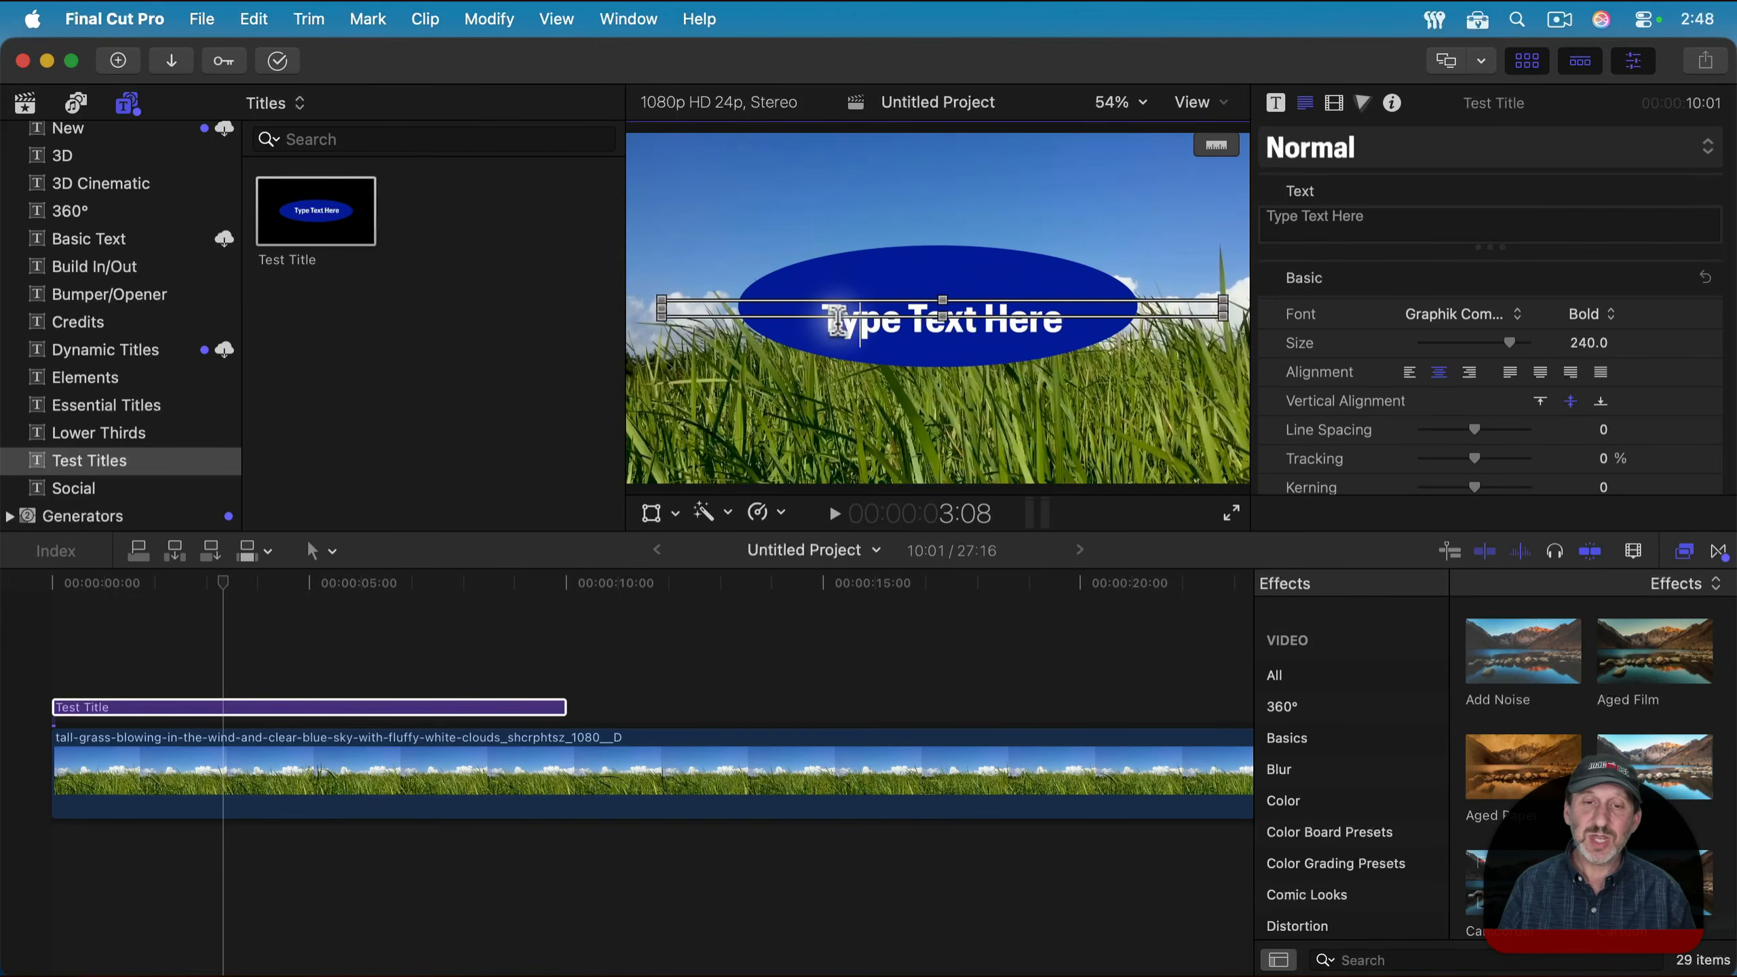
drag(838, 321, 1052, 325)
text(Some)
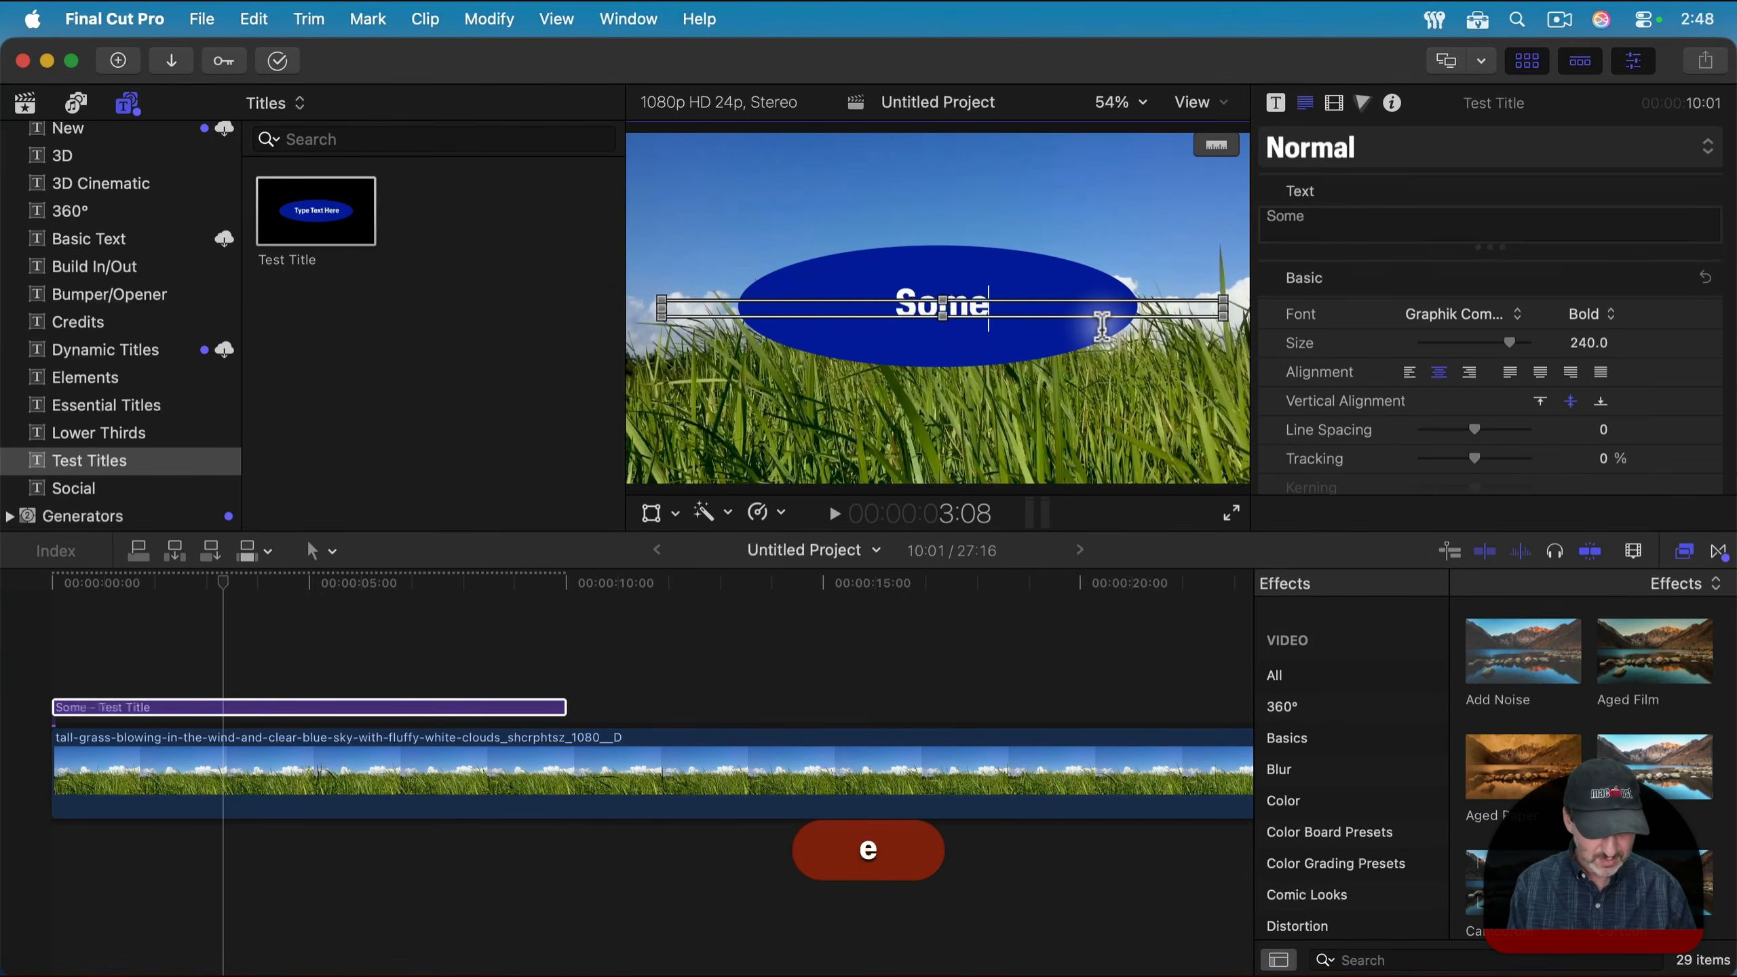
text(thing El)
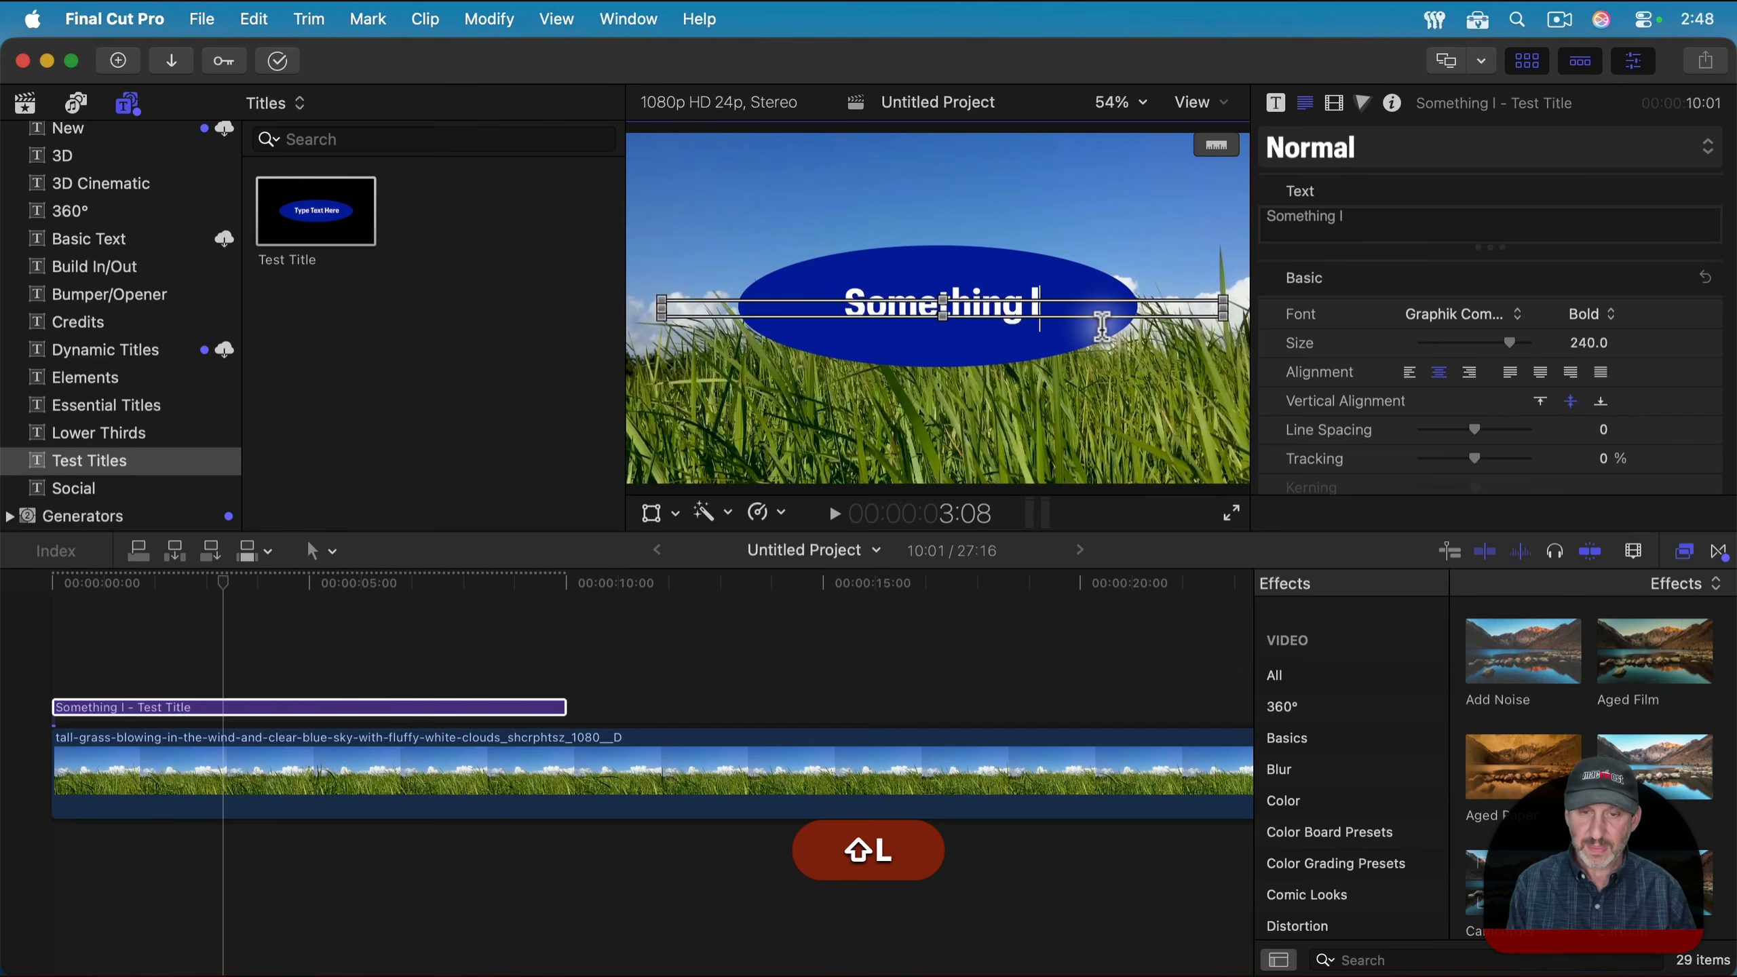
text(se)
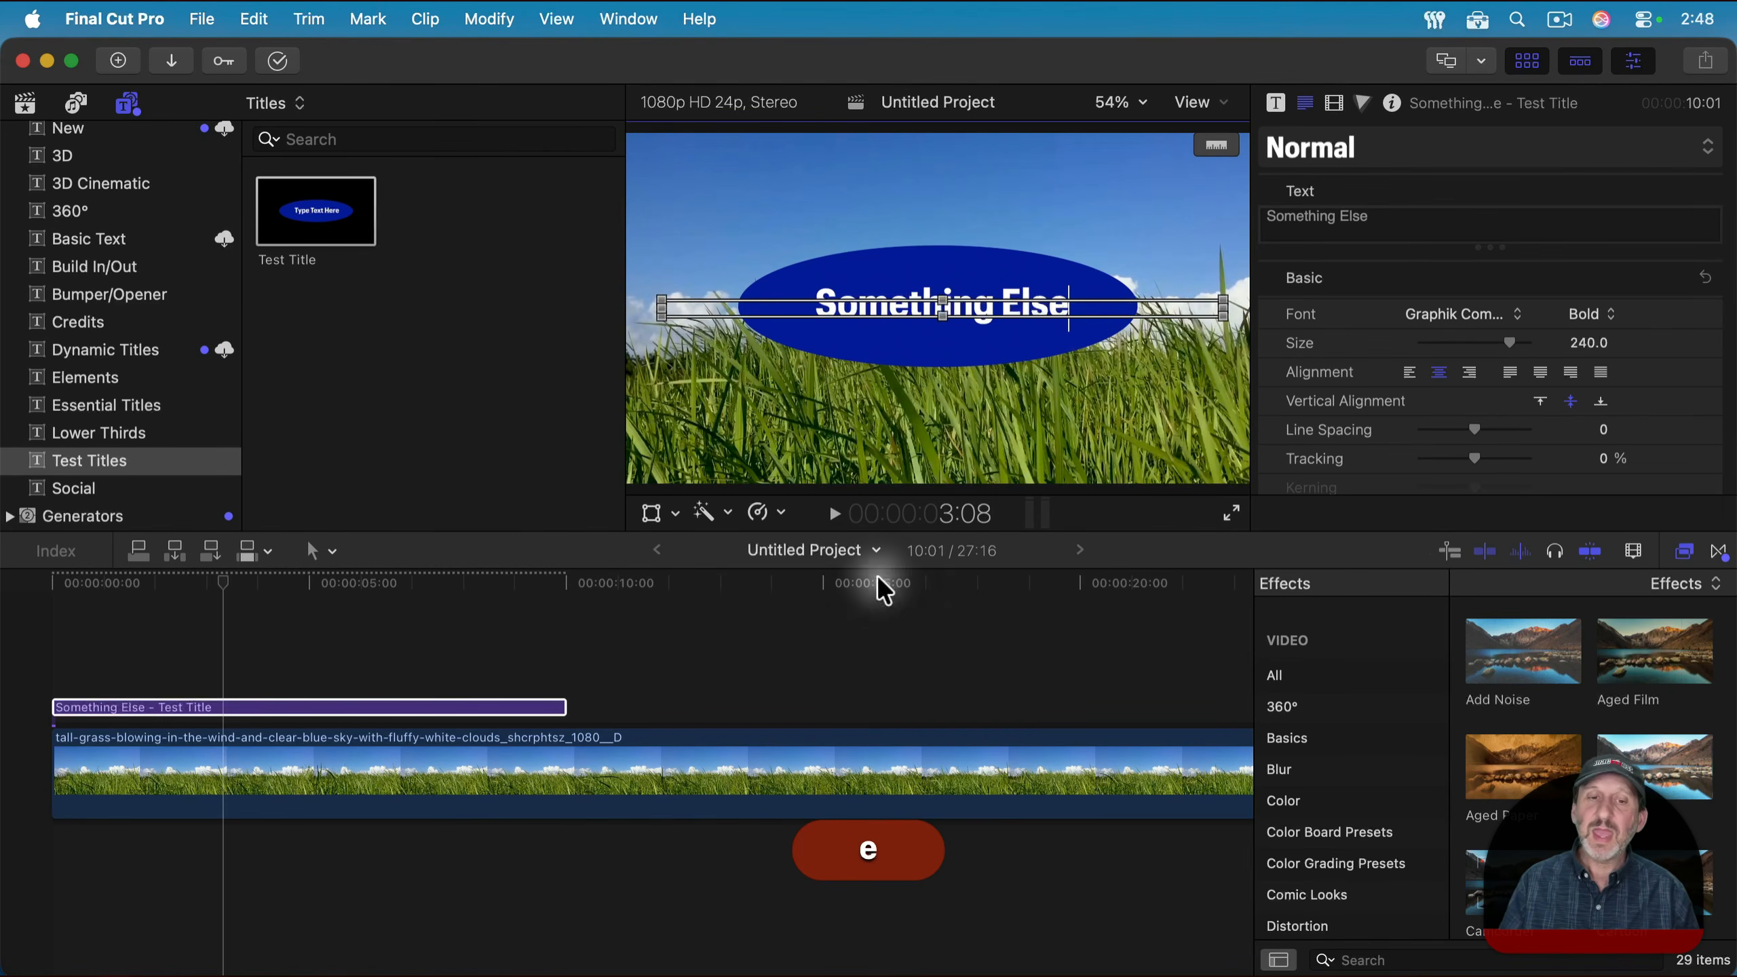
Check the title's fade-out, extend the title clip's duration to 26:19, and review its entrance again.
click(652, 589)
mouse_move(391, 593)
mouse_down()
mouse_move(162, 588)
mouse_move(572, 626)
mouse_move(127, 614)
mouse_move(667, 644)
mouse_move(55, 621)
mouse_move(488, 620)
mouse_move(399, 626)
mouse_move(388, 585)
mouse_up()
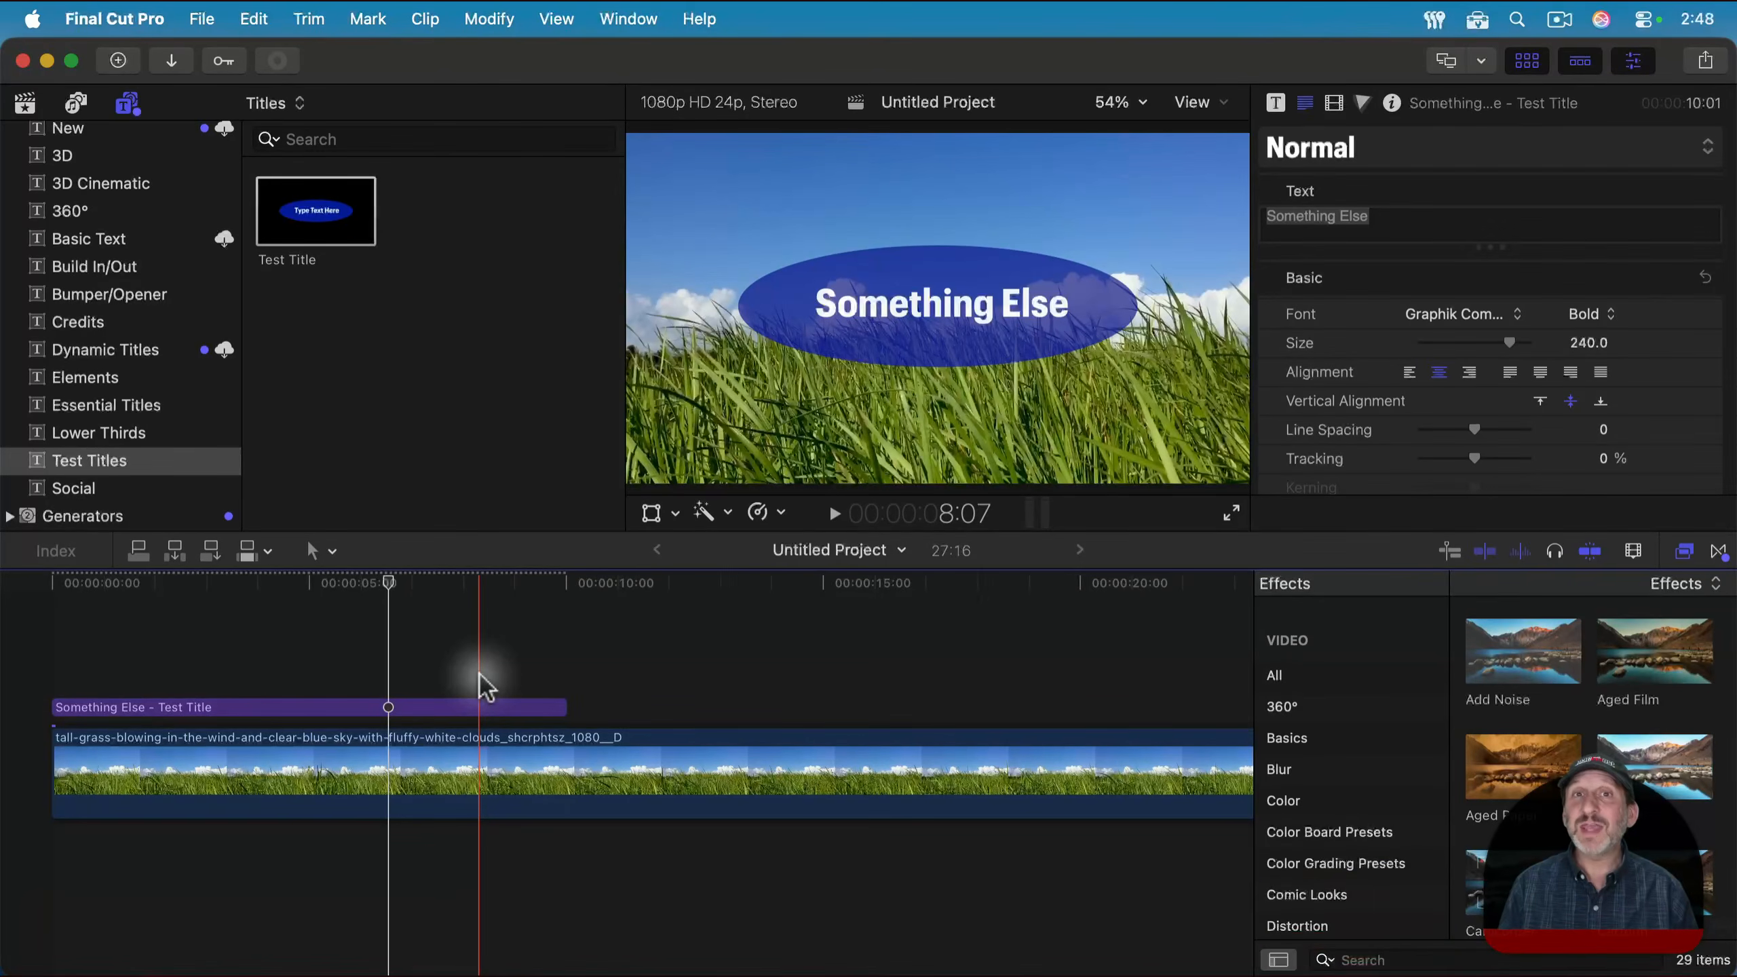
click(557, 582)
drag(556, 584, 491, 643)
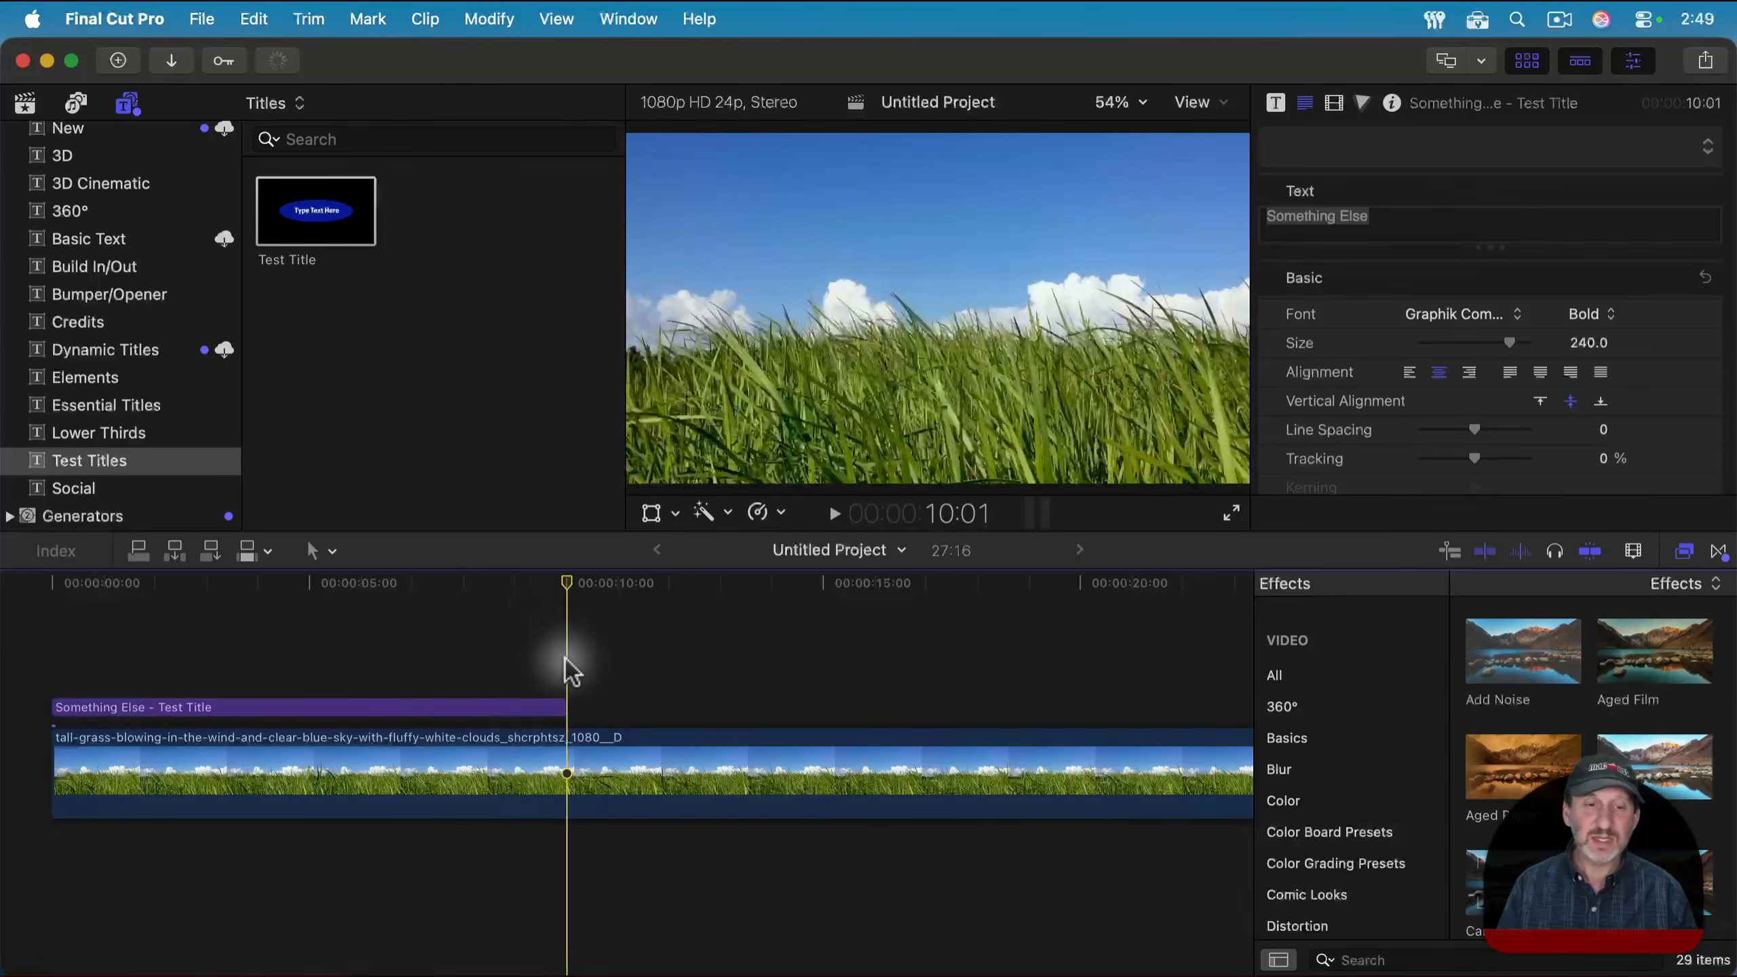
drag(566, 711, 1224, 715)
scroll(520, 670, left, 5)
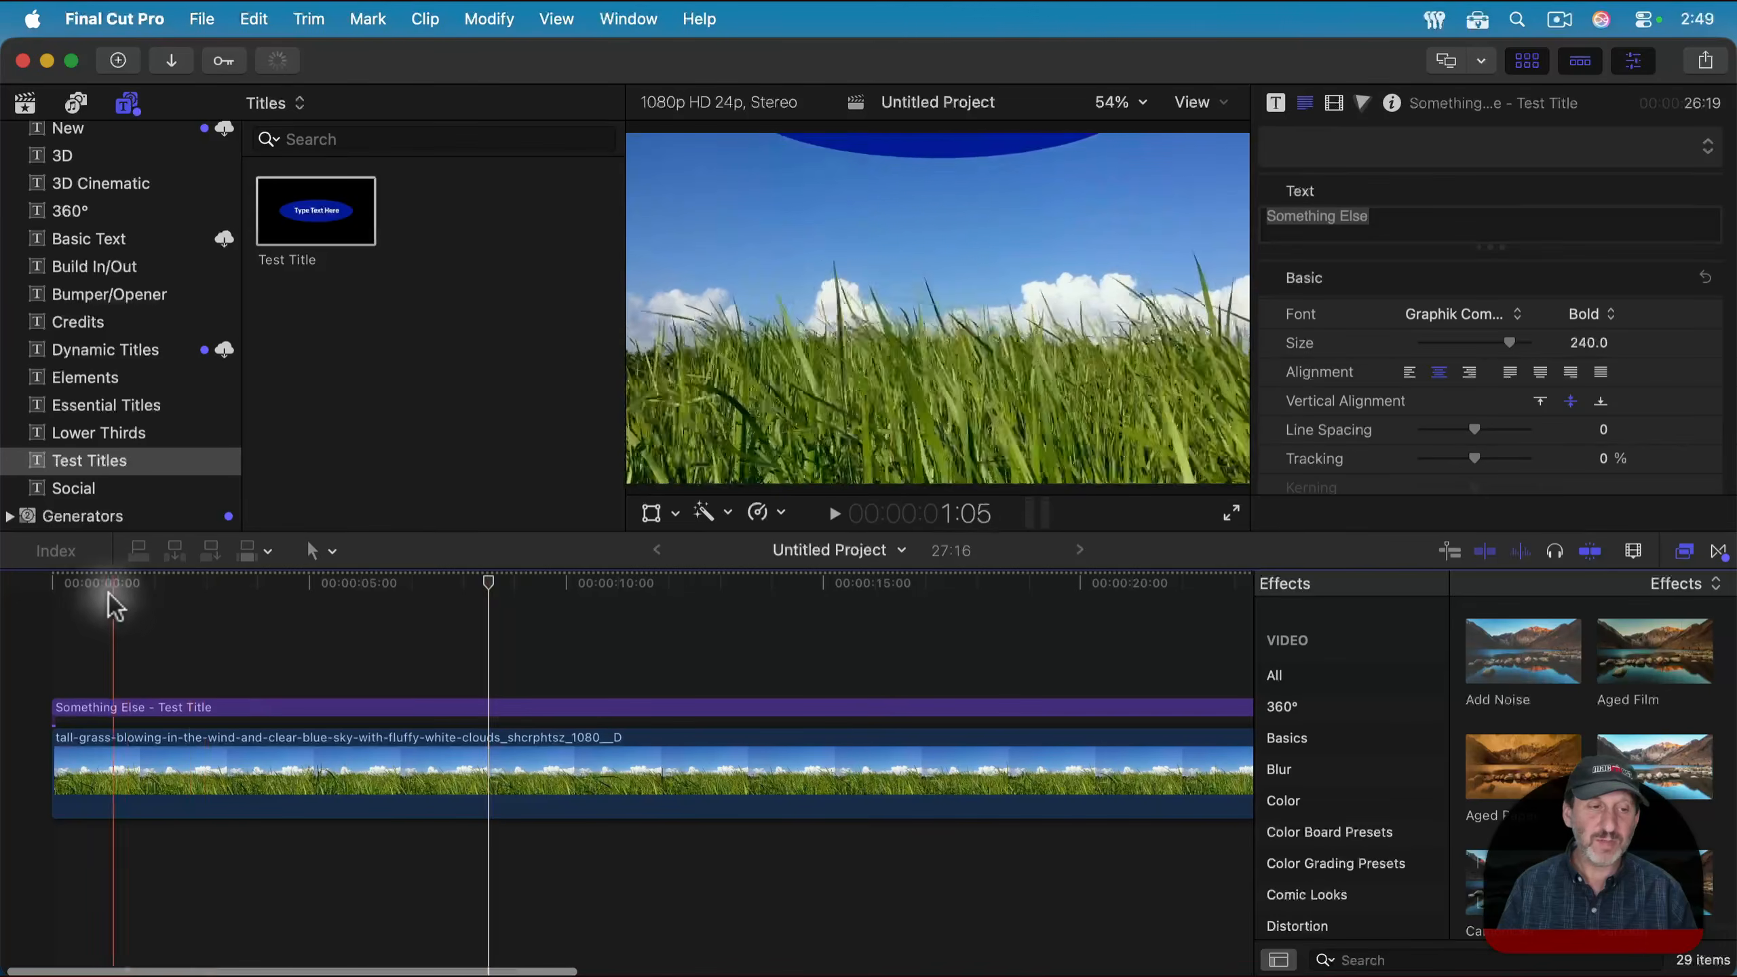
click(161, 586)
drag(168, 598, 239, 589)
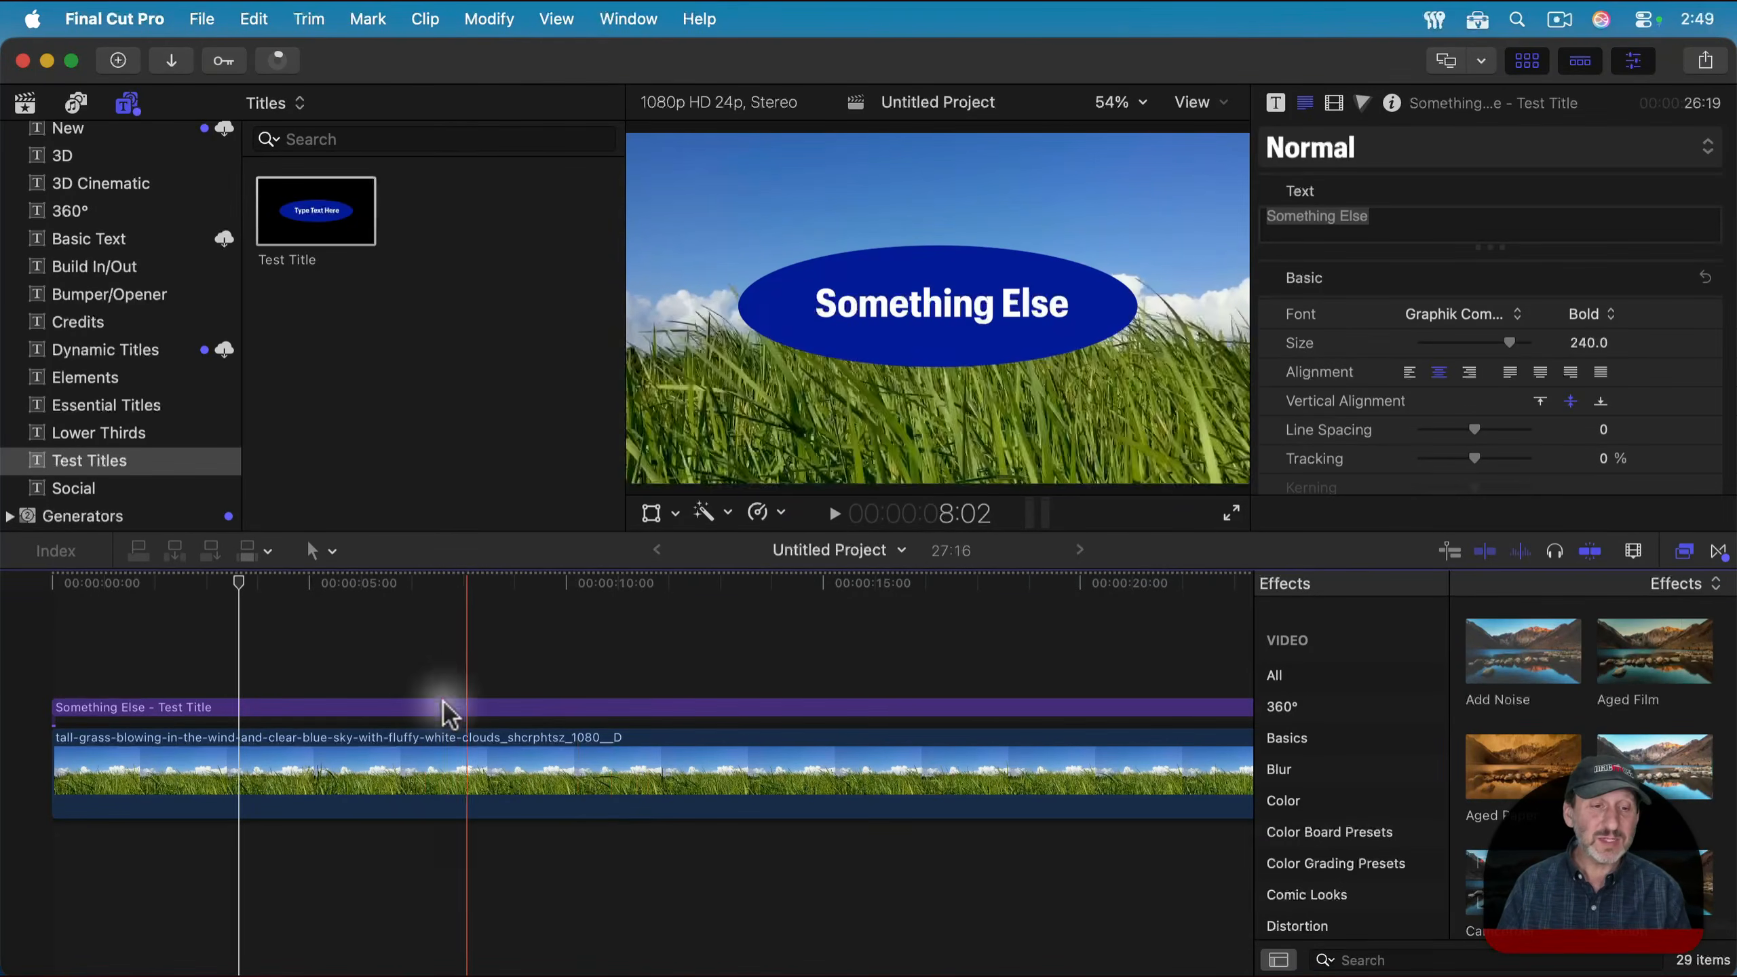
Delete the title clip above the grass clip and switch to Motion.
click(413, 711)
key(BackSpace)
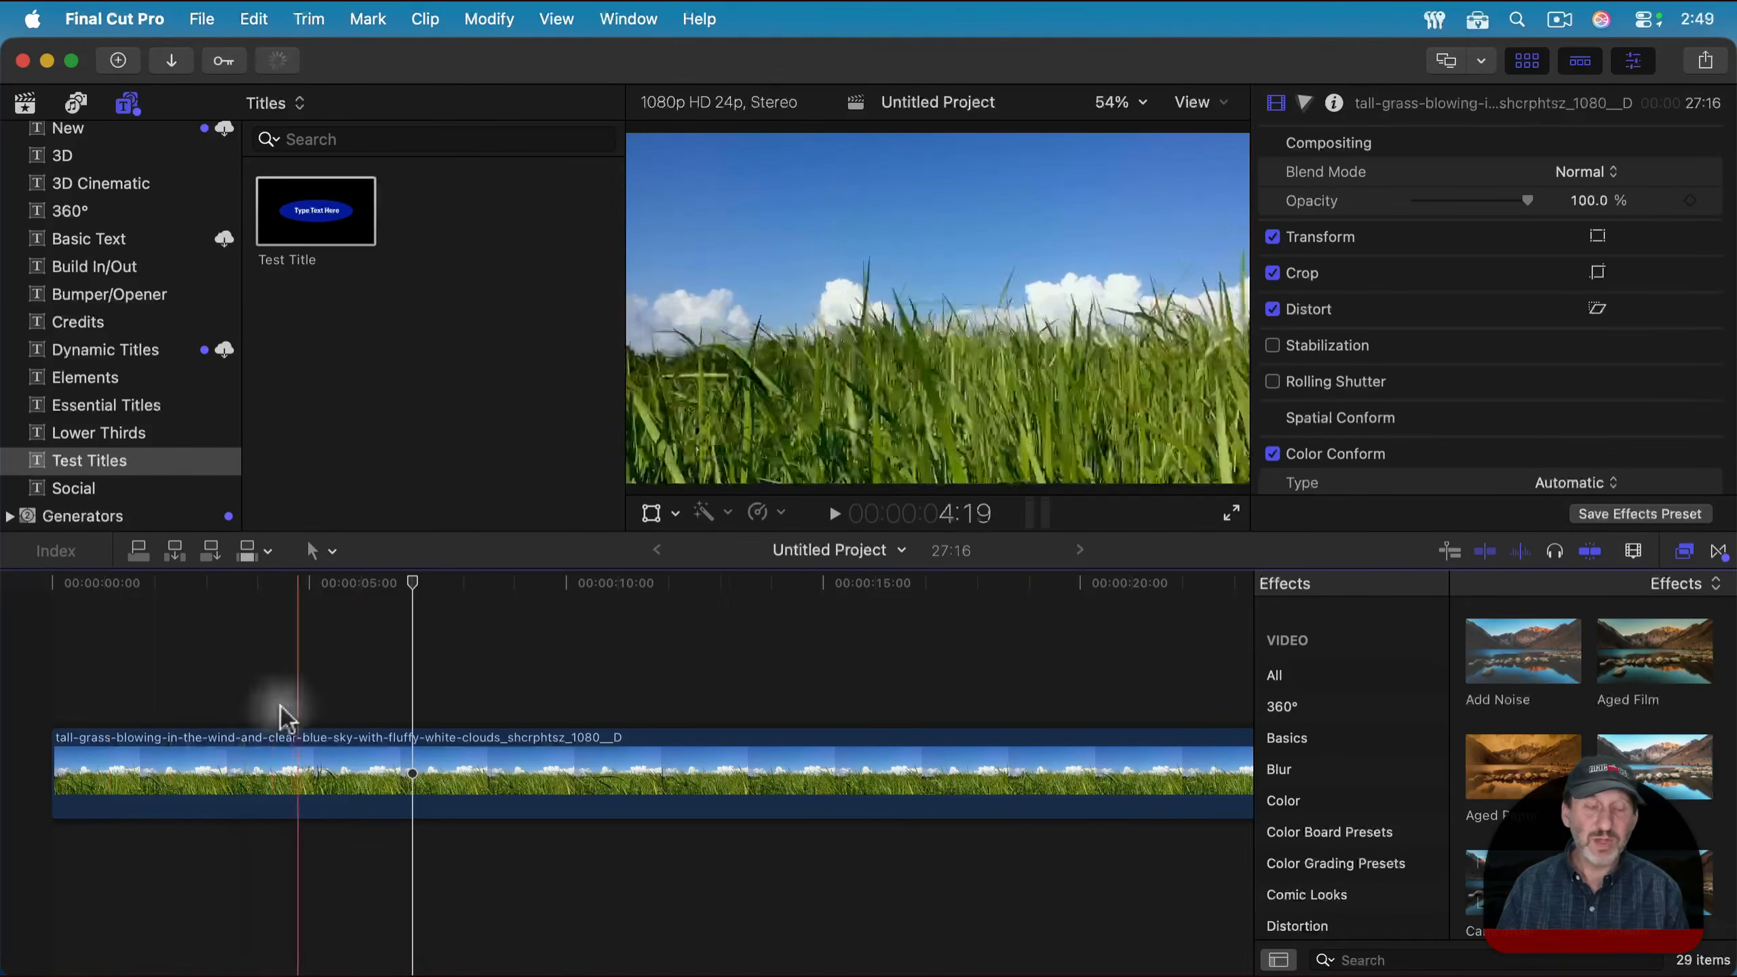
mouse_move(1318, 952)
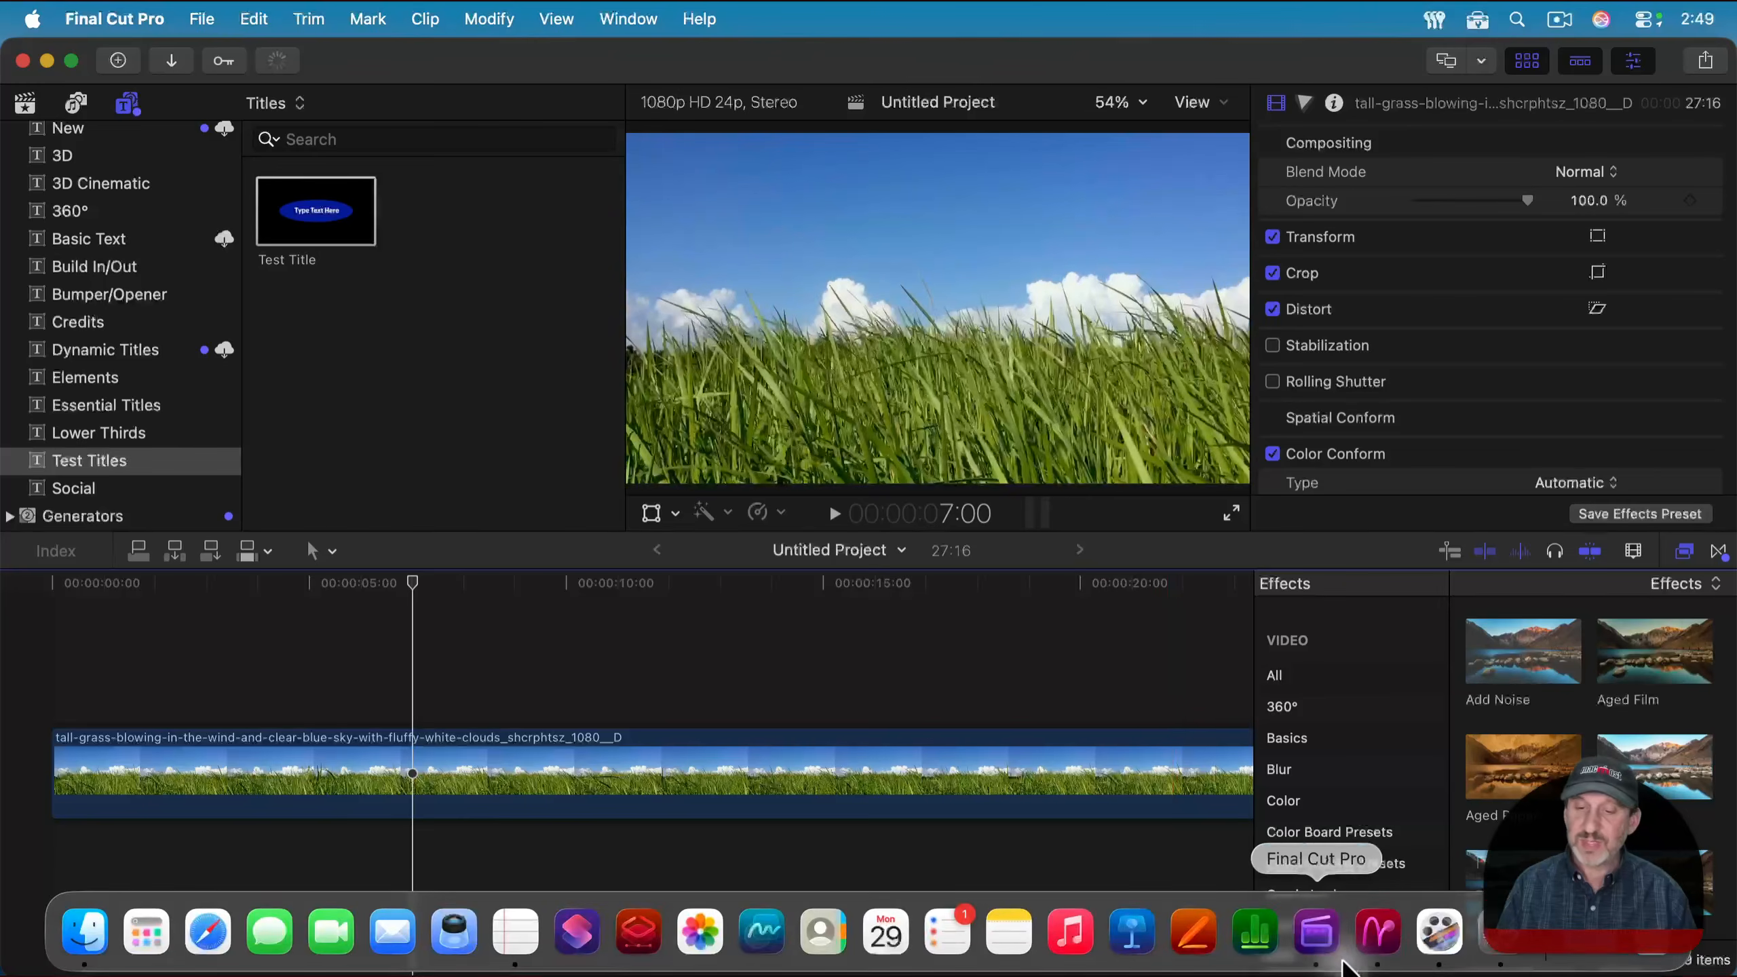
click(1376, 948)
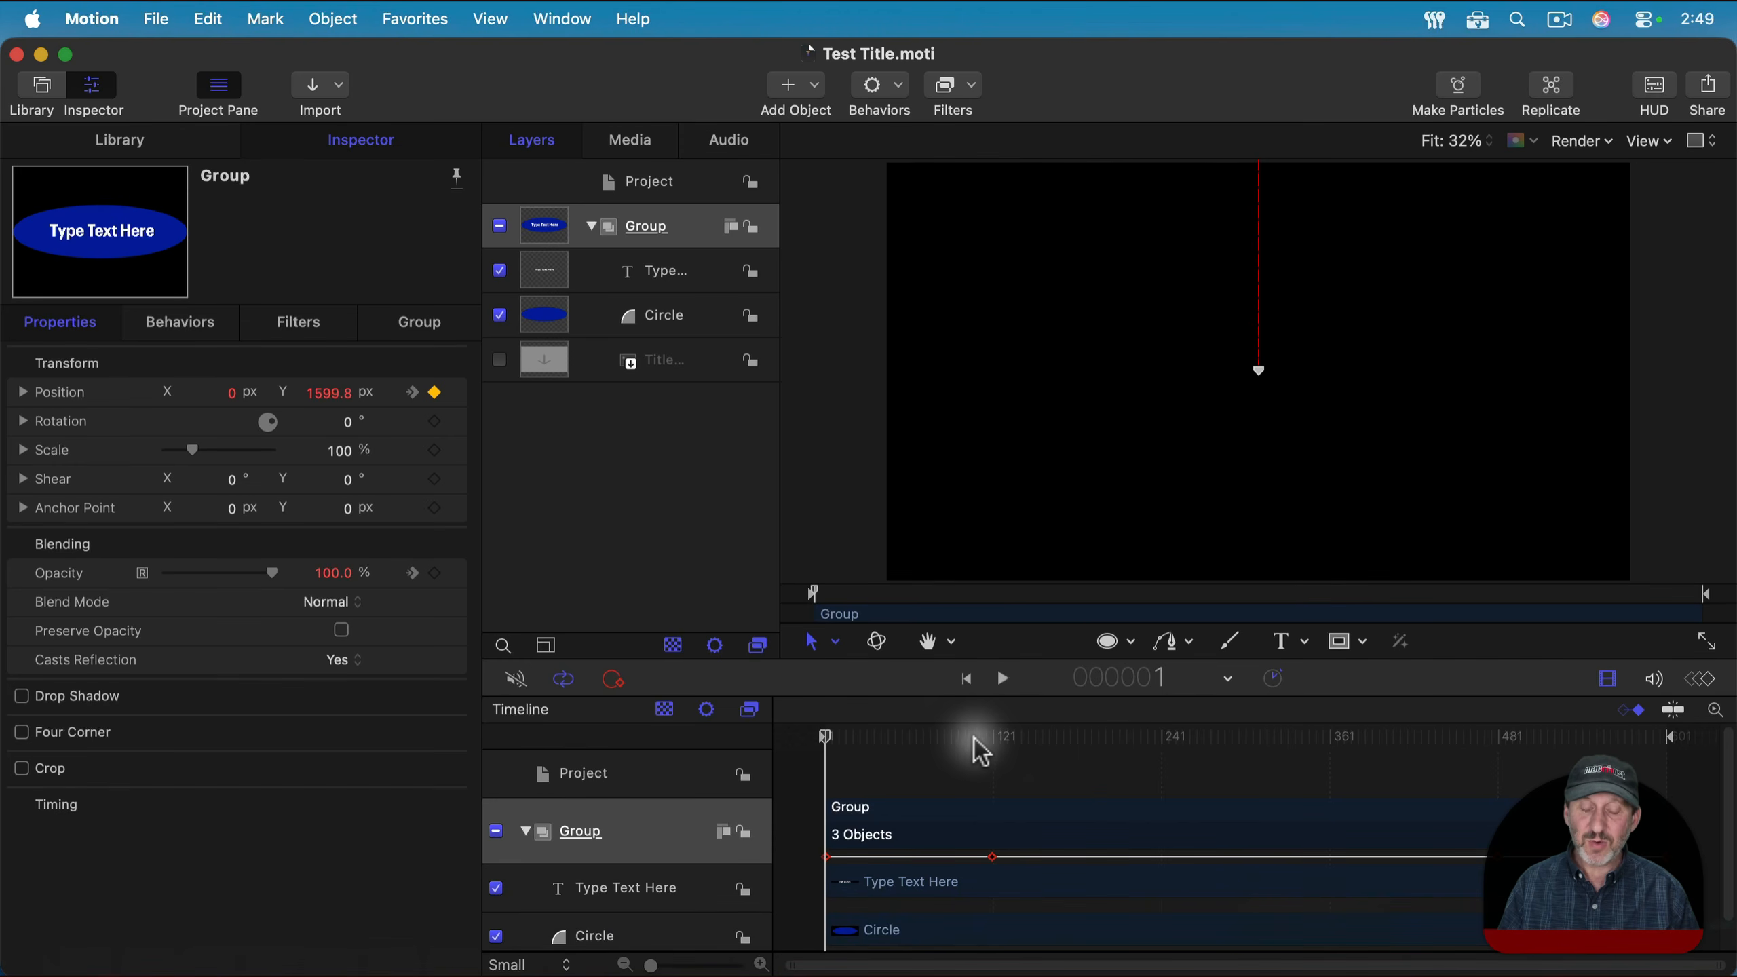
Add a marker at frame 240 in the timeline and set its type to Build In - Mandatory.
drag(980, 750, 1155, 757)
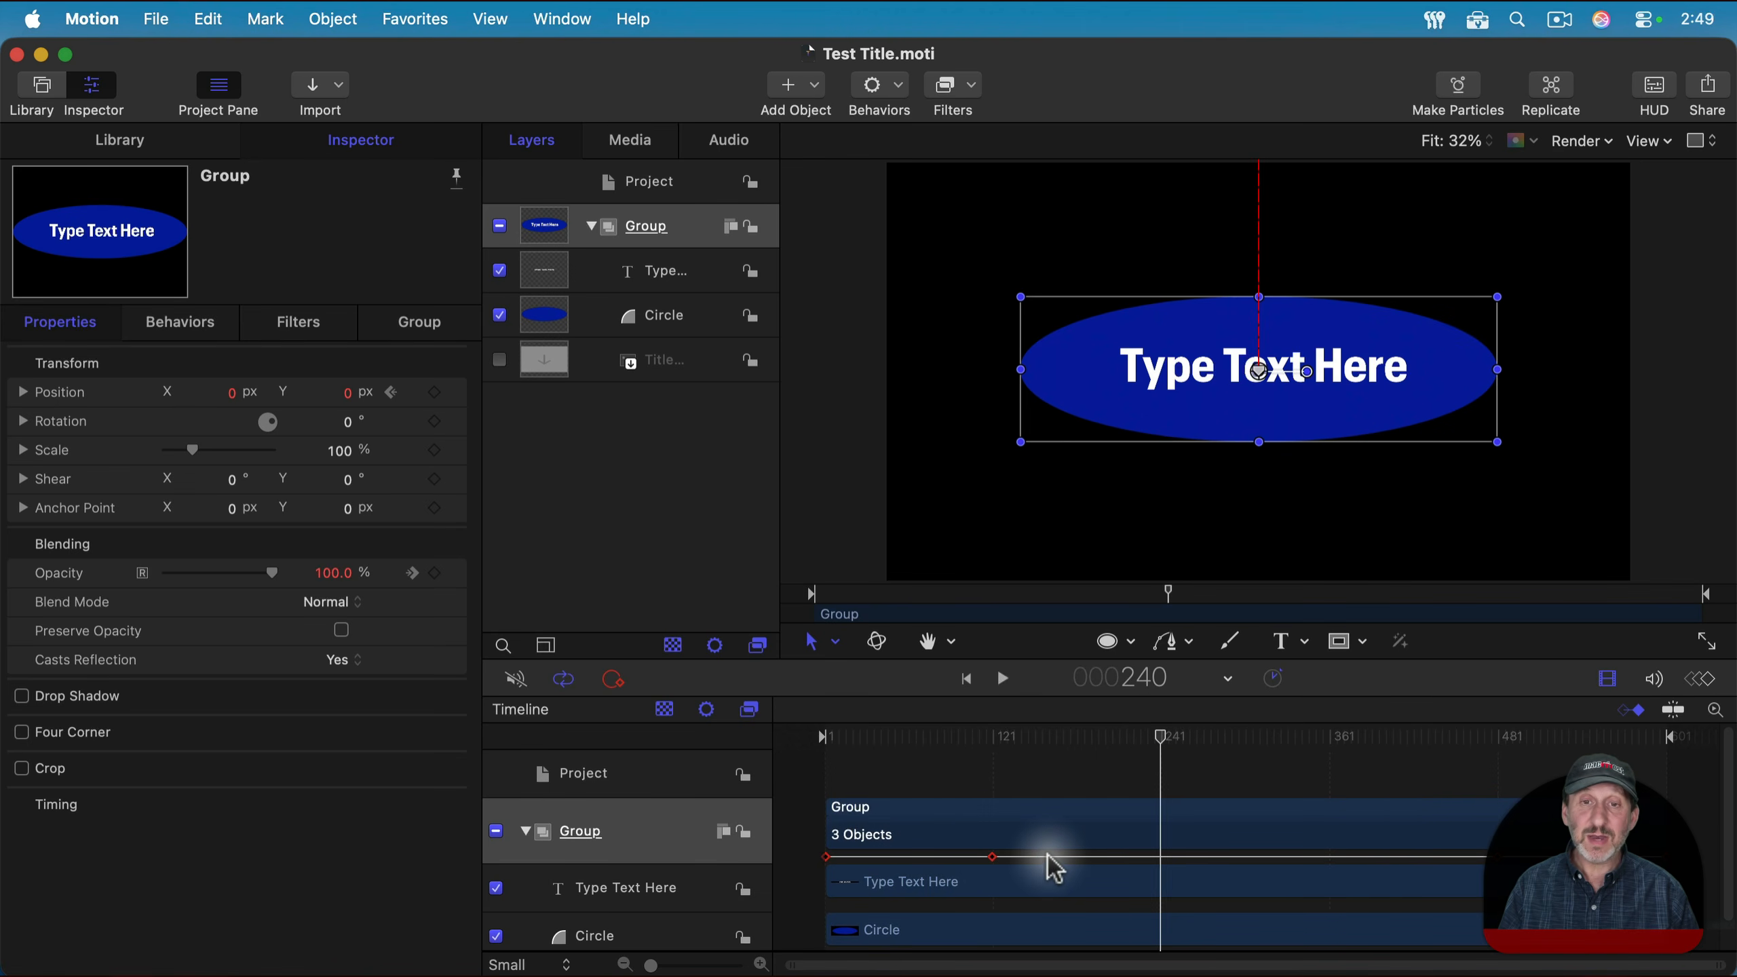
right_click(1164, 750)
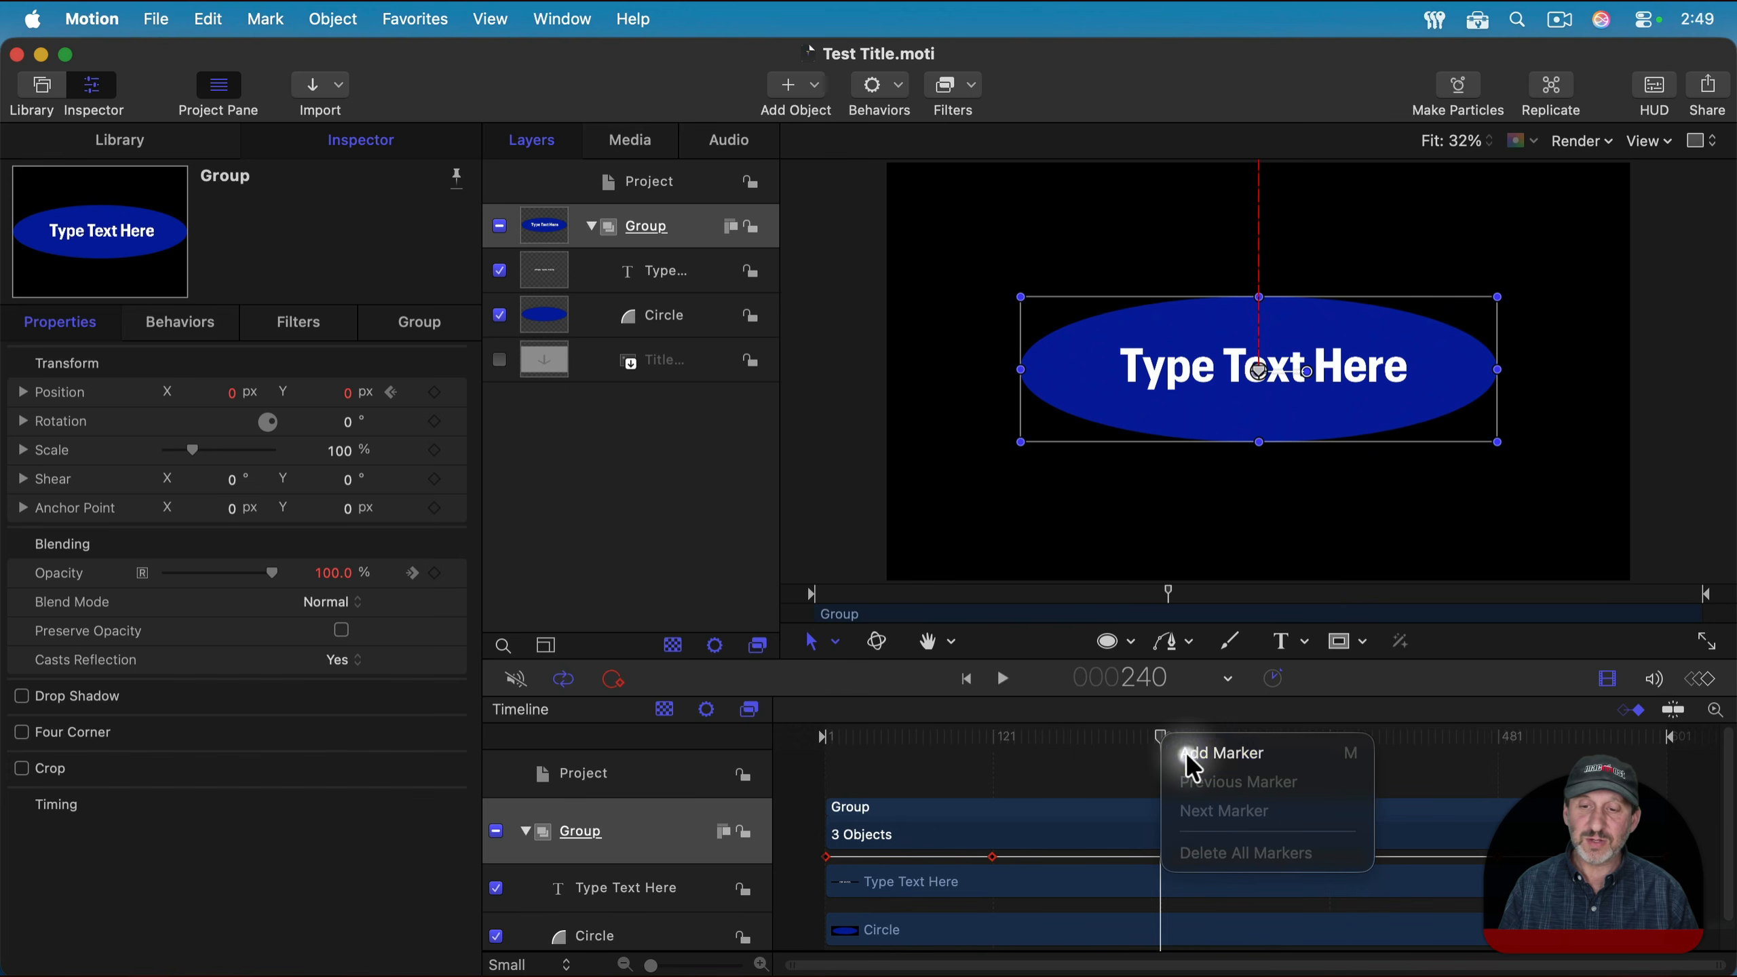
click(1183, 755)
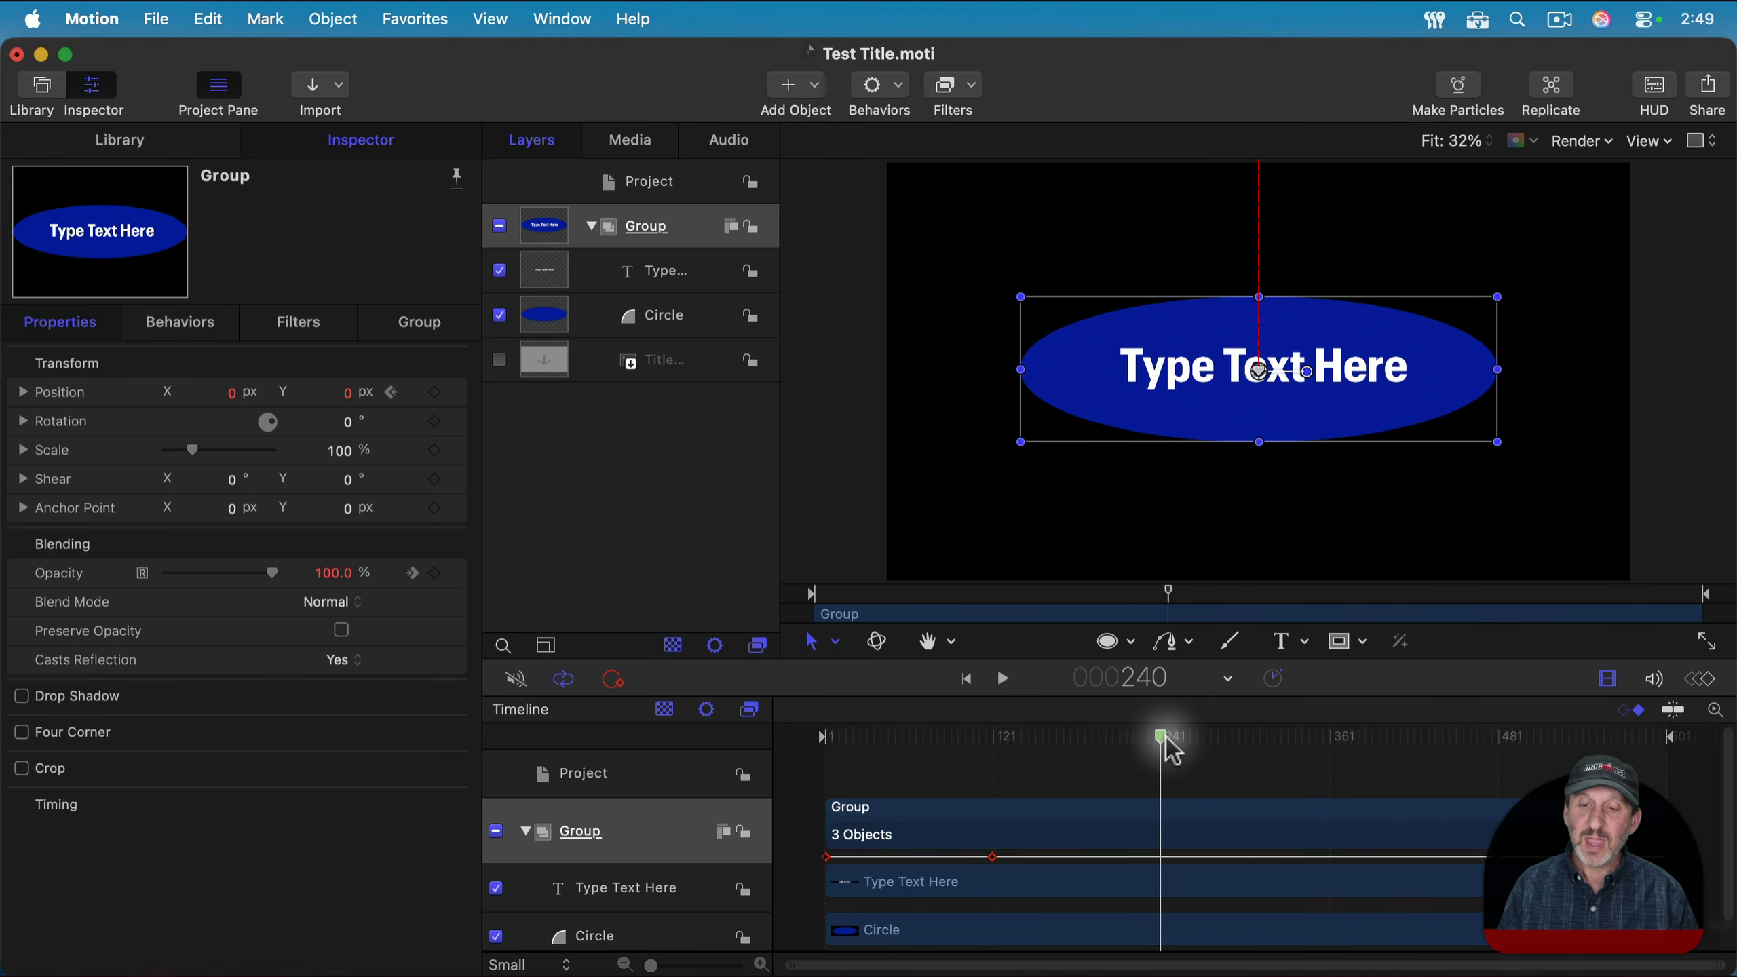
right_click(1169, 749)
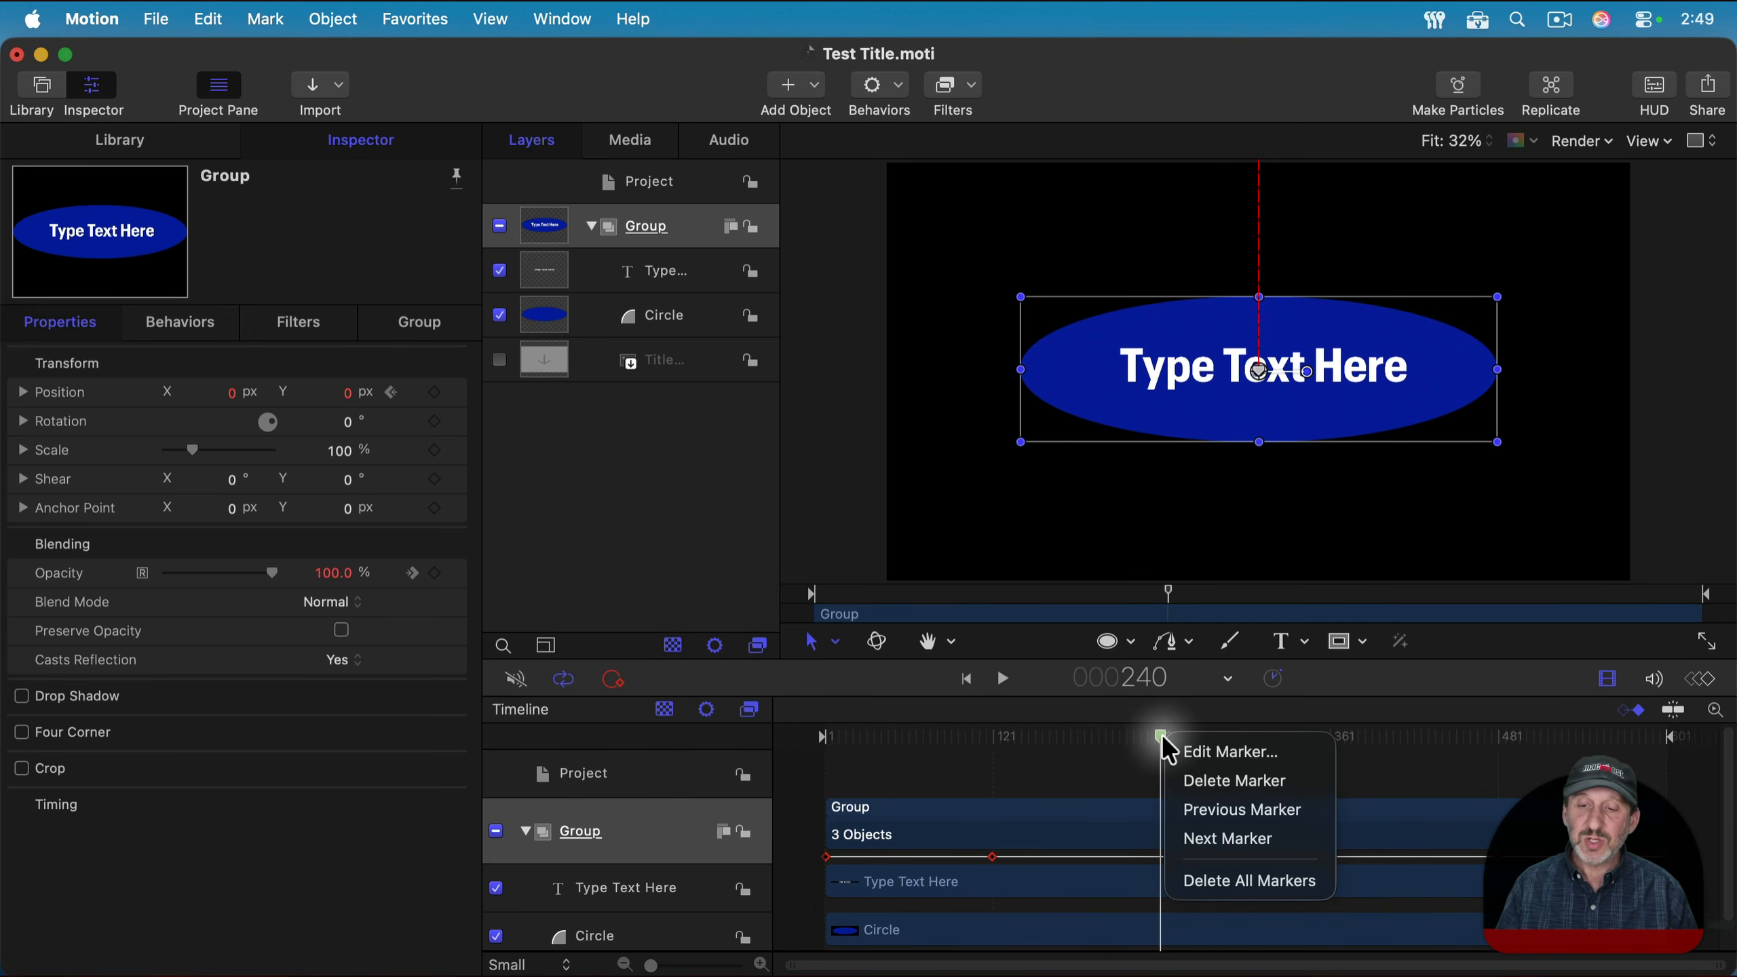
click(1194, 751)
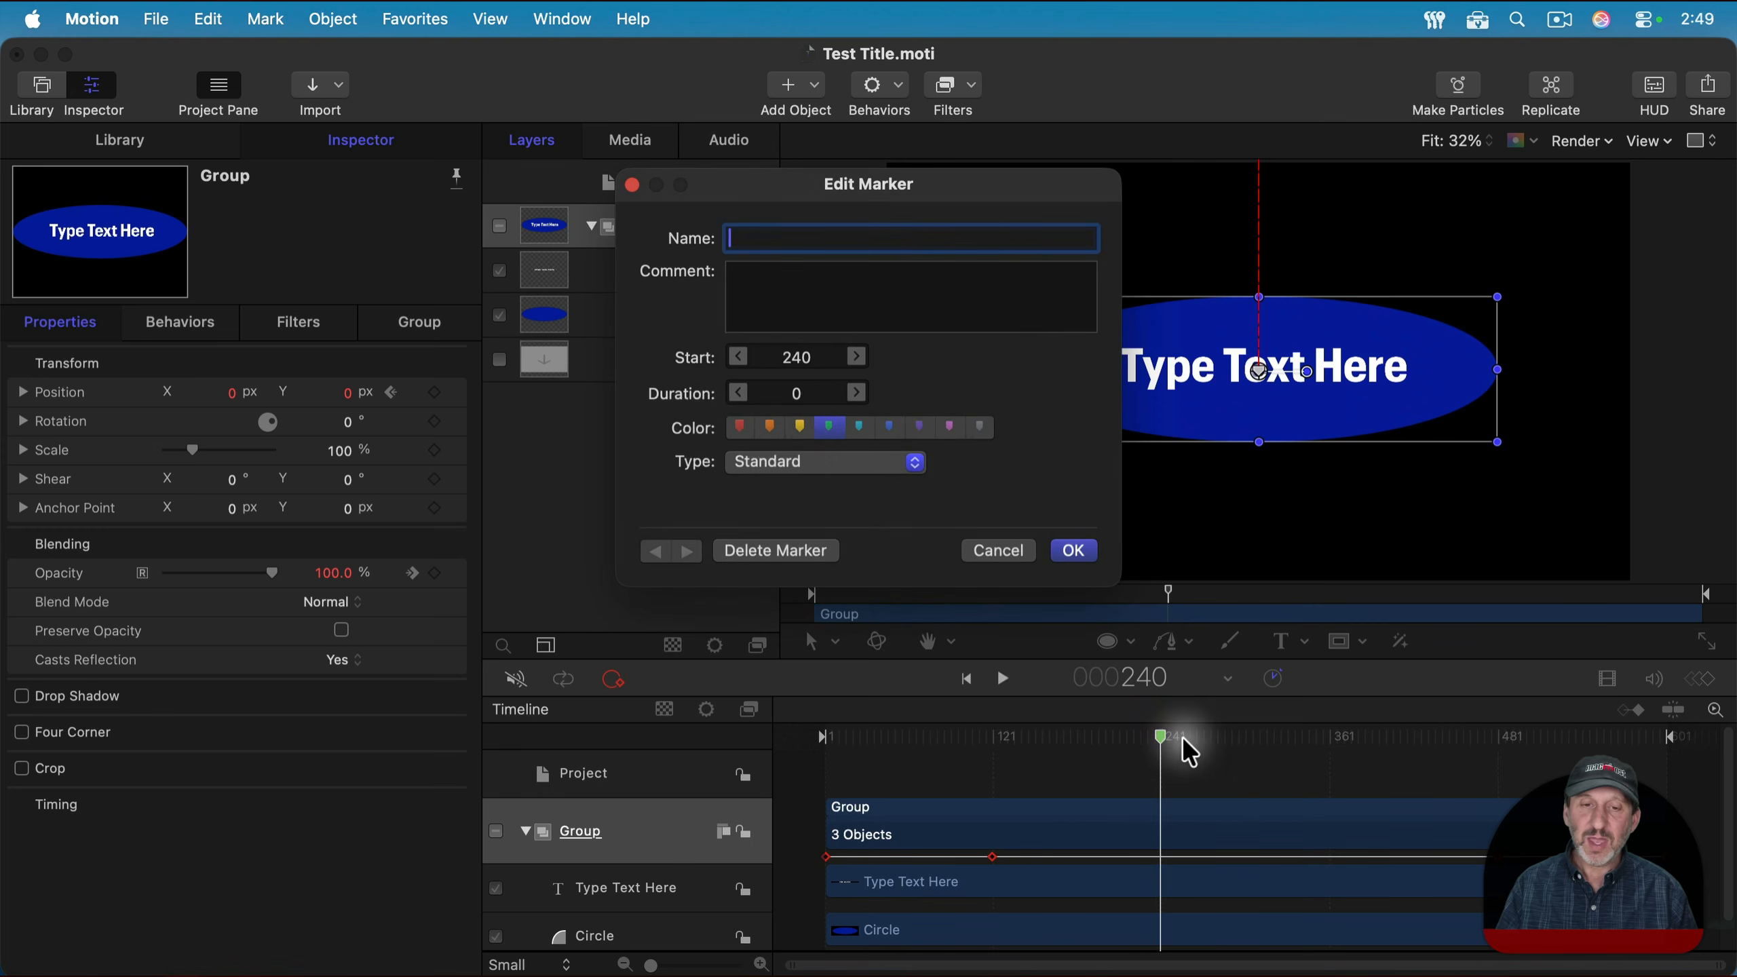
click(793, 465)
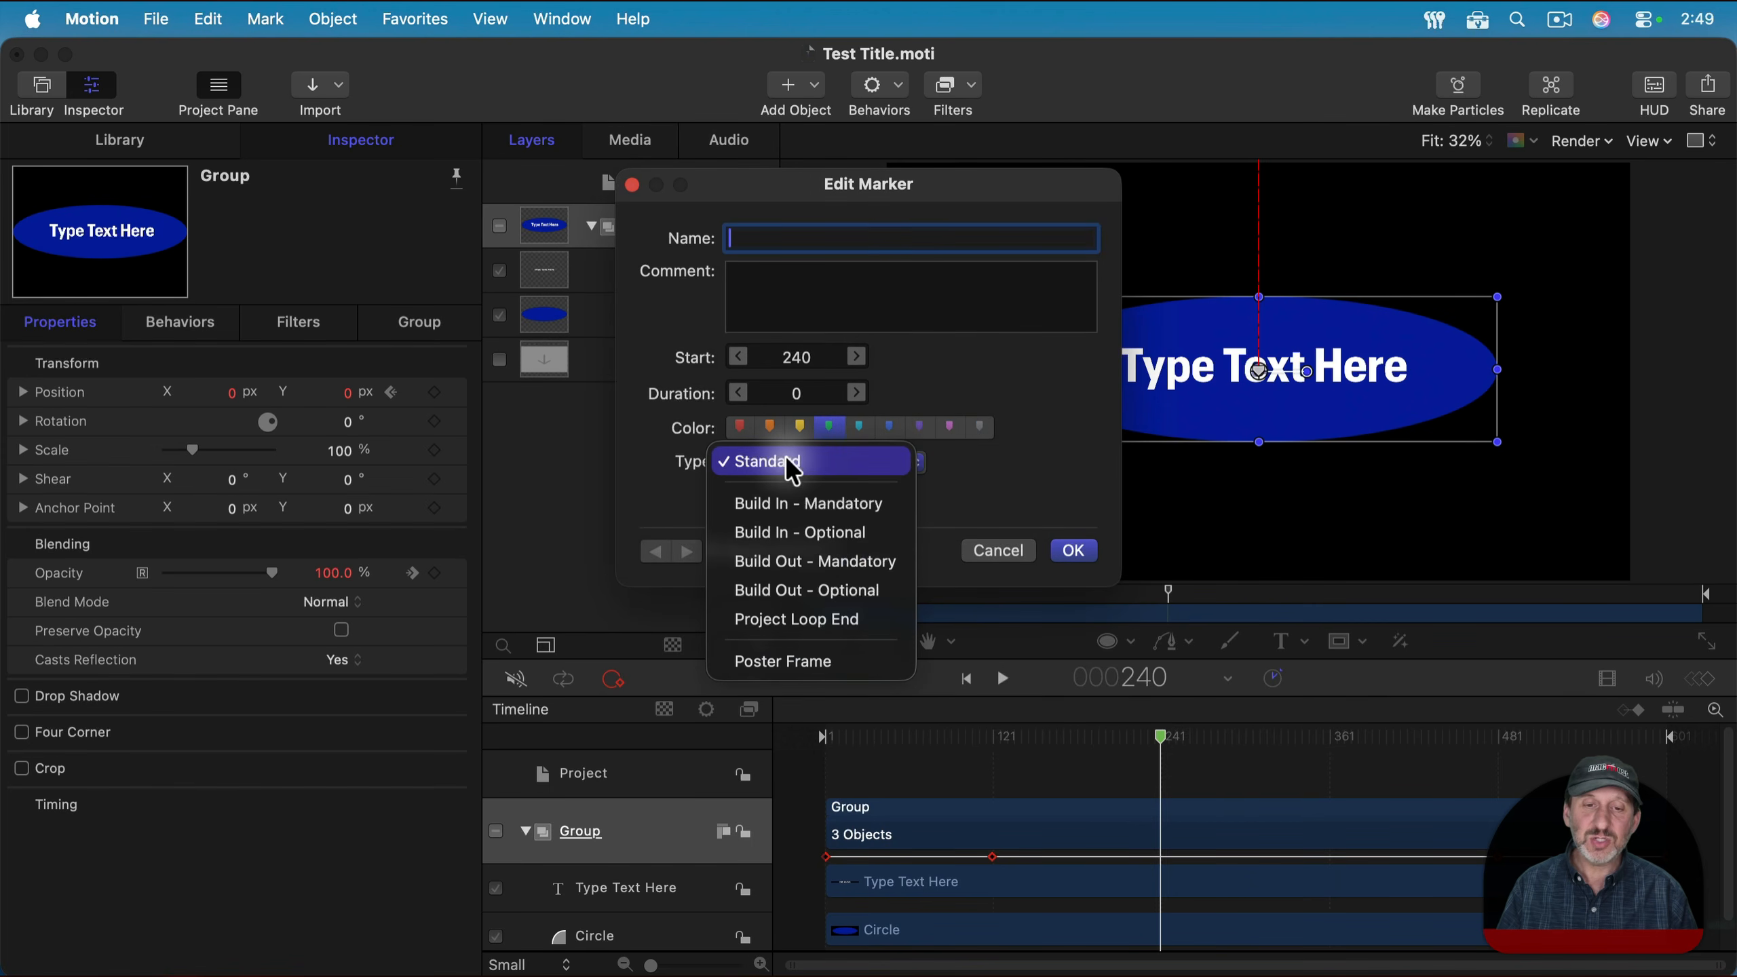
click(793, 503)
click(1071, 551)
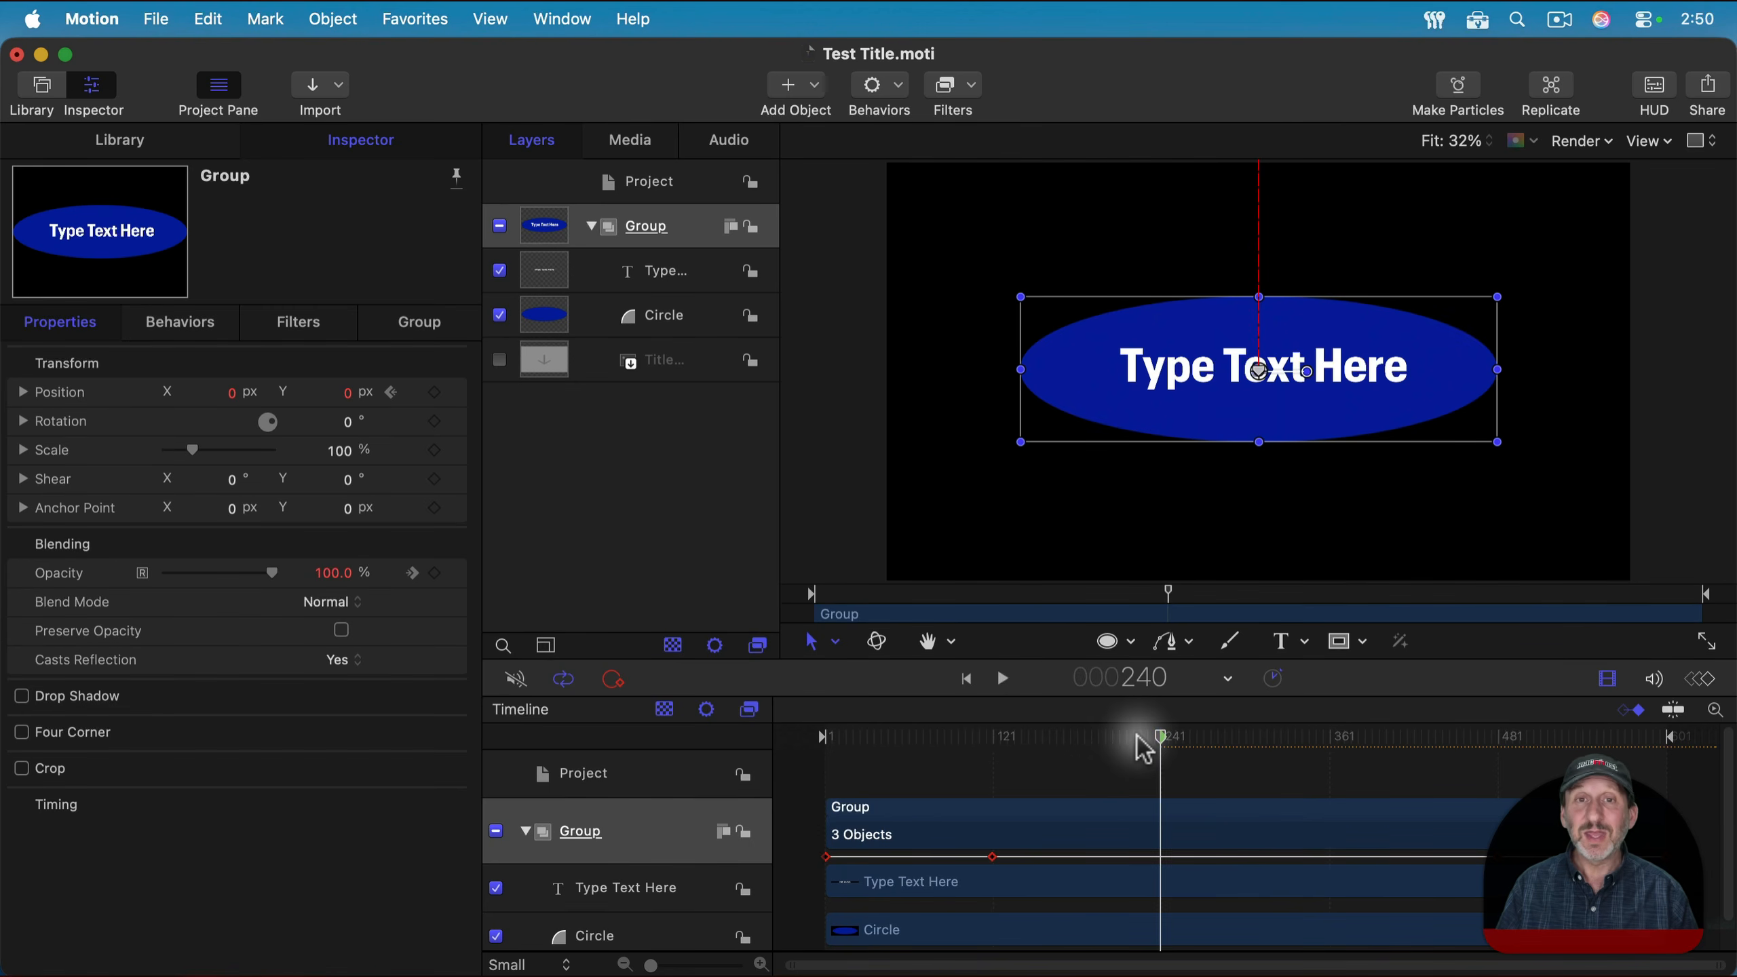
Add a Build Out - Mandatory marker at frame 360 in the timeline and save the template.
click(1339, 738)
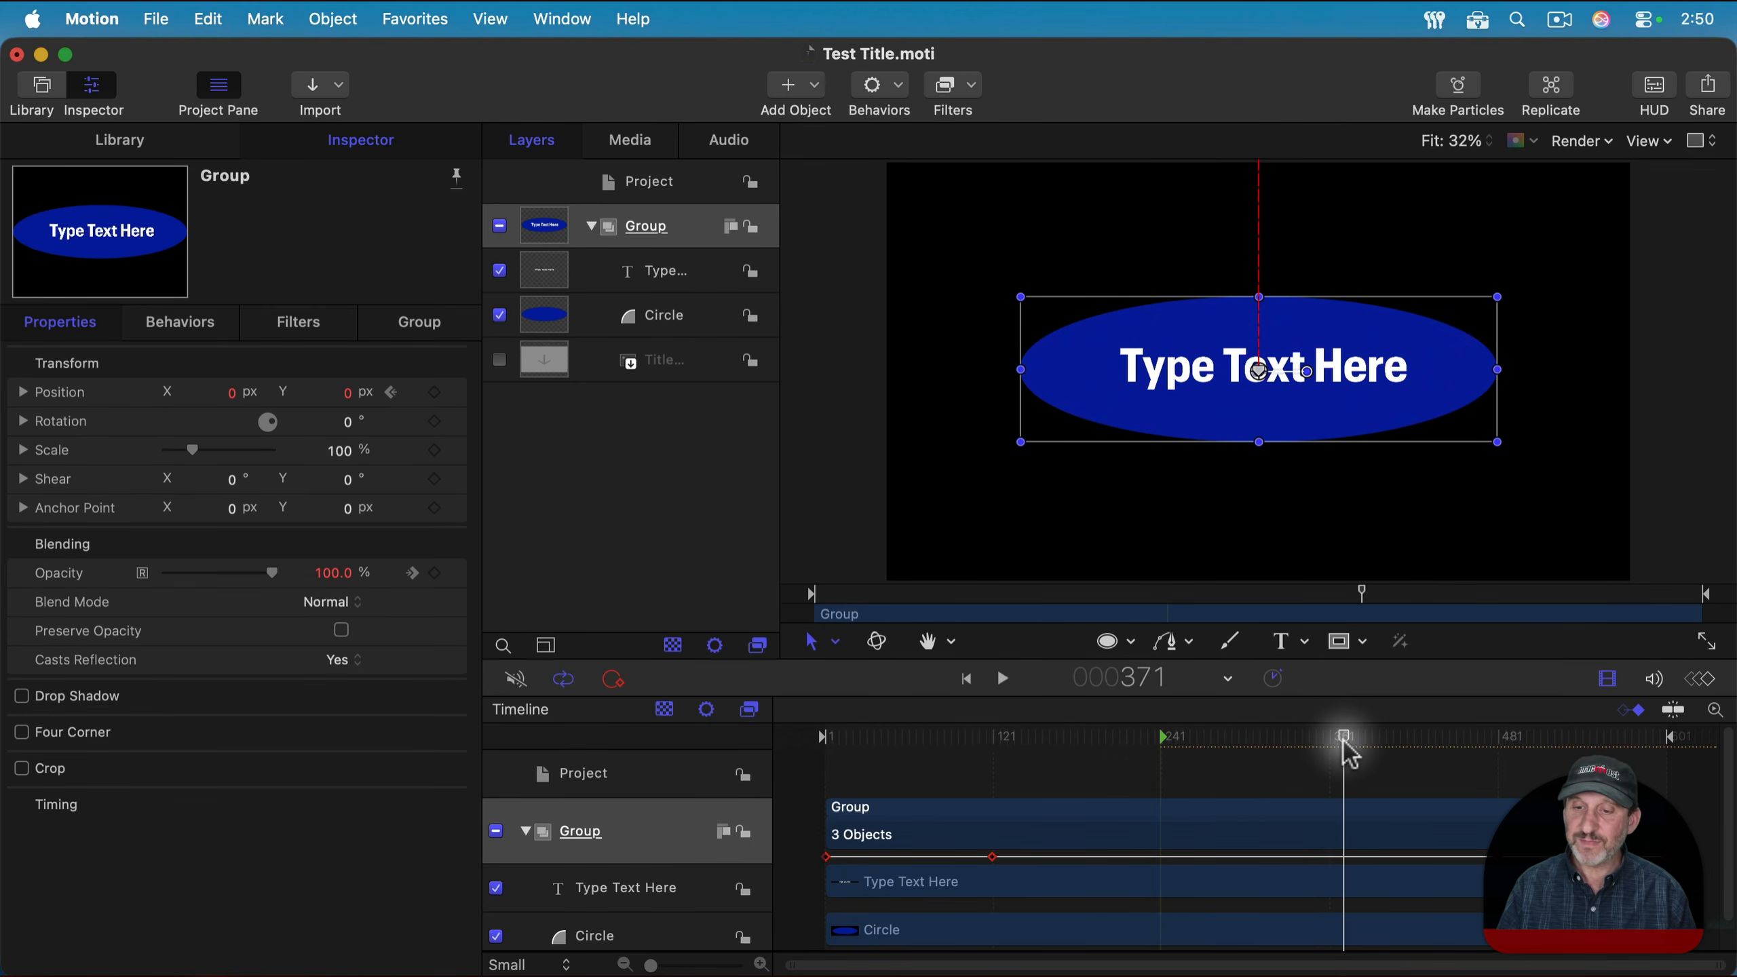
drag(1353, 742, 1331, 742)
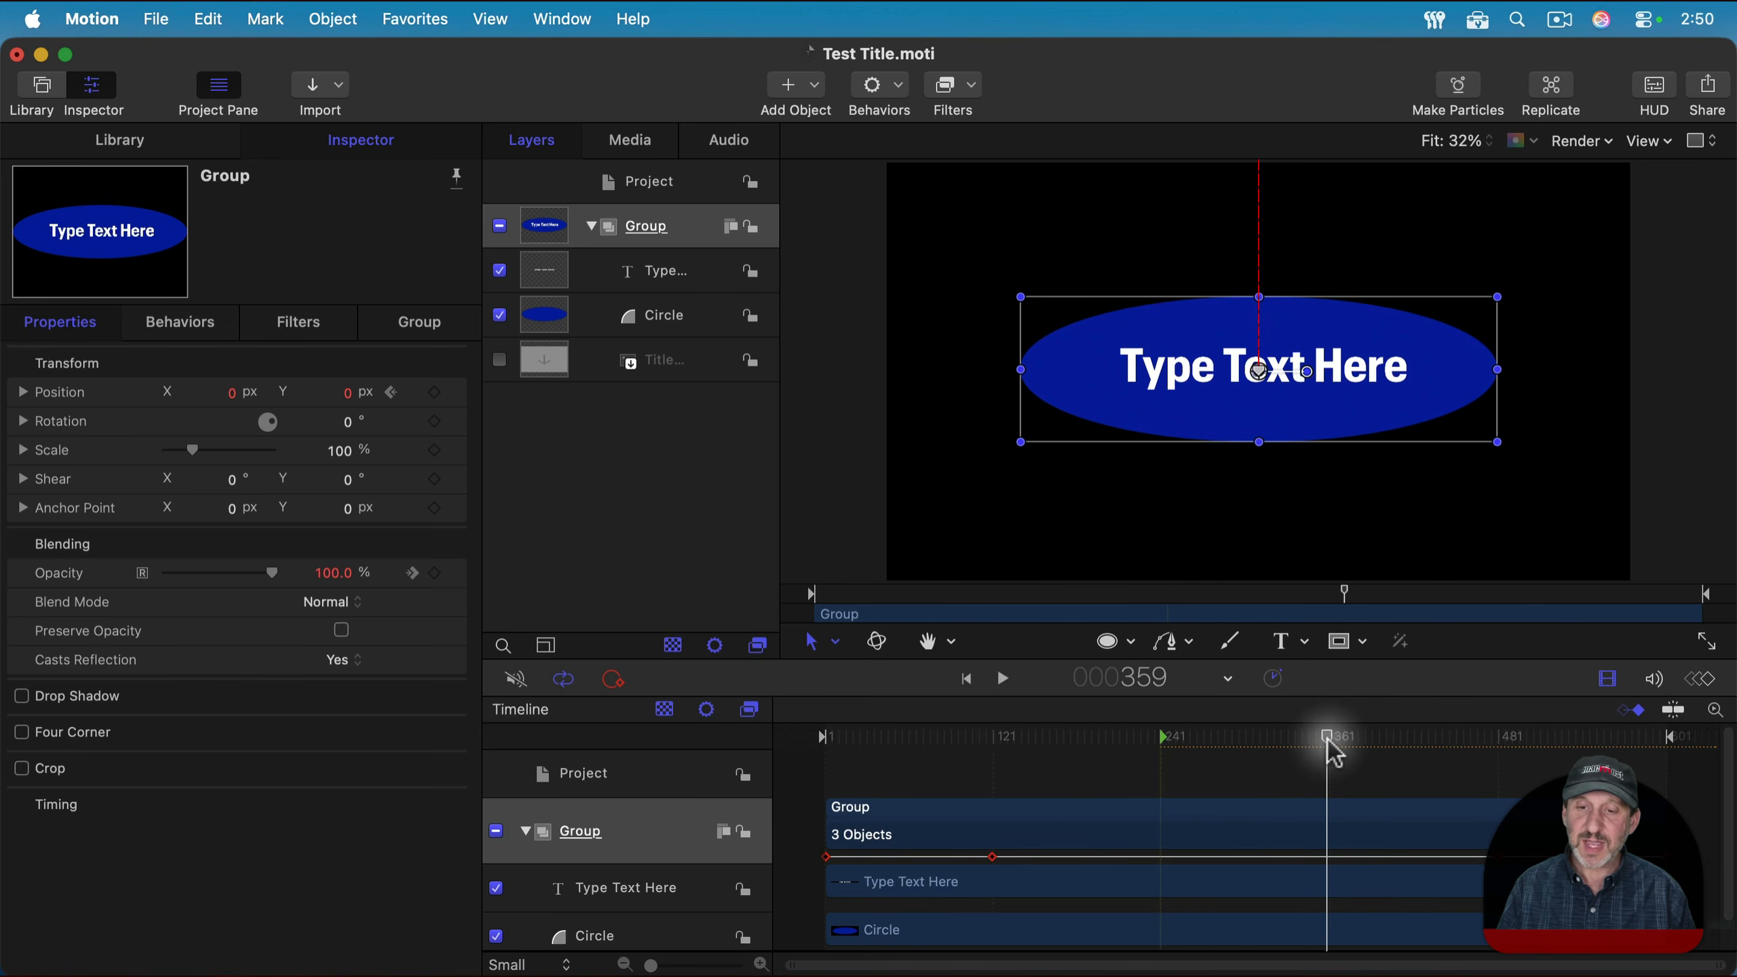
right_click(1333, 751)
click(1341, 753)
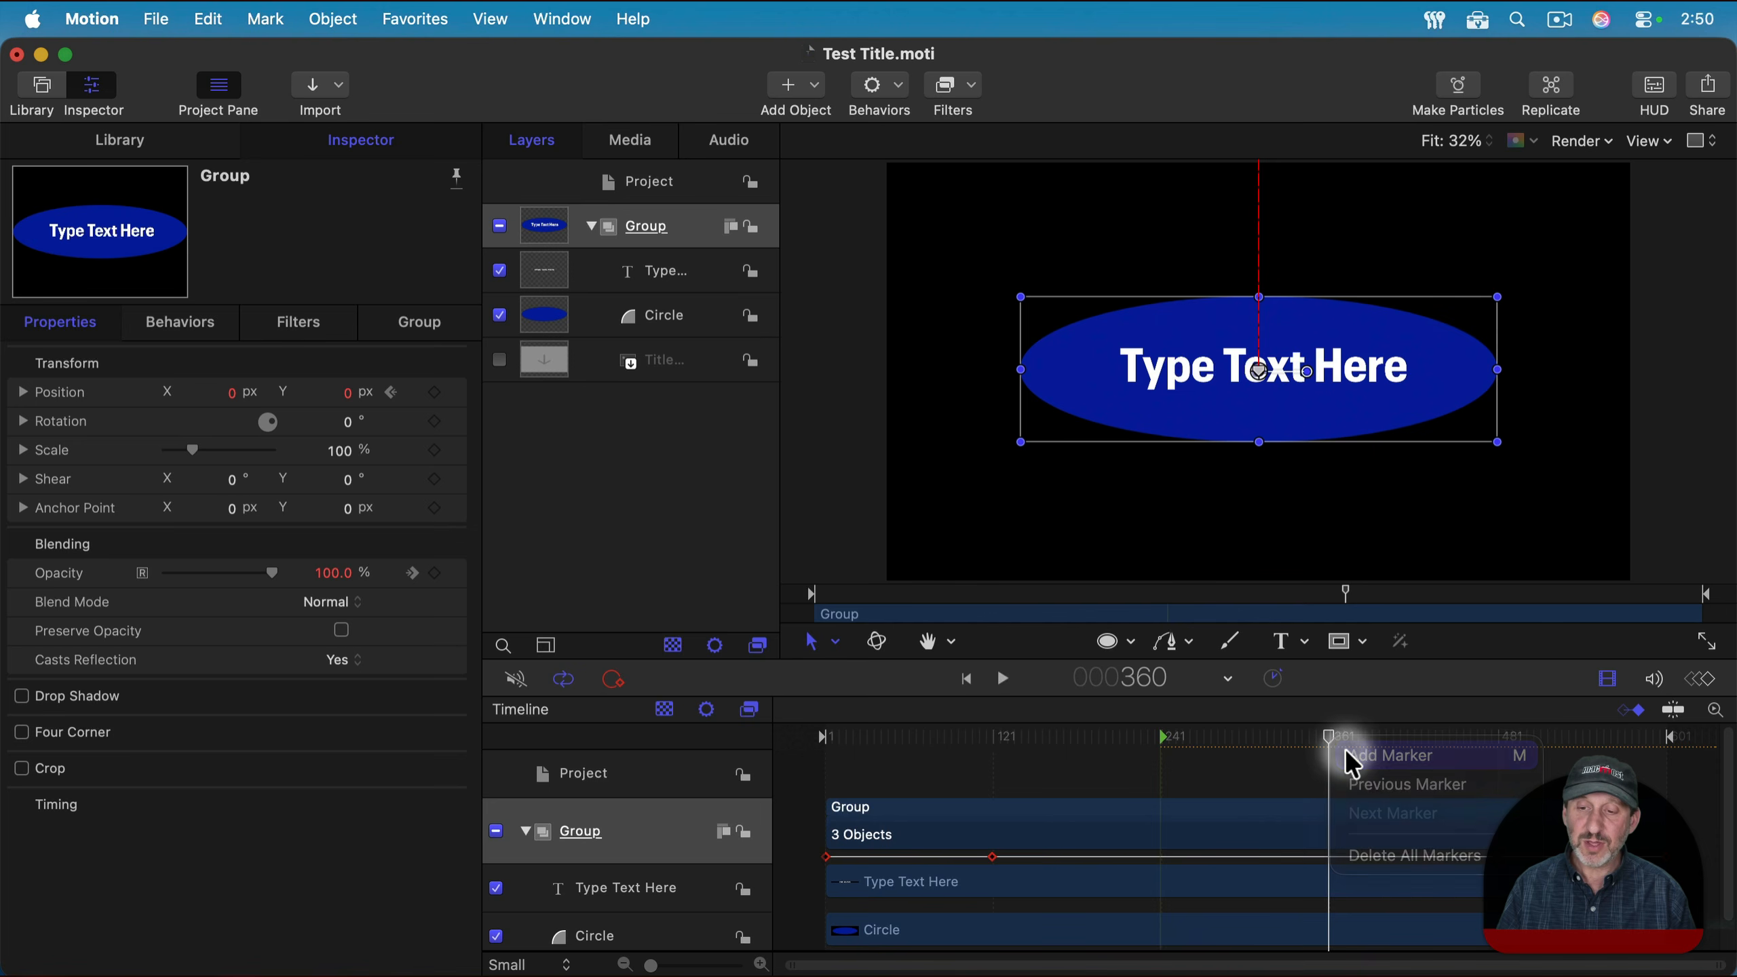
right_click(1331, 744)
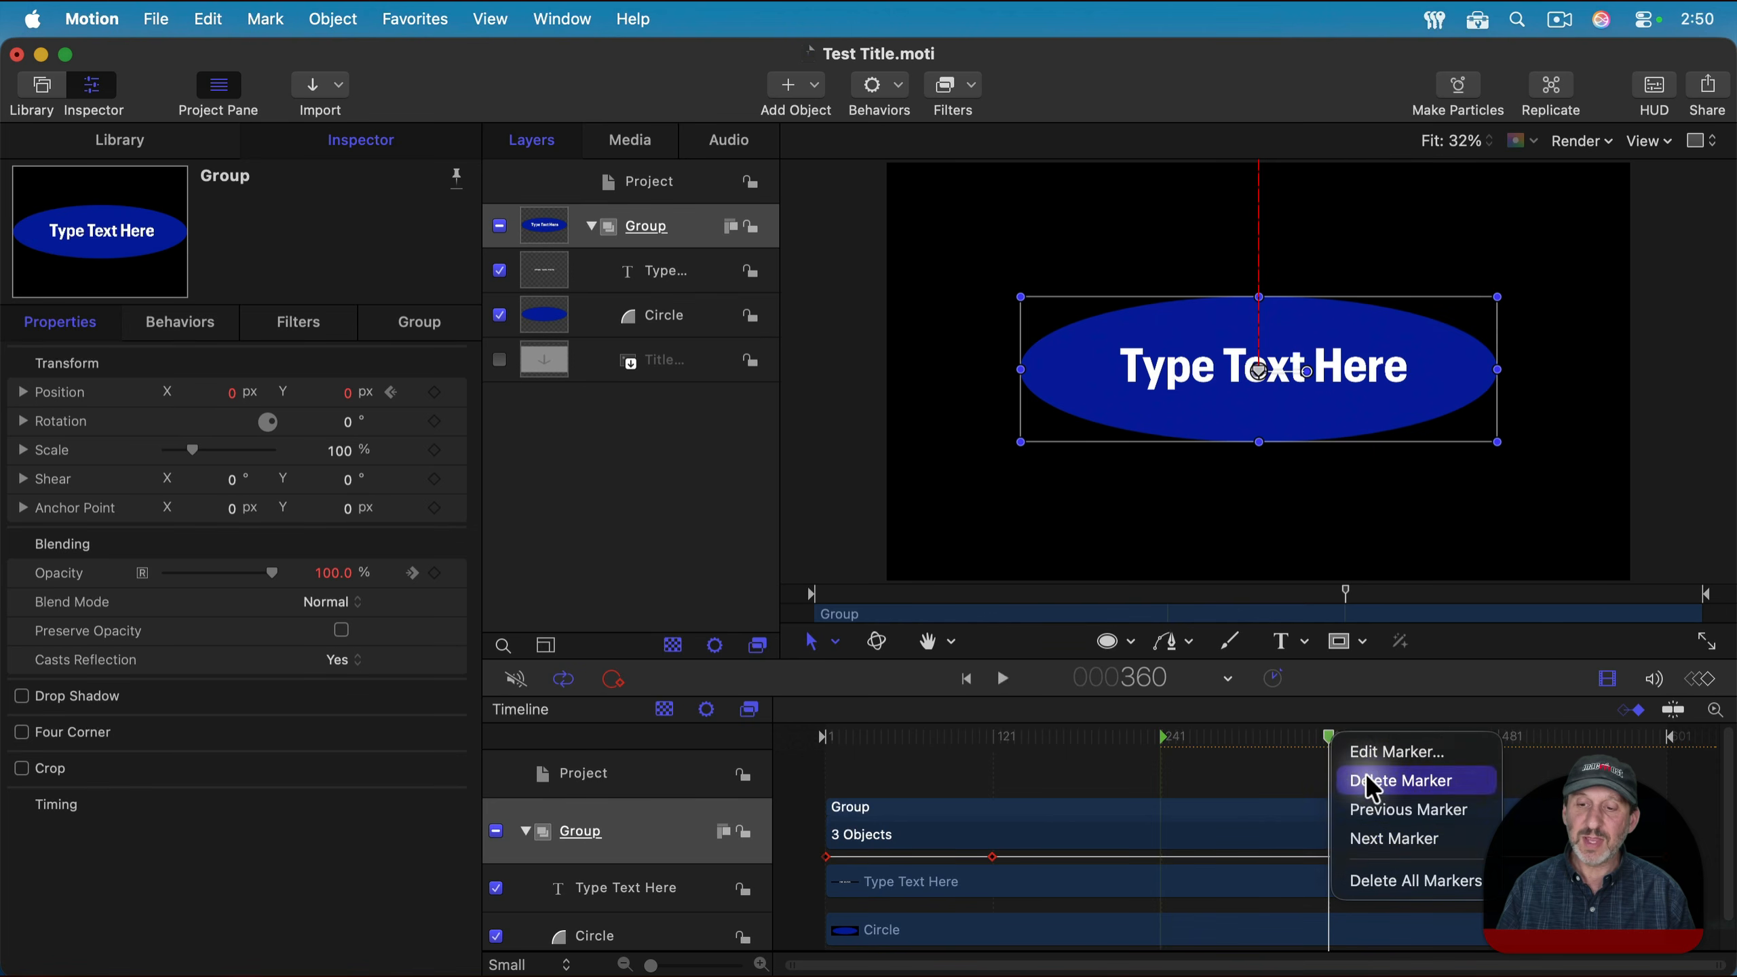
click(1372, 753)
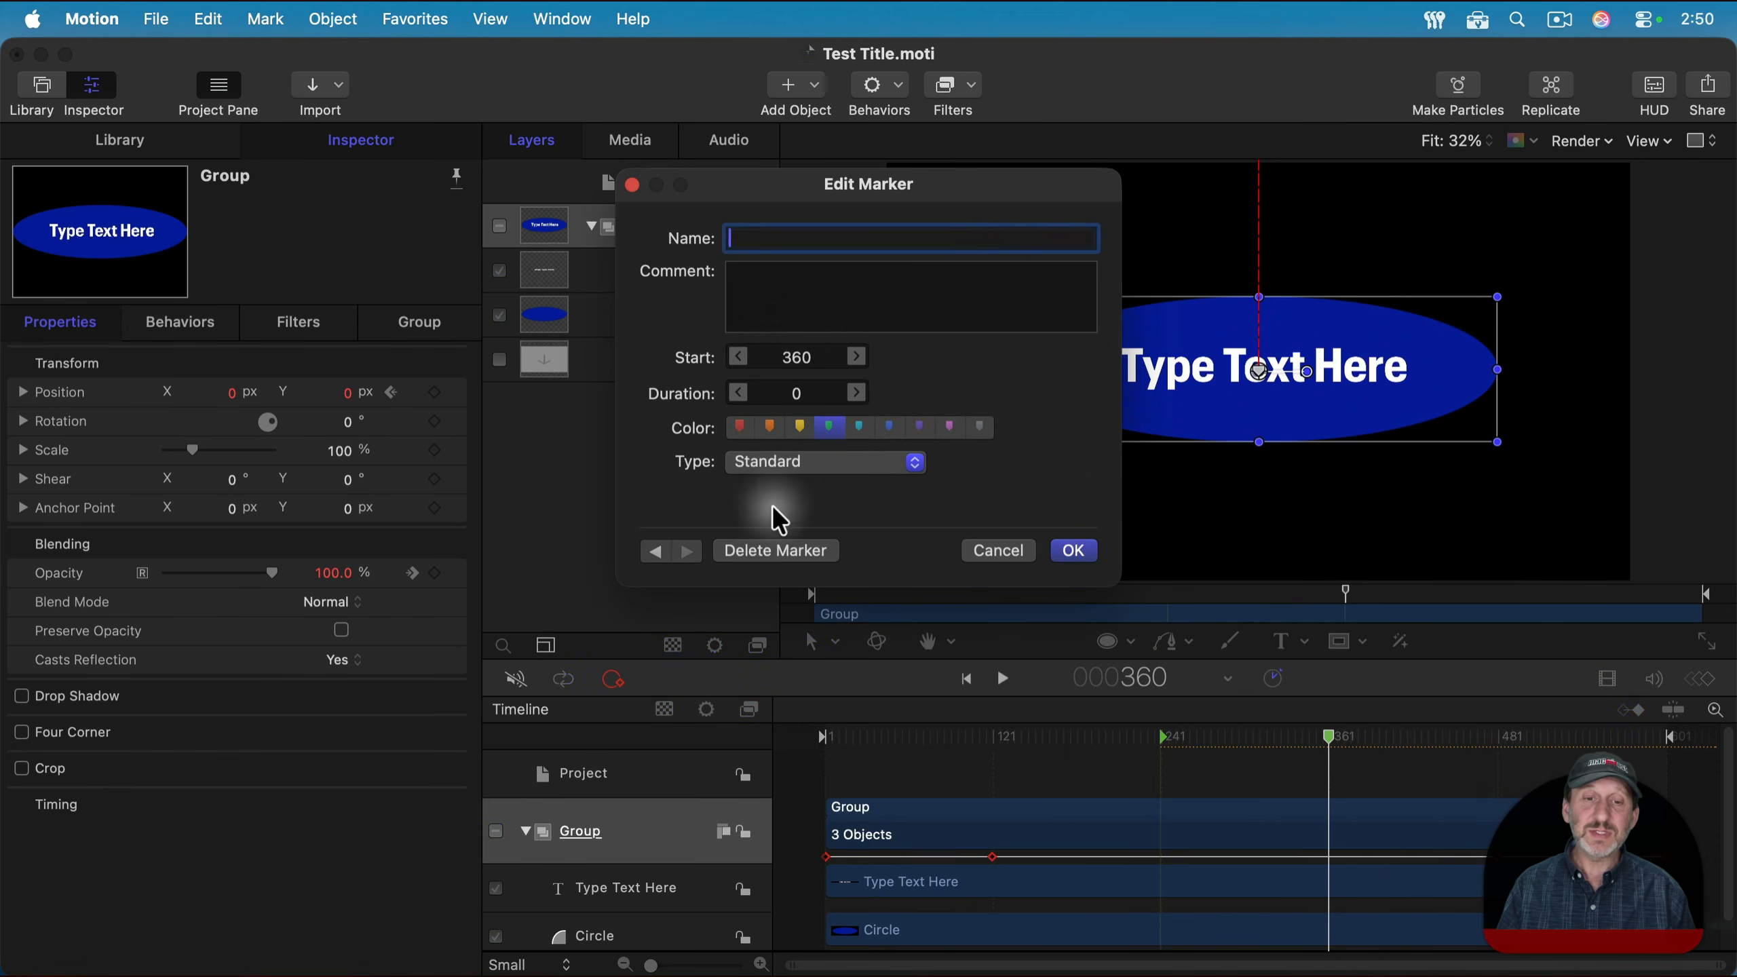
click(787, 465)
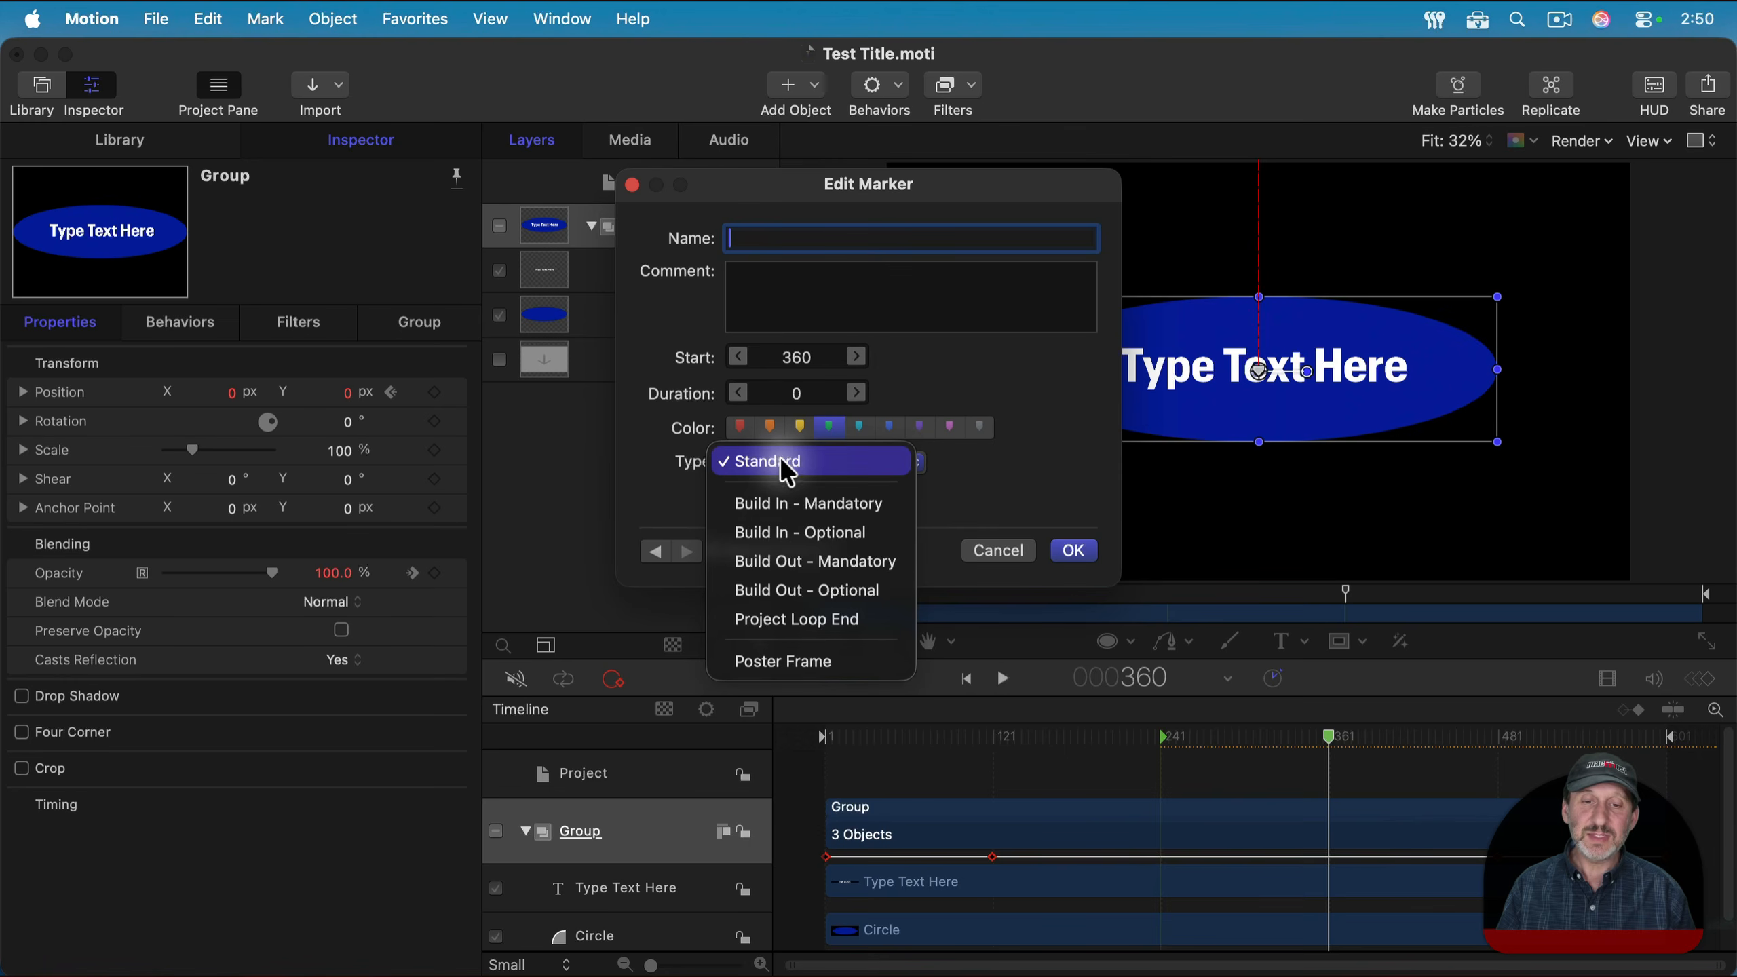
click(823, 563)
click(1074, 550)
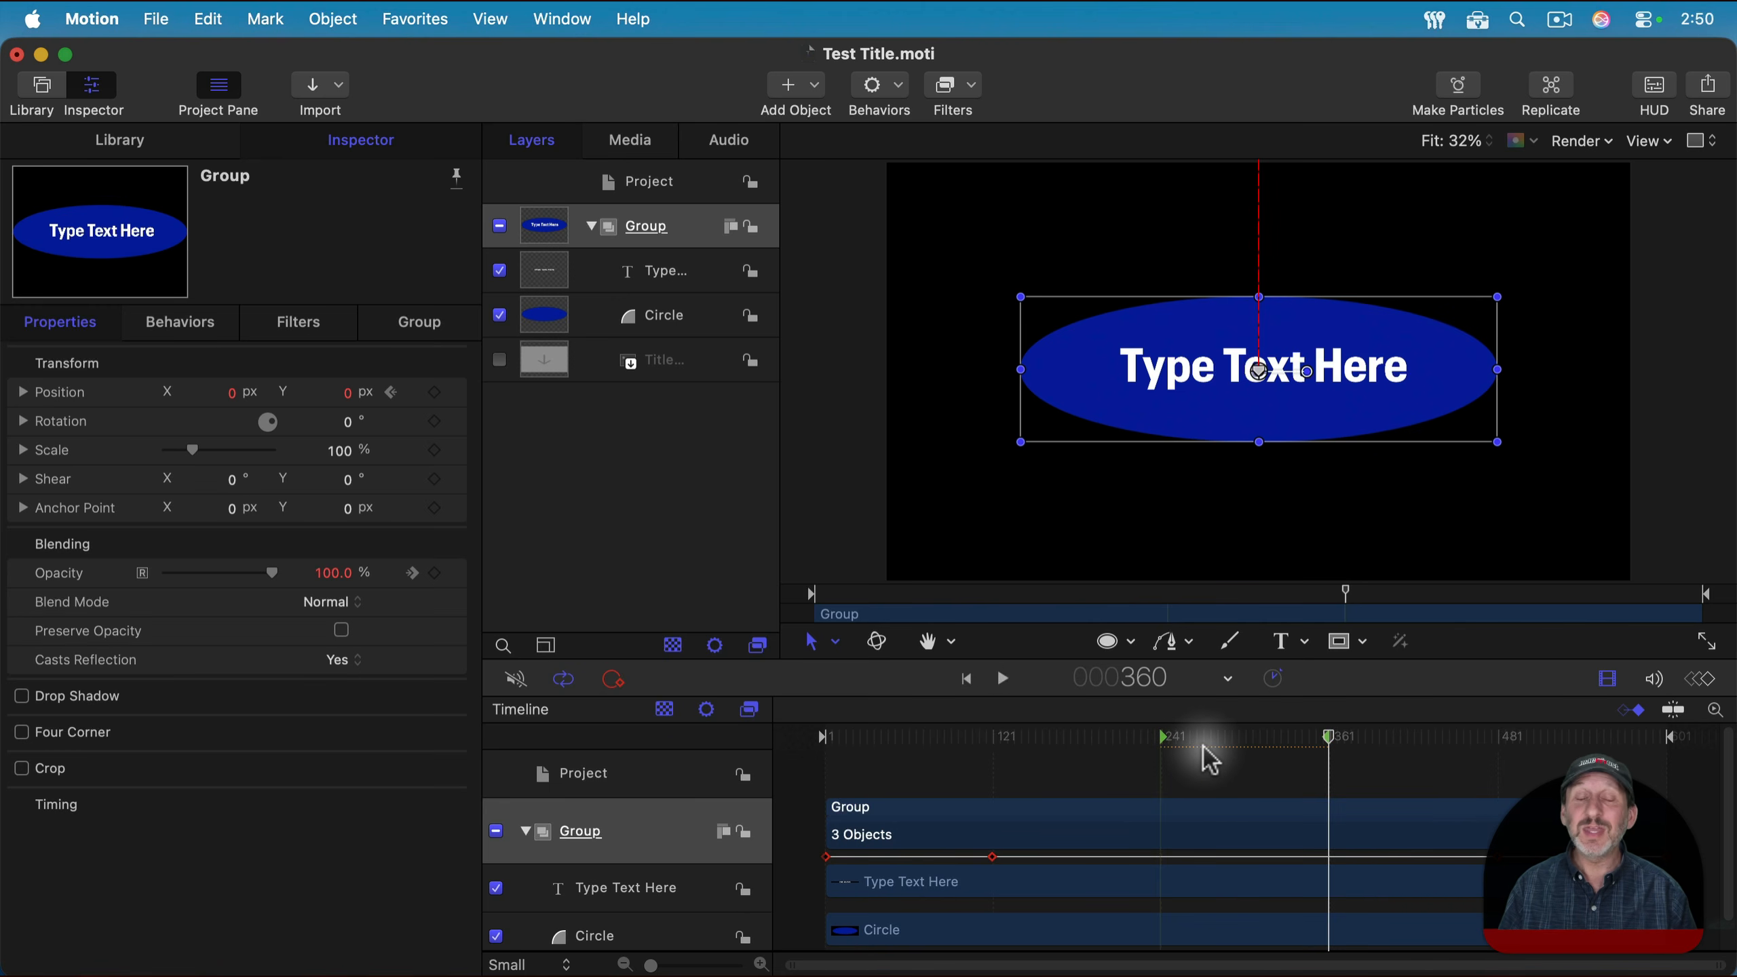
key(super+s)
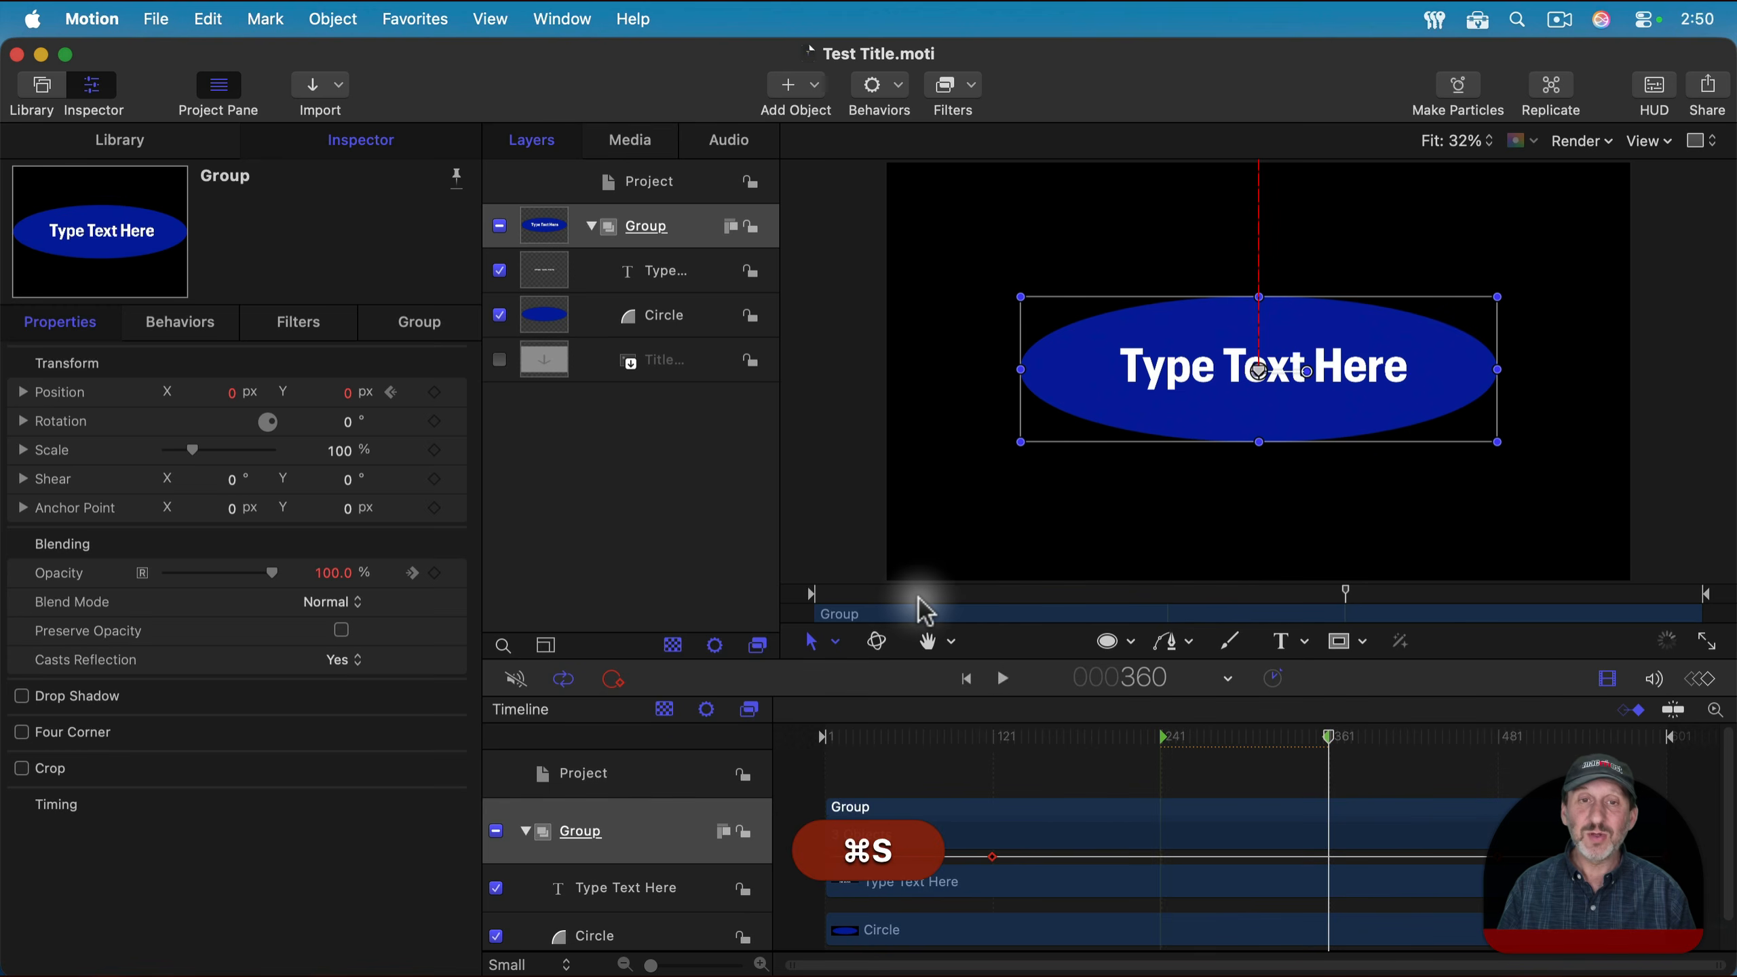
Switch to Final Cut Pro and place Test Title above the start of the grass clip.
mouse_move(1442, 934)
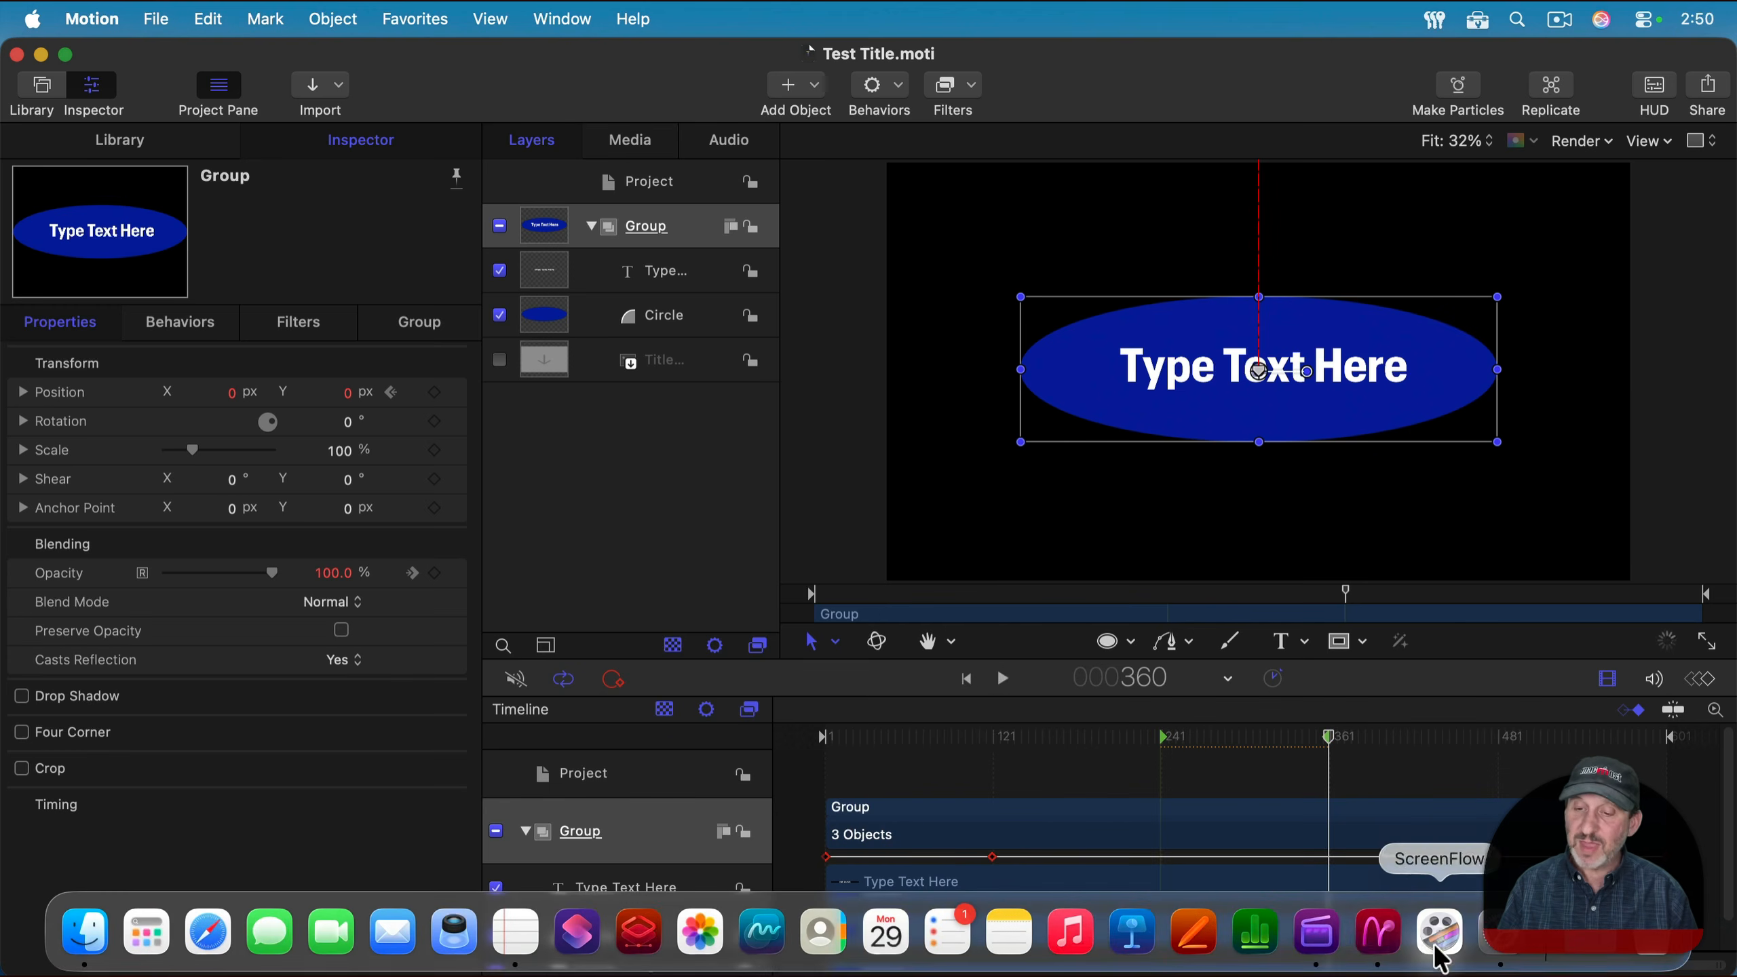
click(1317, 931)
drag(315, 212, 56, 706)
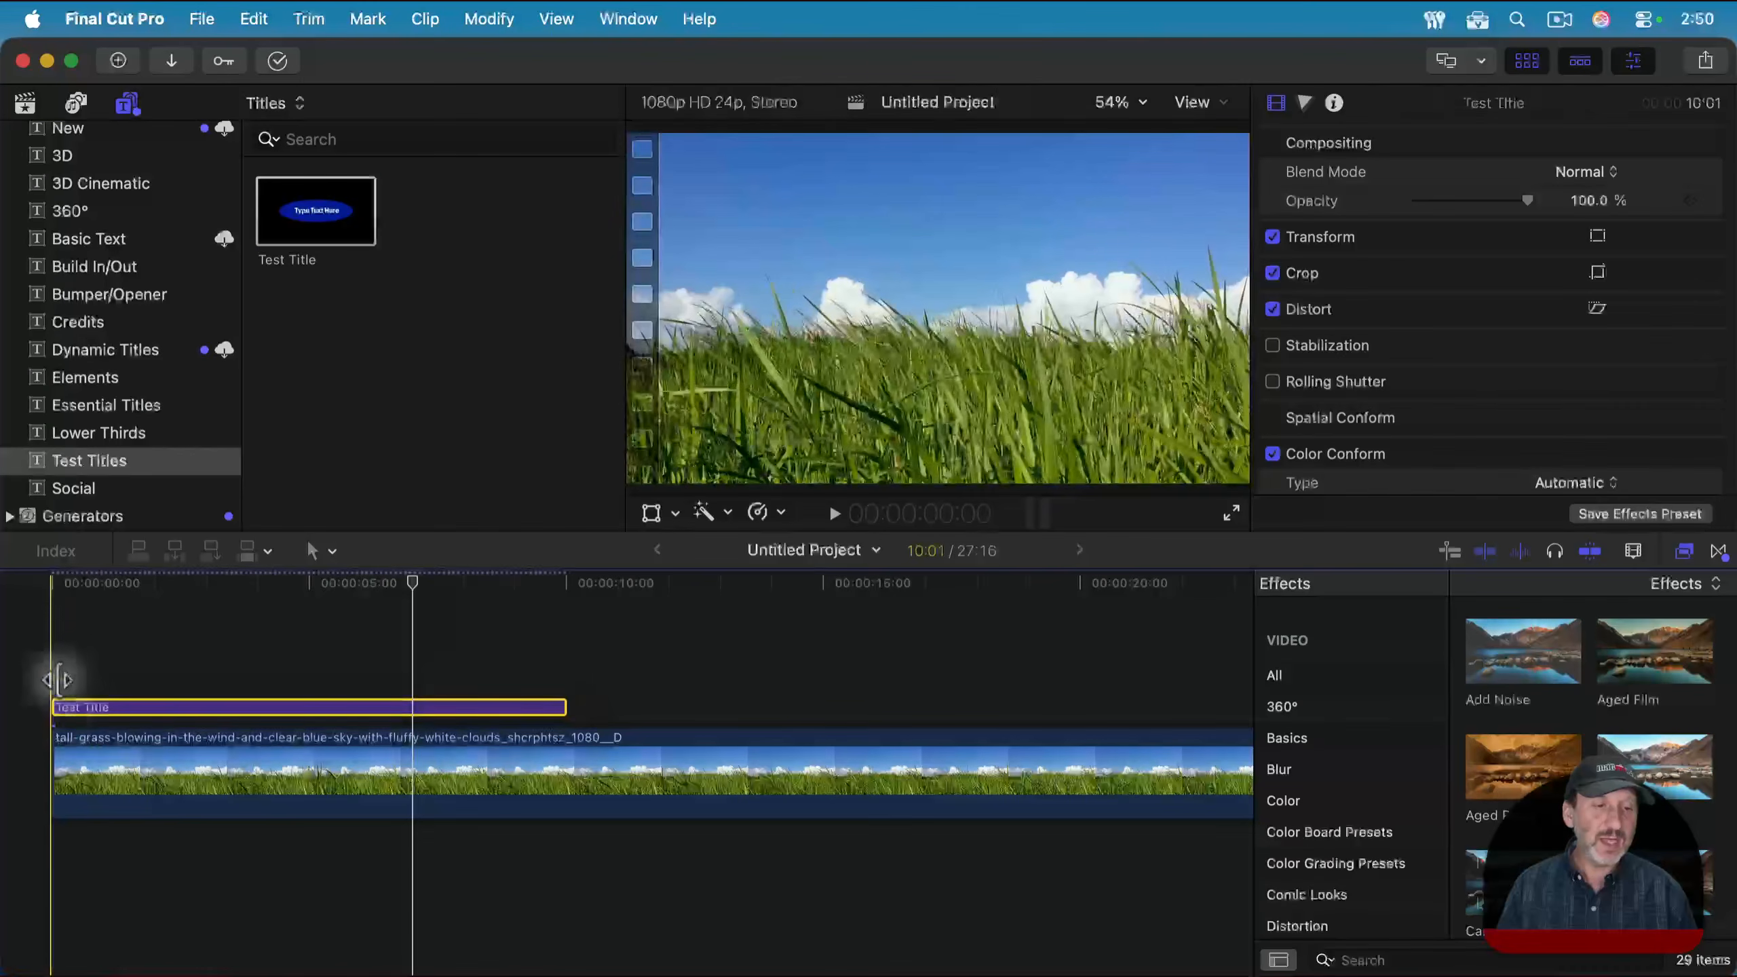
Extend the new title clip's duration to 49:14 and review its entrance and the held section.
drag(59, 586, 1298, 717)
drag(113, 586, 149, 596)
scroll(649, 668, right, 12)
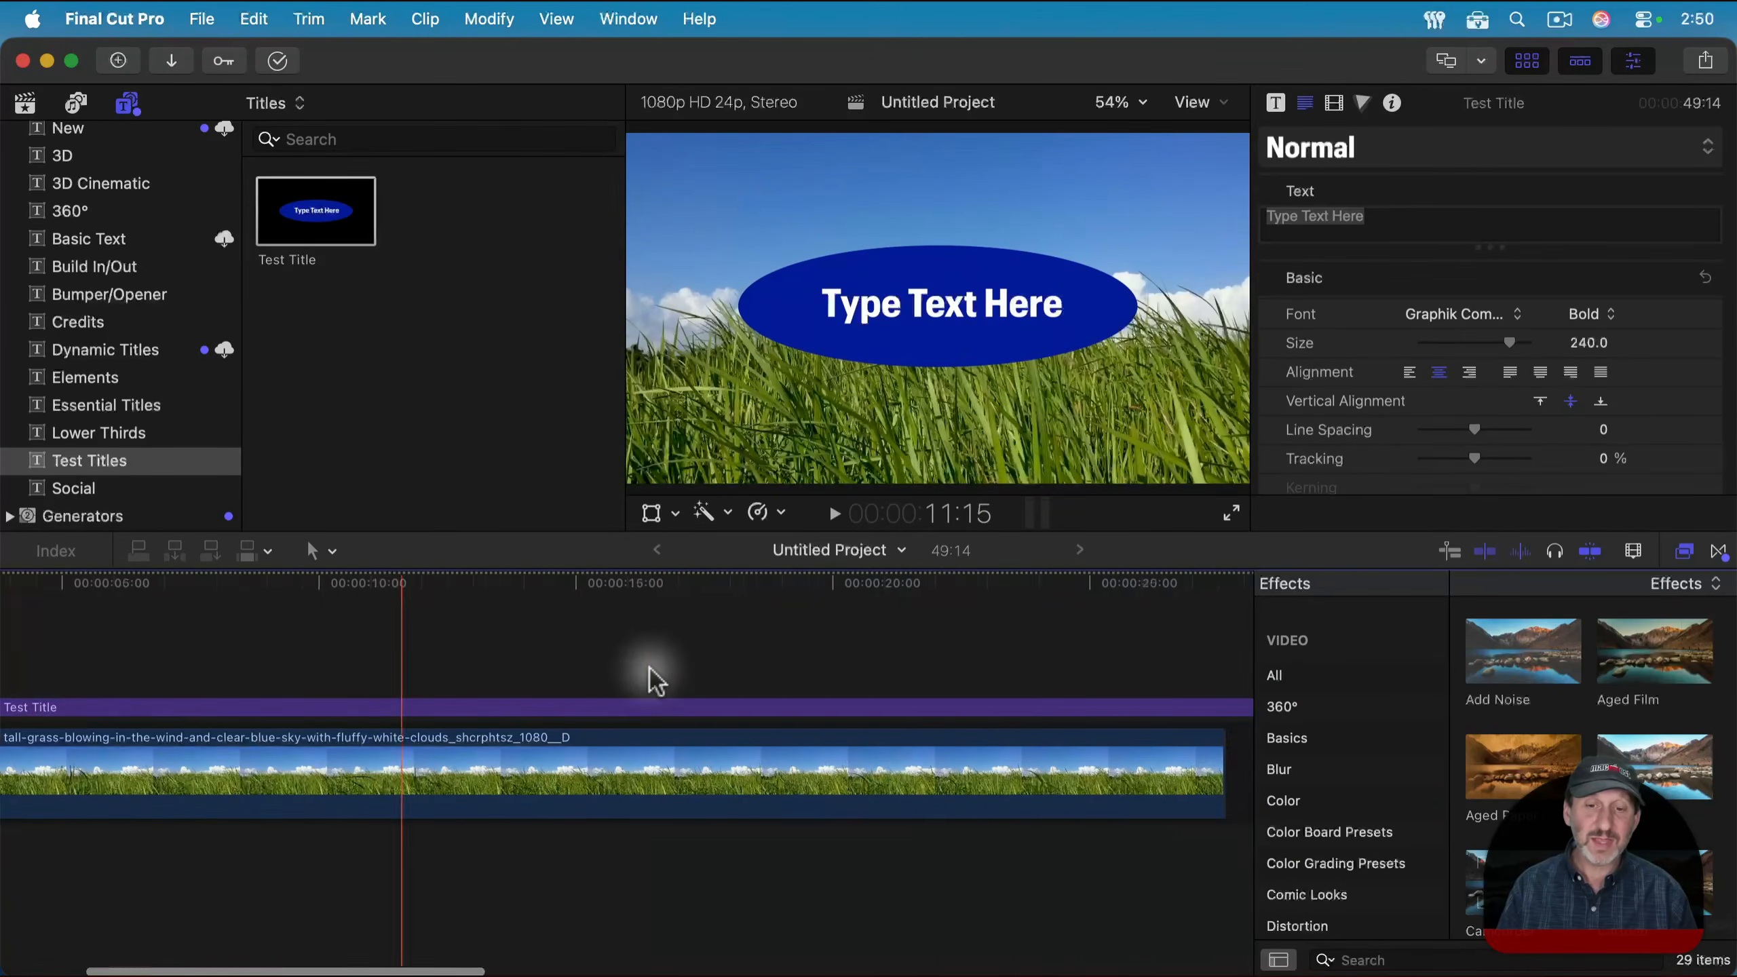
scroll(1074, 722, right, 5)
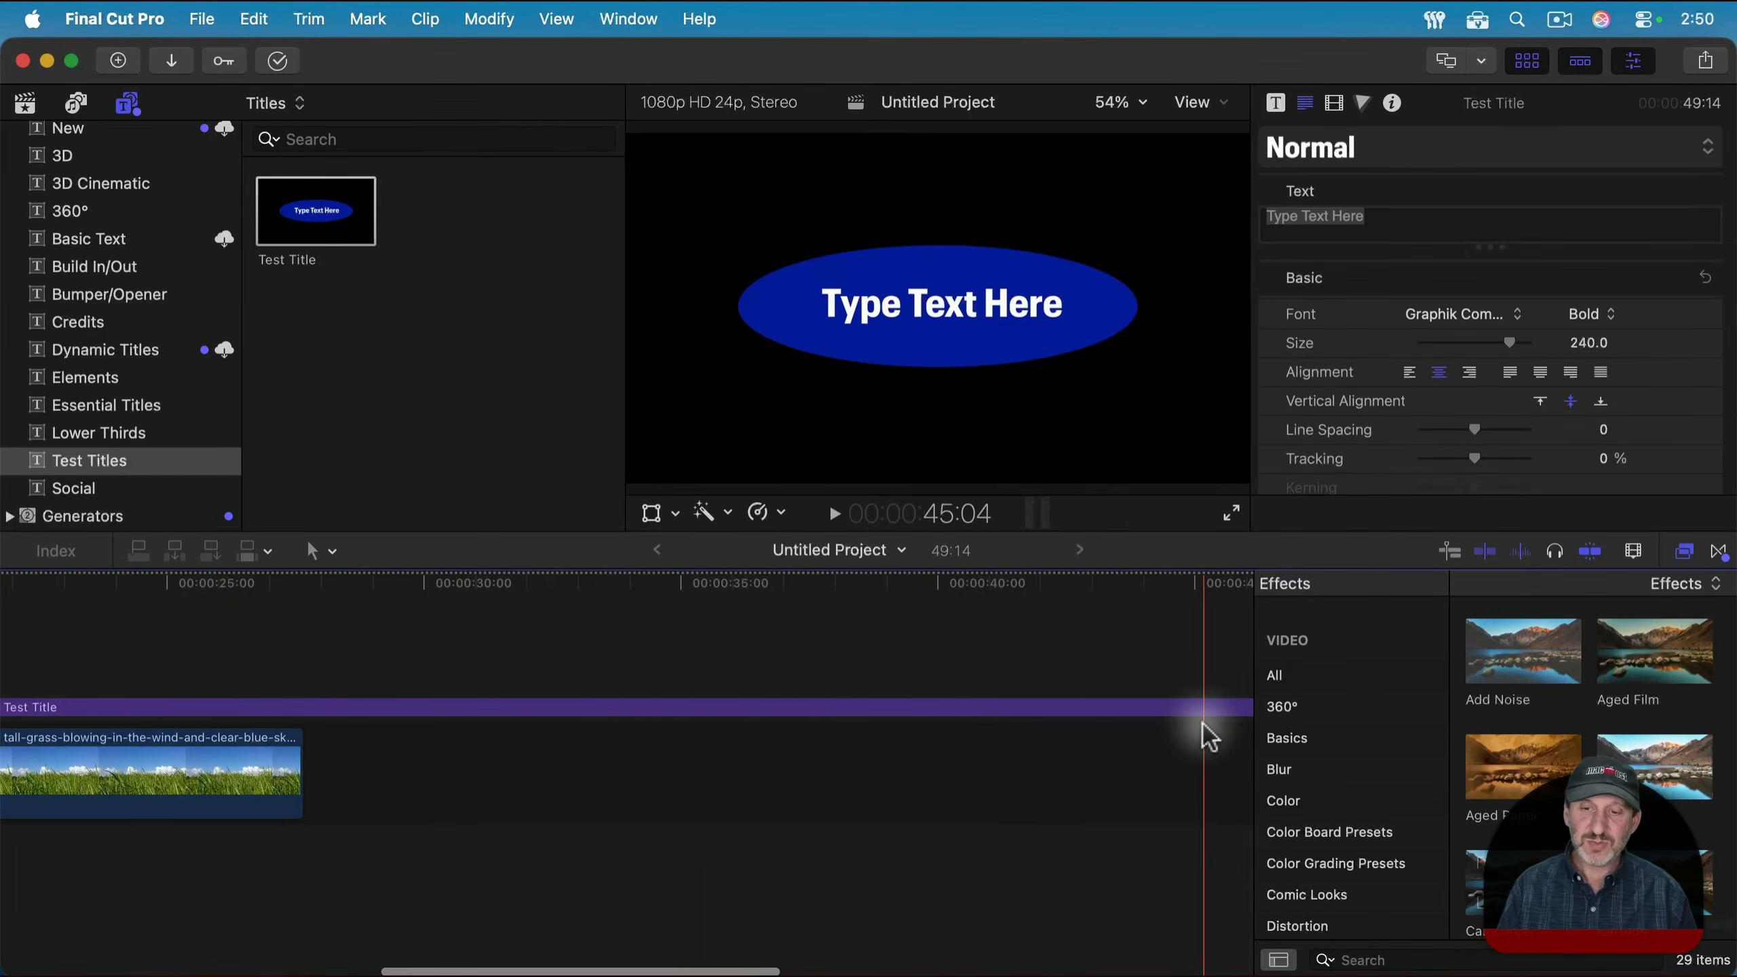
Shorten the title clip's duration to 26:10 and check its closing and middle sections.
scroll(1204, 729, right, 7)
drag(1006, 716, 123, 717)
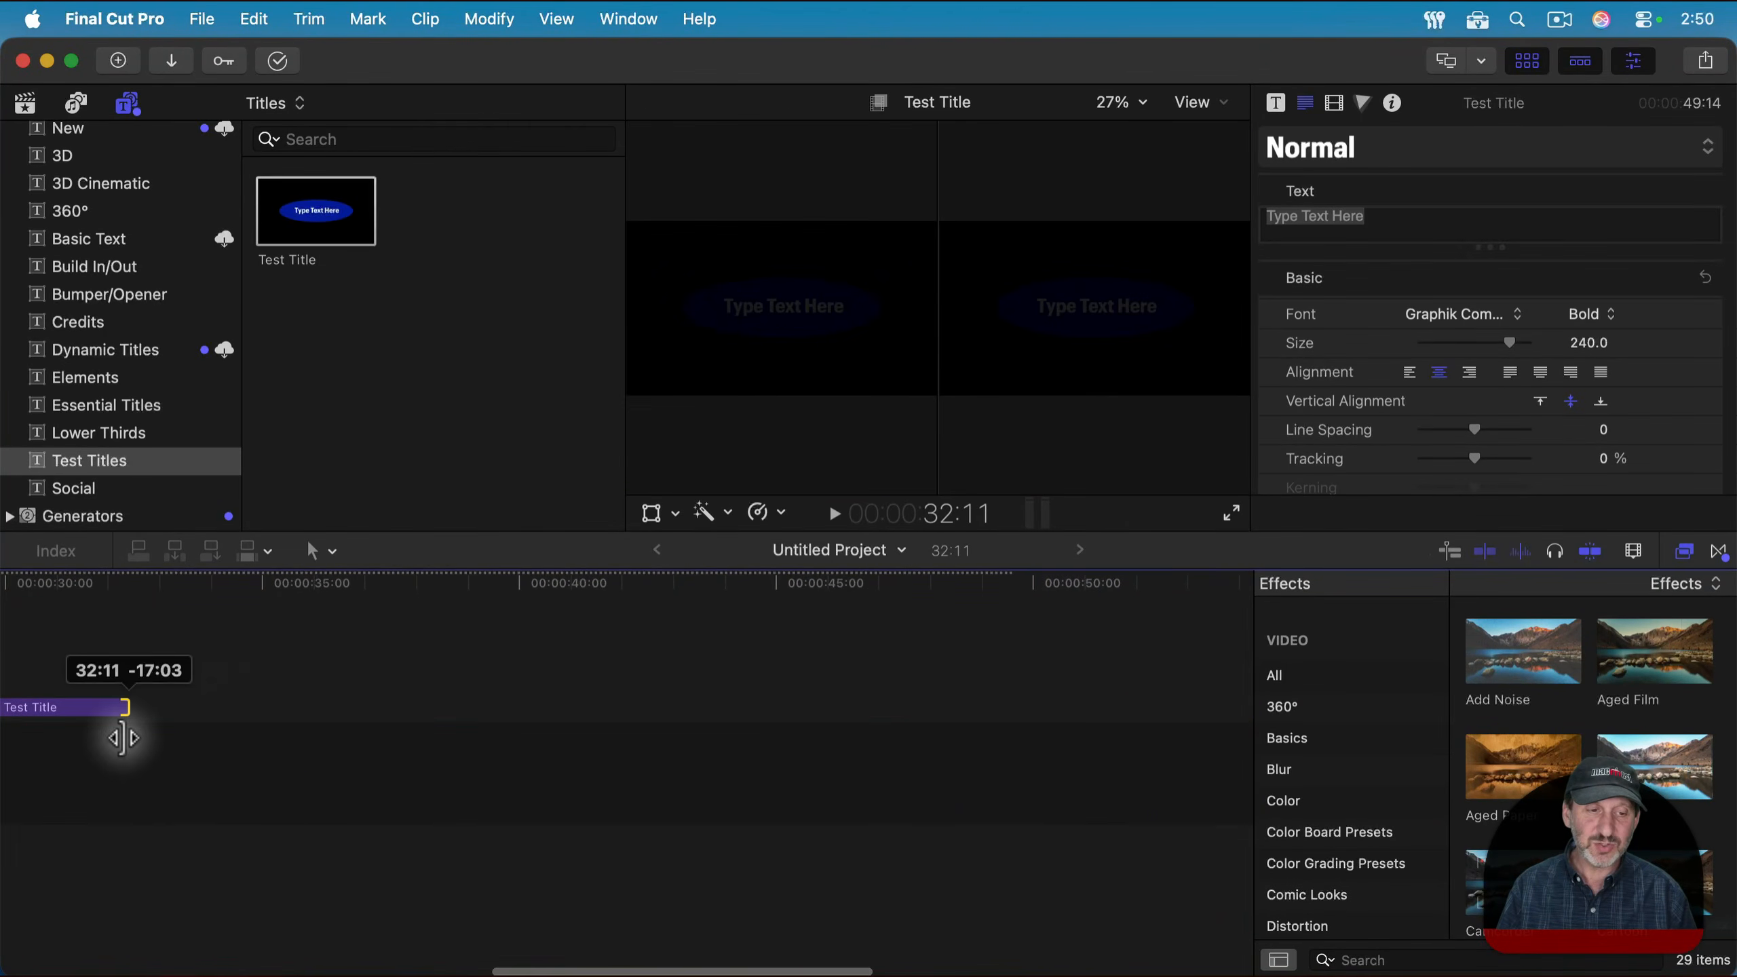
scroll(127, 730, left, 8)
drag(752, 702, 441, 713)
click(302, 586)
drag(304, 588, 93, 590)
scroll(93, 589, left, 10)
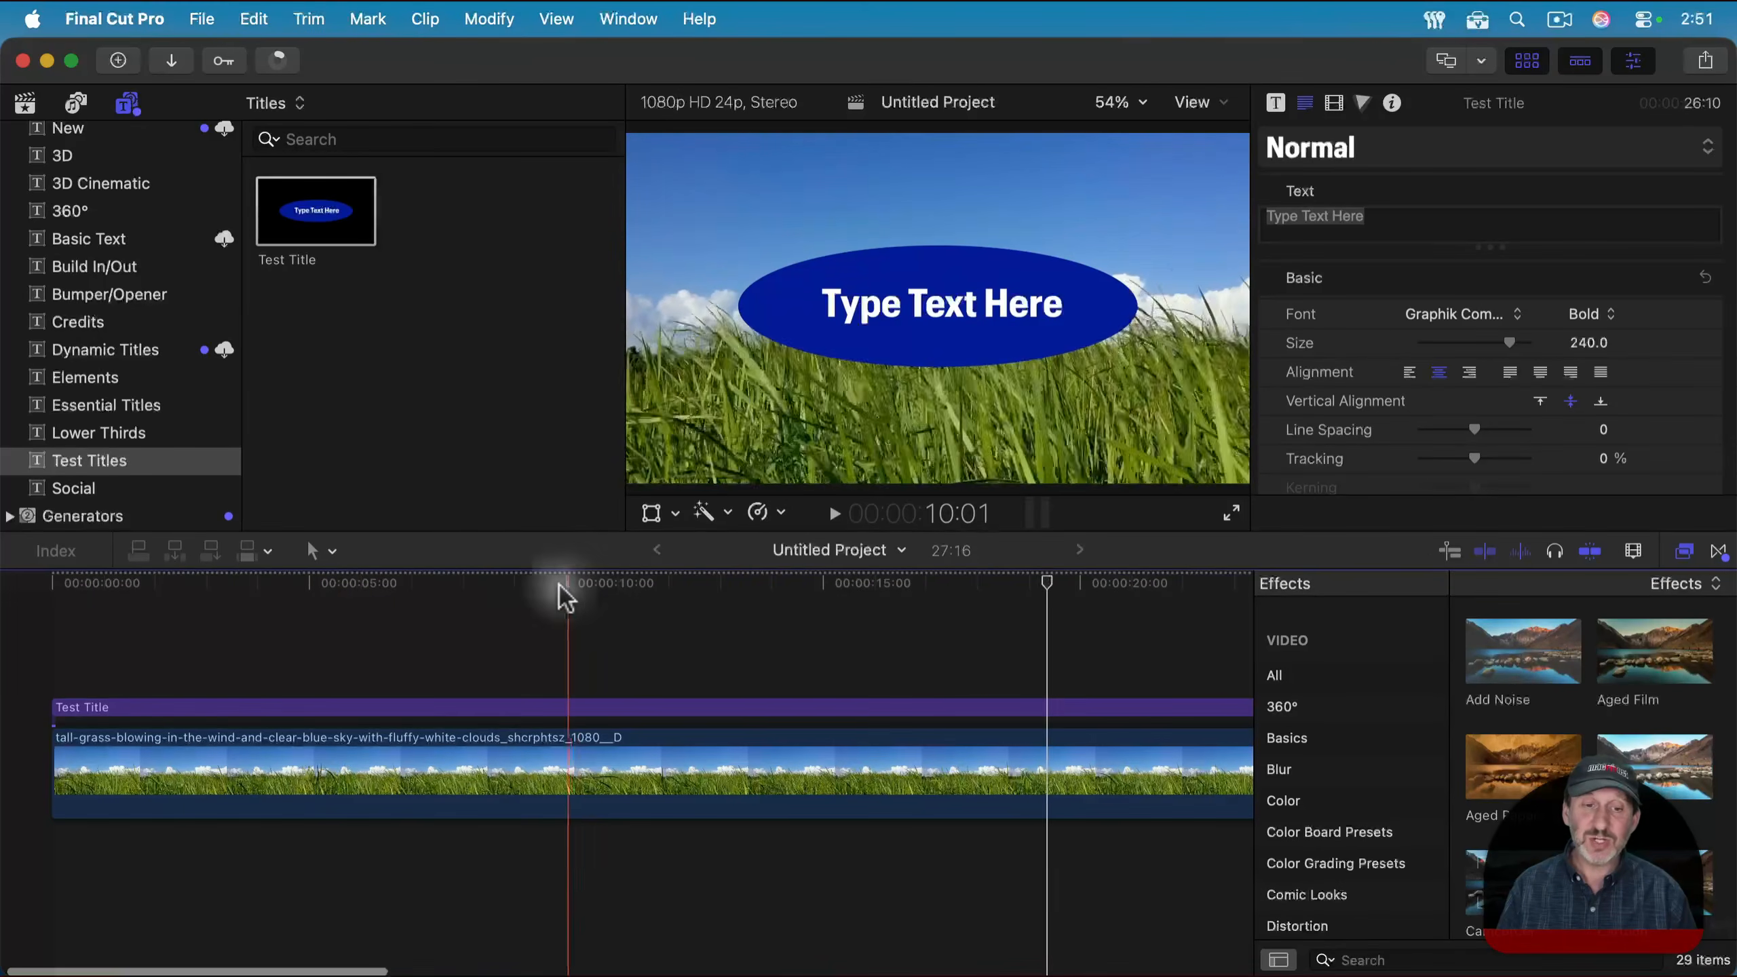
click(685, 578)
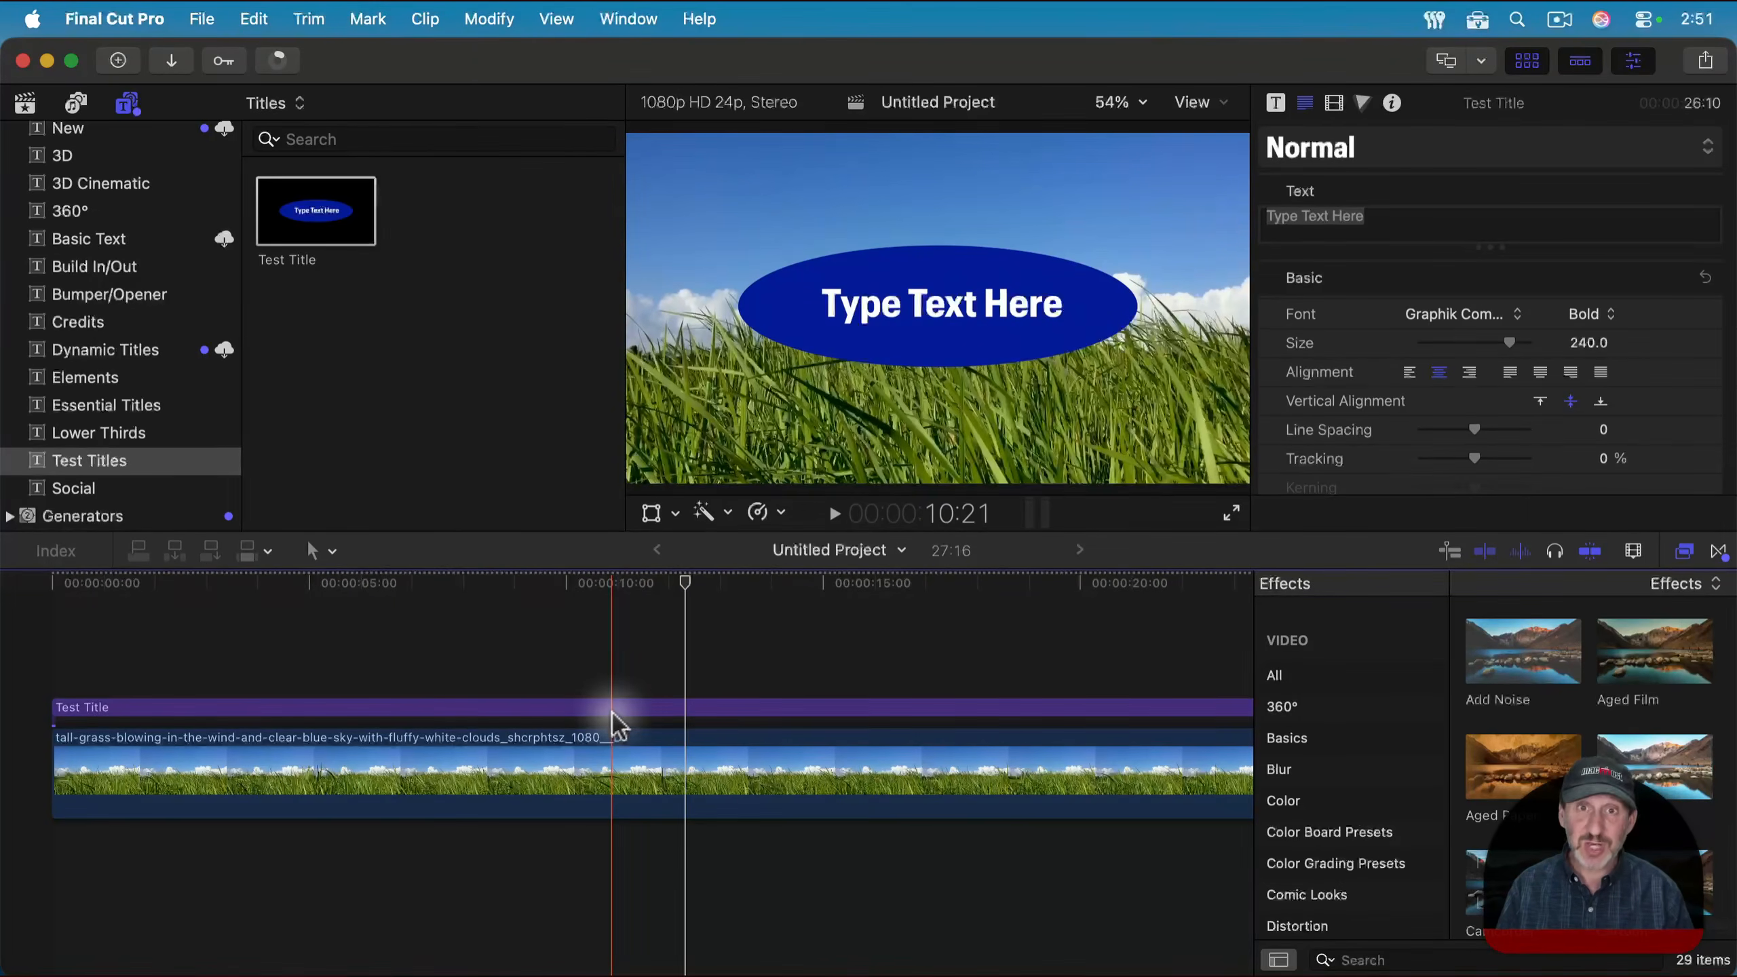
Remove the test title from above the grass clip and return to the Motion template.
mouse_move(1478, 966)
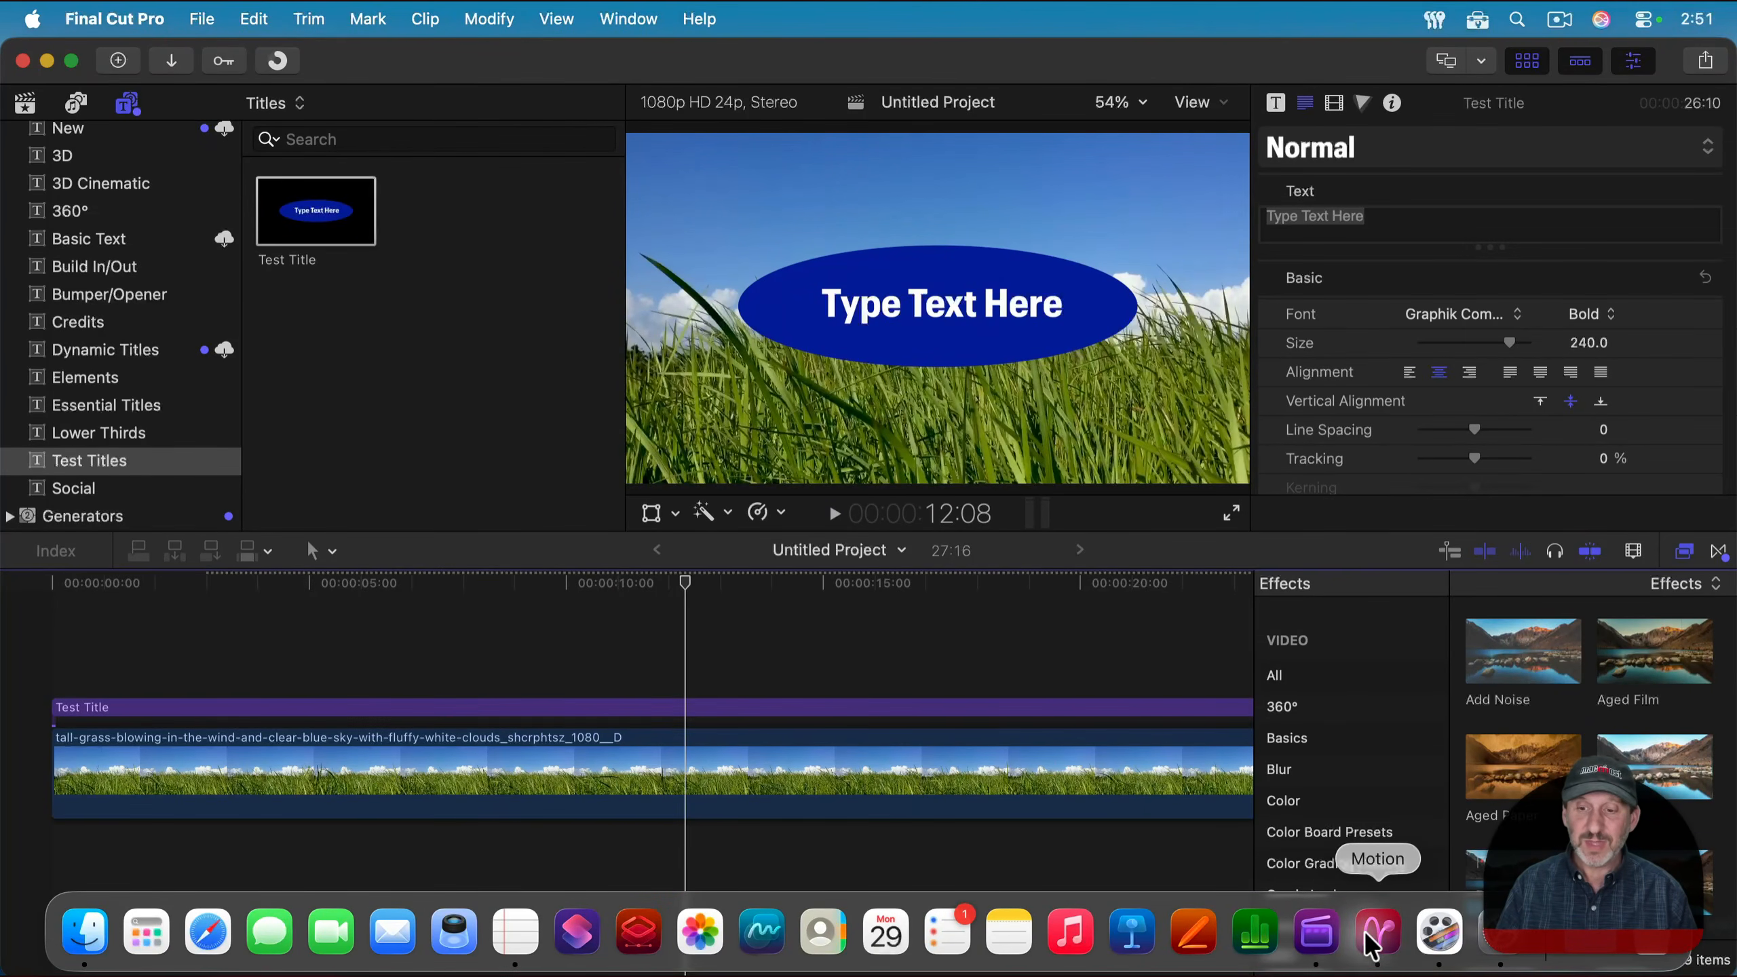
click(1105, 707)
key(BackSpace)
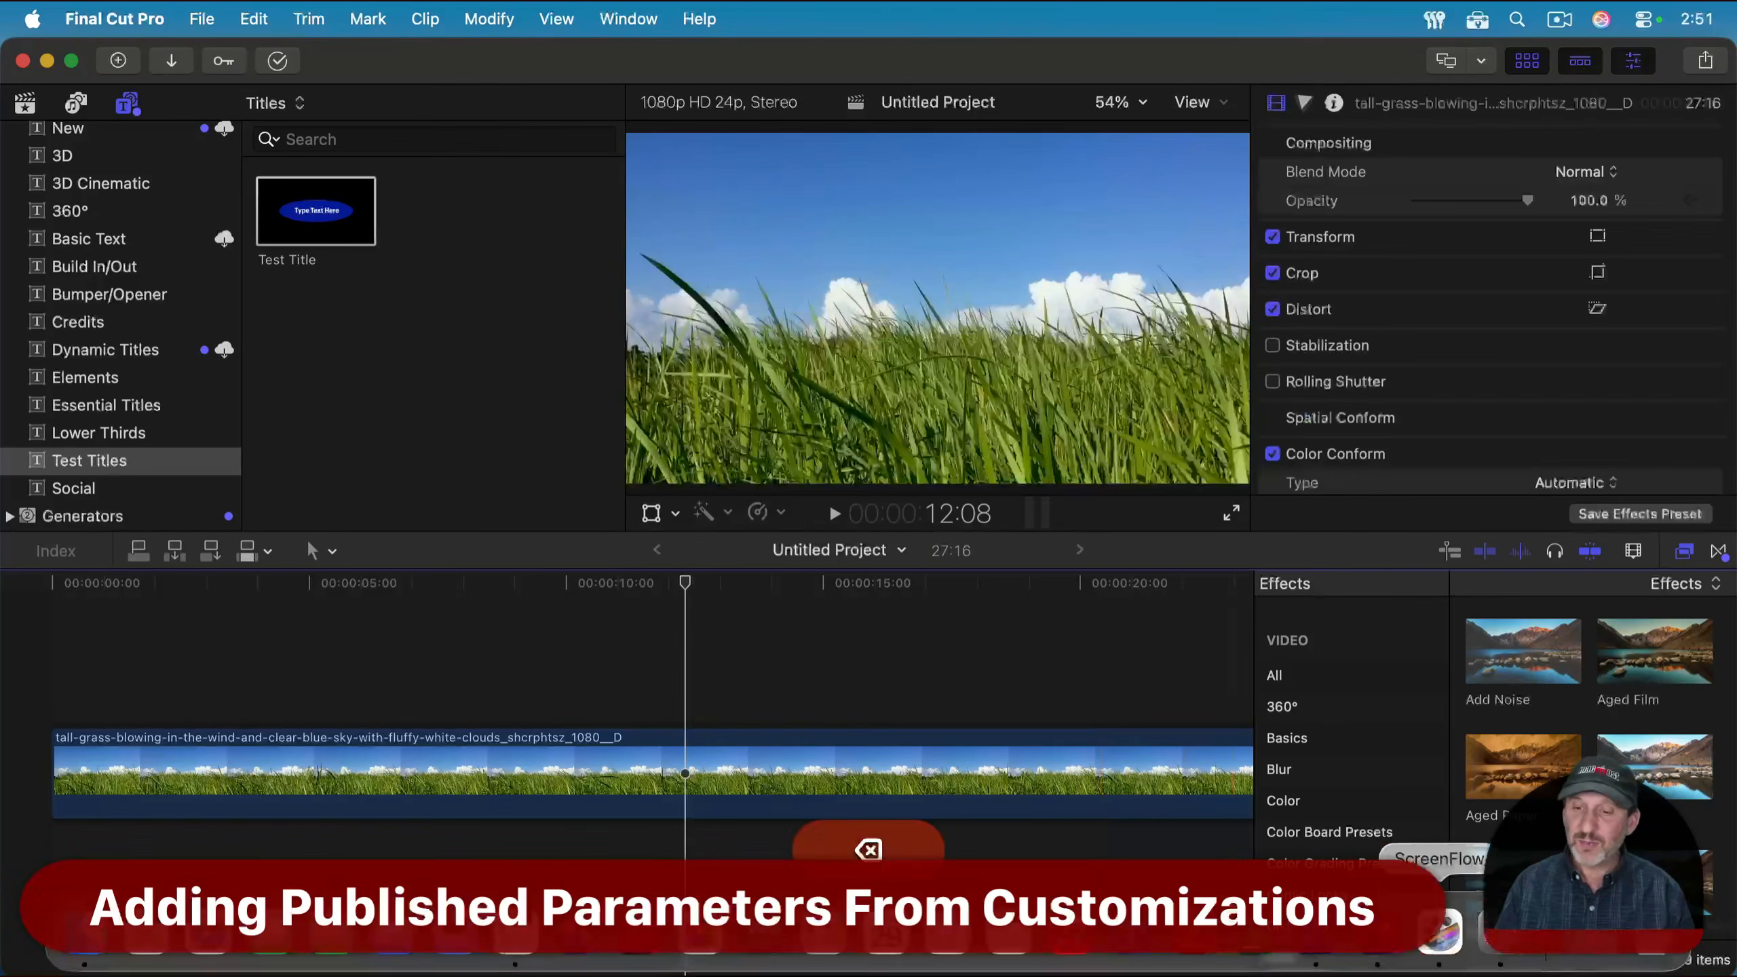
click(1392, 952)
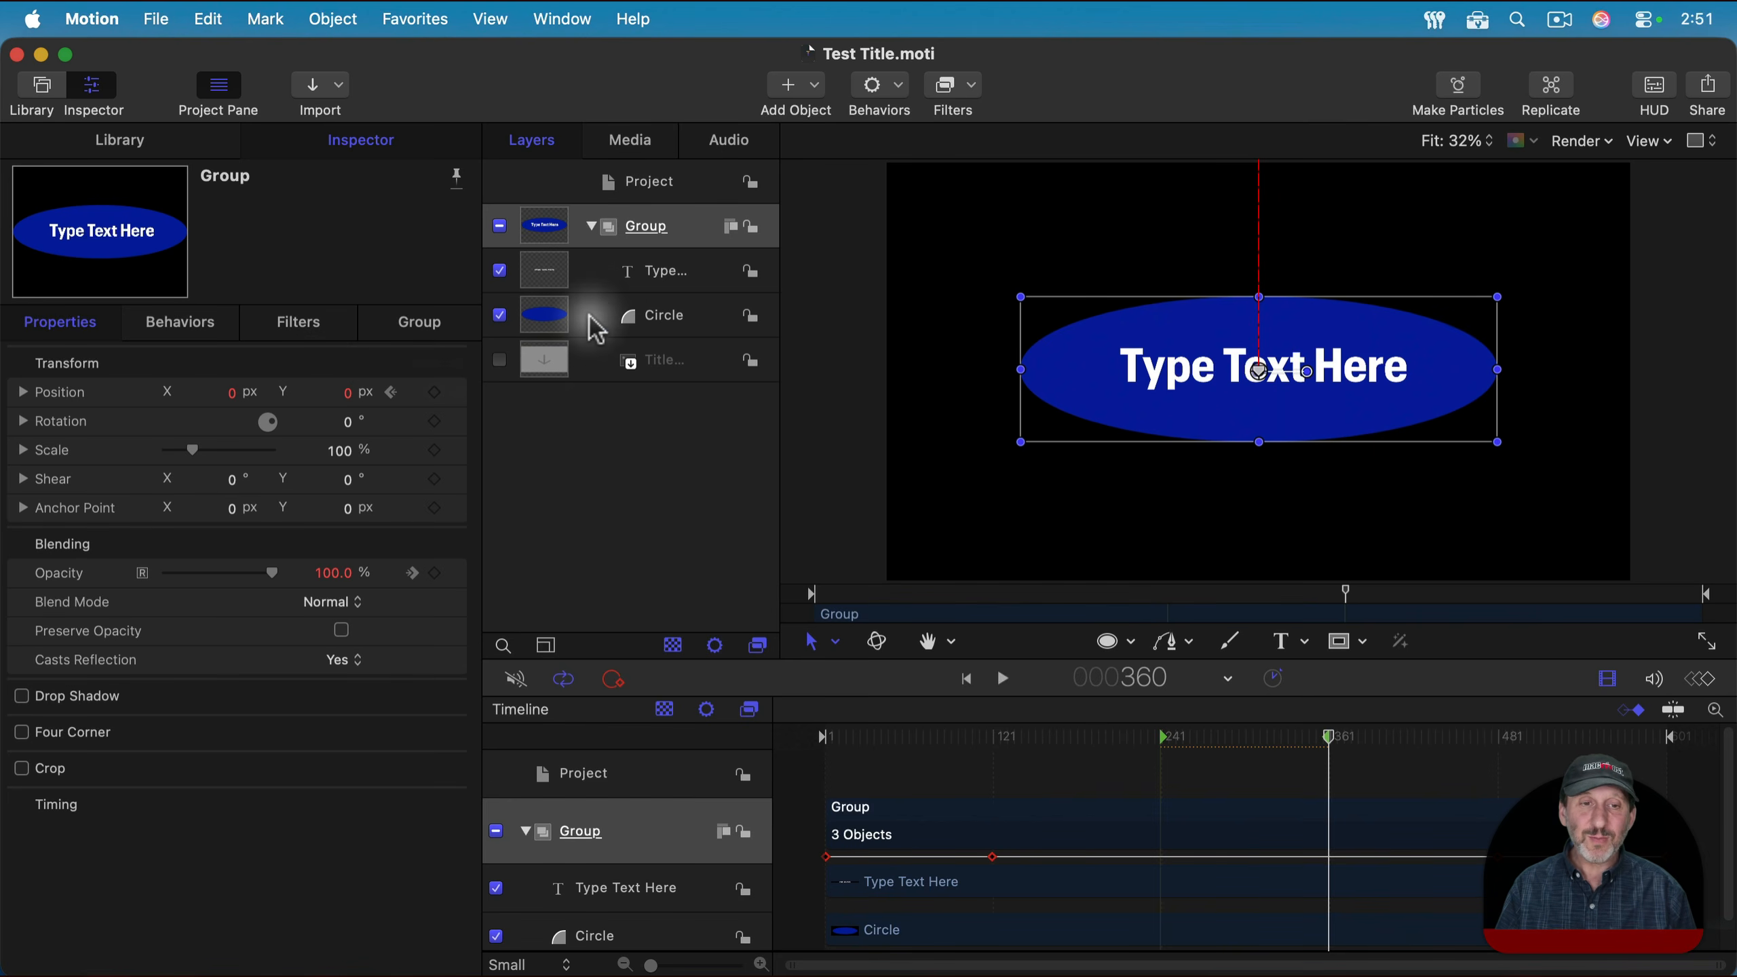
Publish the Circle shape's Fill Color parameter and inspect it among the project's published parameters.
click(536, 323)
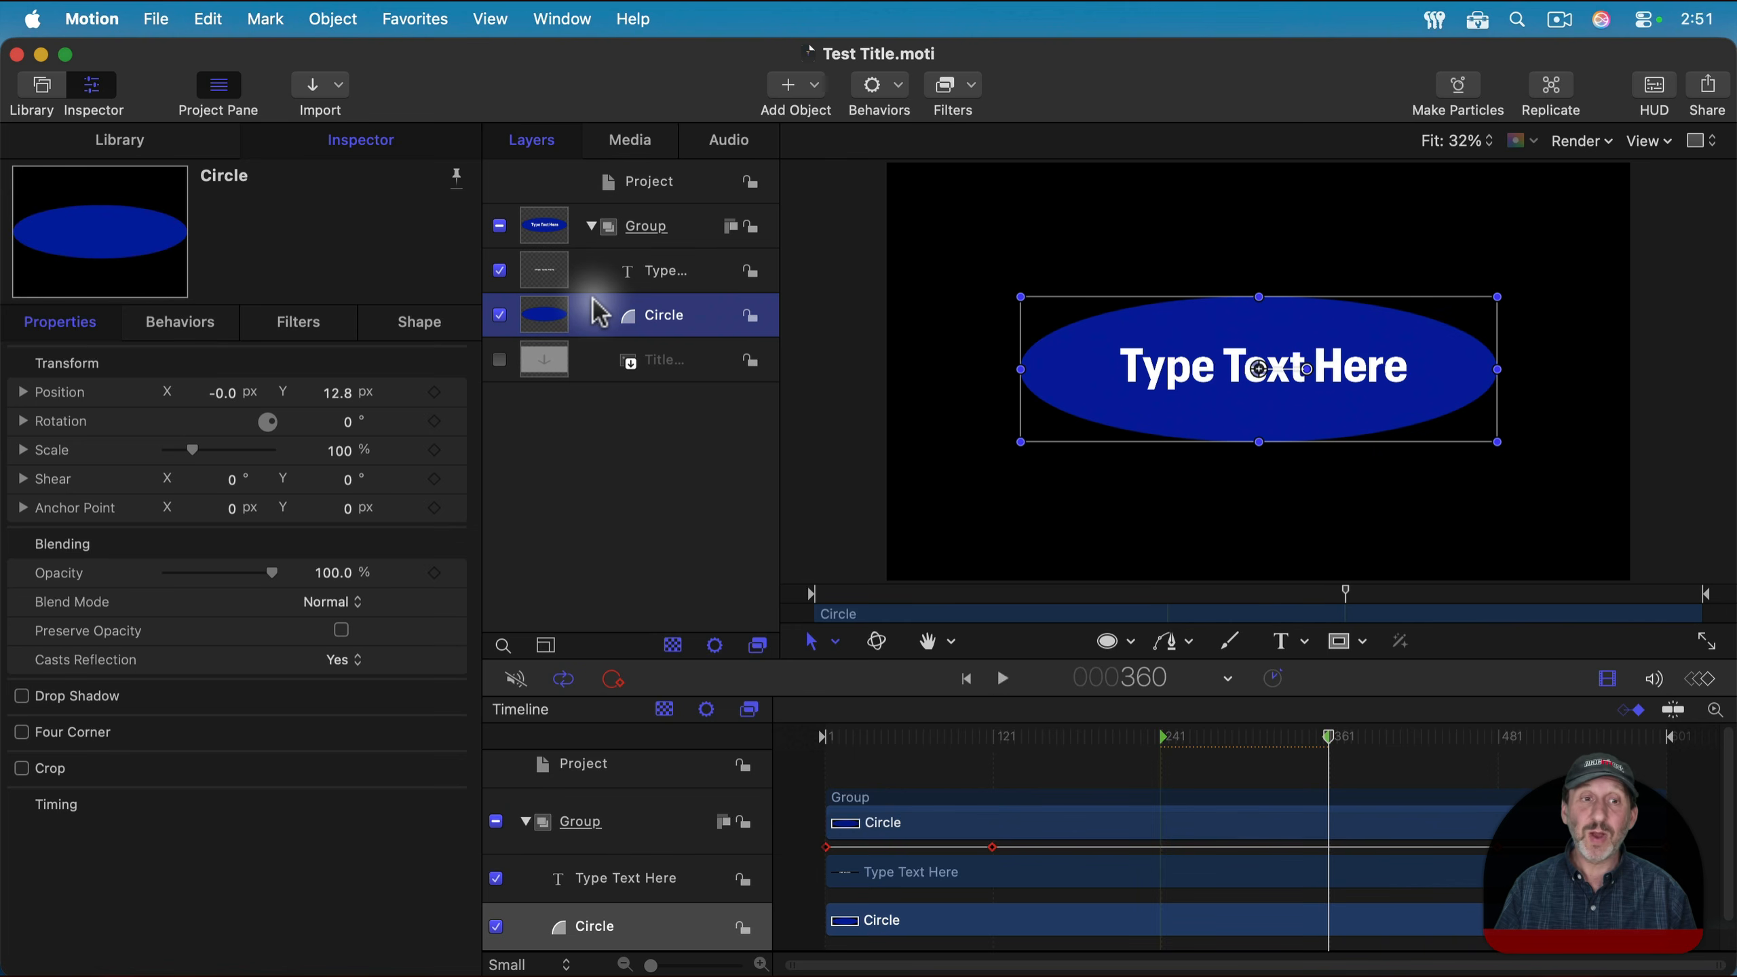
click(415, 325)
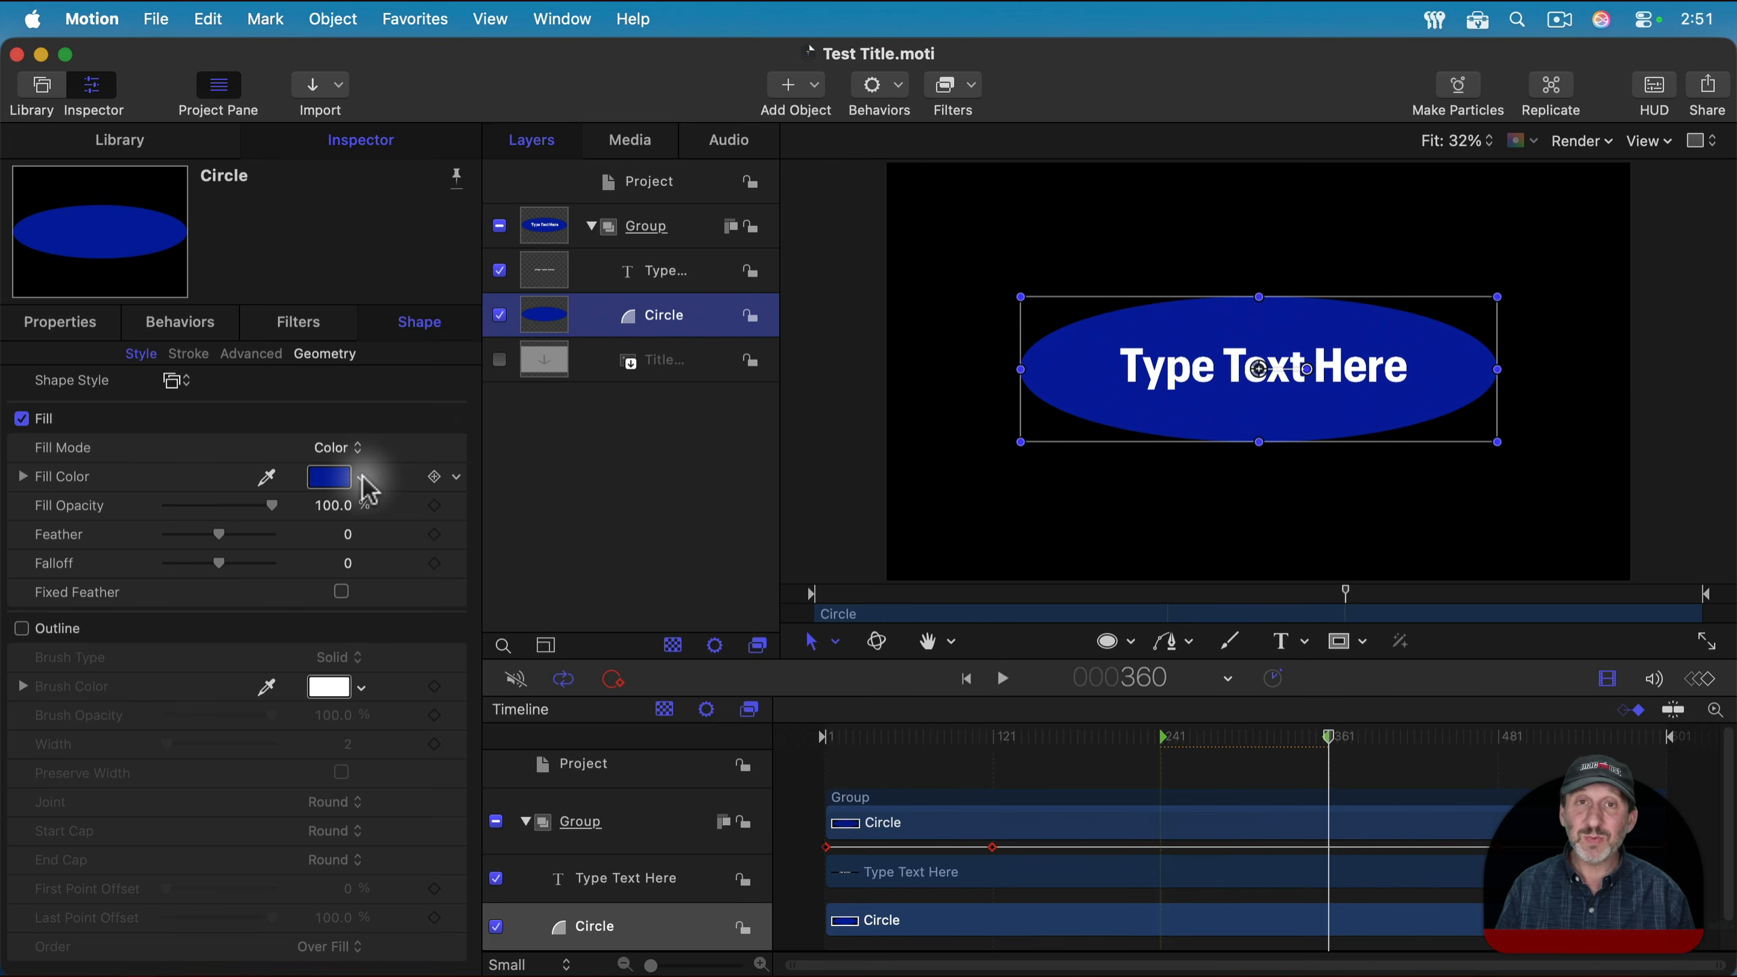
click(456, 479)
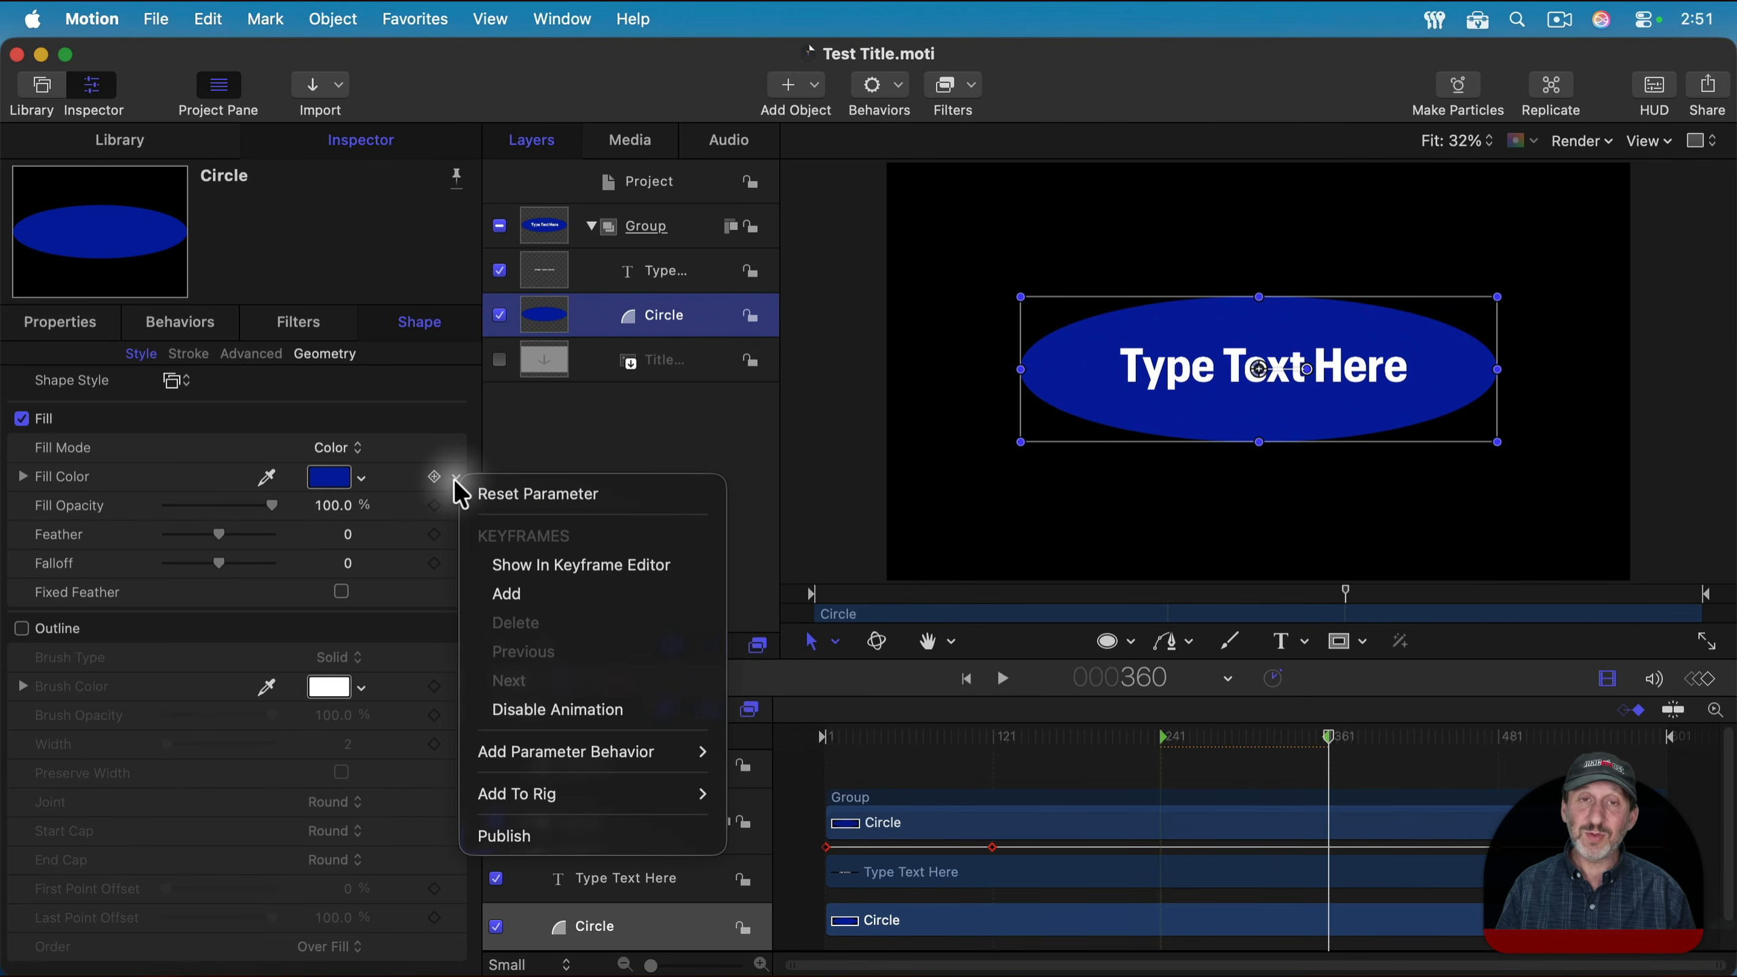
click(543, 840)
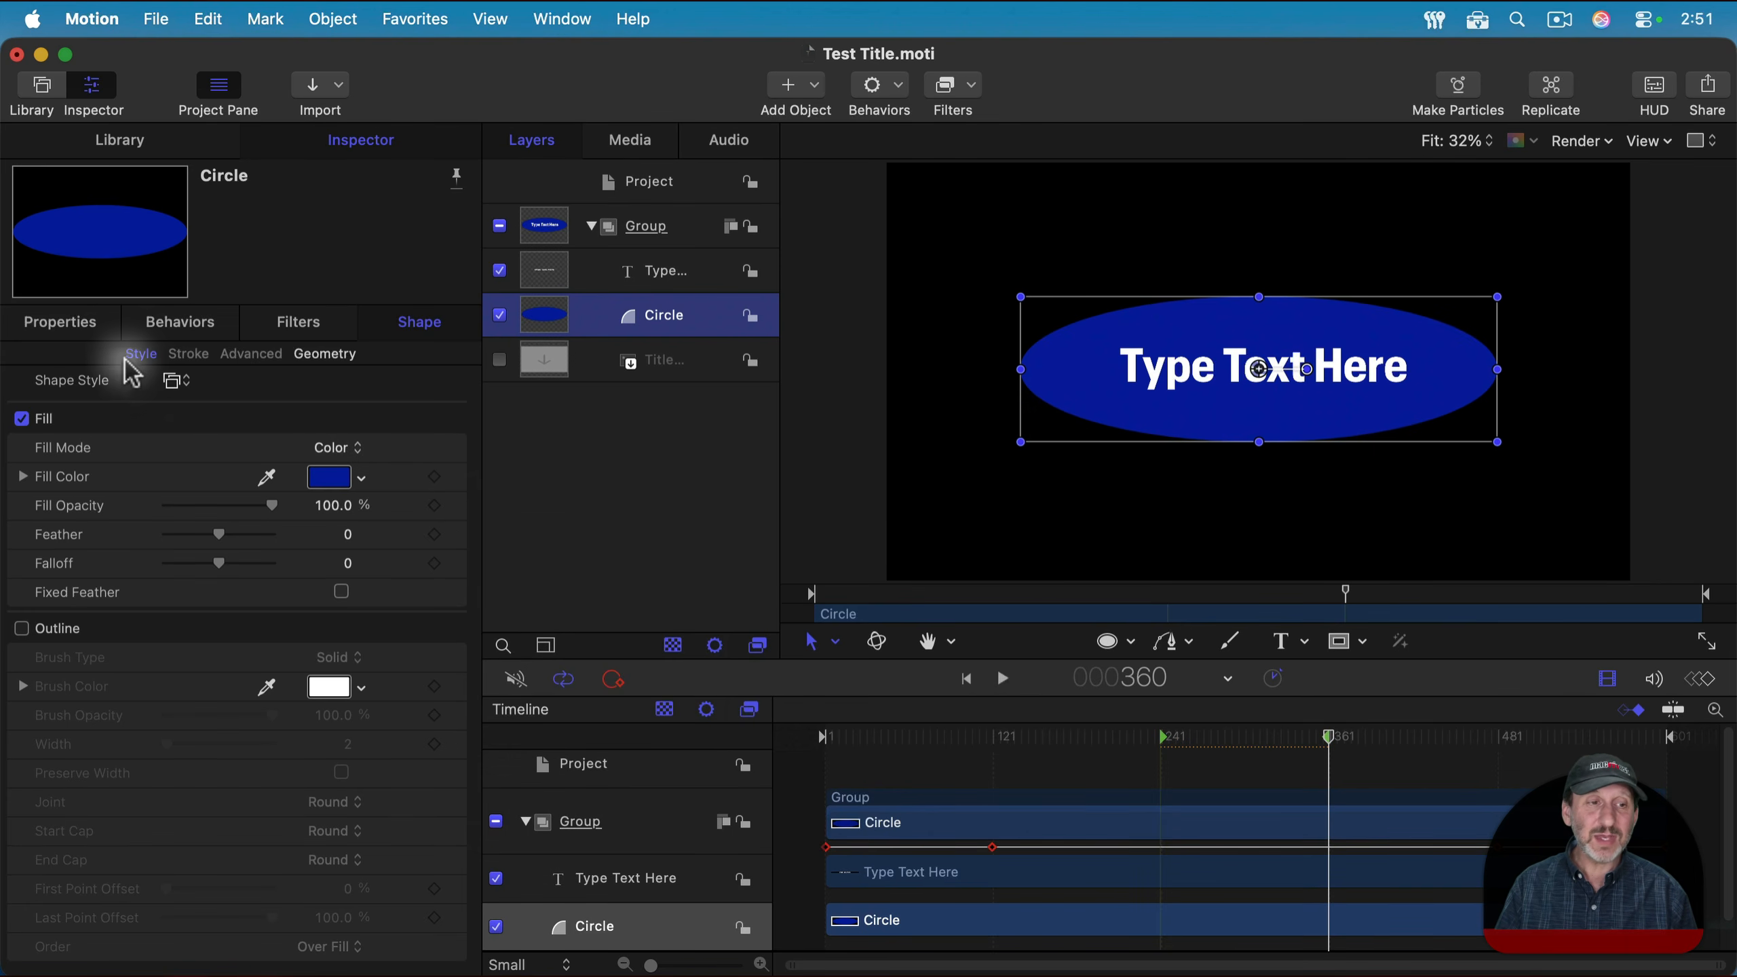
click(671, 184)
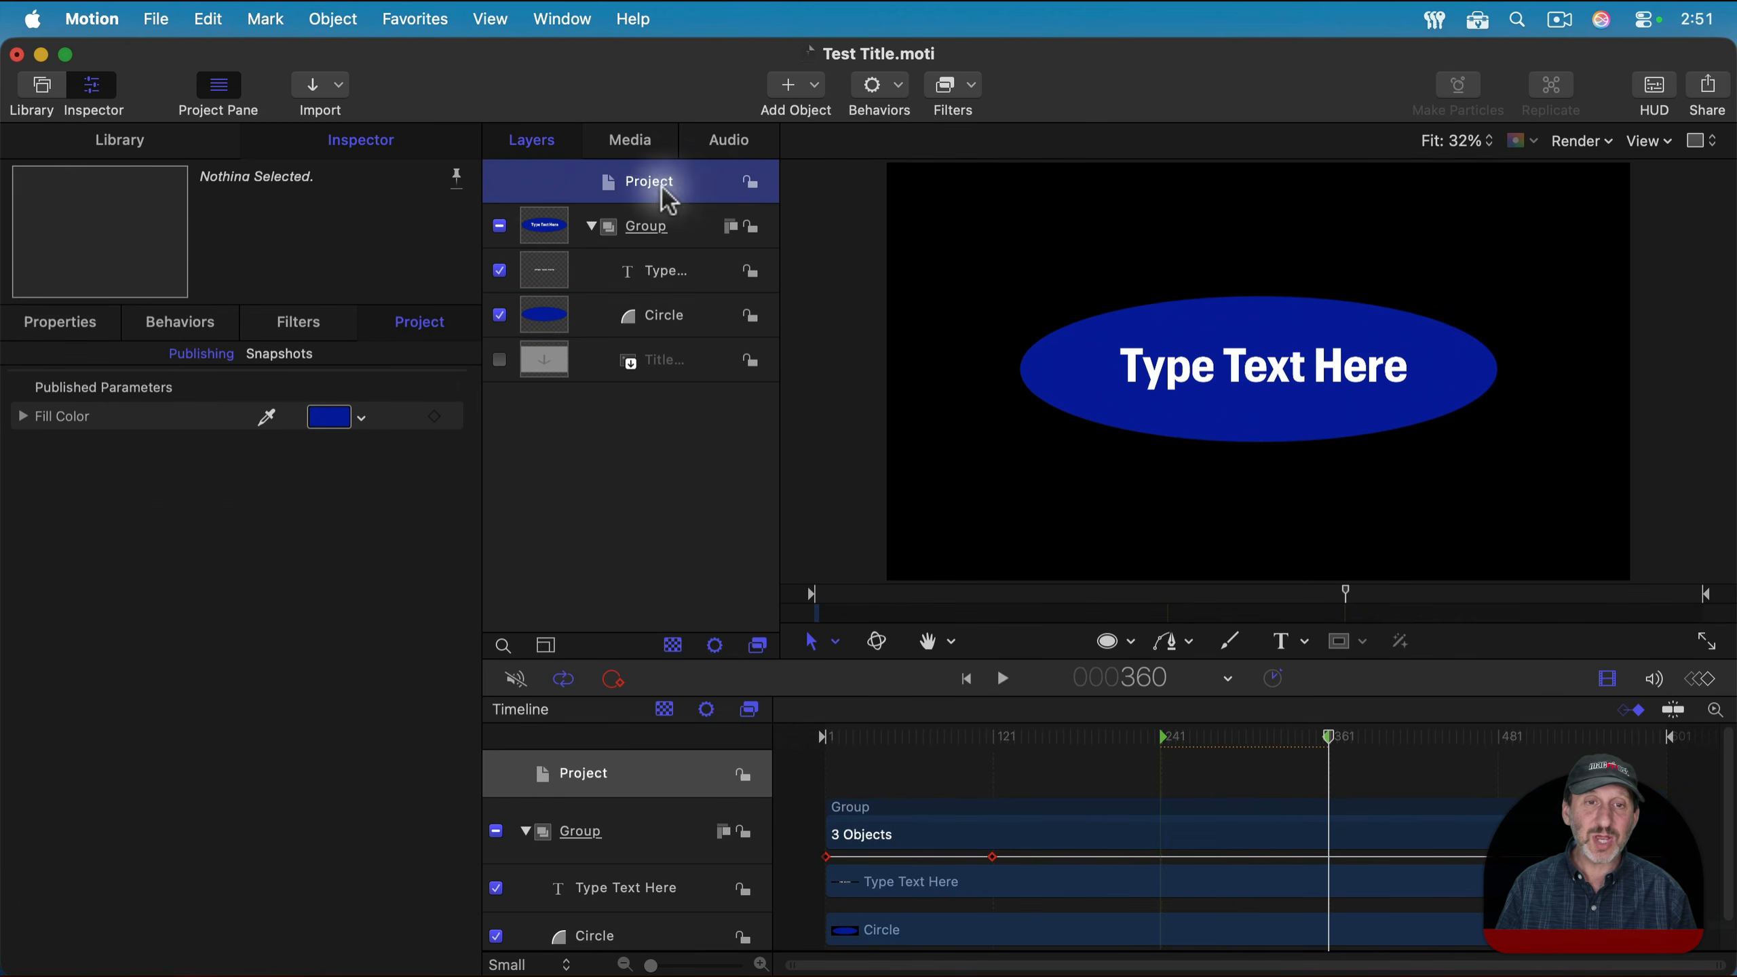
click(22, 416)
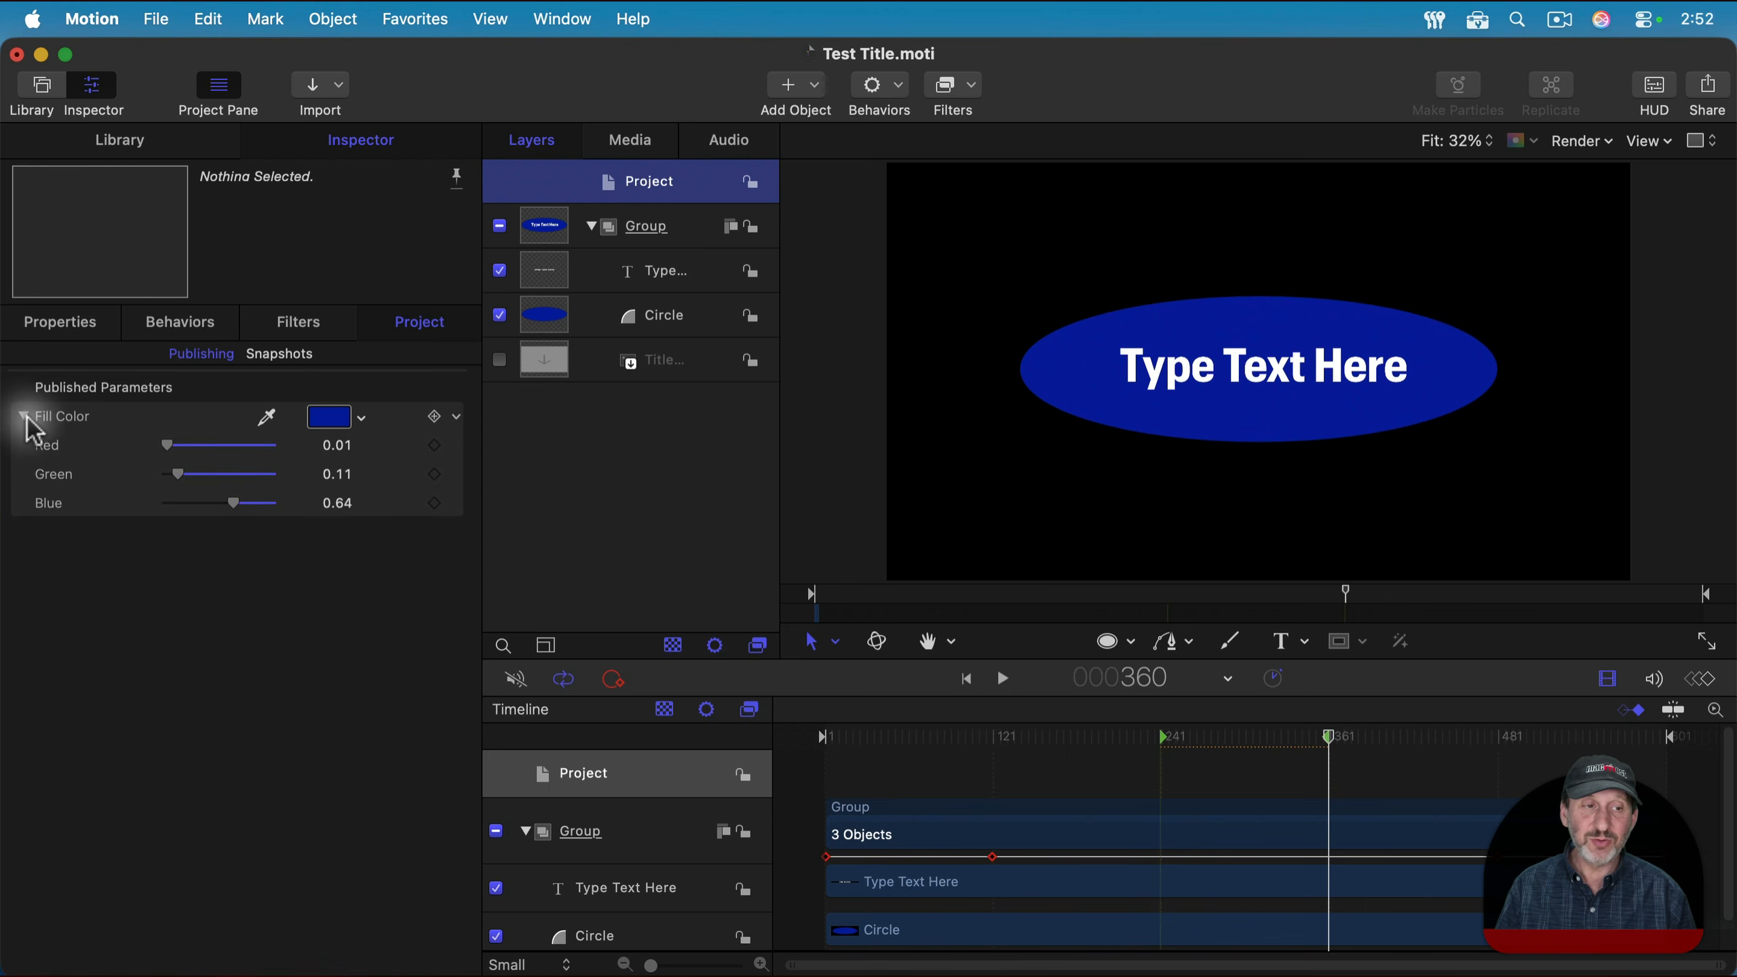
click(23, 417)
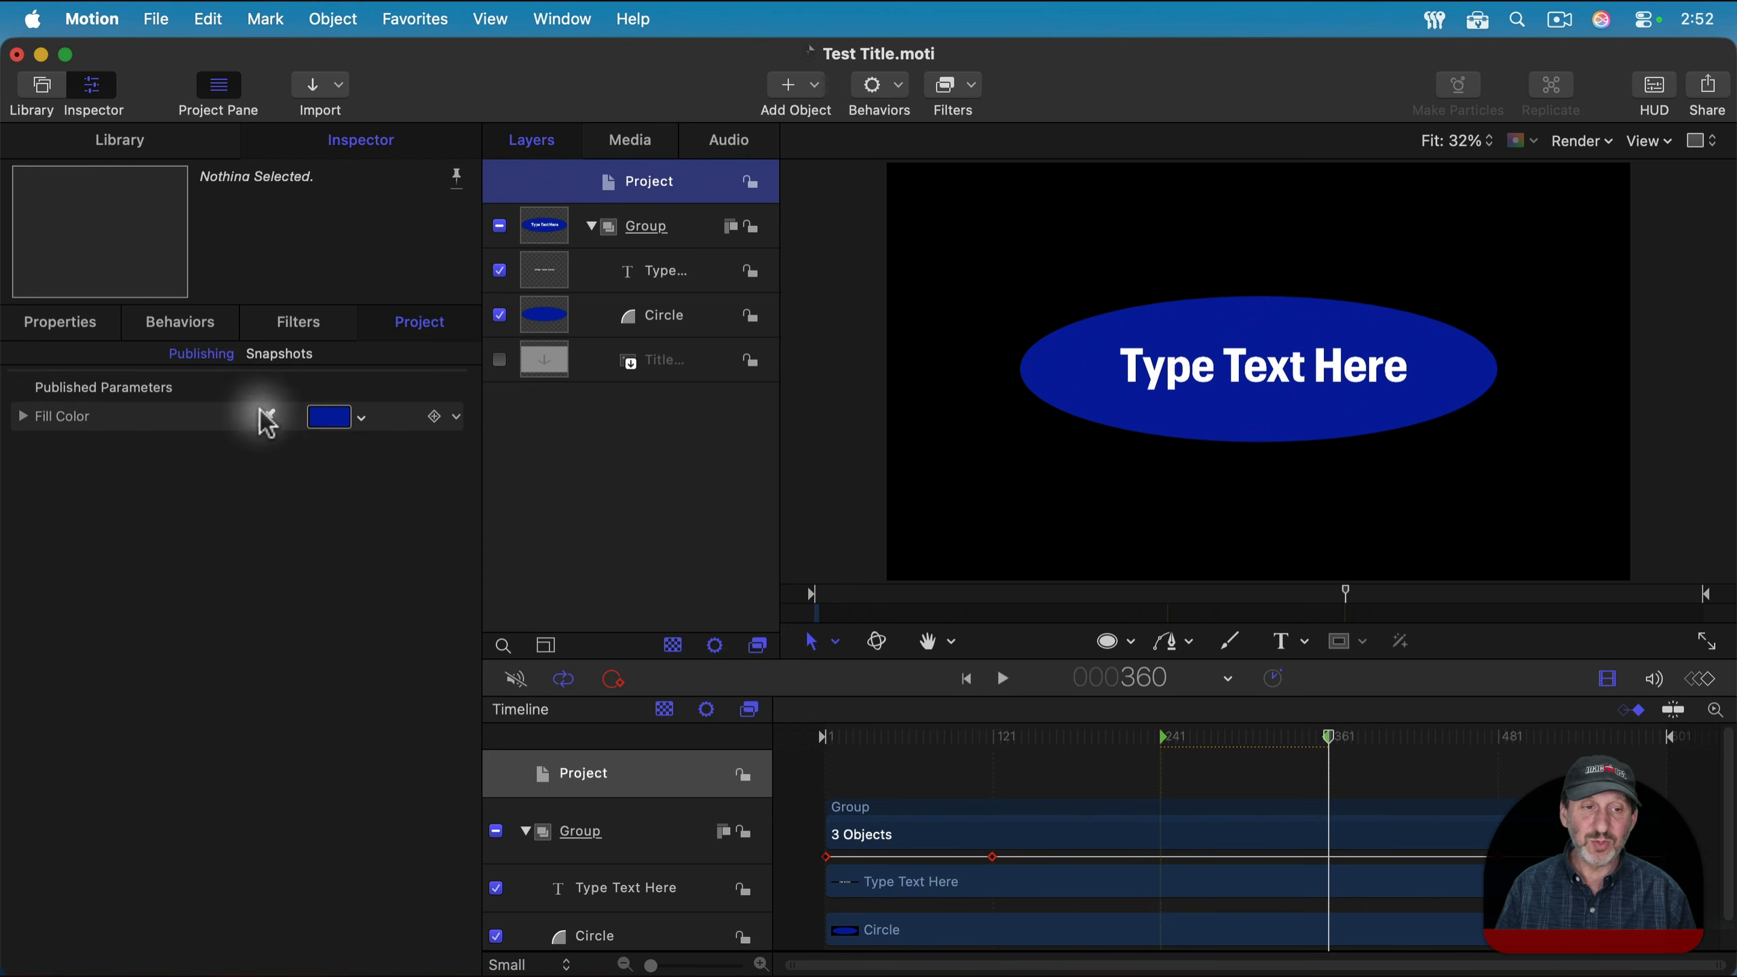
Rename the published Fill Color parameter to Shape Color and save the title template.
click(68, 421)
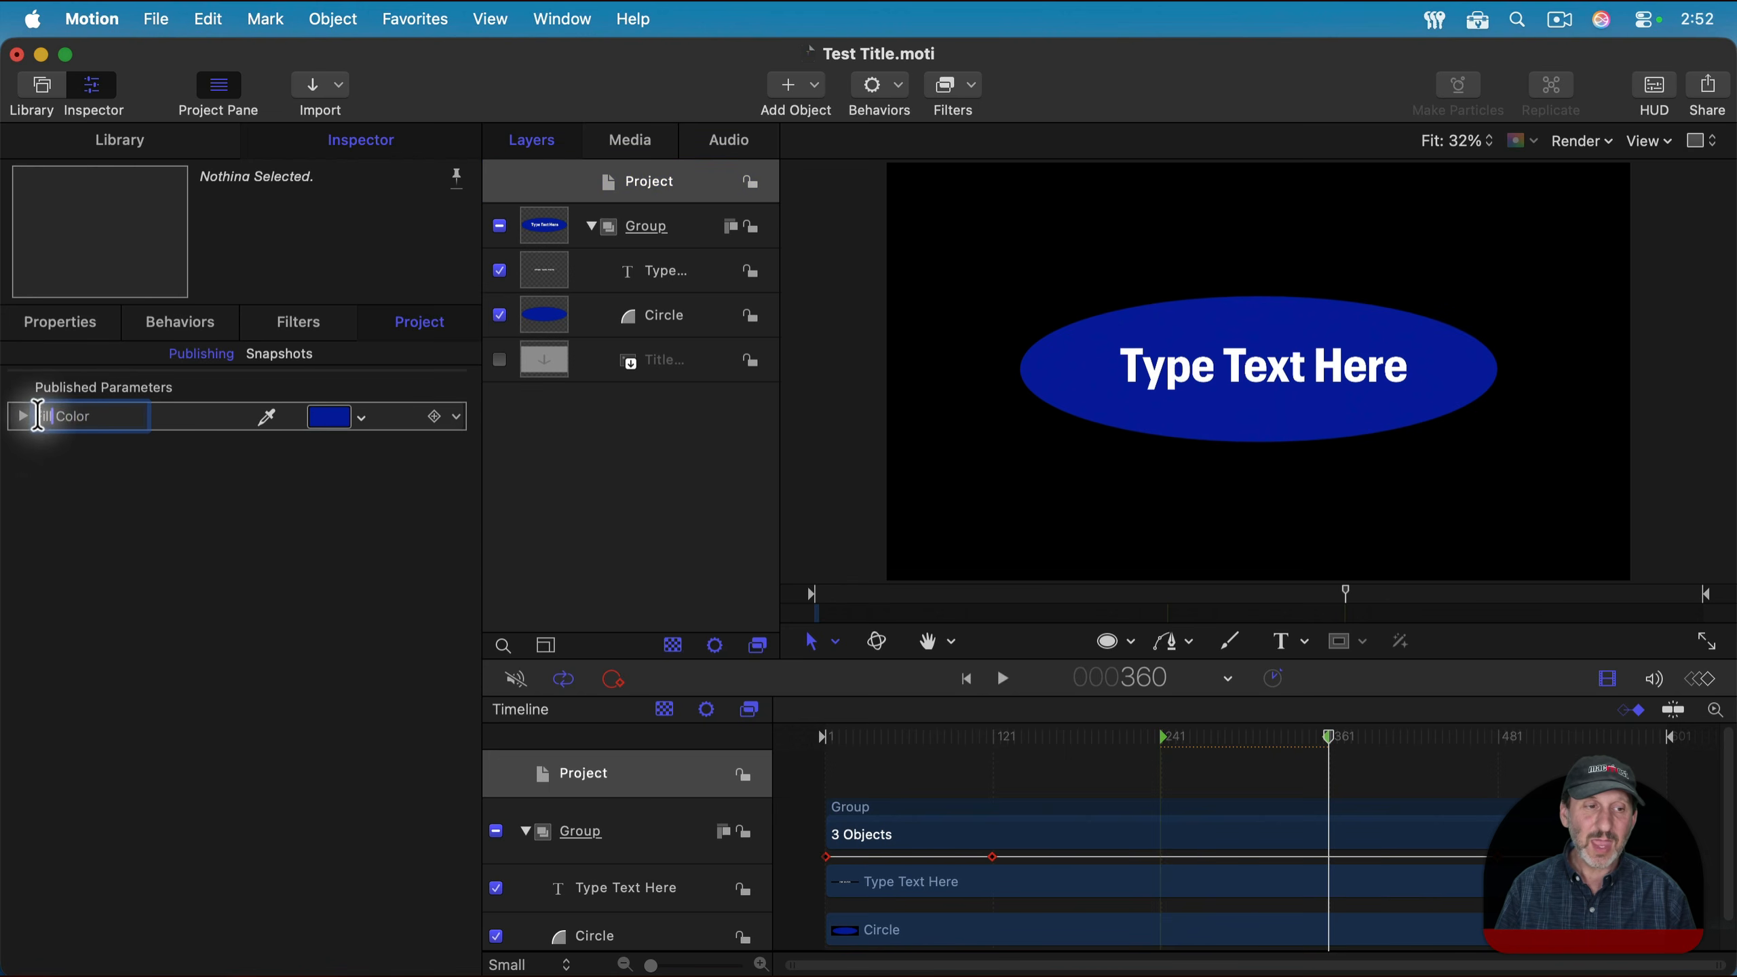
text(Shape)
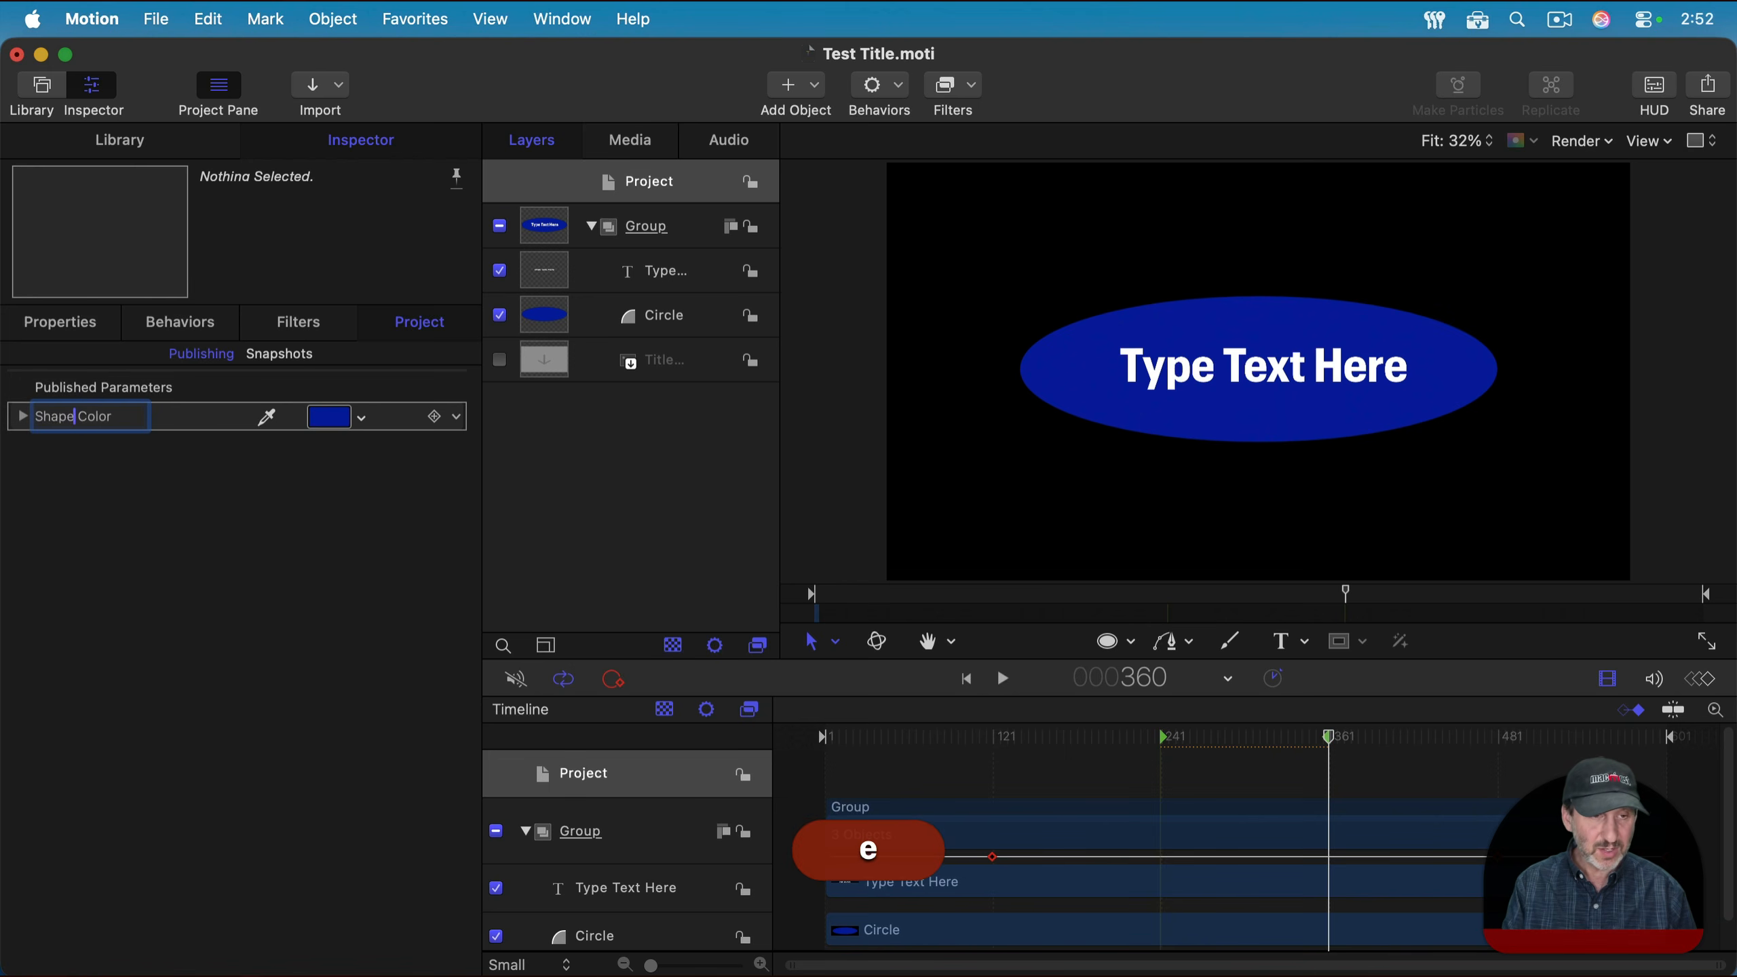
key(super+s)
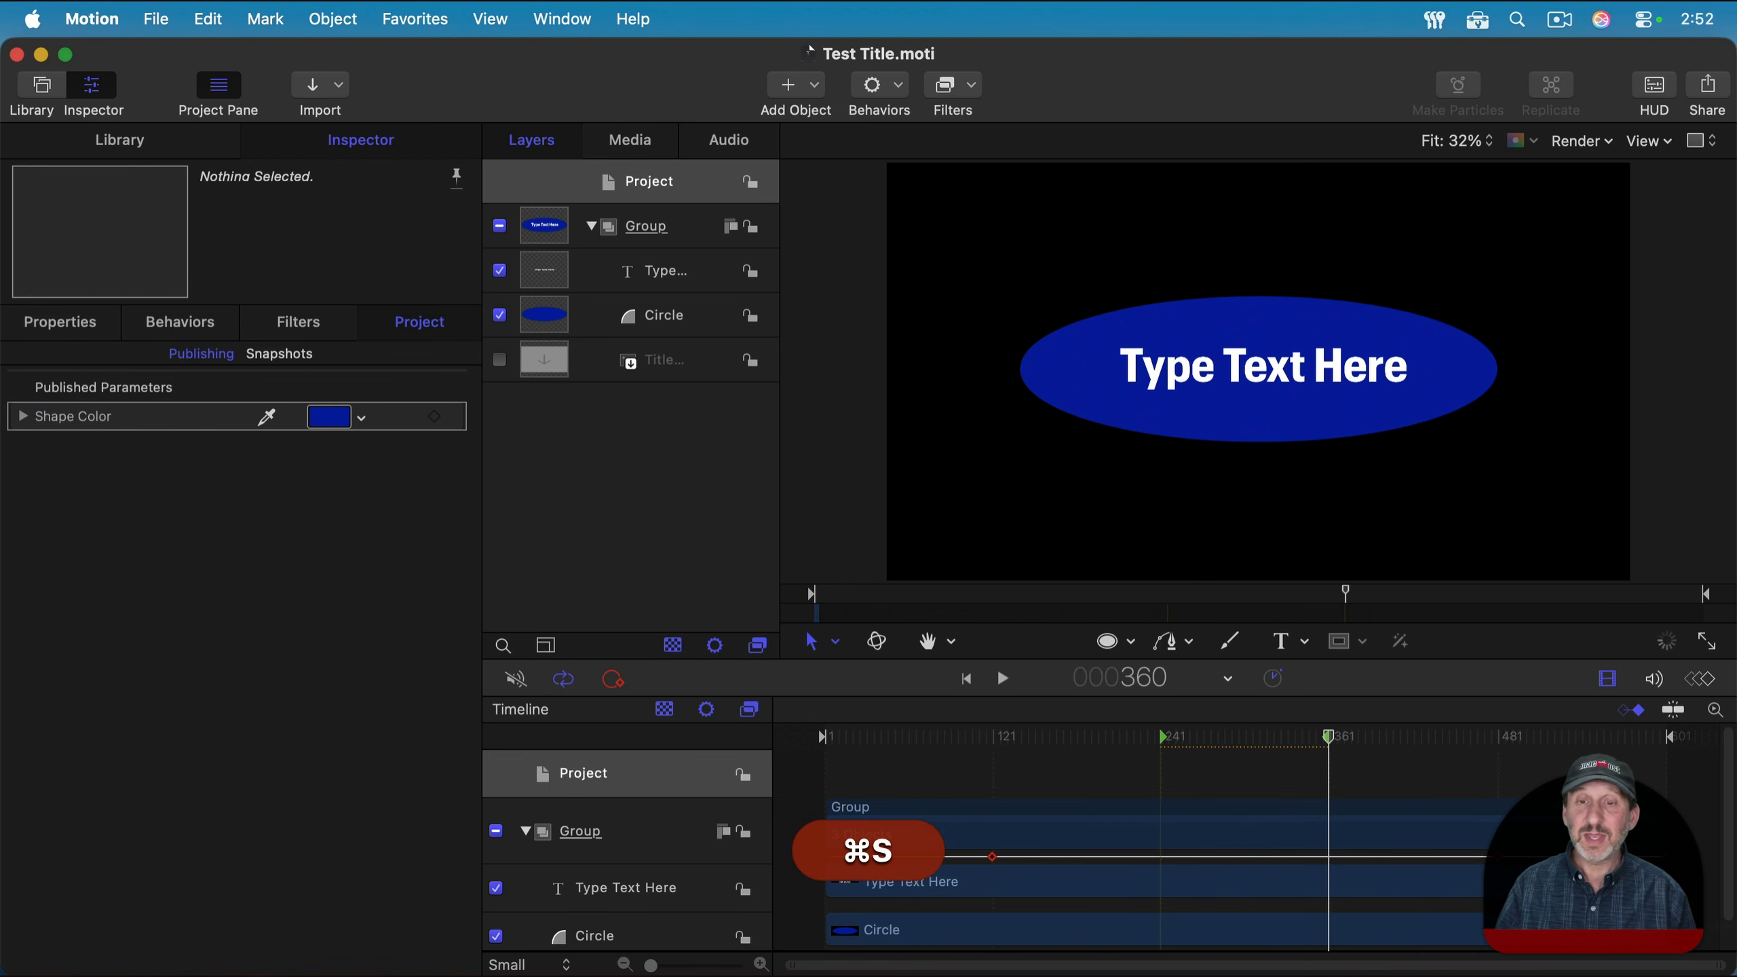
Switch to Final Cut Pro, add Test Title above the grass clip and show a frame in the middle of the title.
mouse_move(1196, 971)
click(1325, 947)
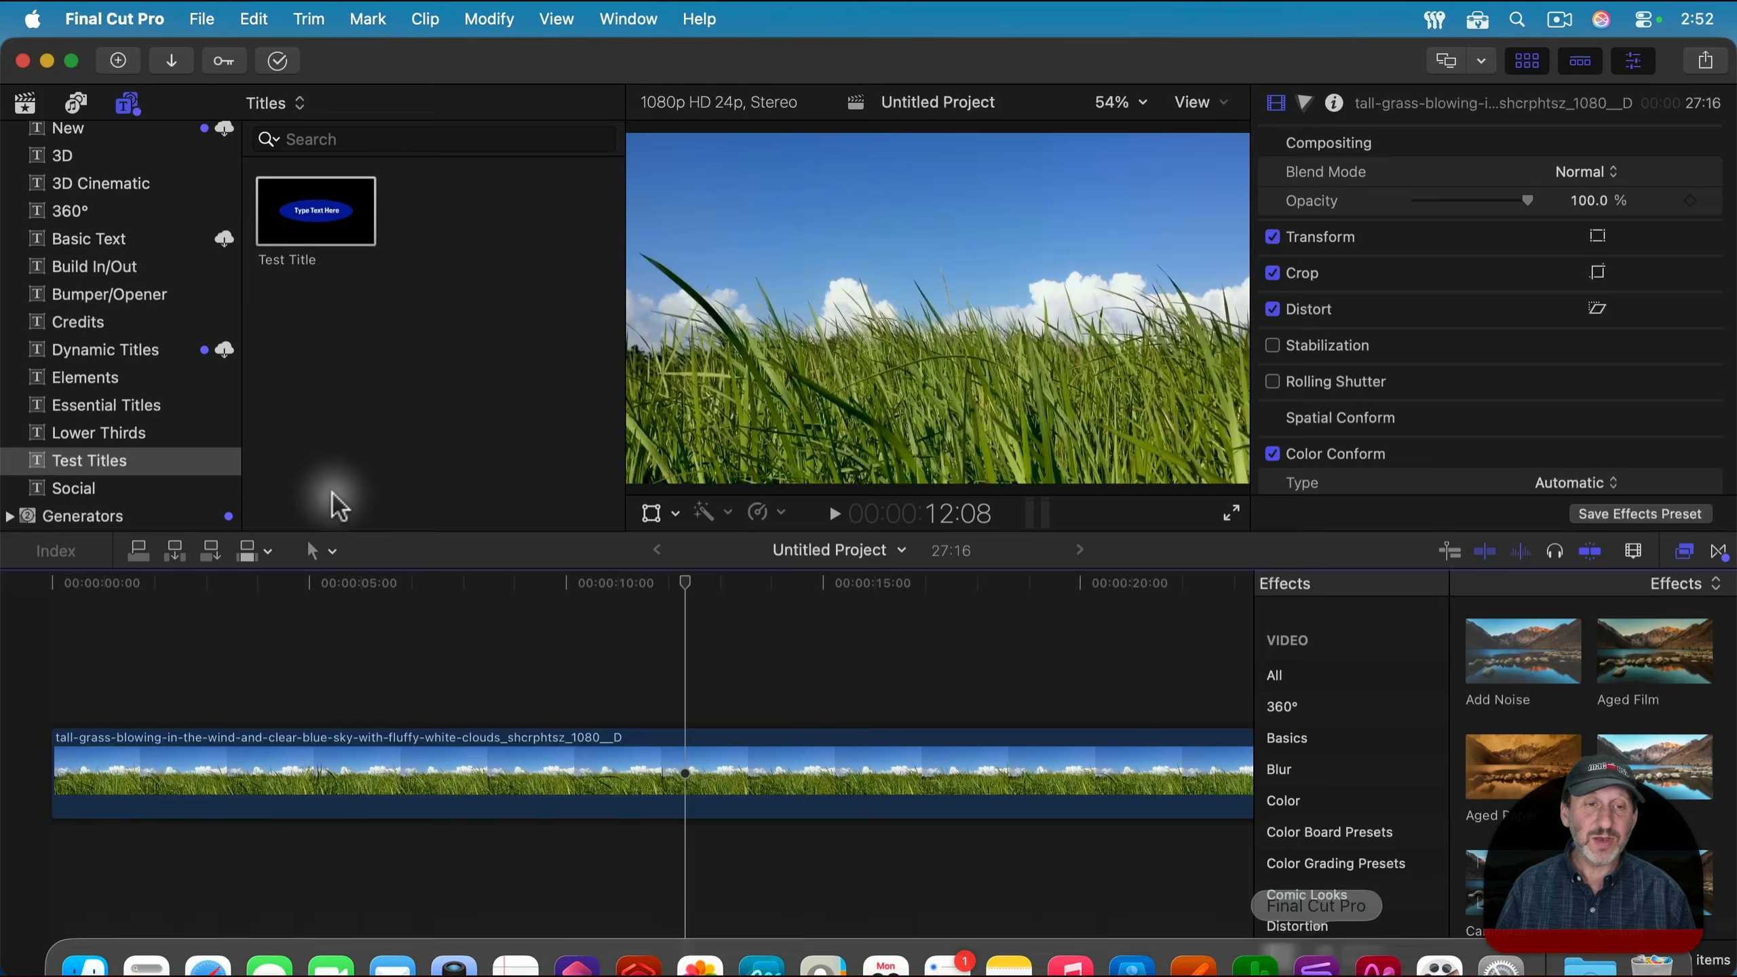
drag(335, 263, 253, 665)
click(431, 582)
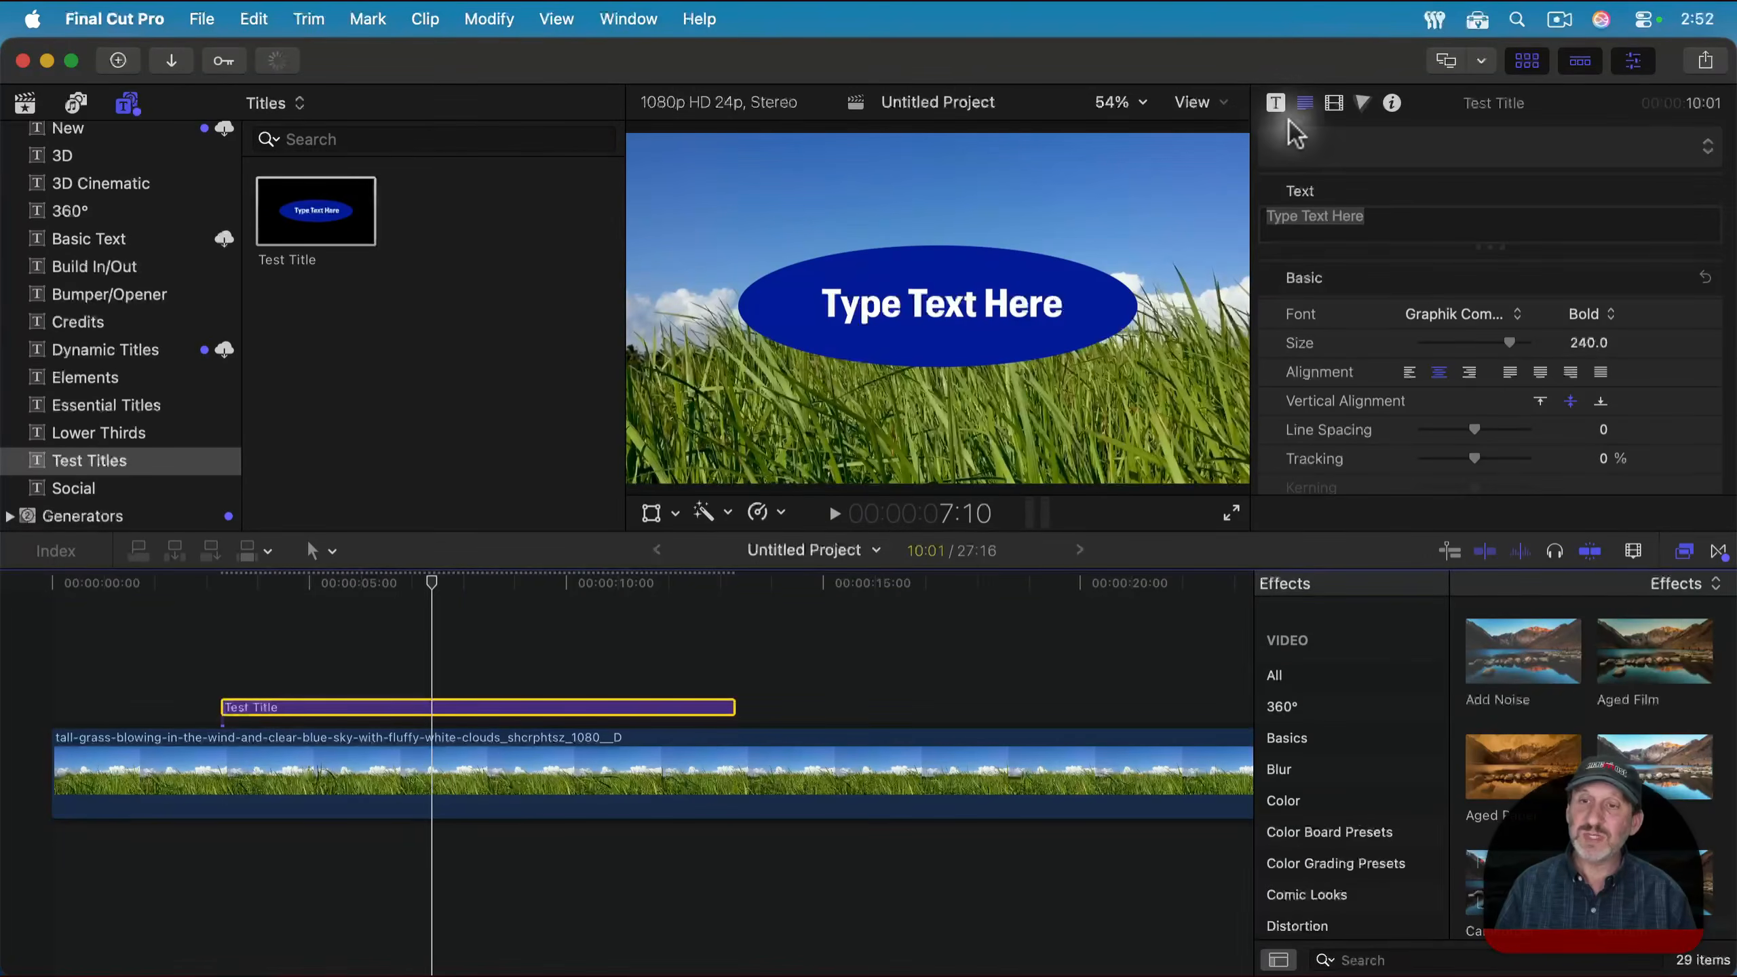
Change the test title's published Shape Color to a brownish orange.
click(1276, 108)
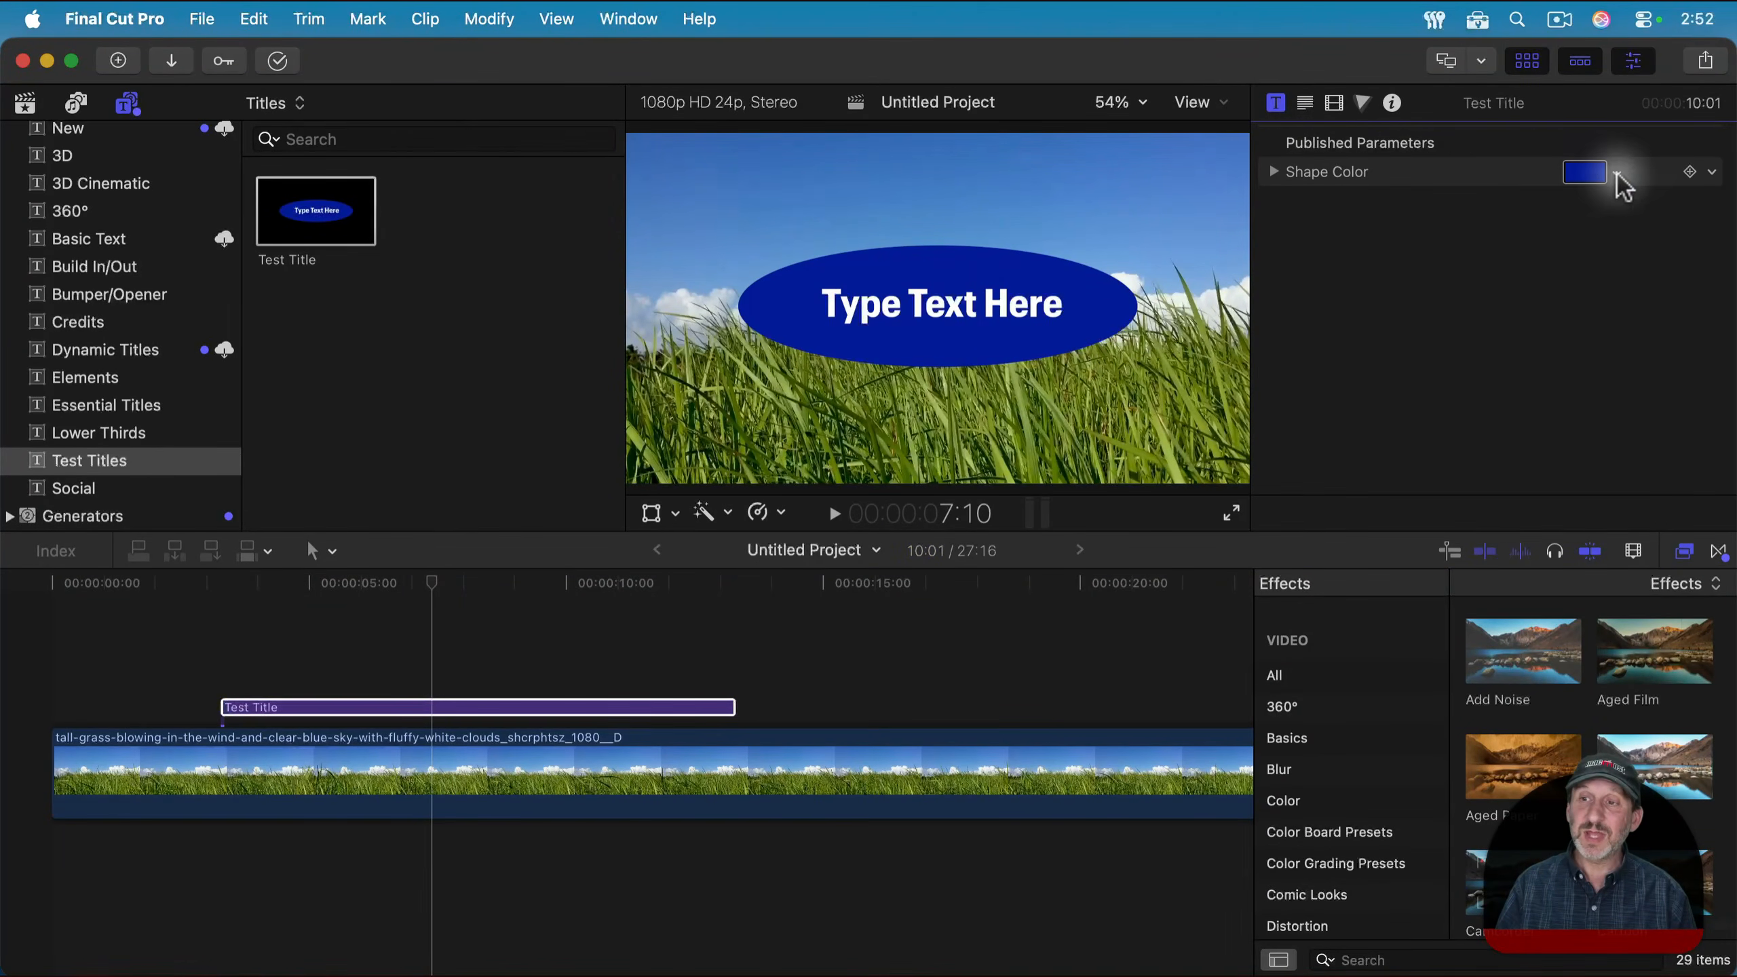
click(1585, 172)
mouse_move(193, 667)
mouse_down()
mouse_move(194, 686)
mouse_move(212, 658)
mouse_up()
click(10, 517)
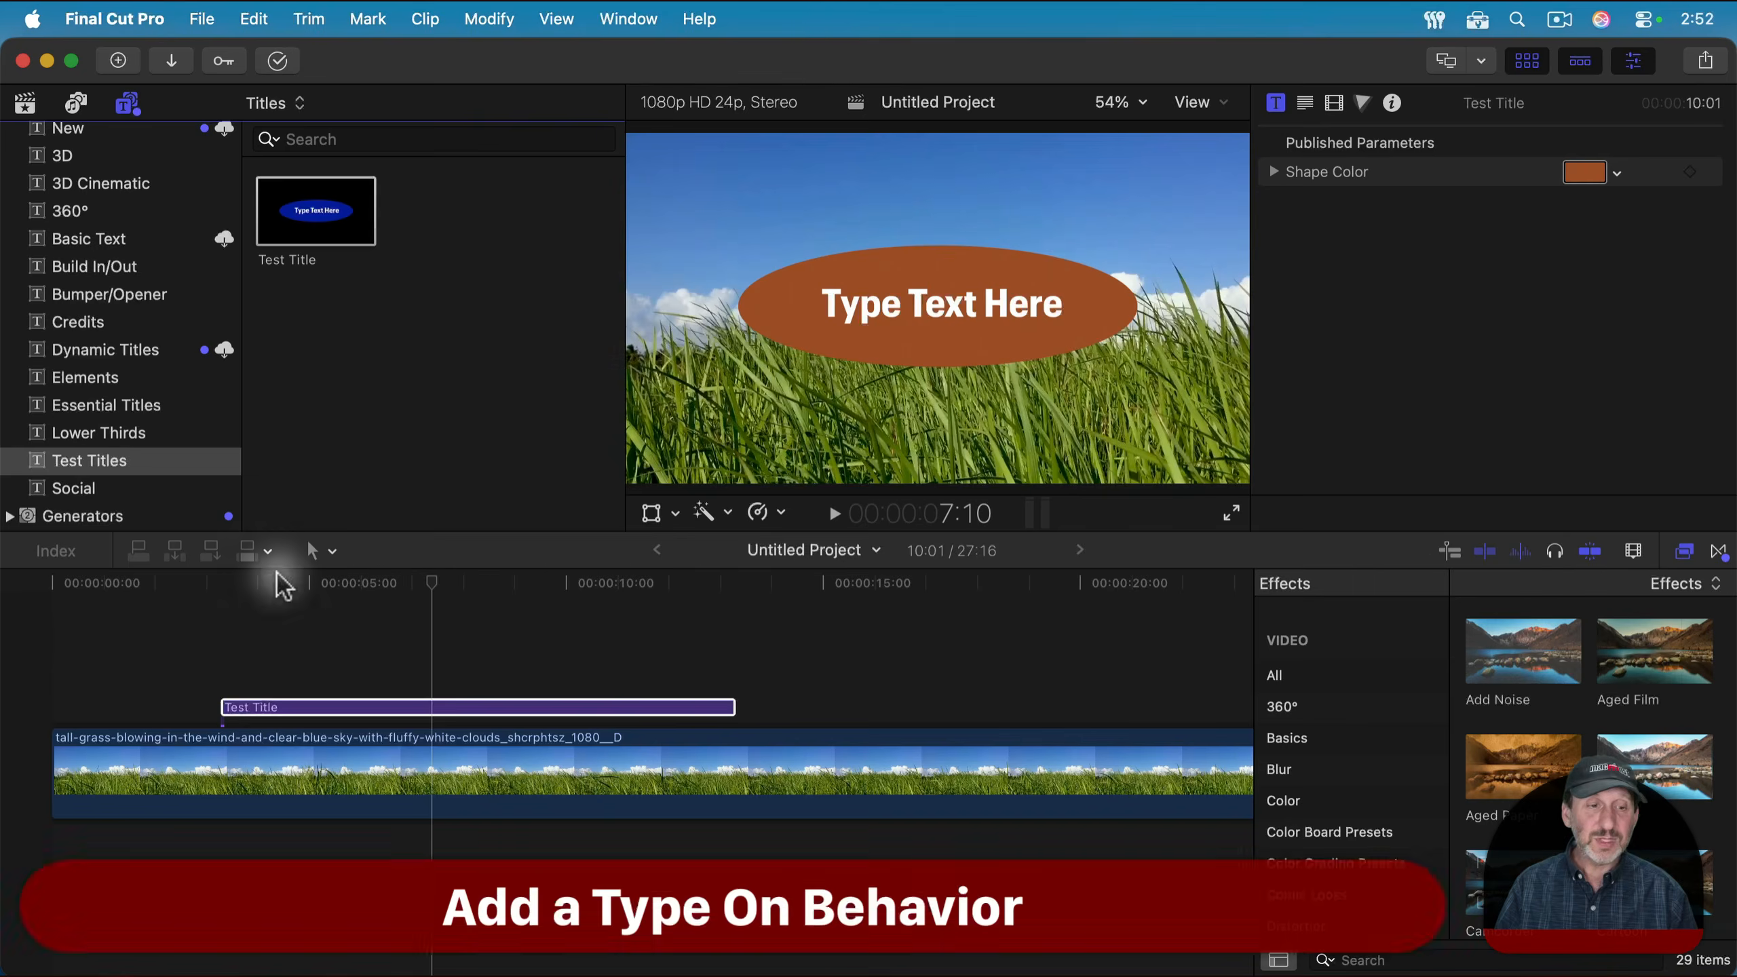
Delete the test title from above the grass clip and return to the Motion template.
key(BackSpace)
key(BackSpace)
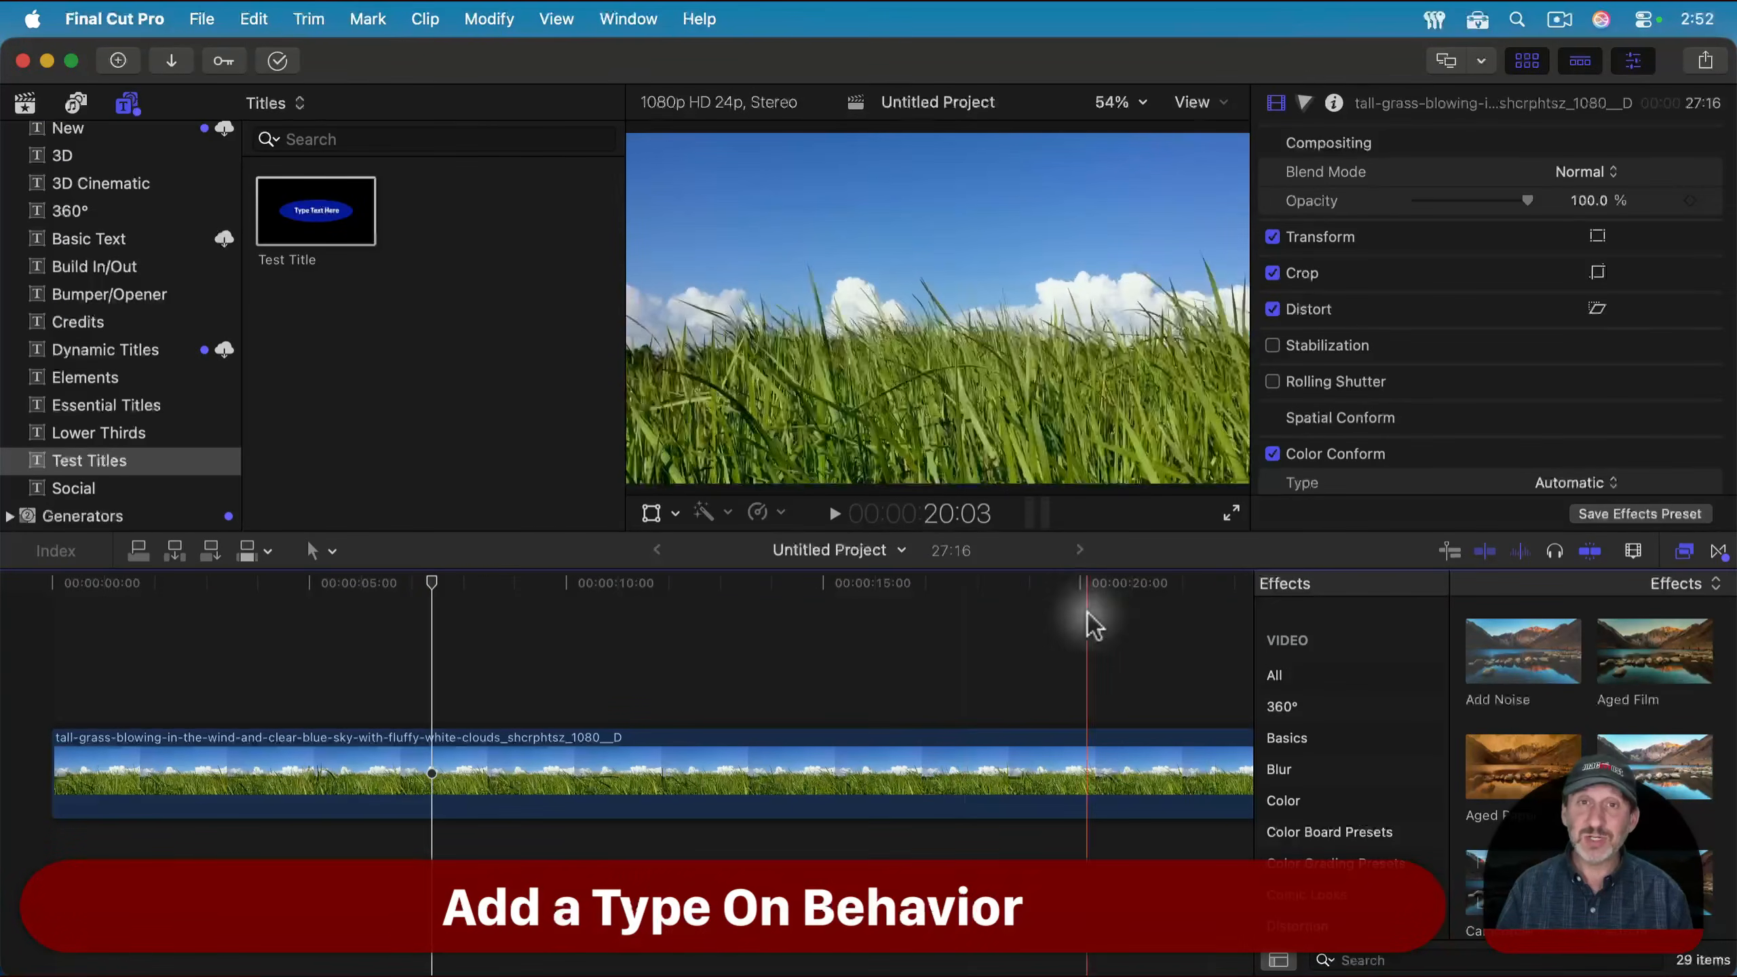
mouse_move(1319, 944)
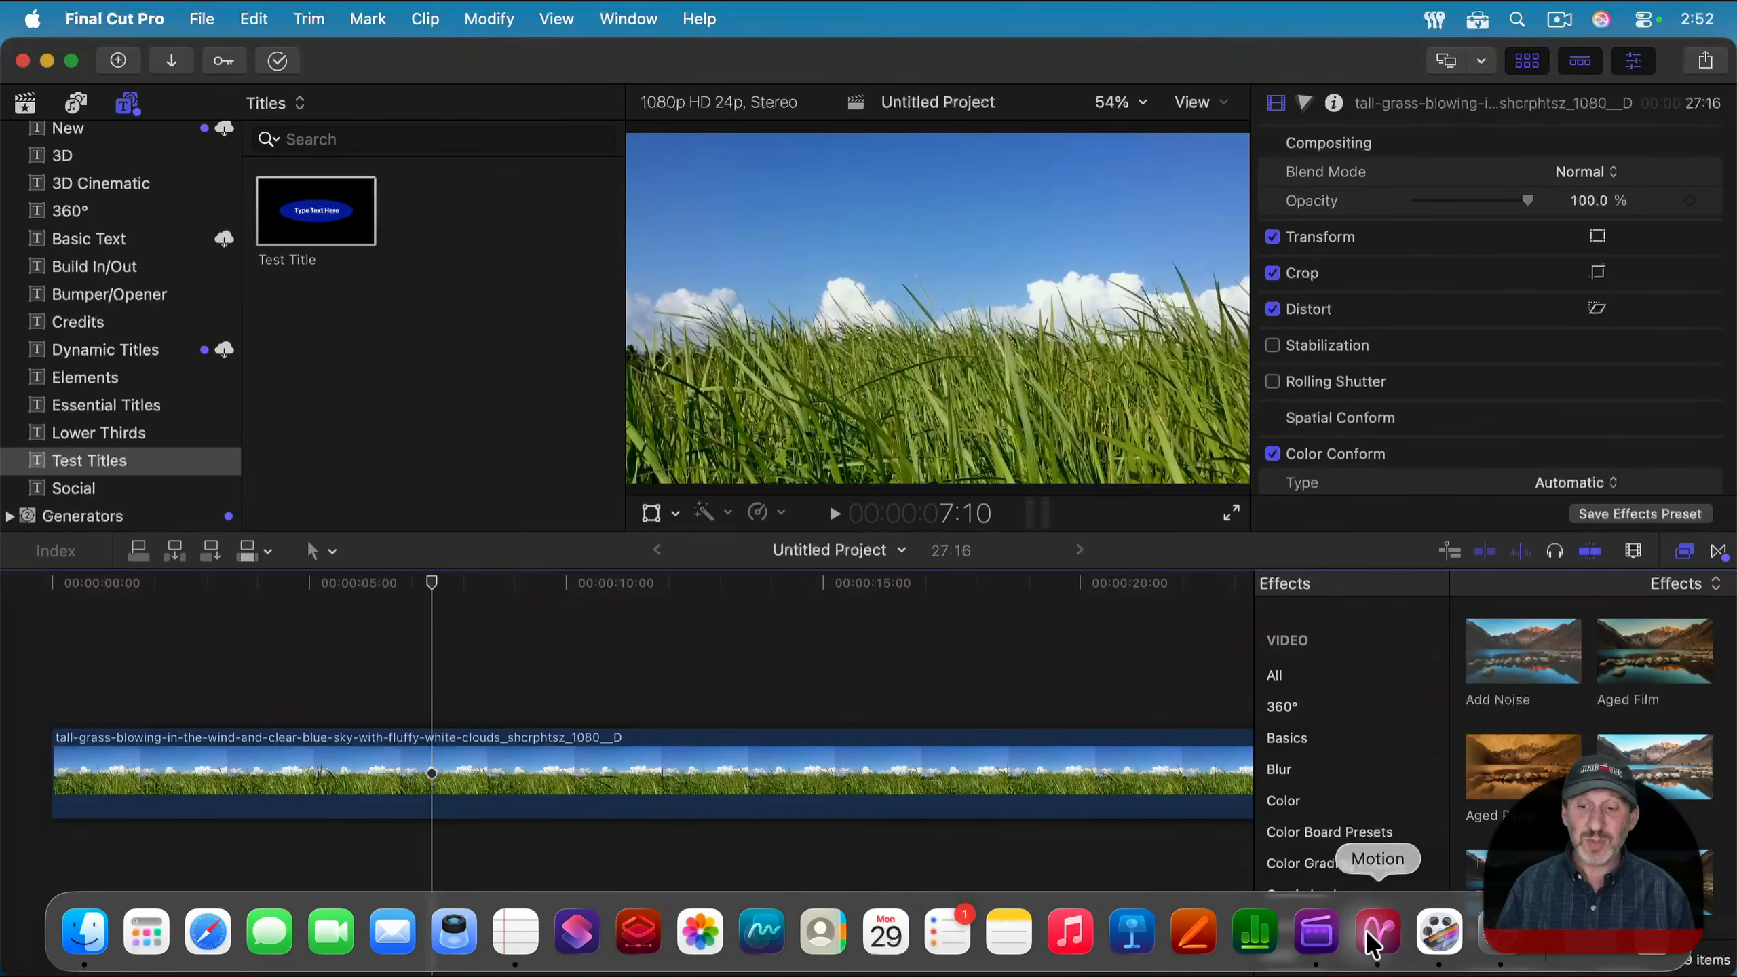
key(super+h)
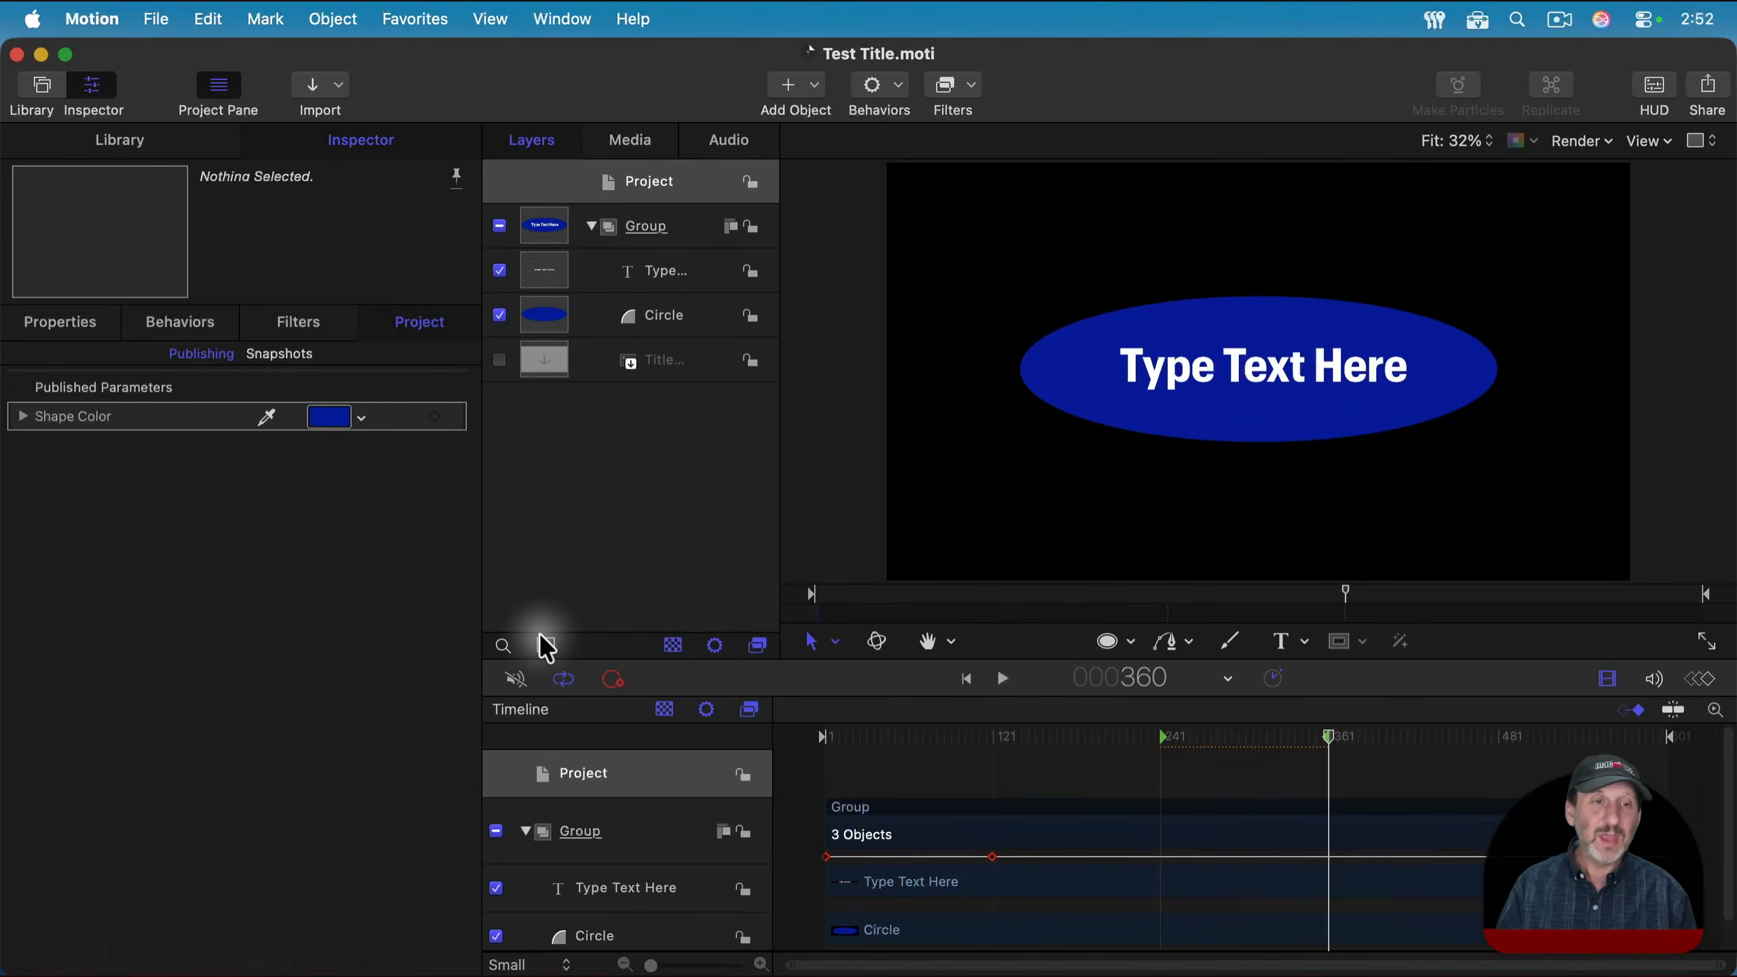
Apply the Type On text animation behavior to the Type Text Here layer and scrub through the timeline to preview it.
click(657, 277)
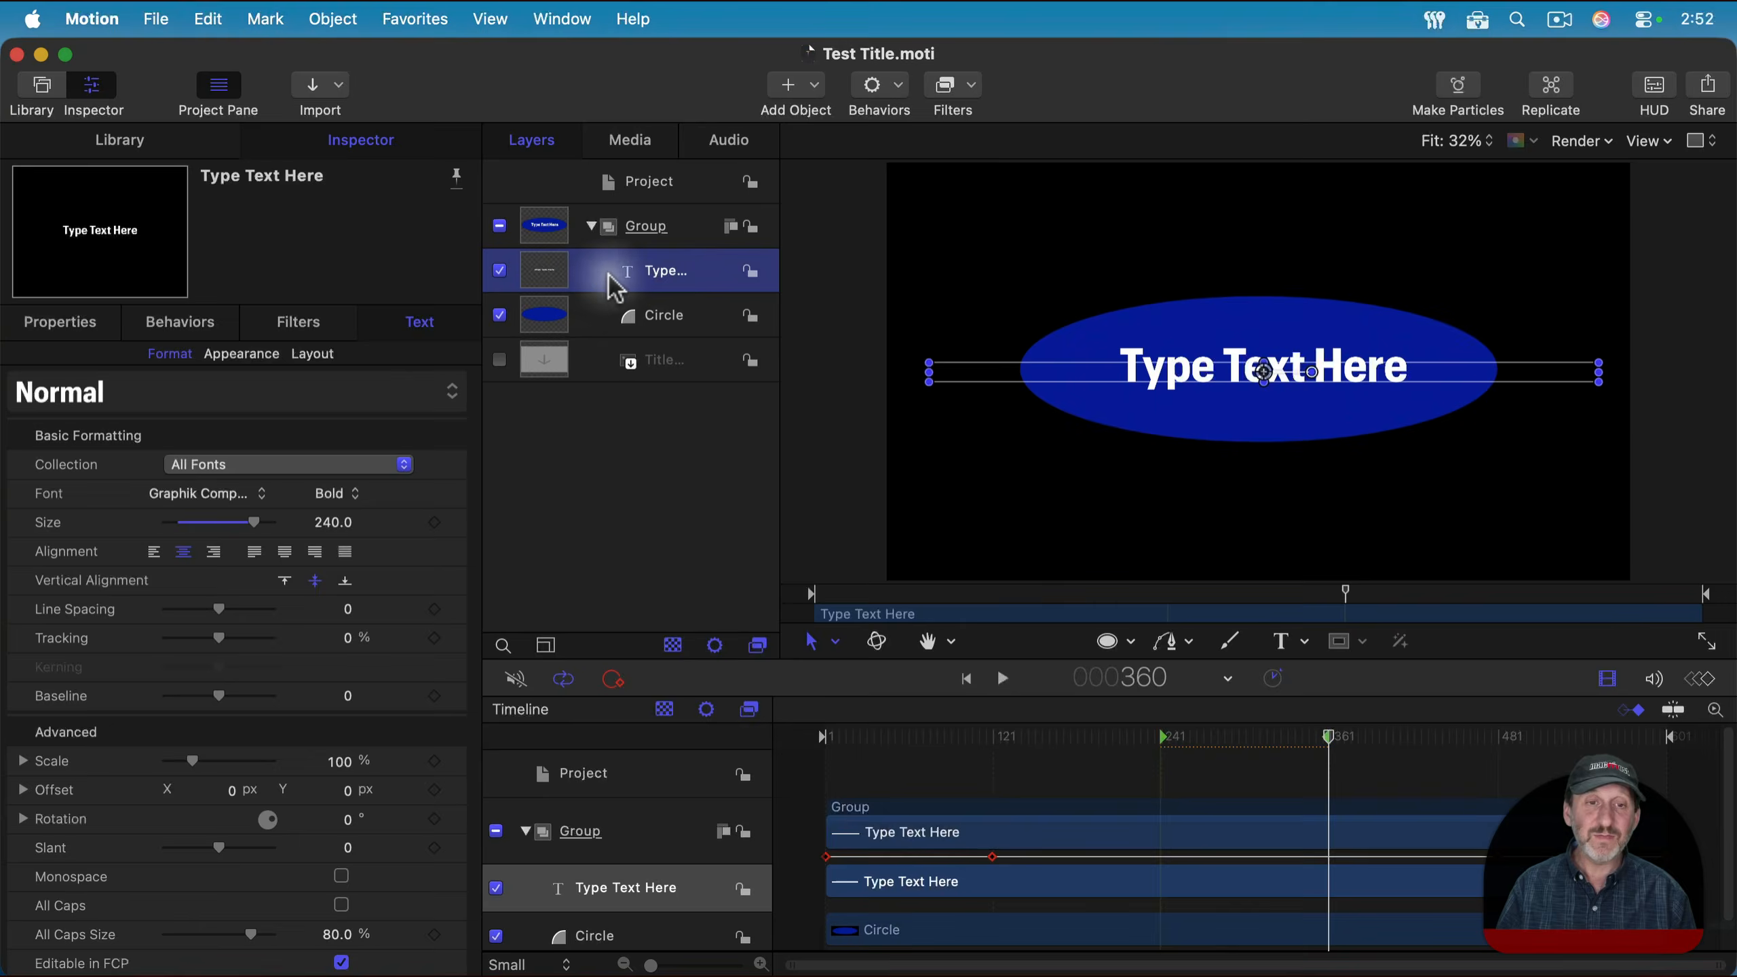
click(179, 323)
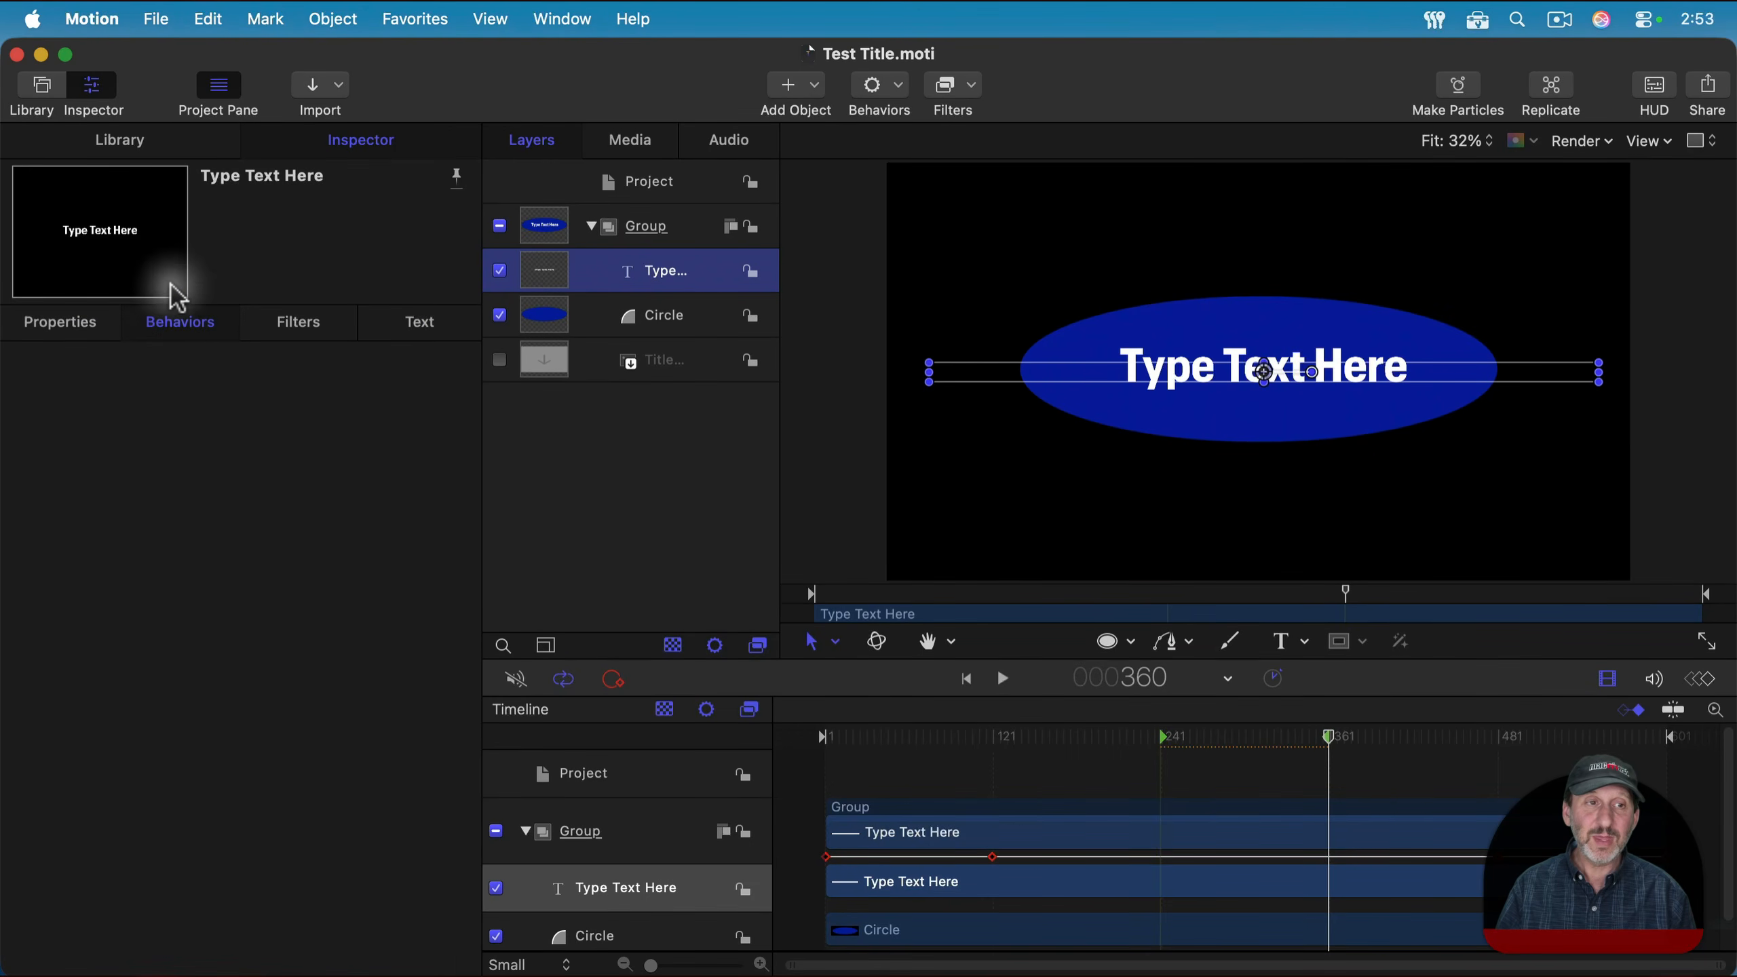
click(43, 96)
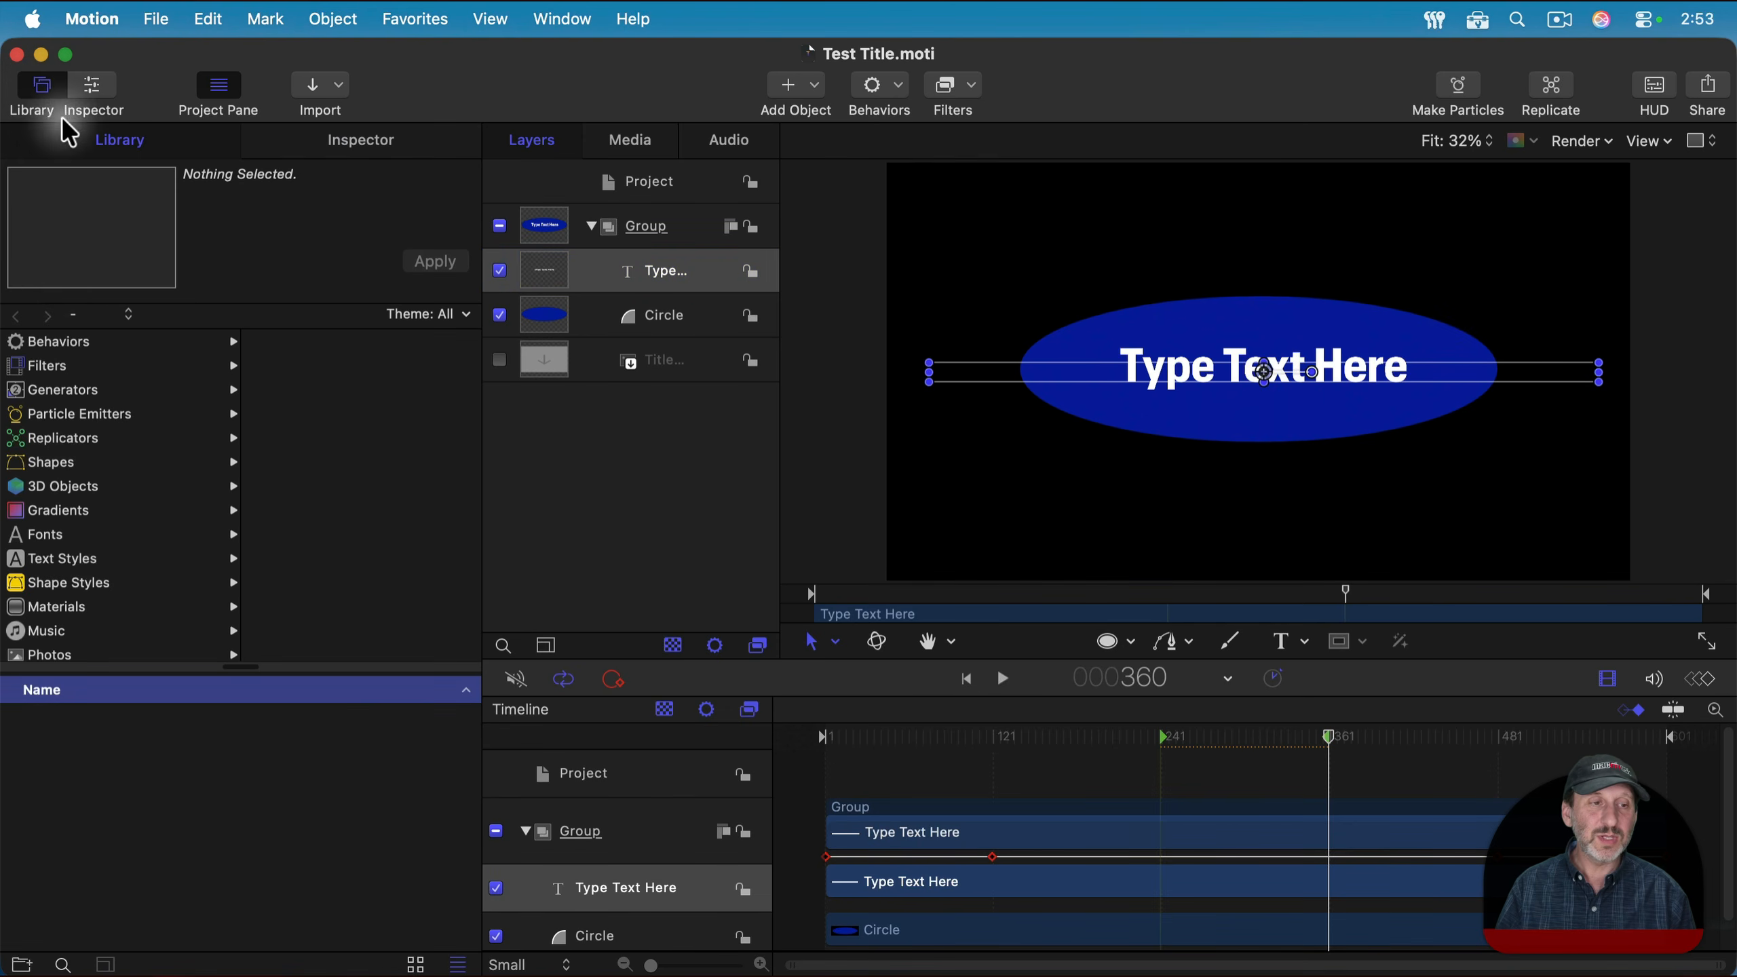
click(74, 345)
click(280, 607)
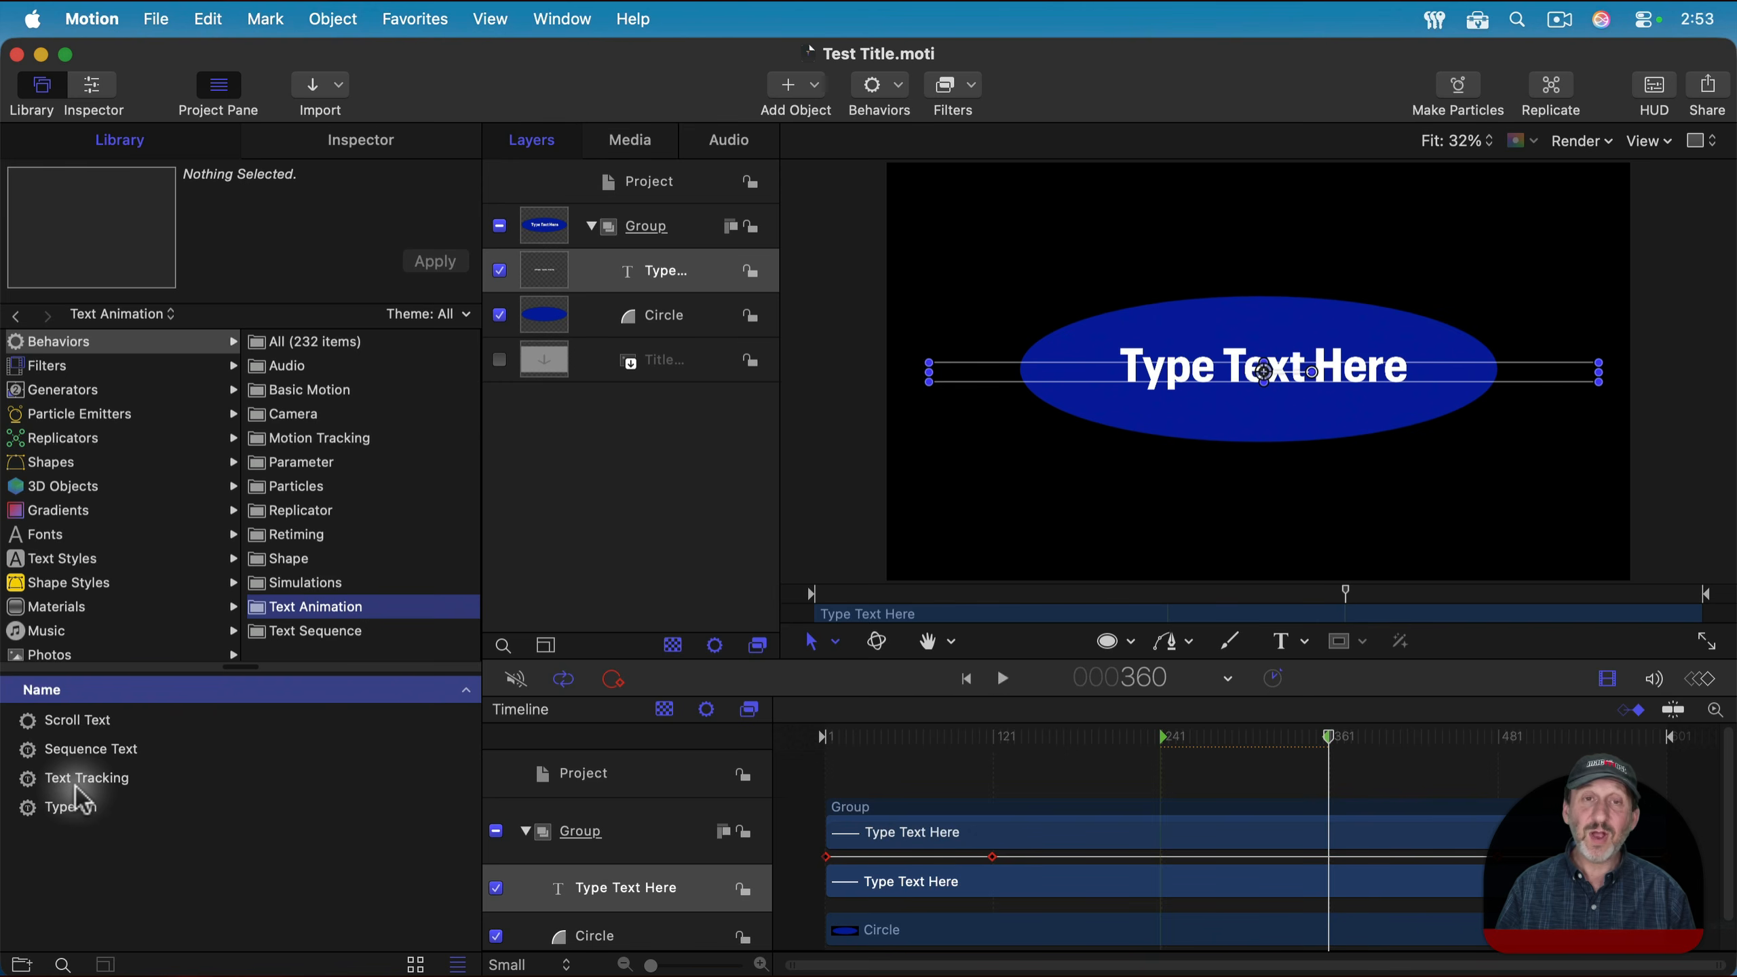
click(106, 818)
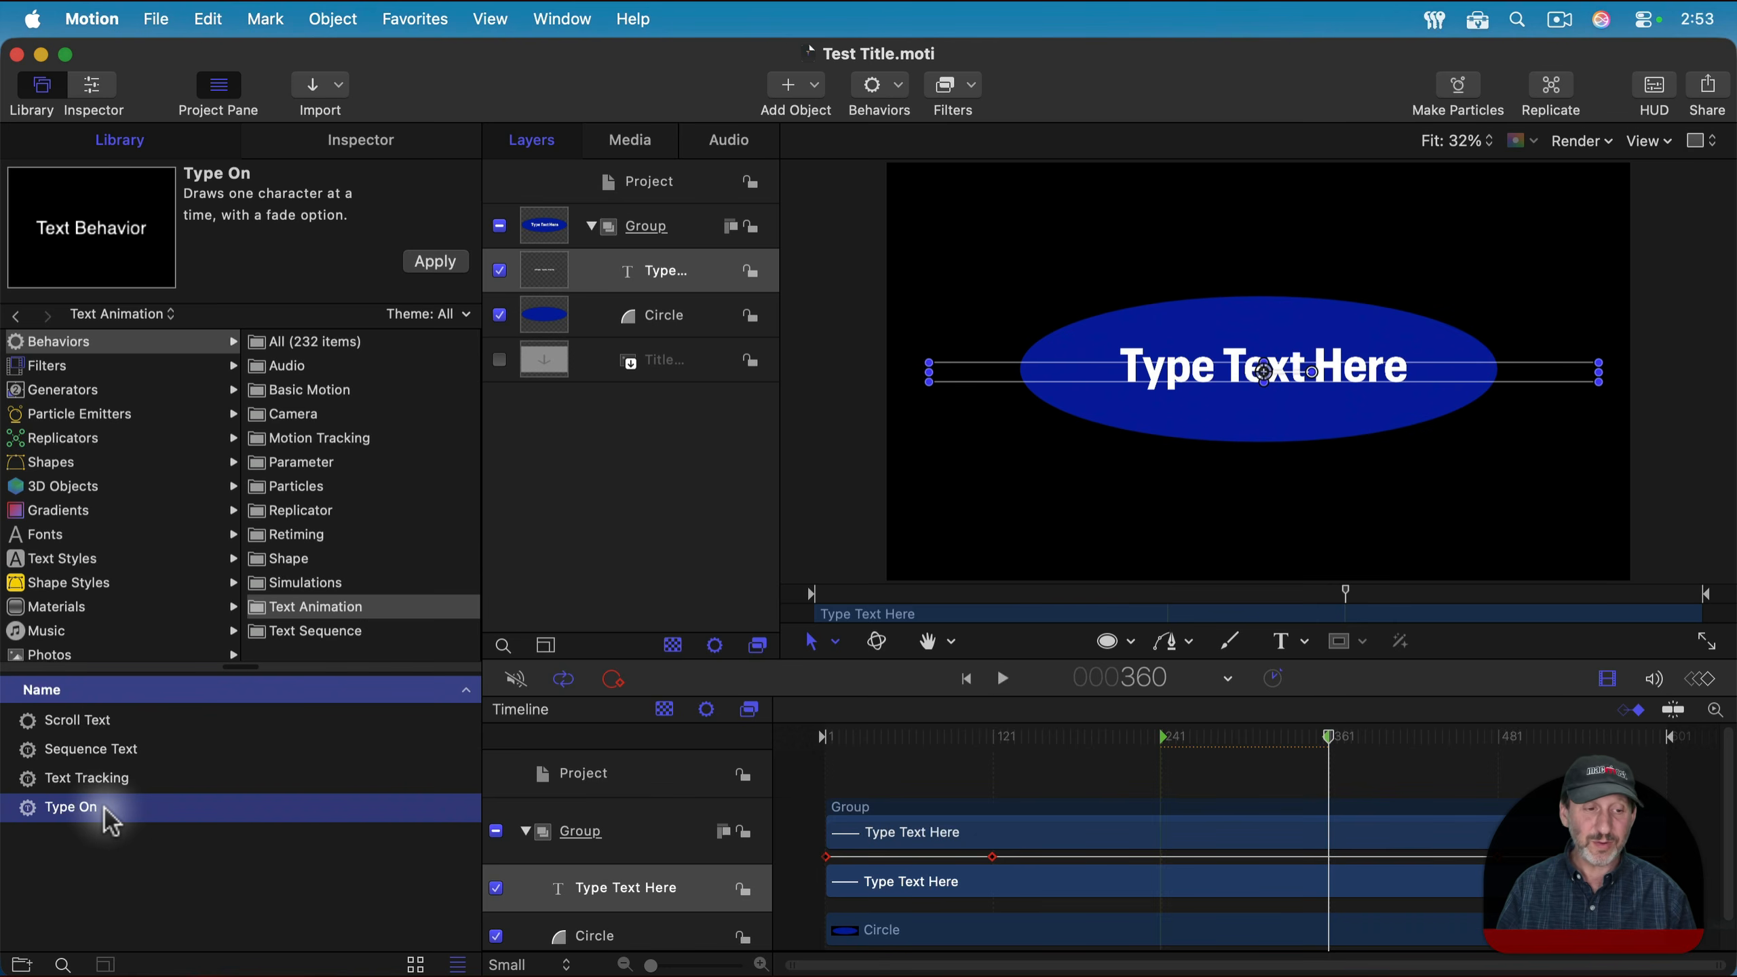
drag(109, 819, 620, 270)
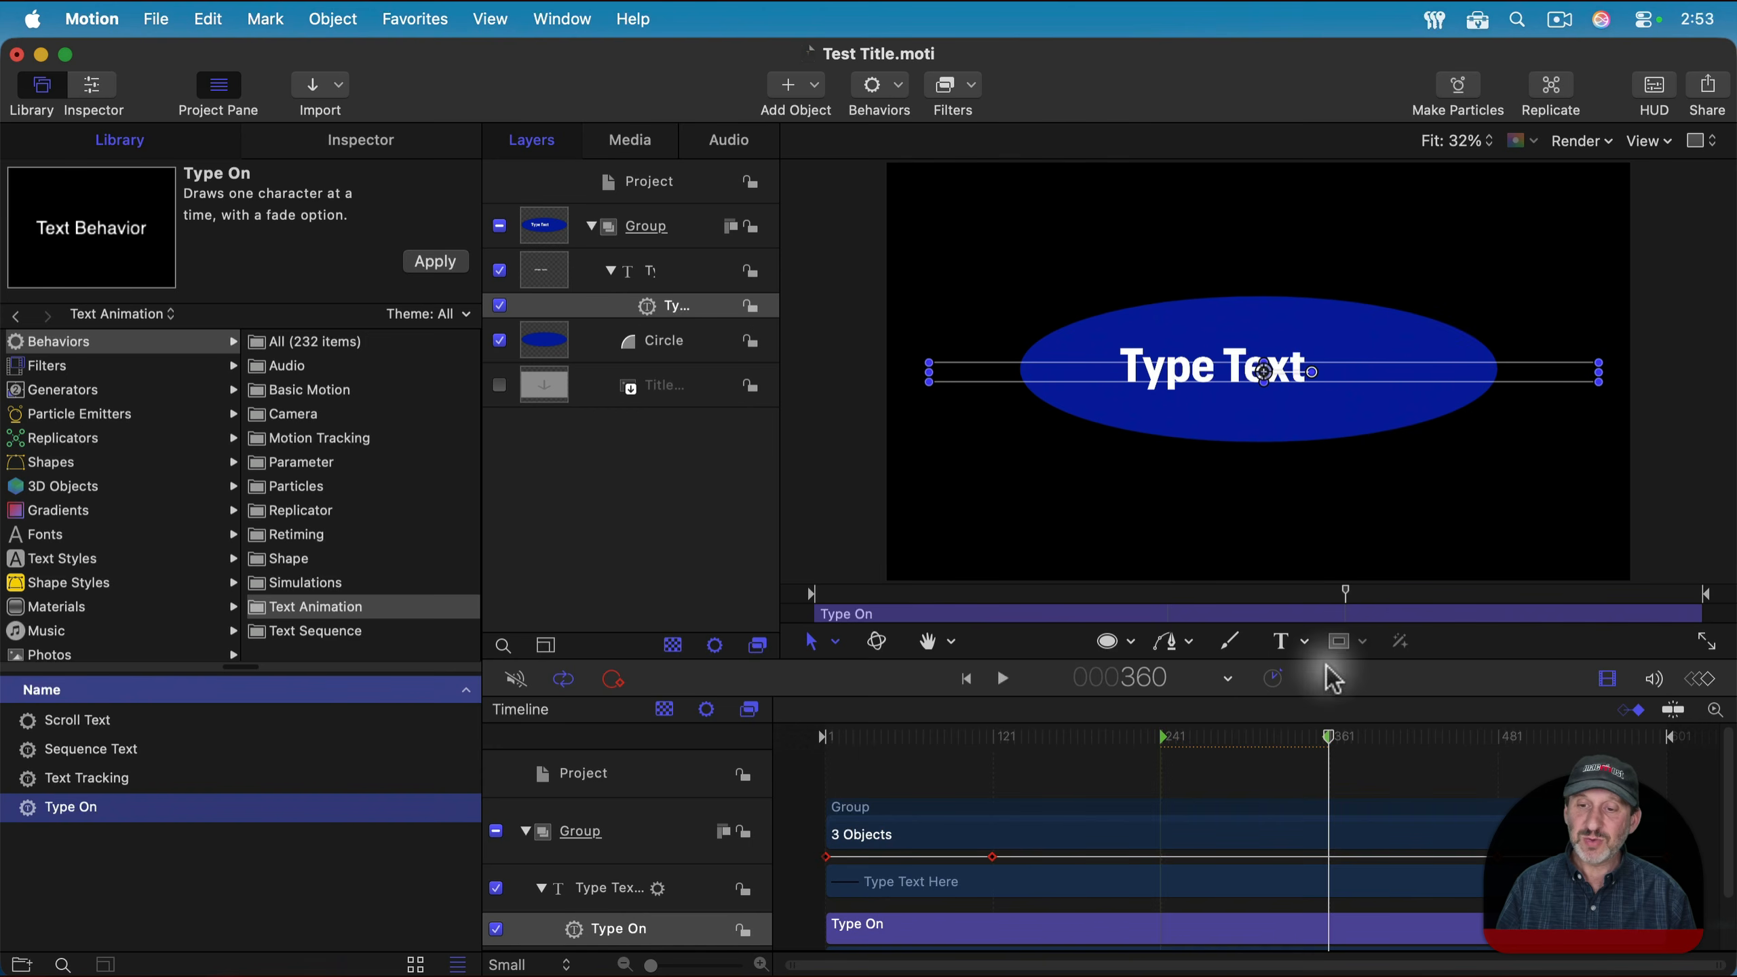
drag(1083, 734, 1517, 787)
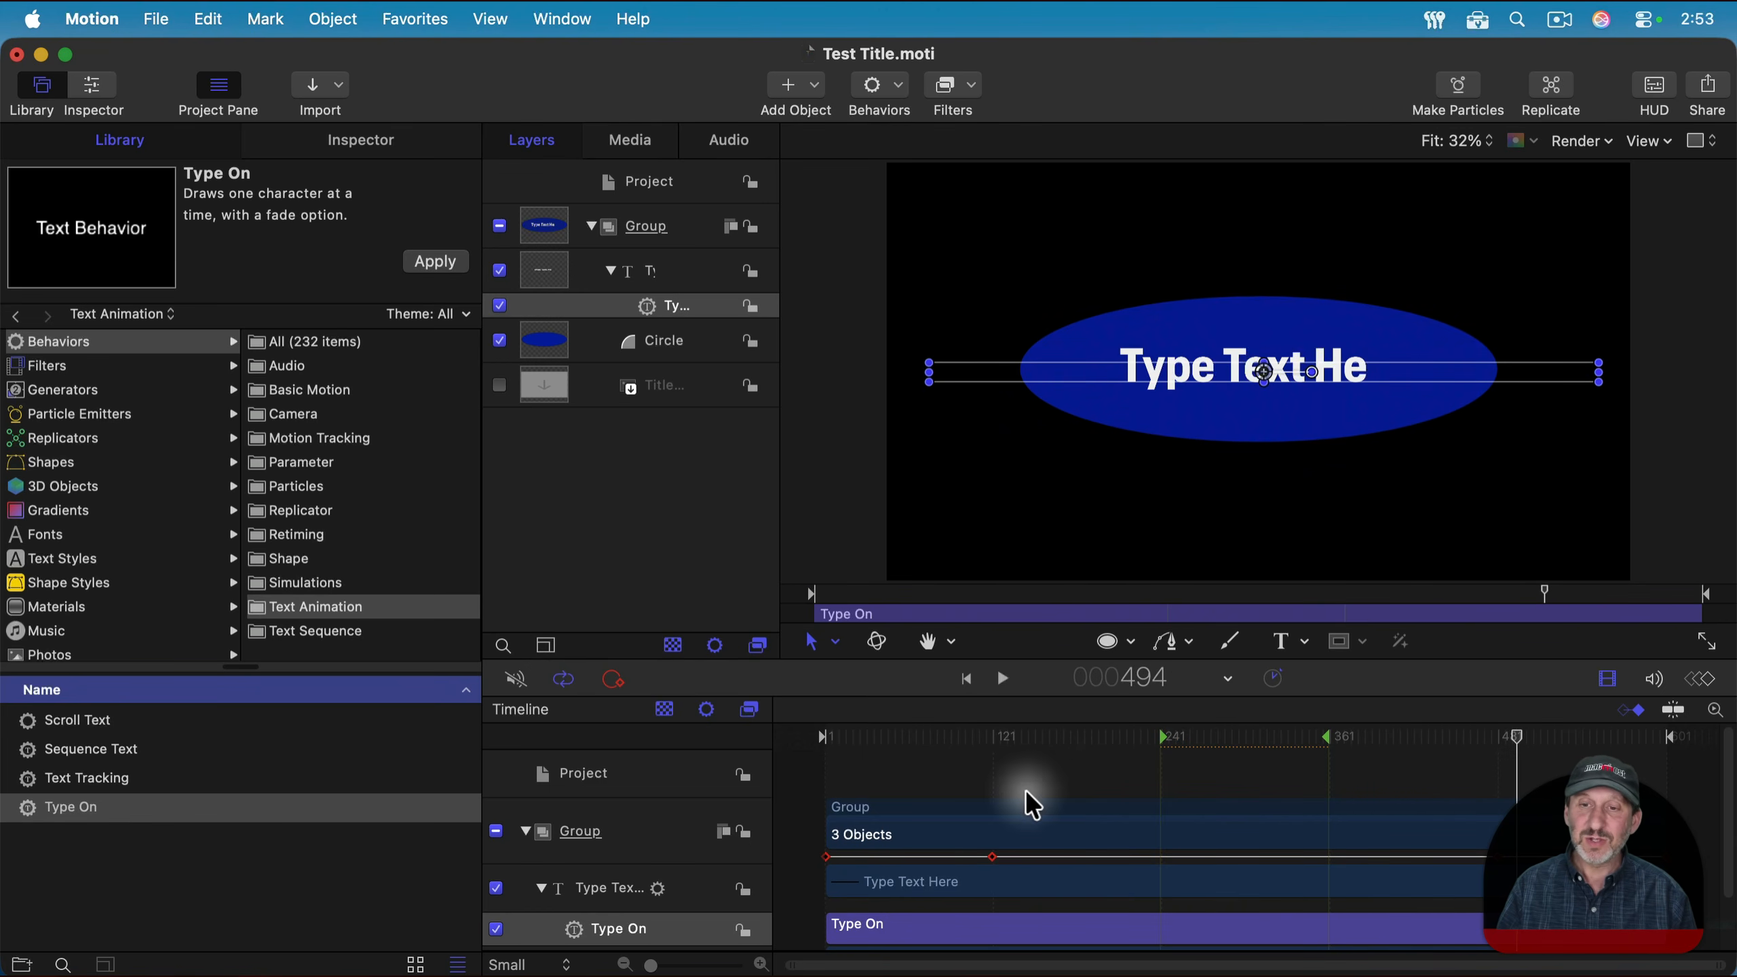
Trim the Type On behavior to start just after the group's second keyframe and end shortly before the first green marker.
scroll(1033, 806, down, 3)
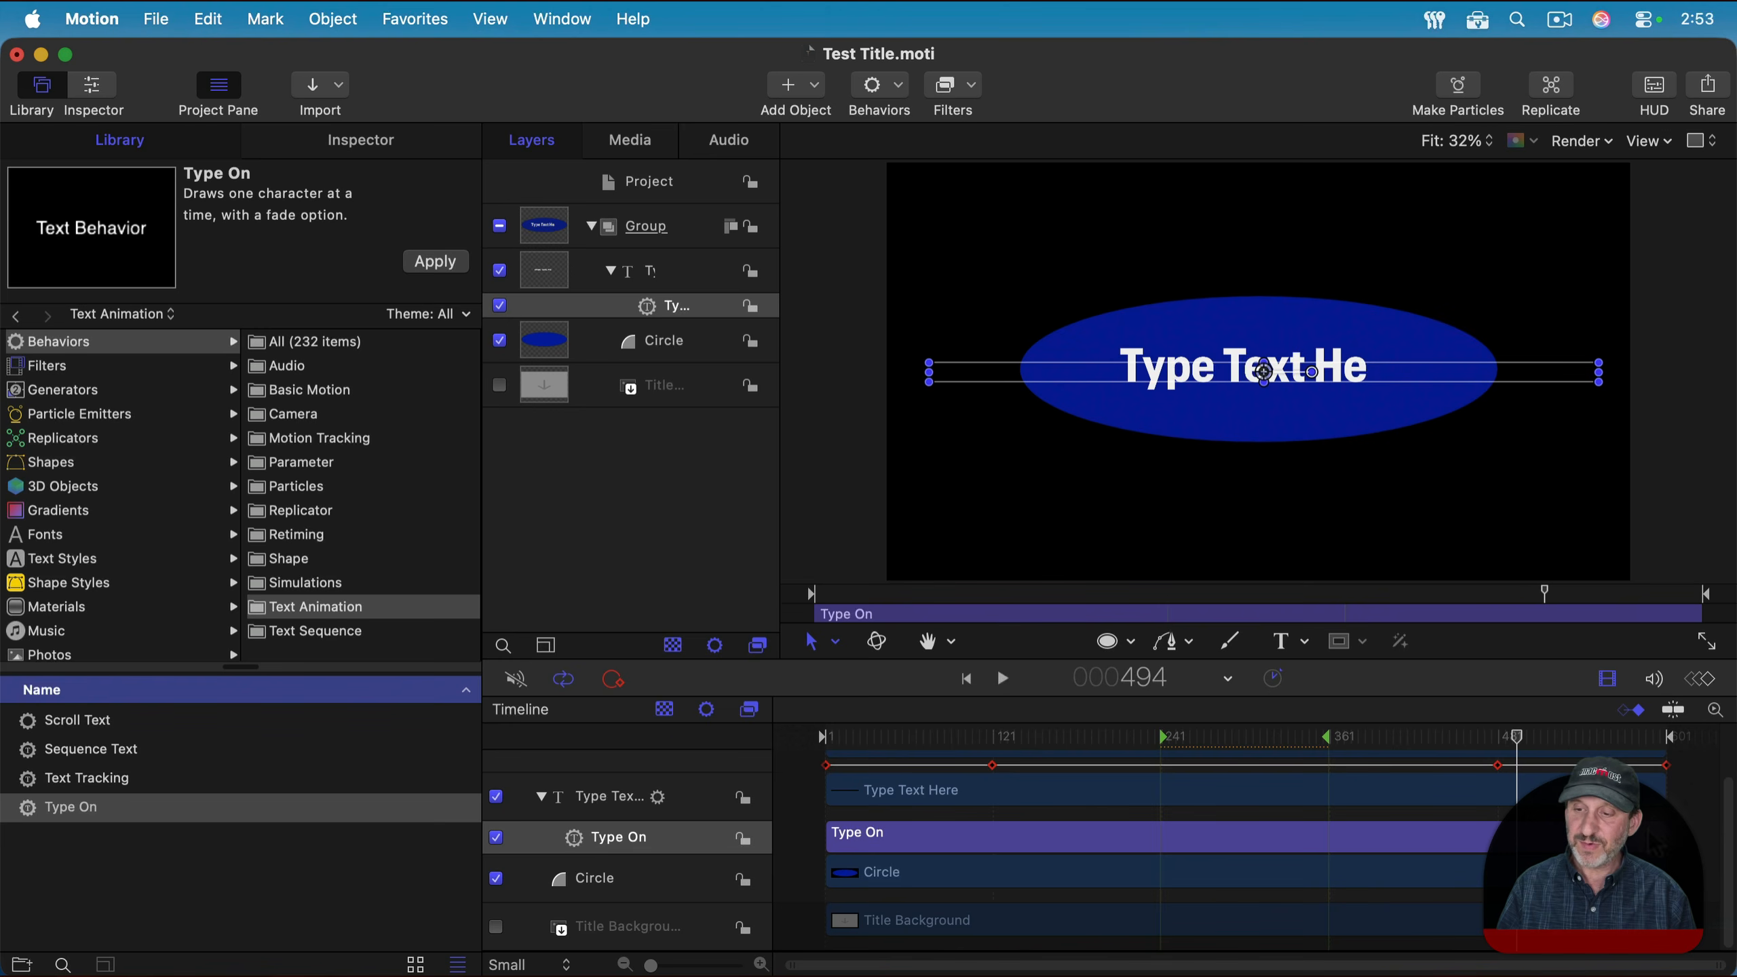
drag(1664, 836, 1116, 836)
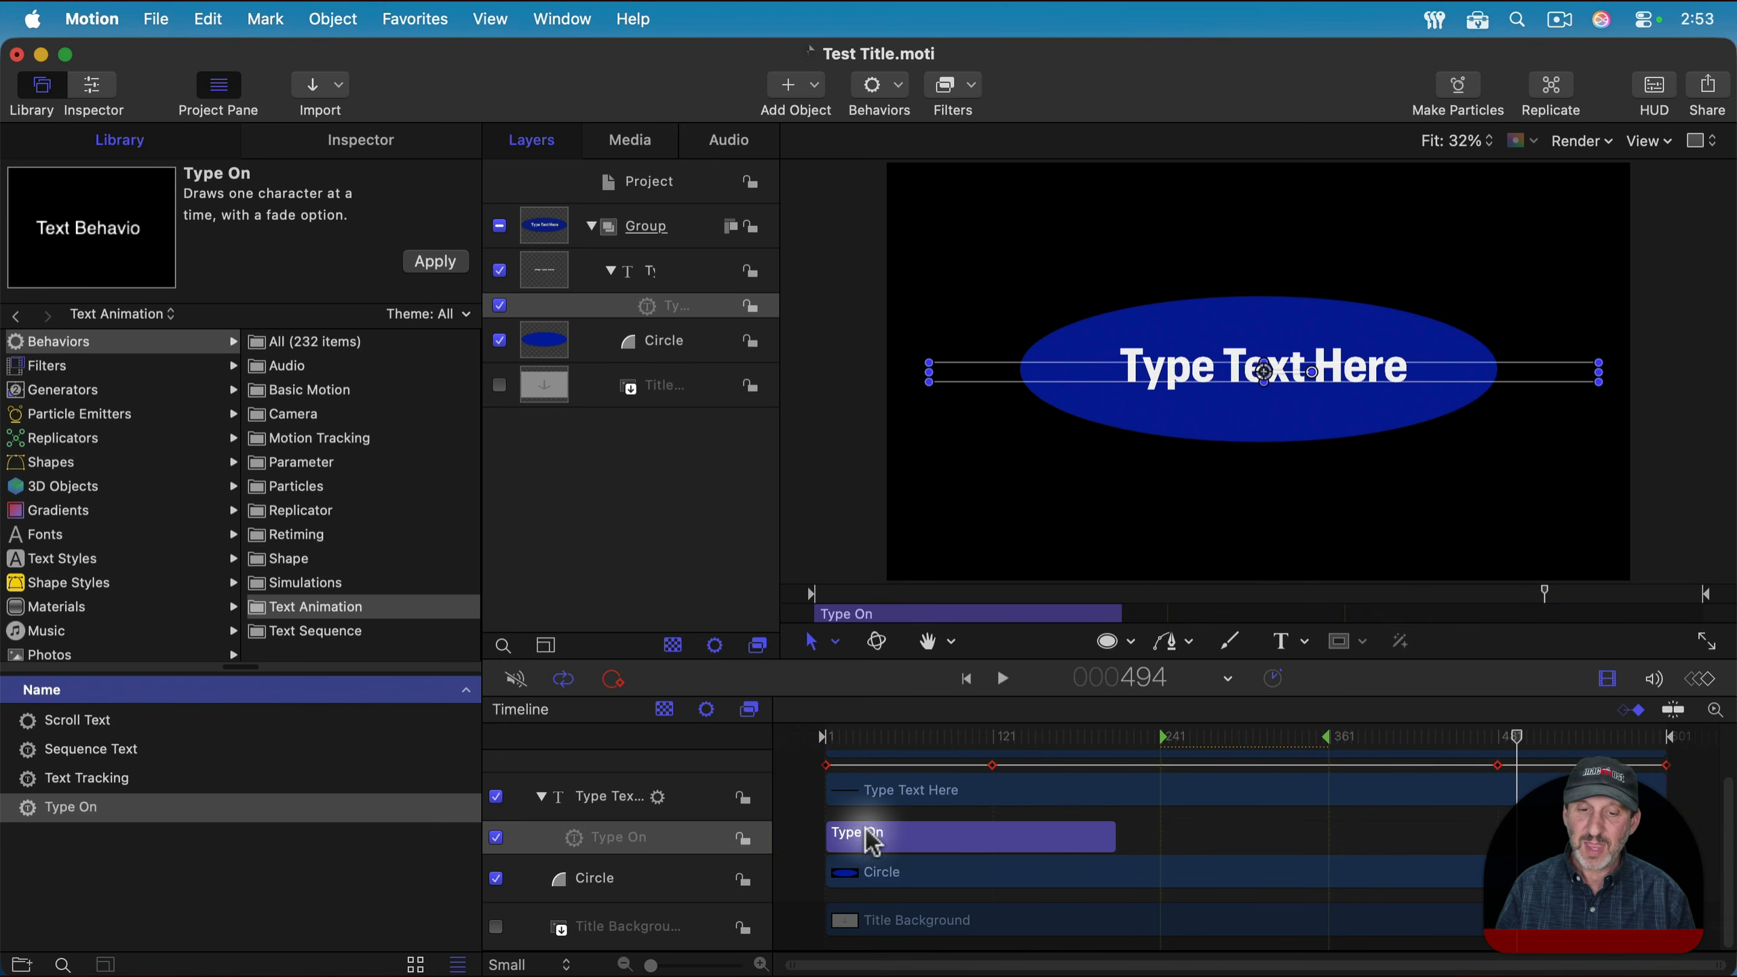
drag(832, 828, 1017, 836)
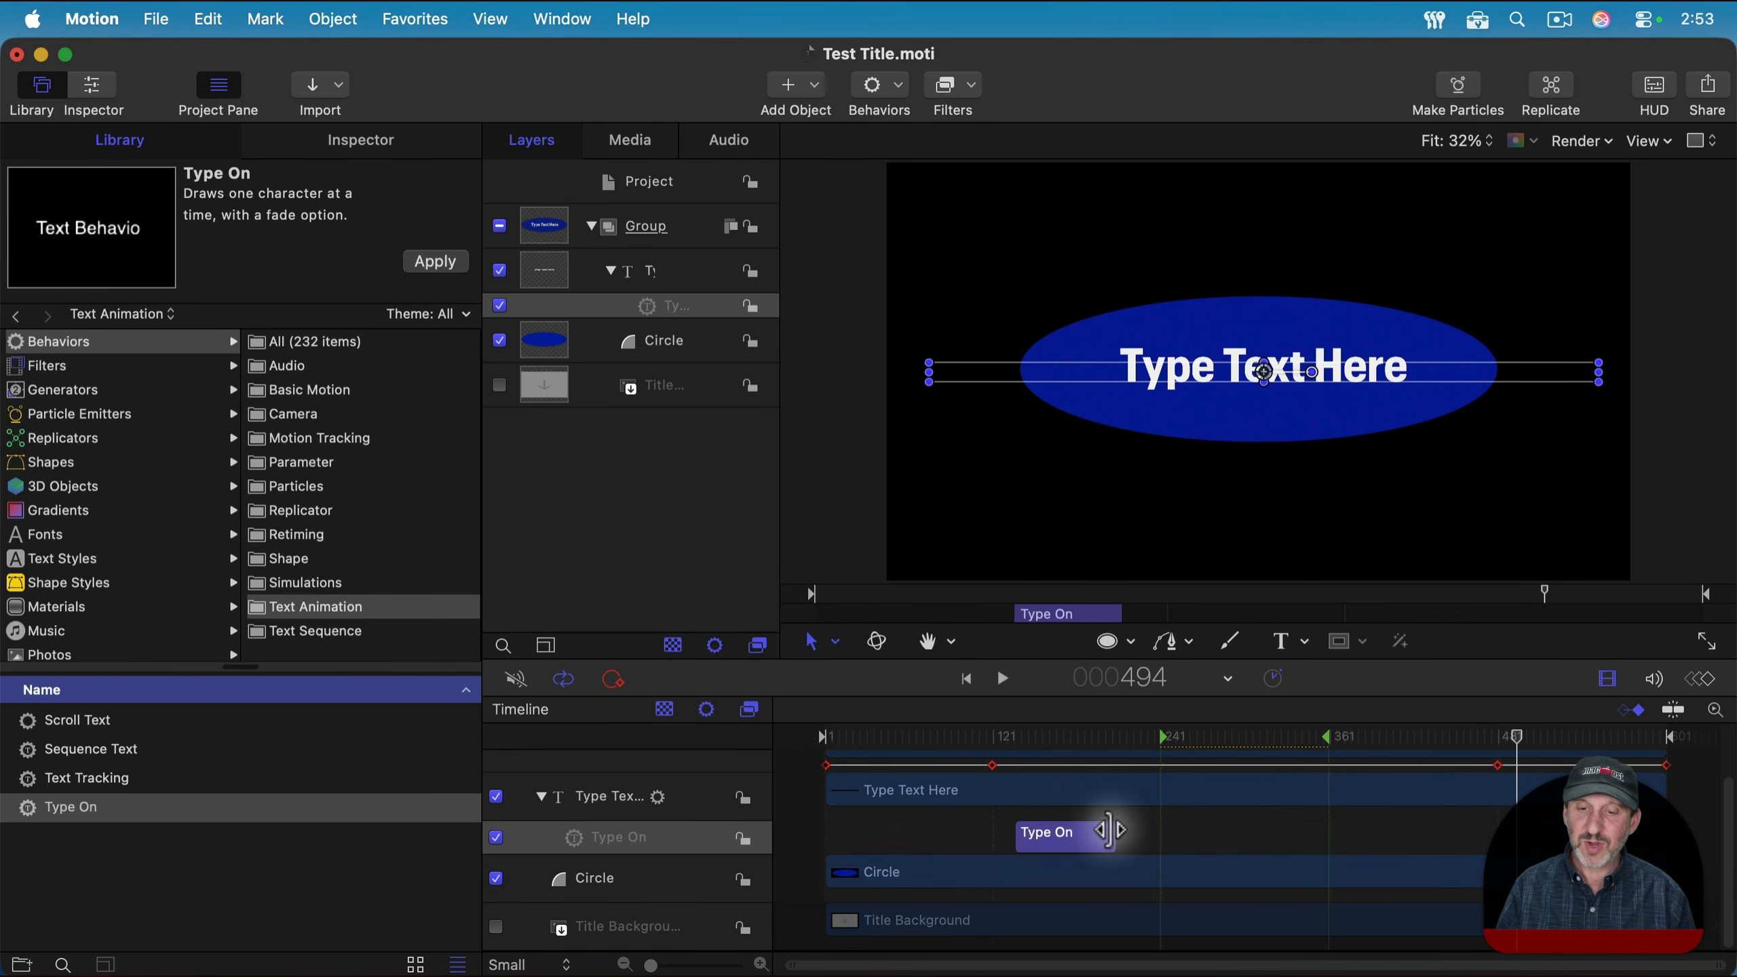
drag(1122, 829, 1125, 829)
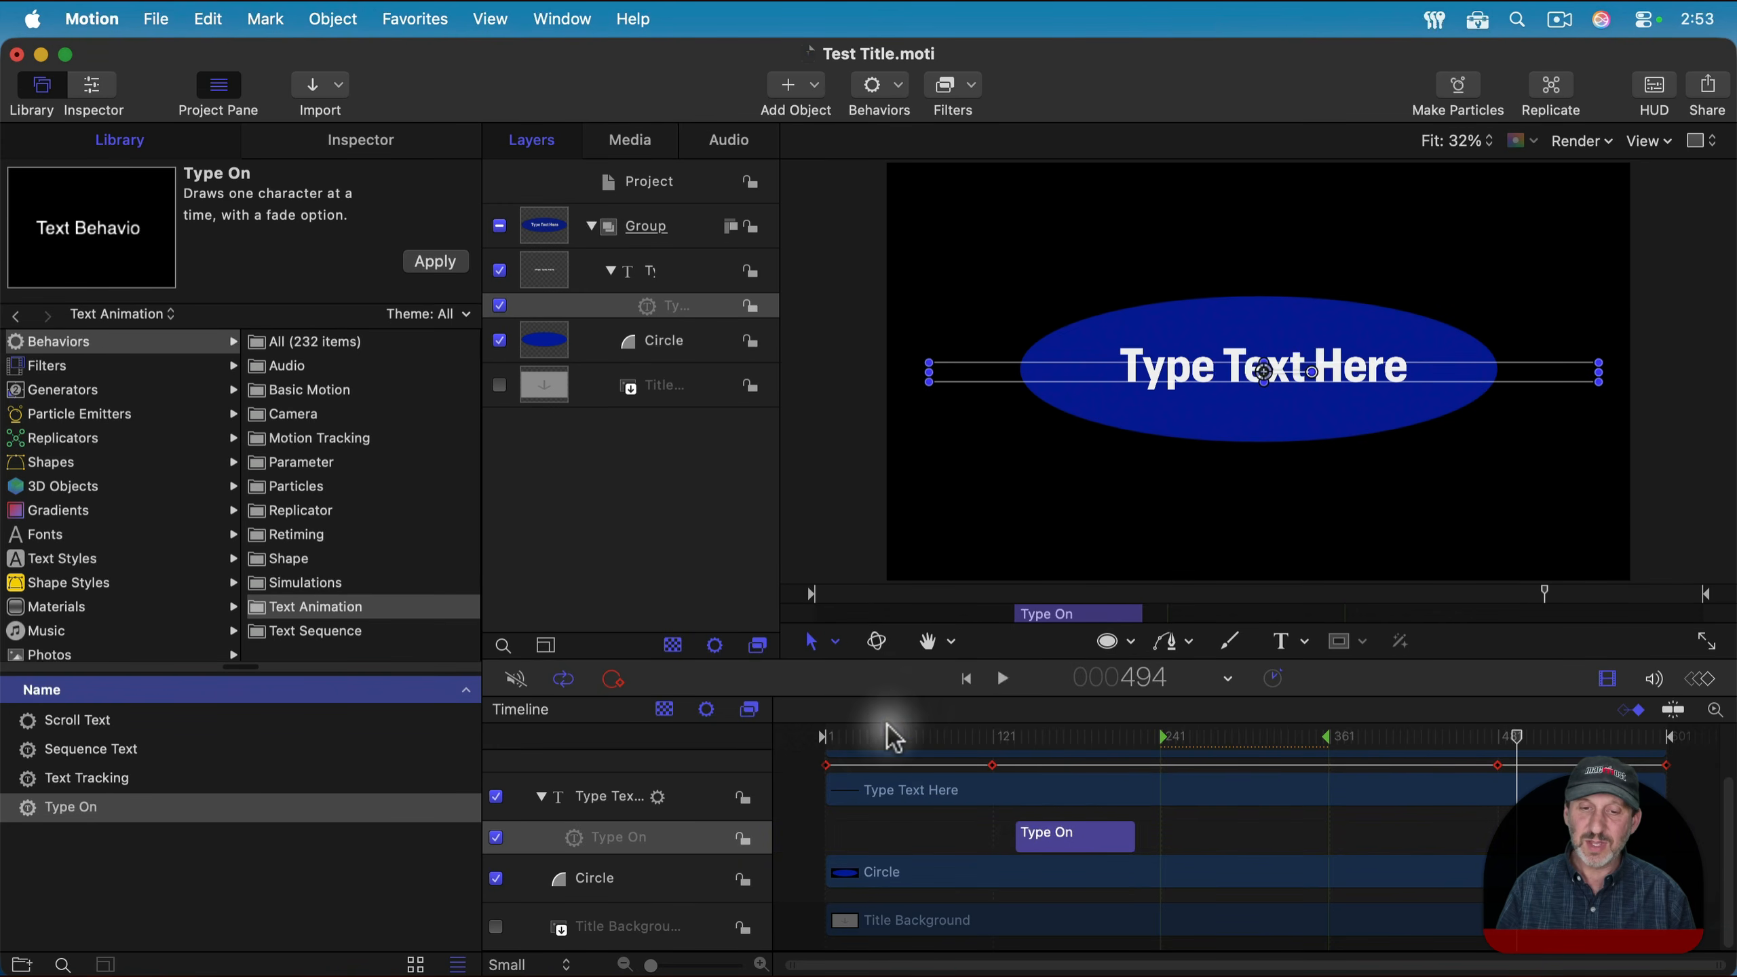
Trim the start of the Type Text Here layer to match the Type On behavior's start and scrub through the result.
drag(882, 732, 988, 750)
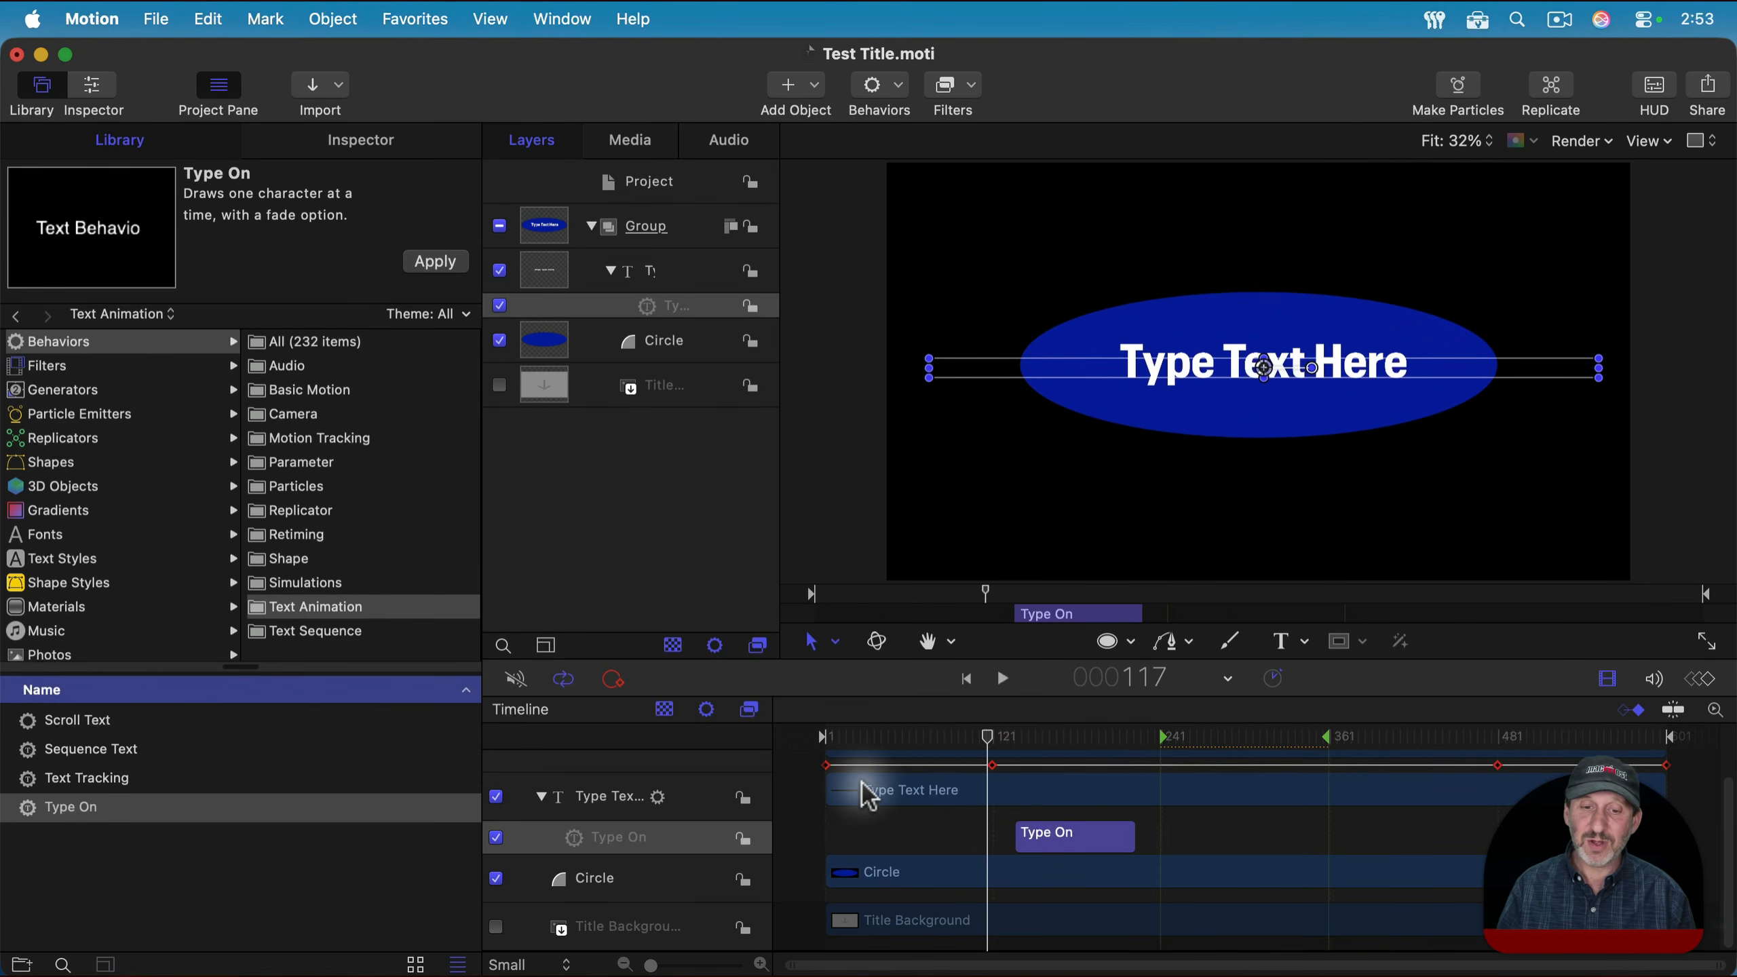
click(839, 792)
drag(828, 781, 1018, 843)
drag(1000, 738, 1184, 771)
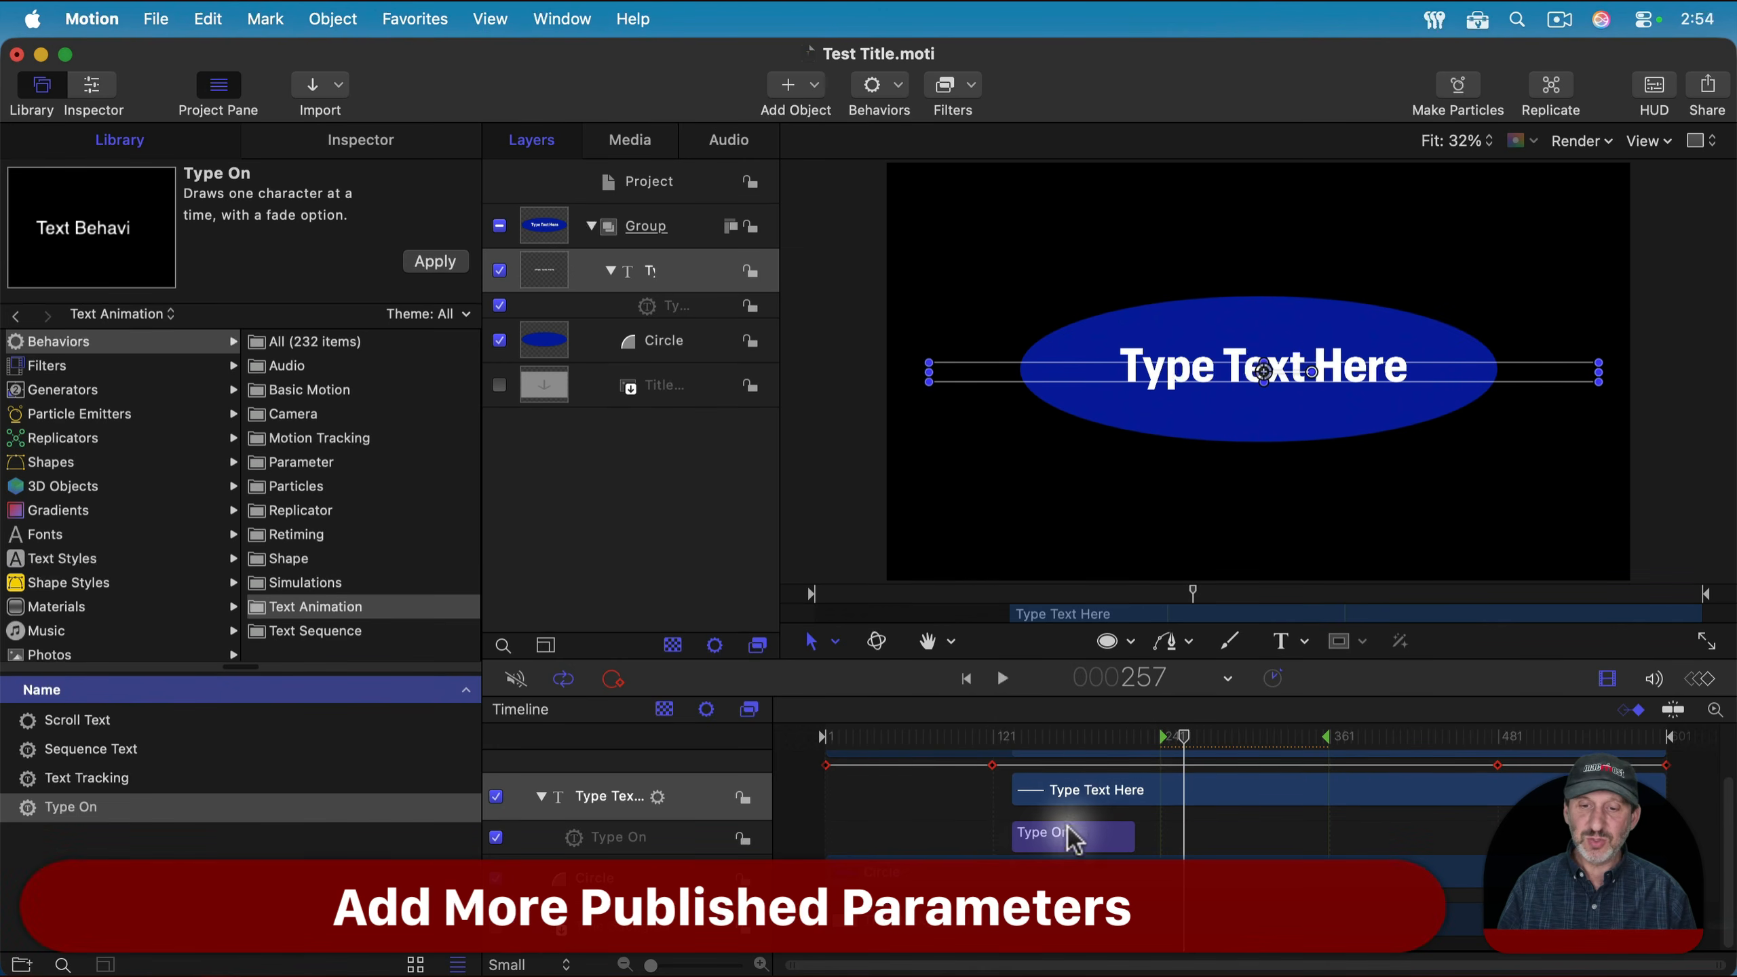
Publish the Type On behavior's Fade In parameter and its Type On activation checkbox.
click(660, 307)
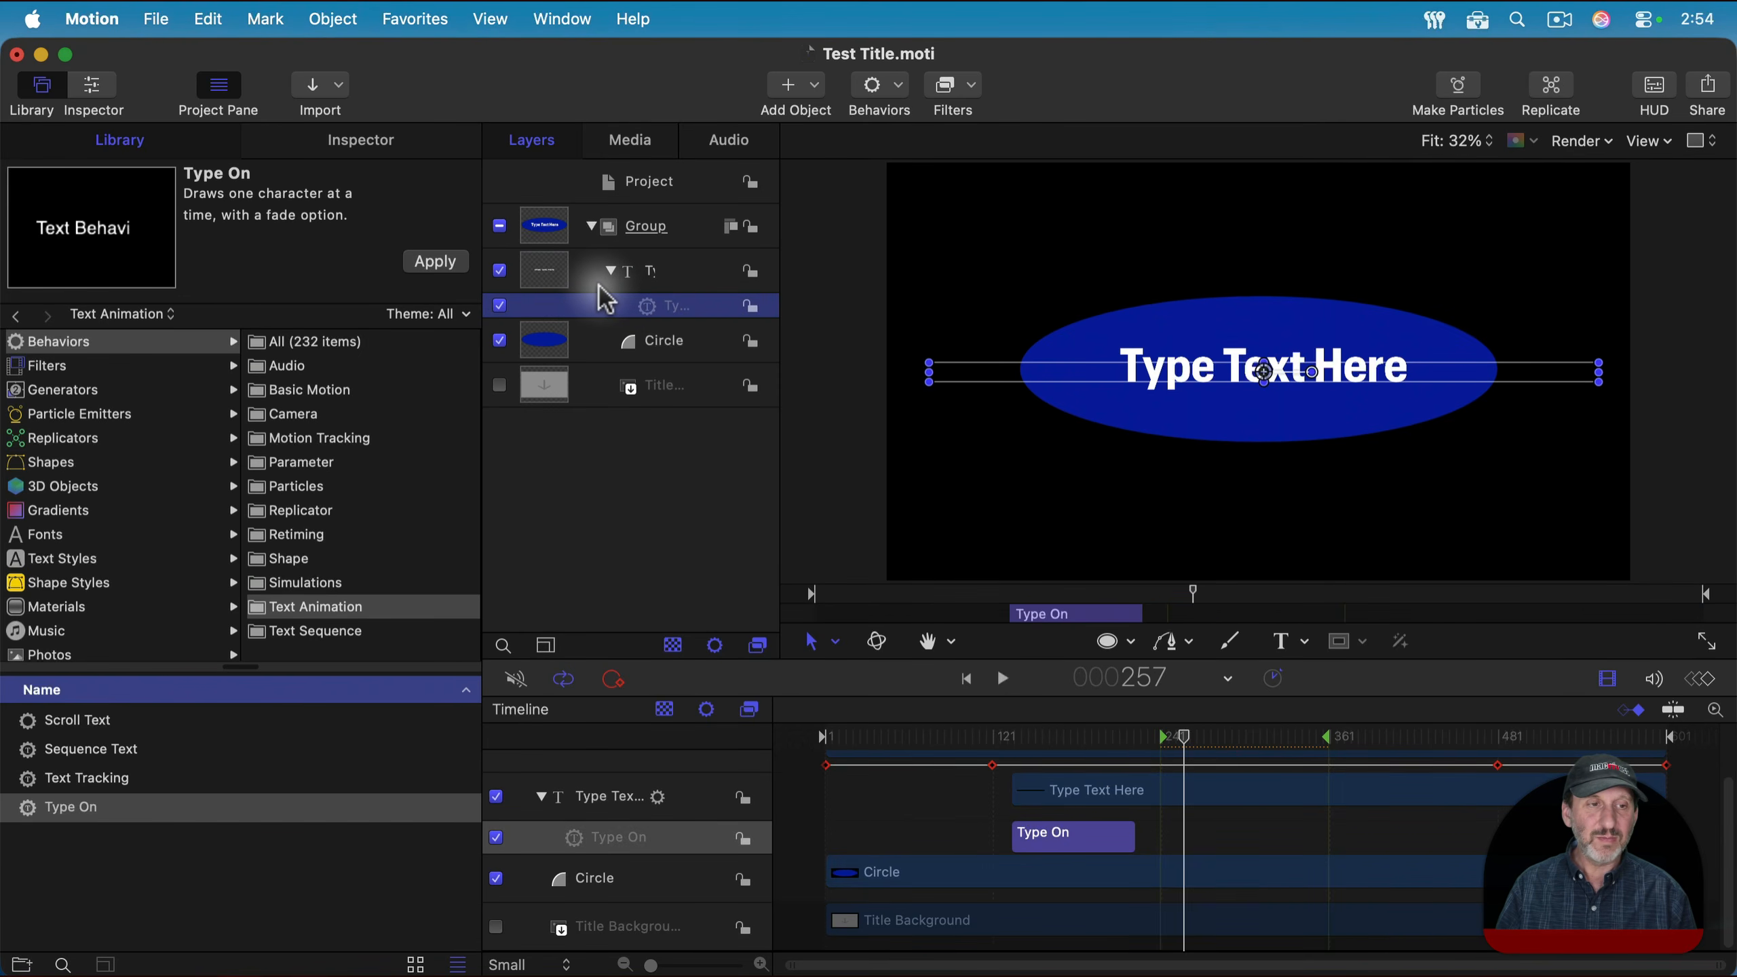
click(361, 140)
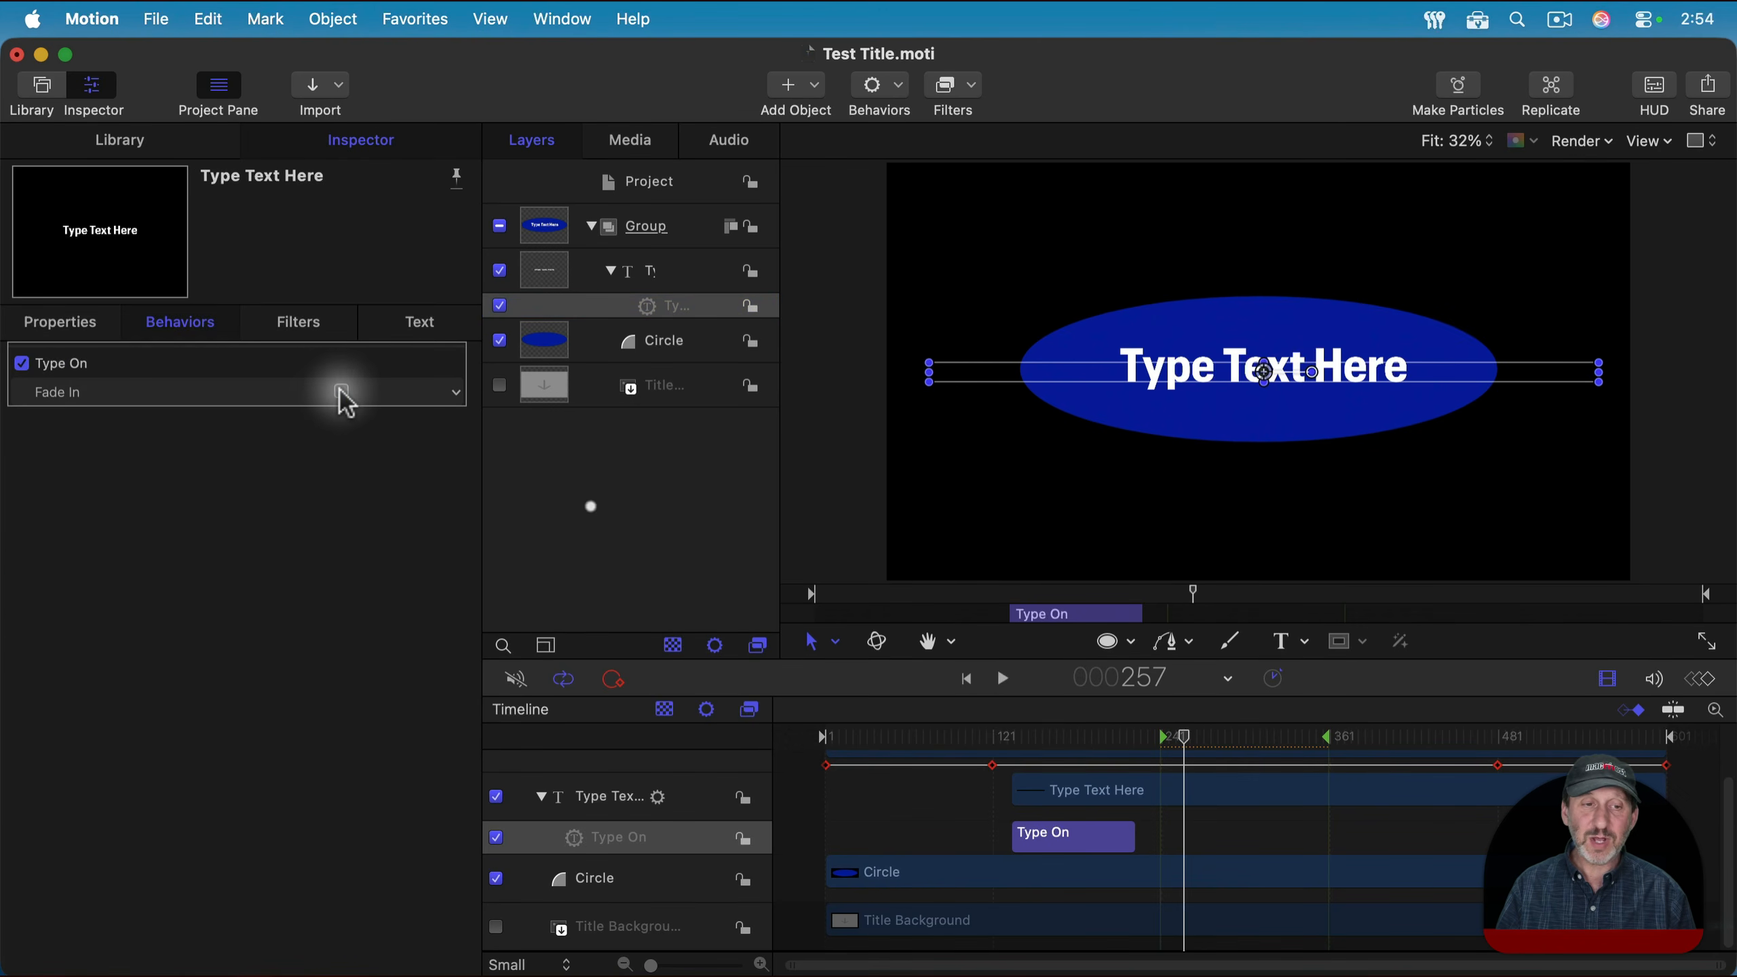
drag(1163, 727, 1043, 727)
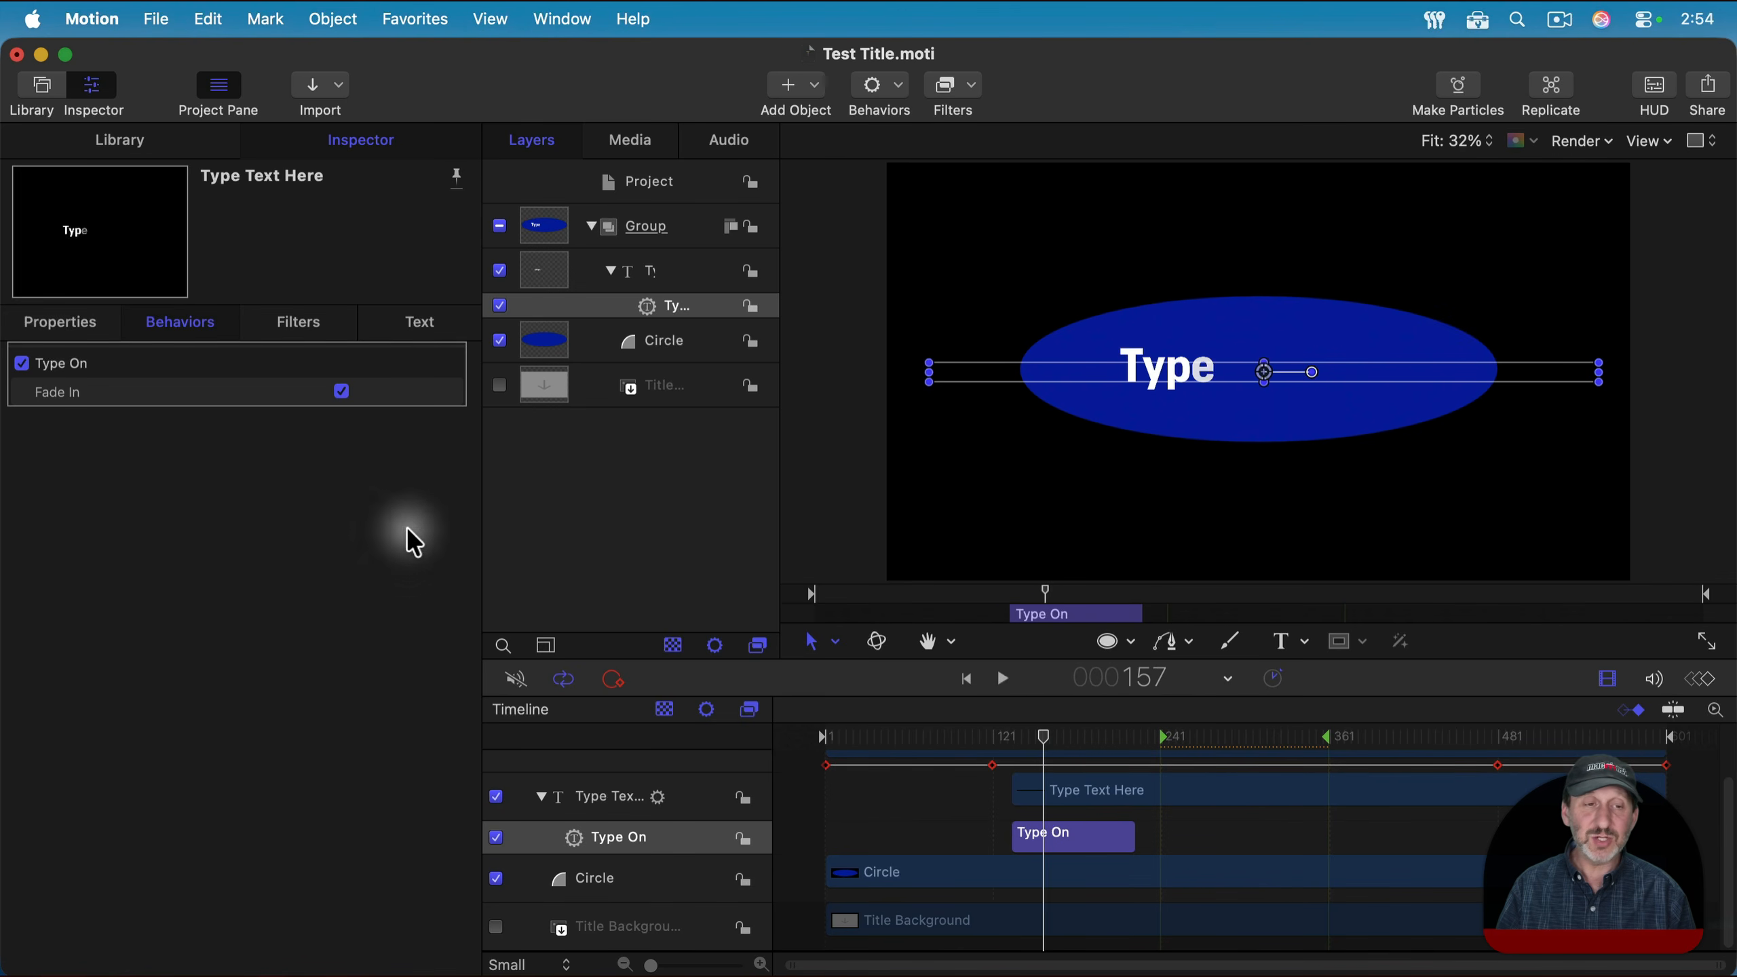
click(445, 393)
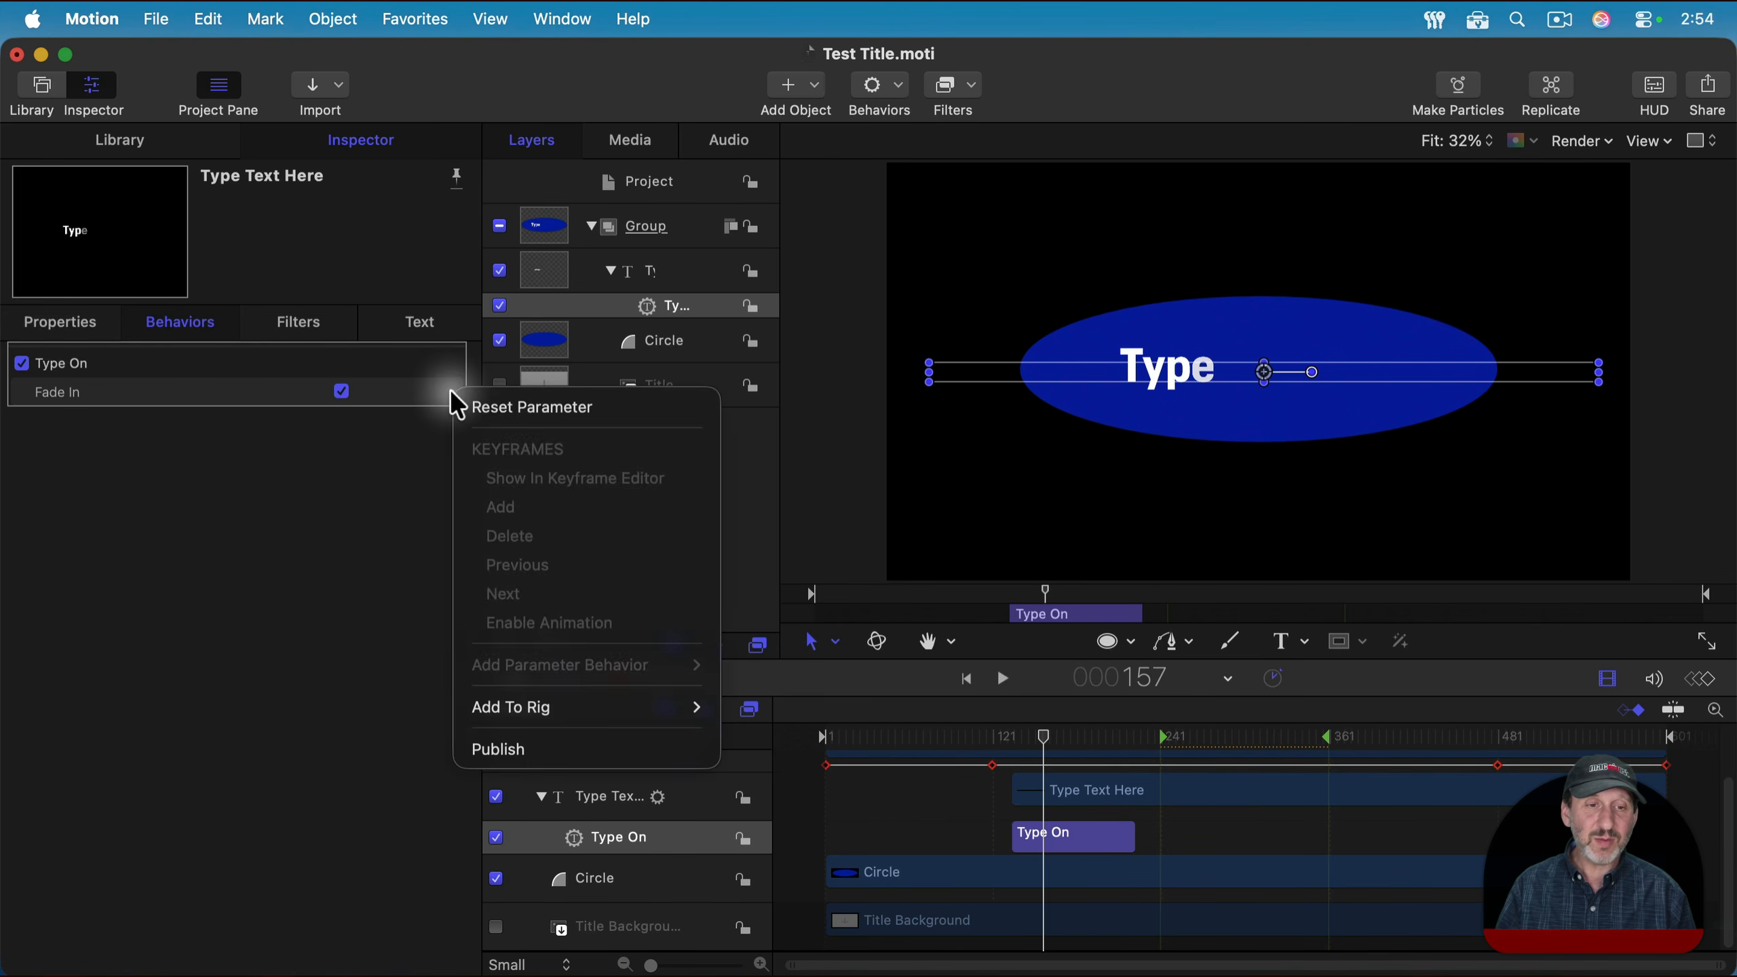
click(495, 748)
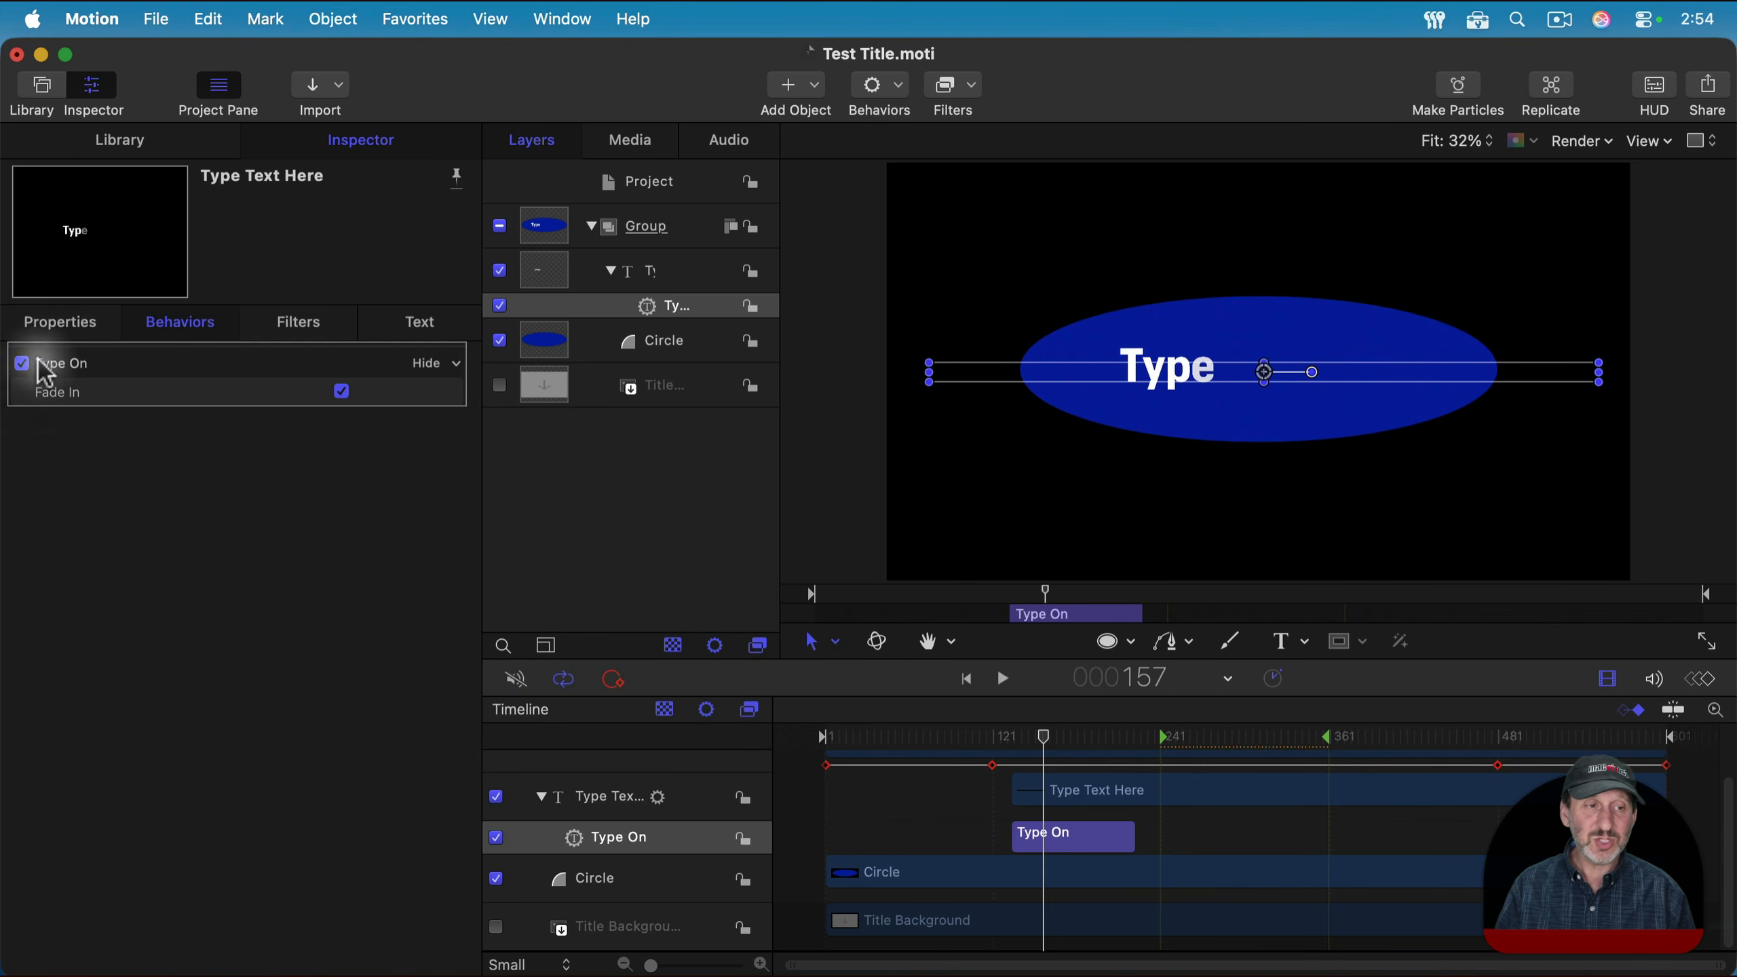
click(459, 369)
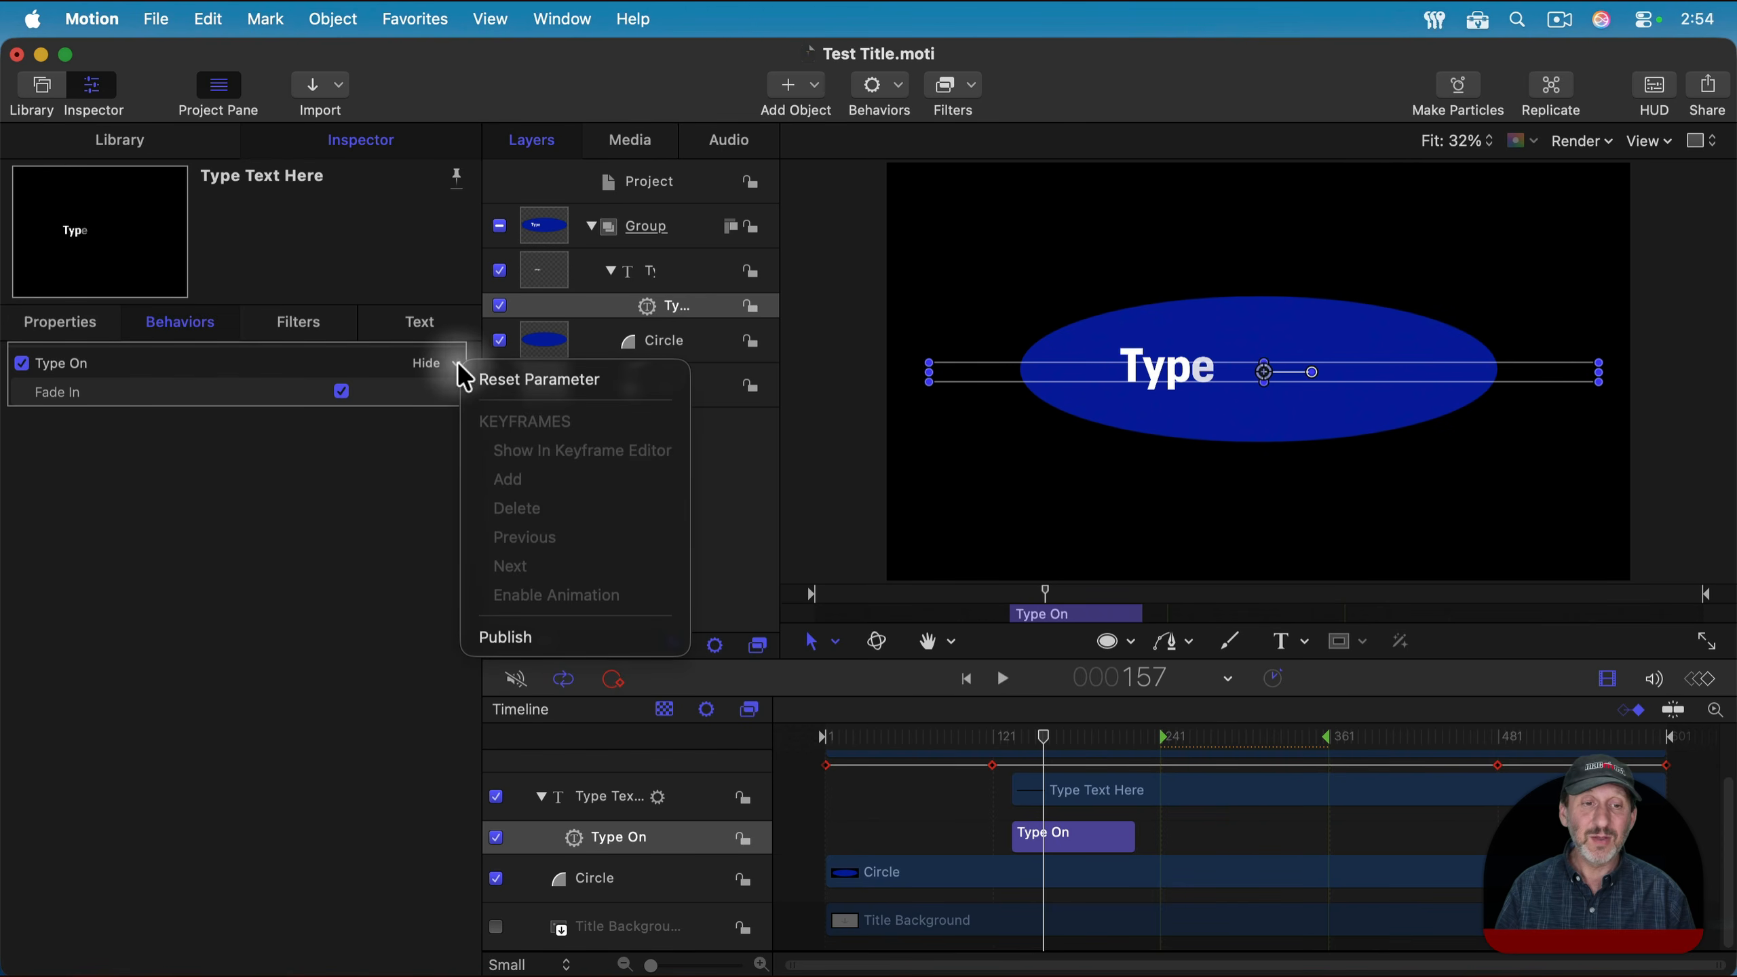
click(505, 637)
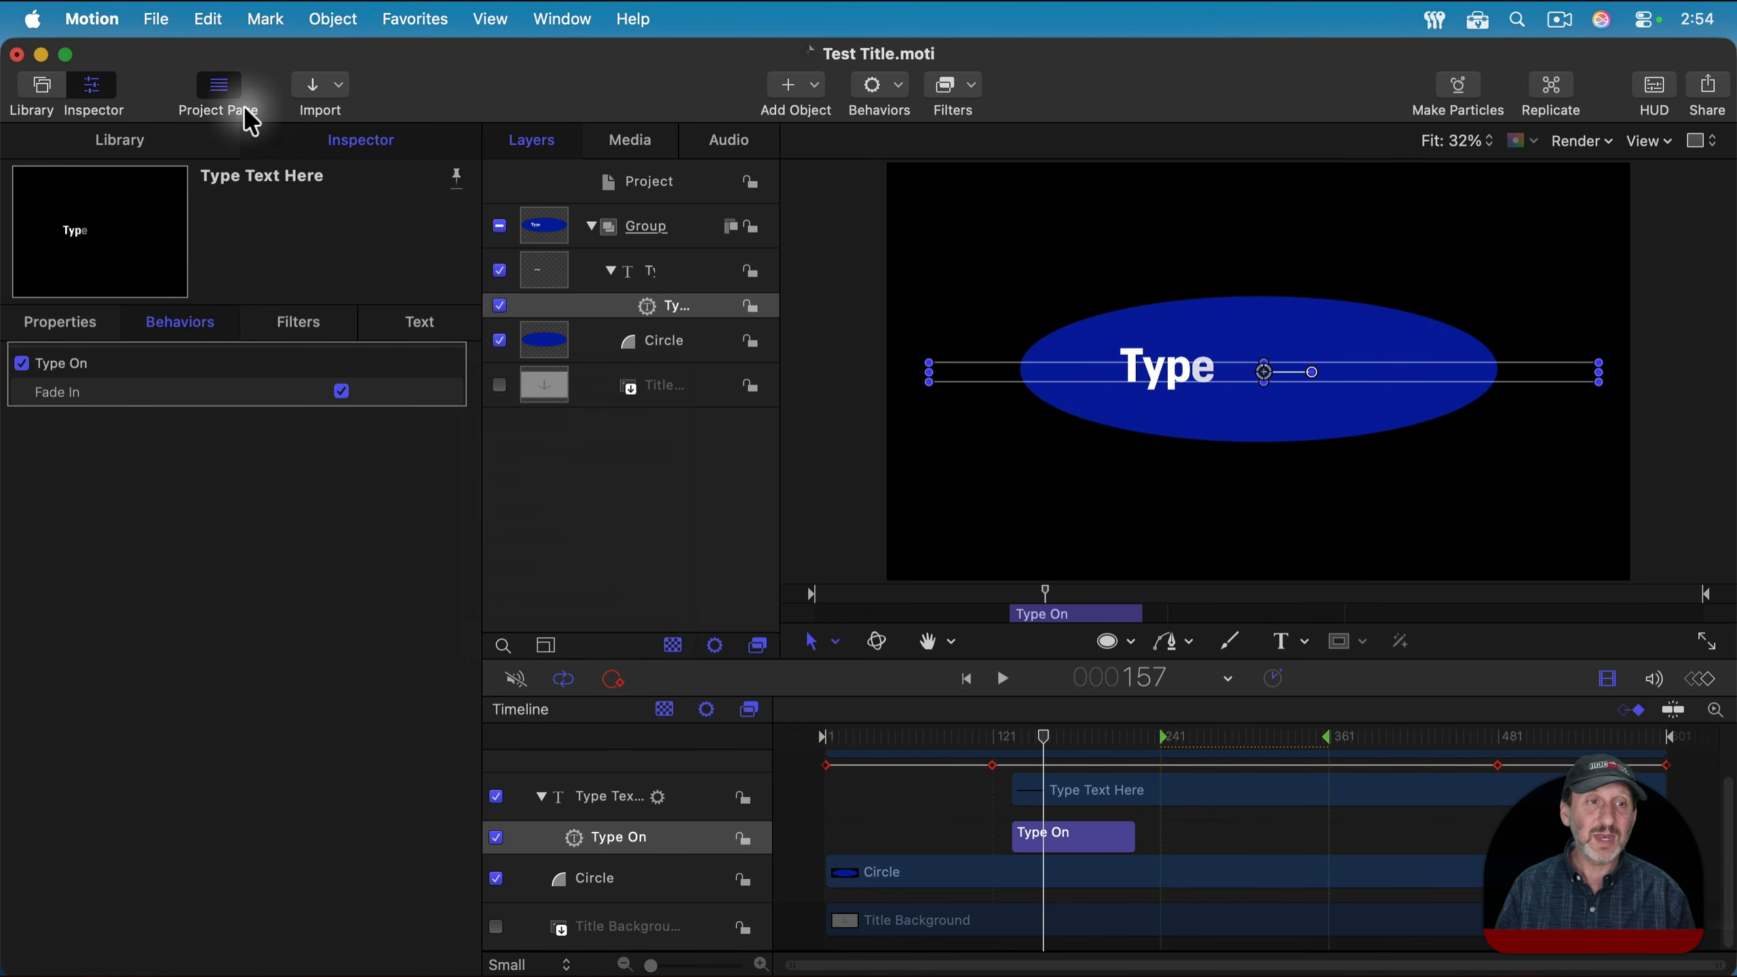
Rename the project's published Fade In parameter to Type Fade In.
click(678, 182)
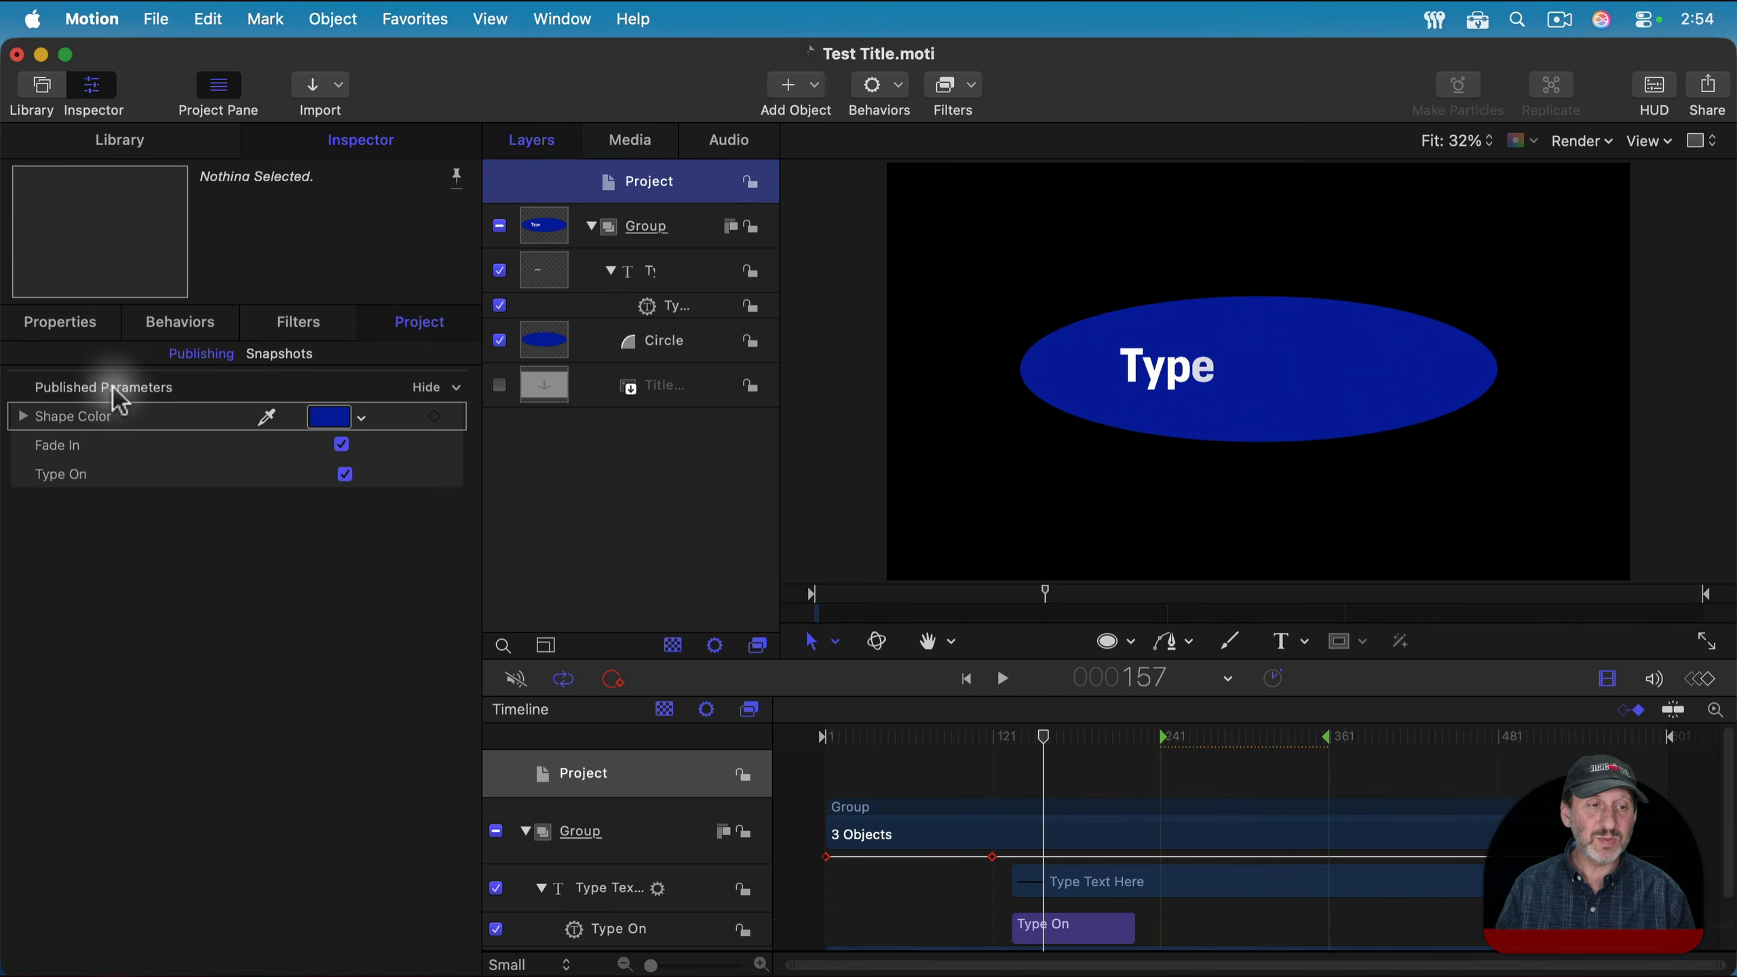
click(49, 452)
click(36, 445)
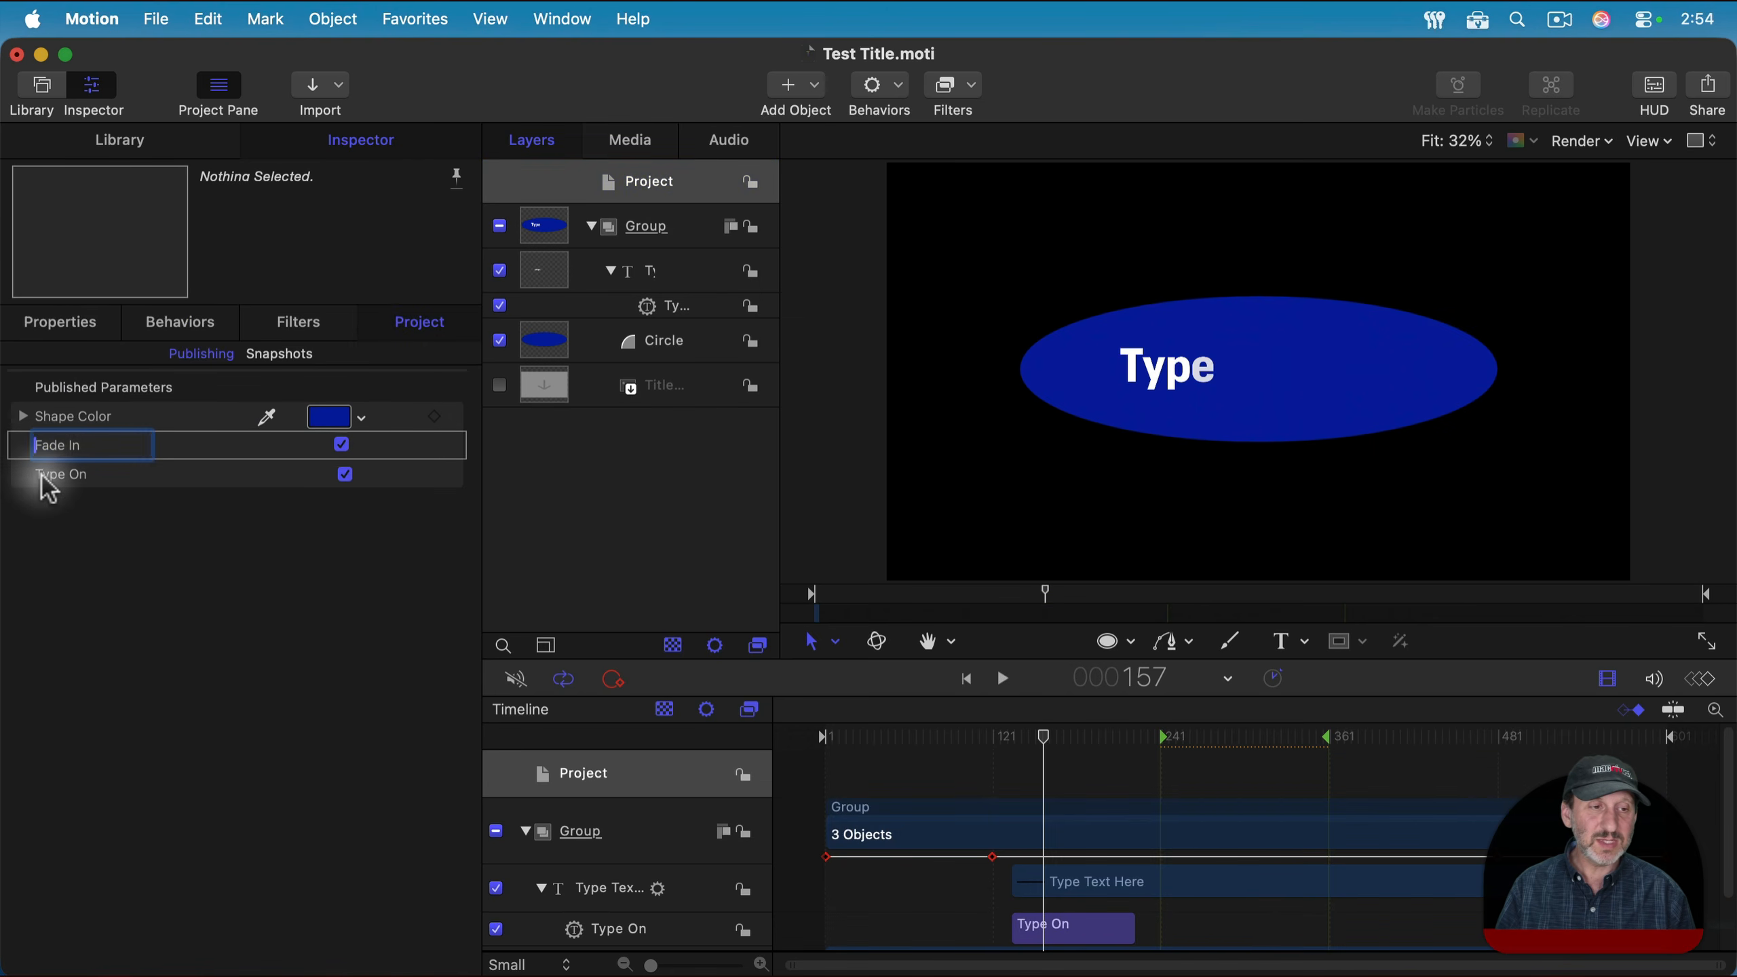
text(Type)
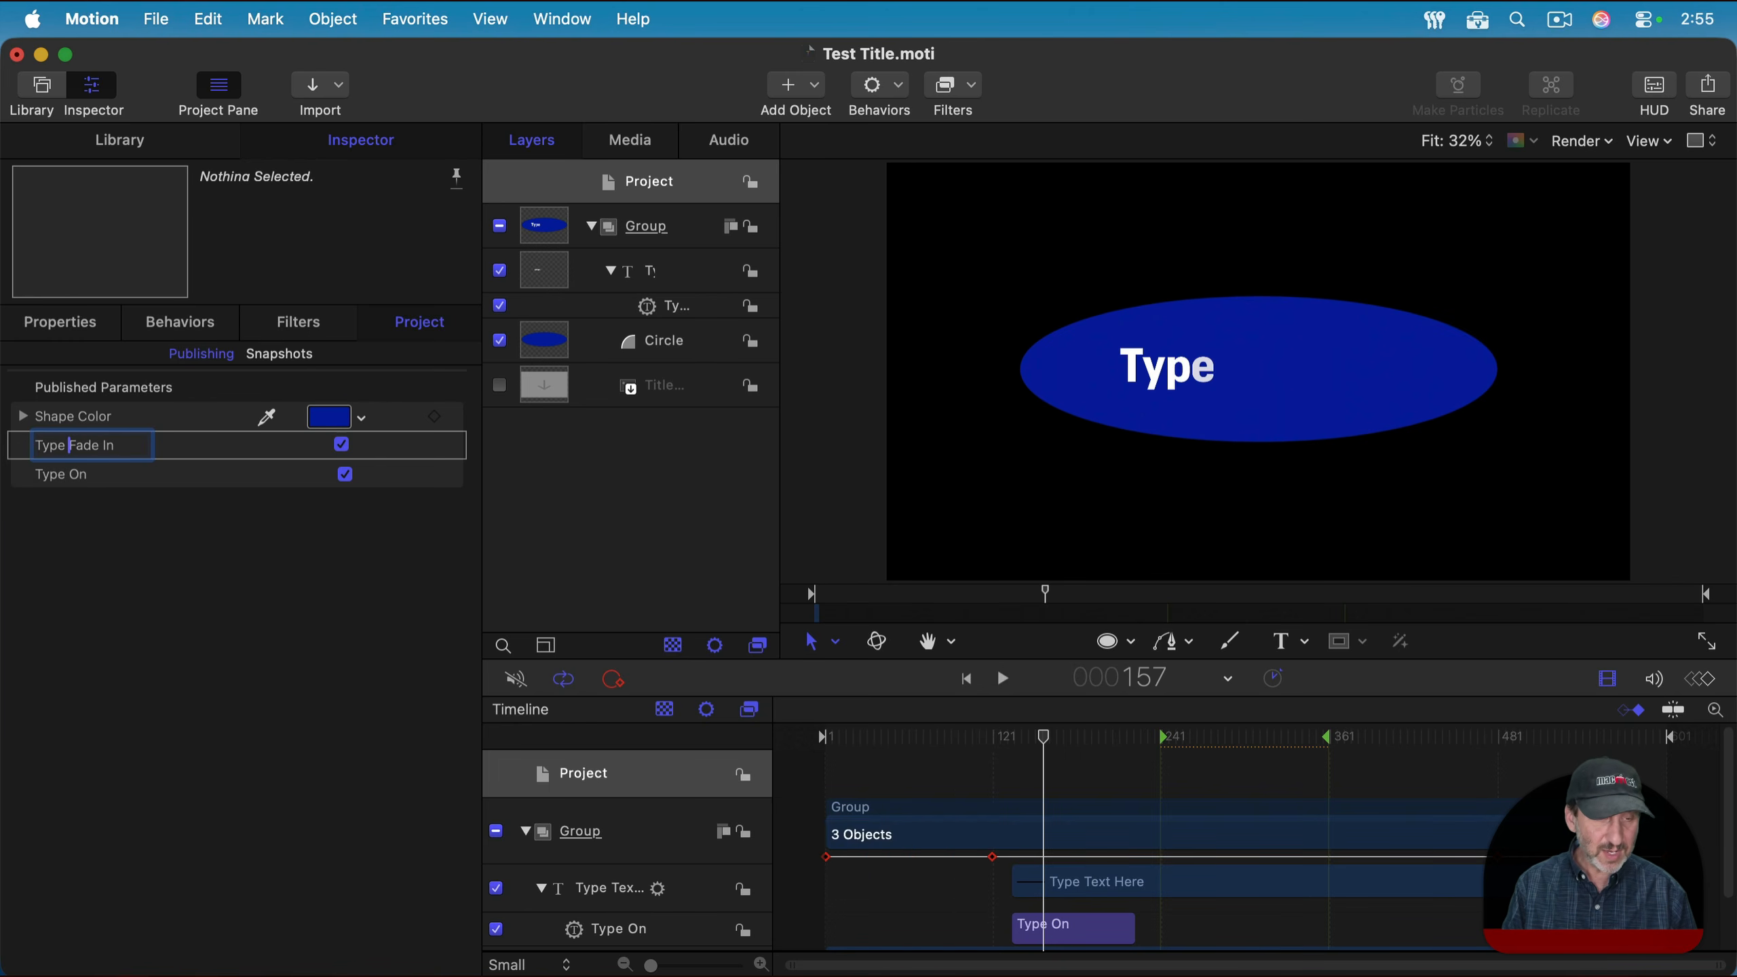
key(Return)
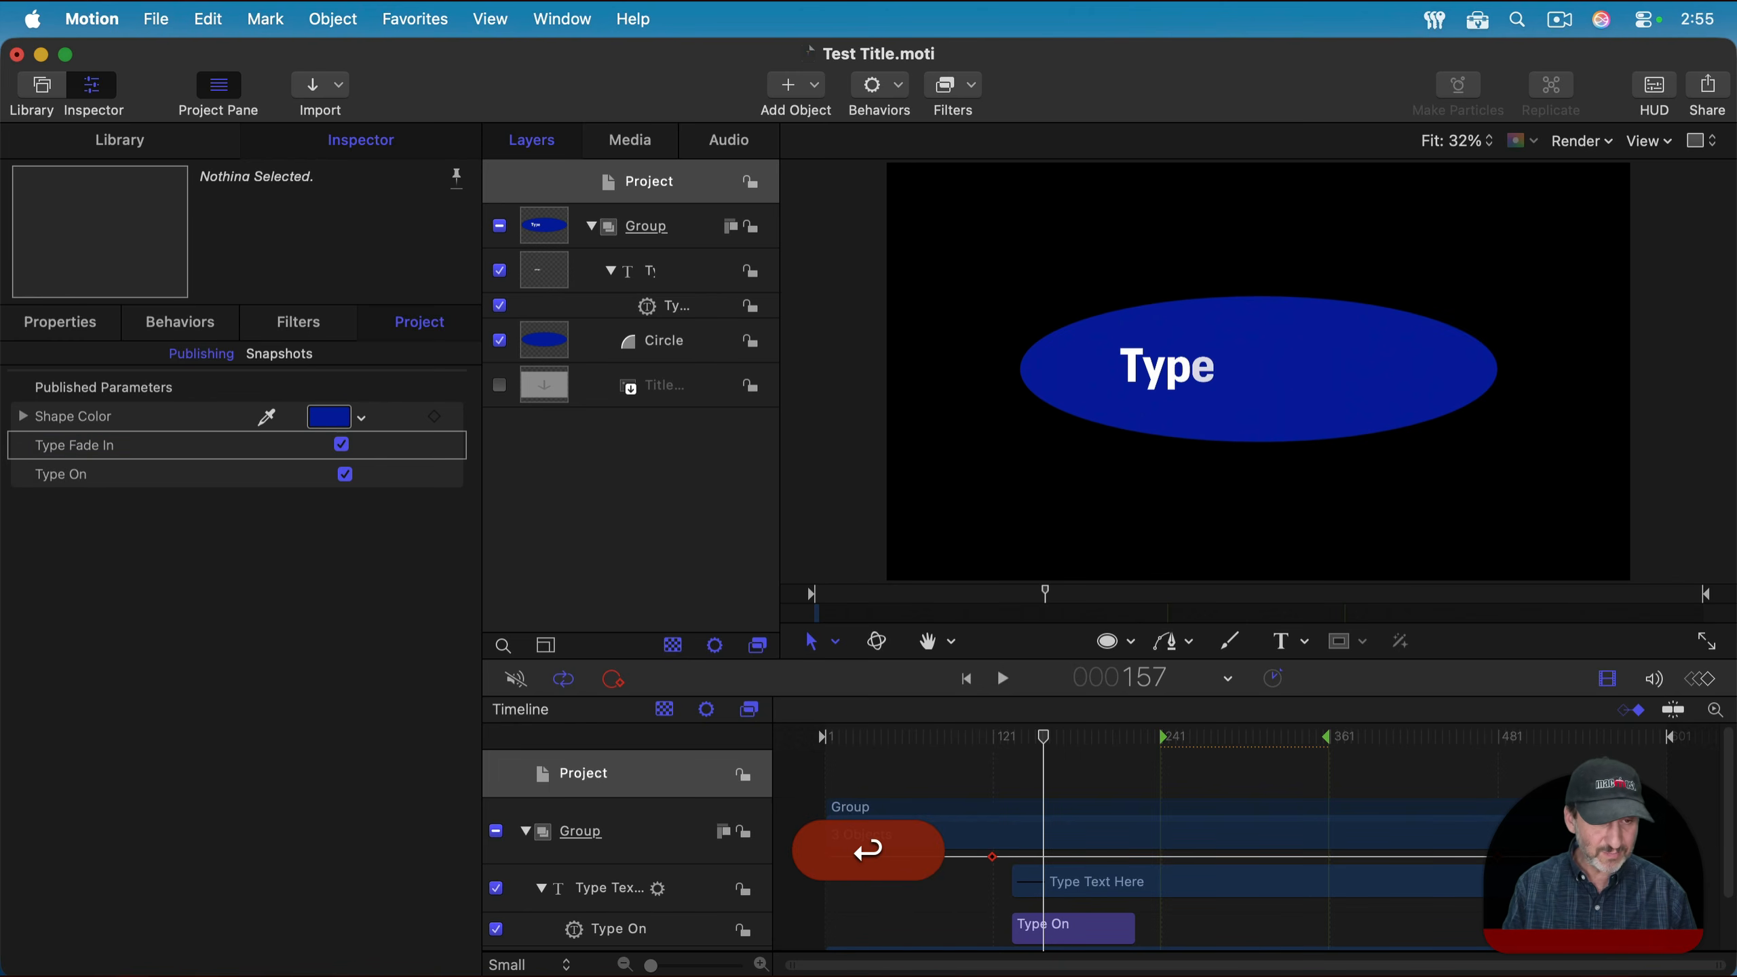
Rename the published Type On parameter to Typing On, place it above Type Fade In, and save the project.
click(64, 476)
double_click(69, 474)
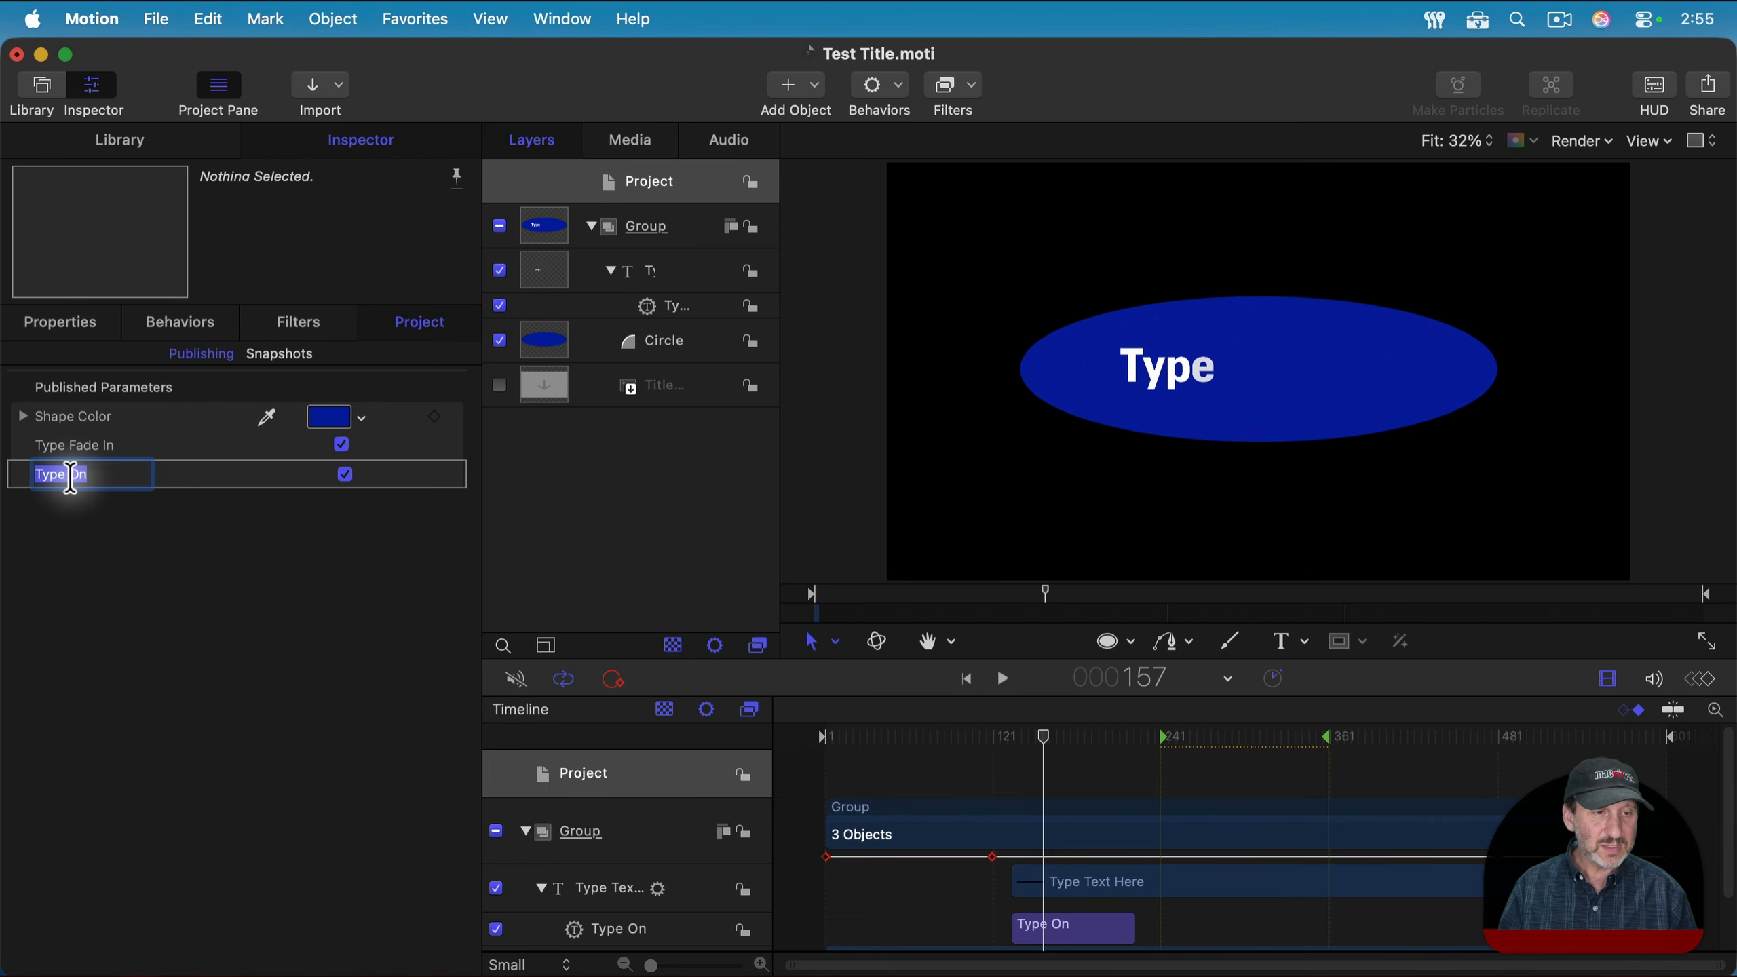
key(BackSpace)
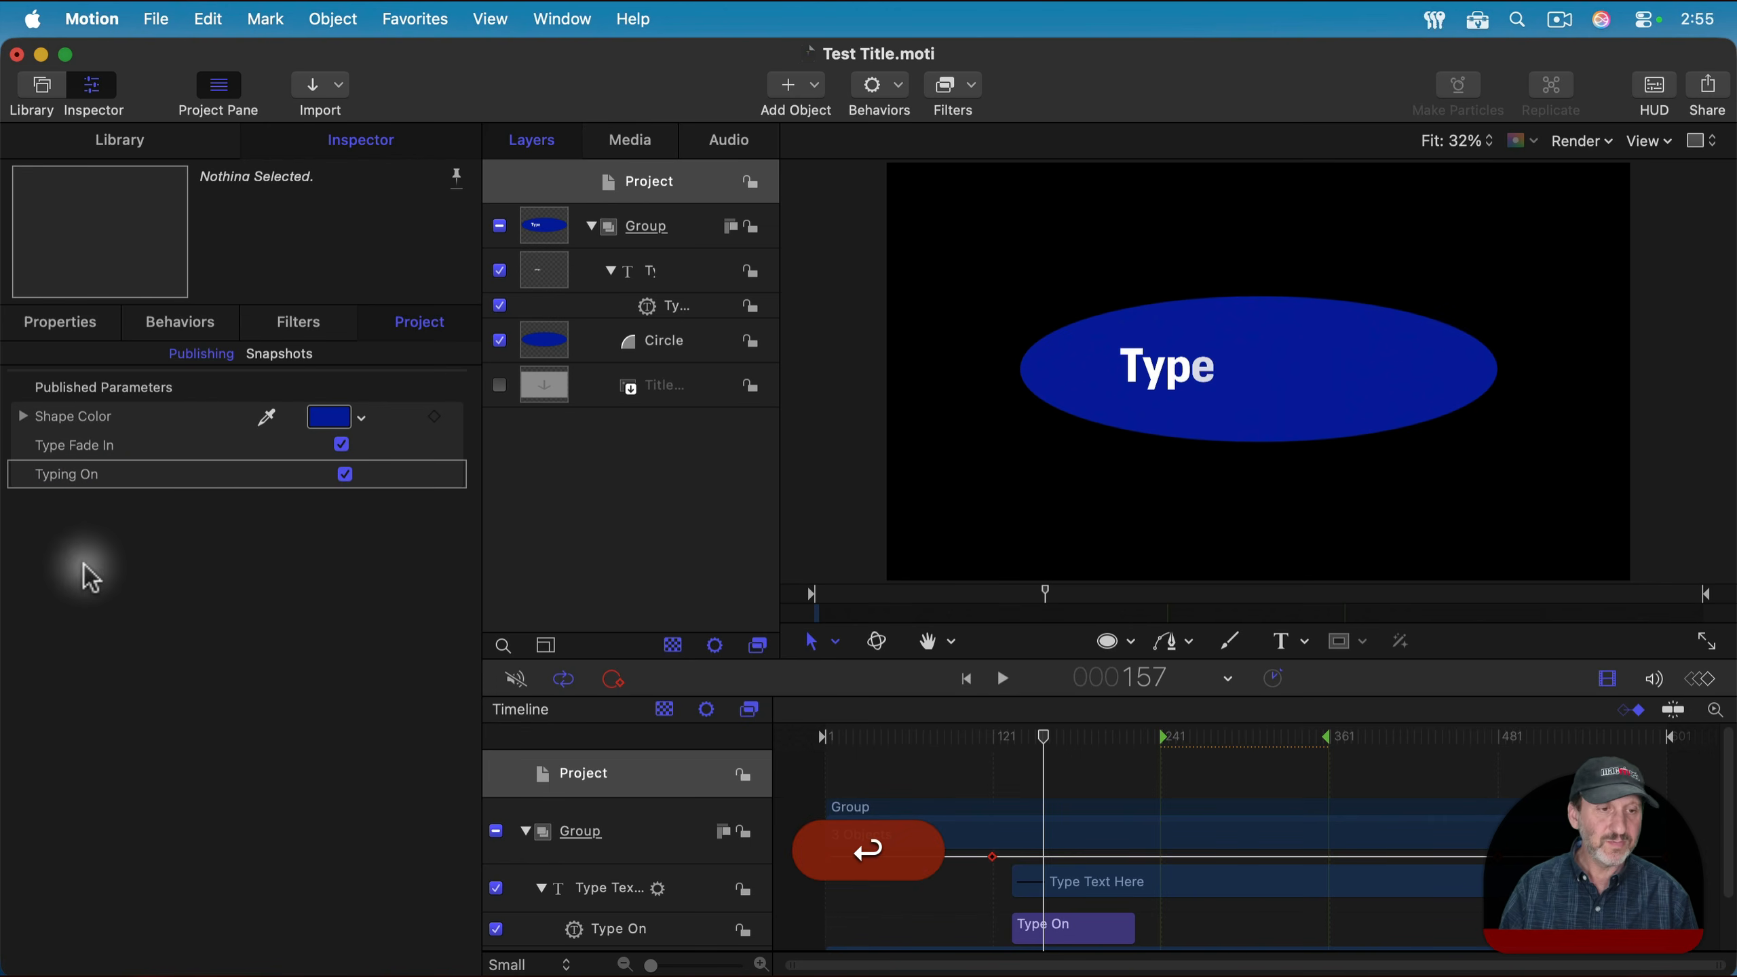
drag(138, 473, 136, 433)
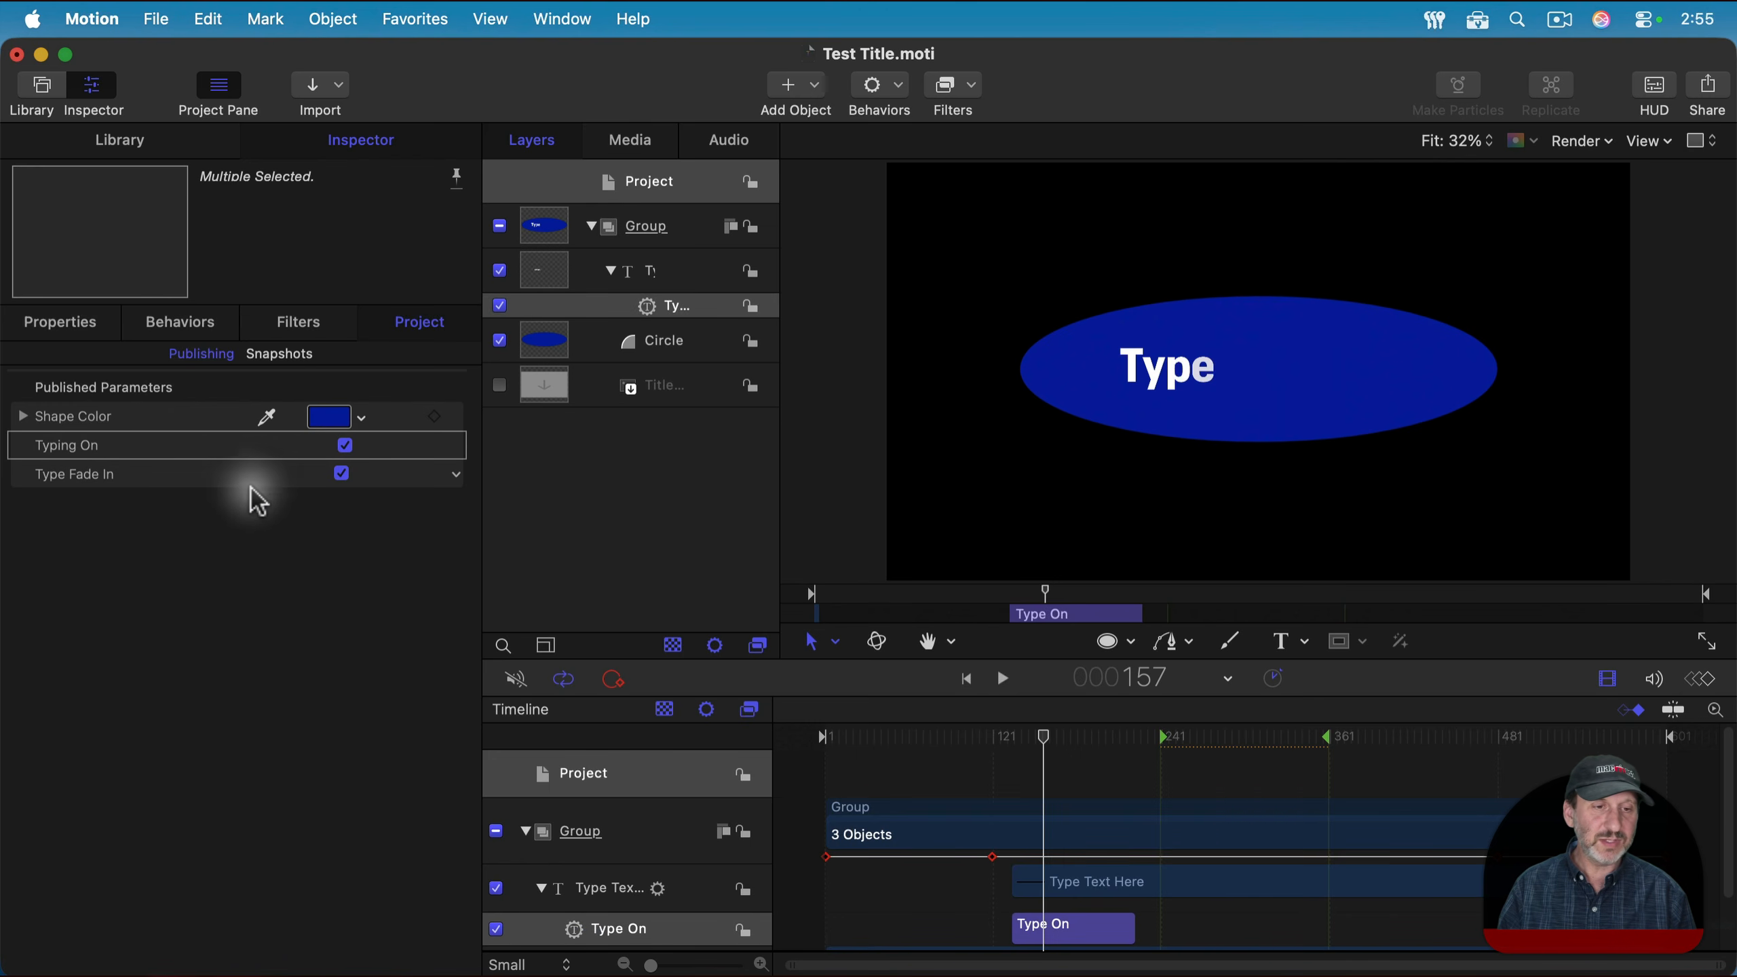
key(super+s)
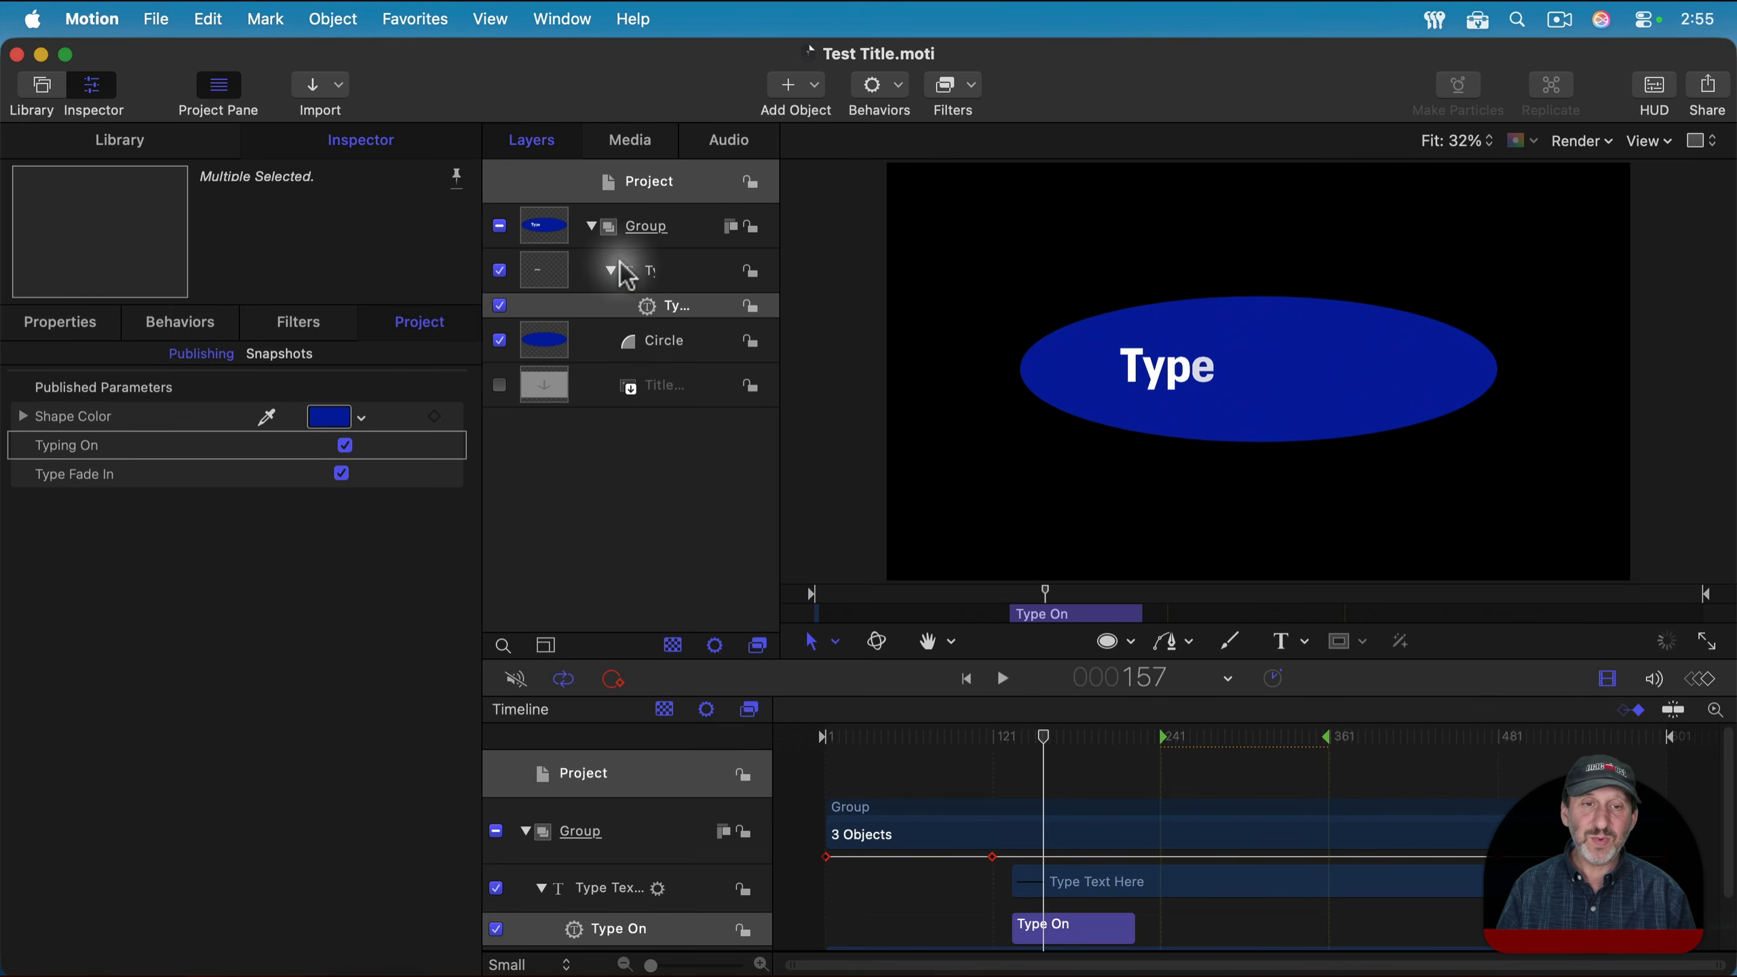
Publish the Font parameter of the Type Text Here layer and save the project.
click(677, 270)
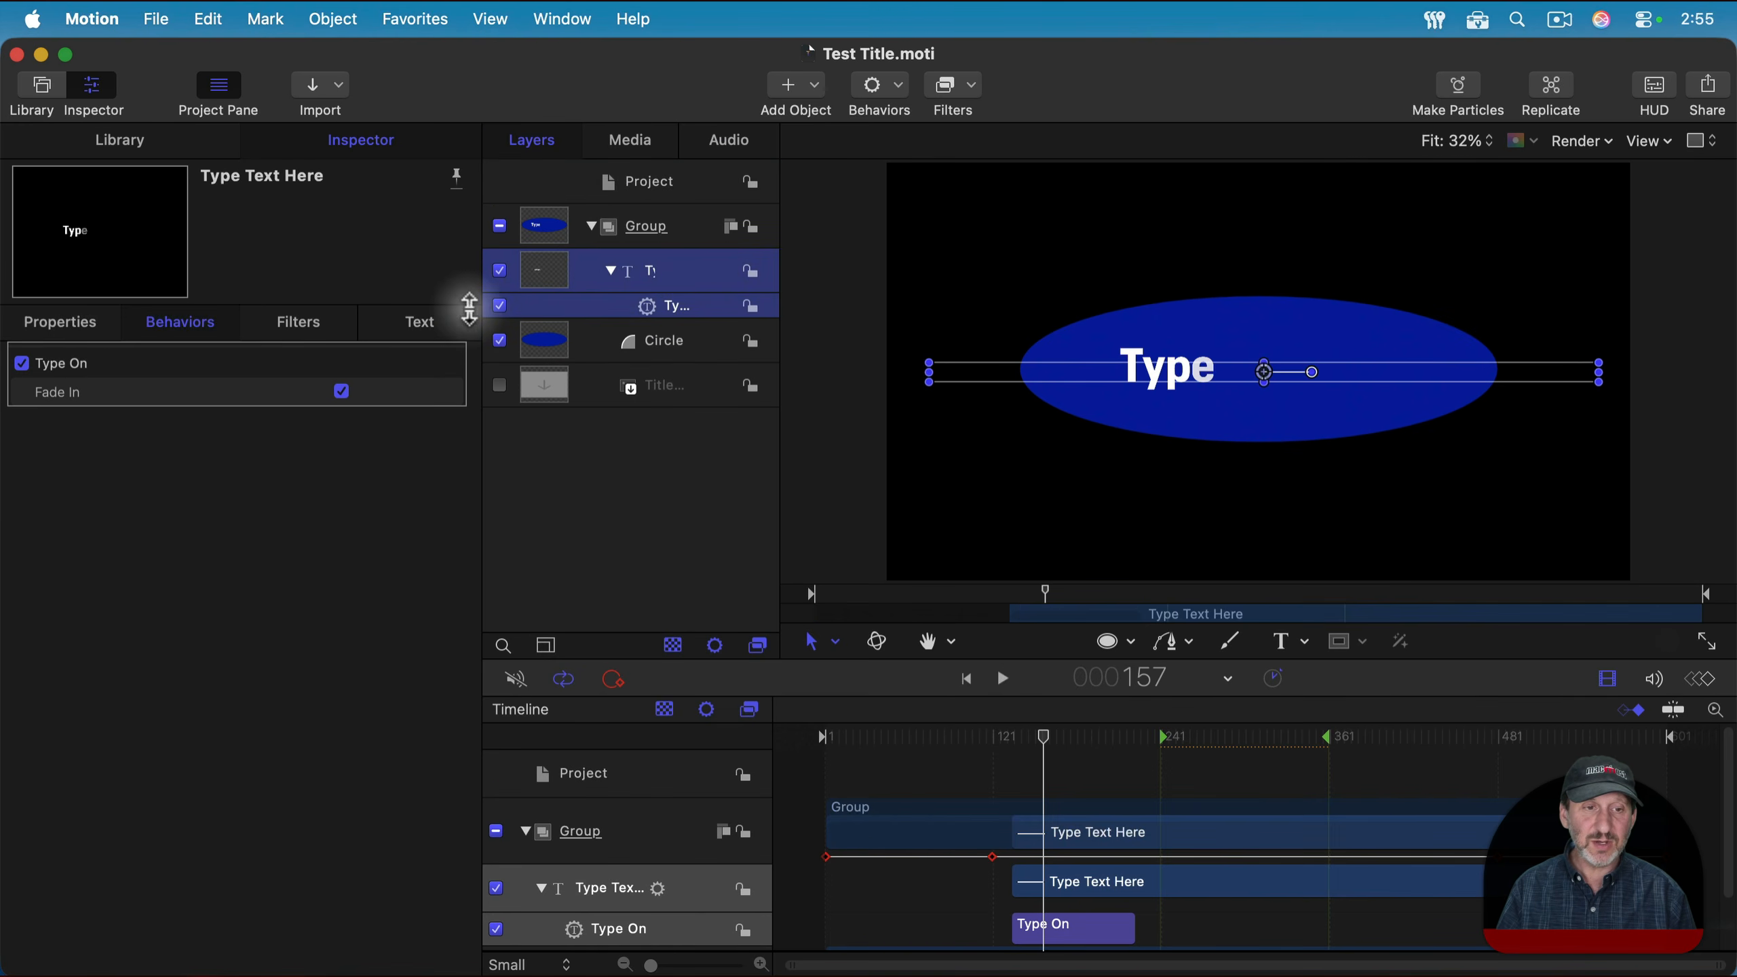
click(420, 323)
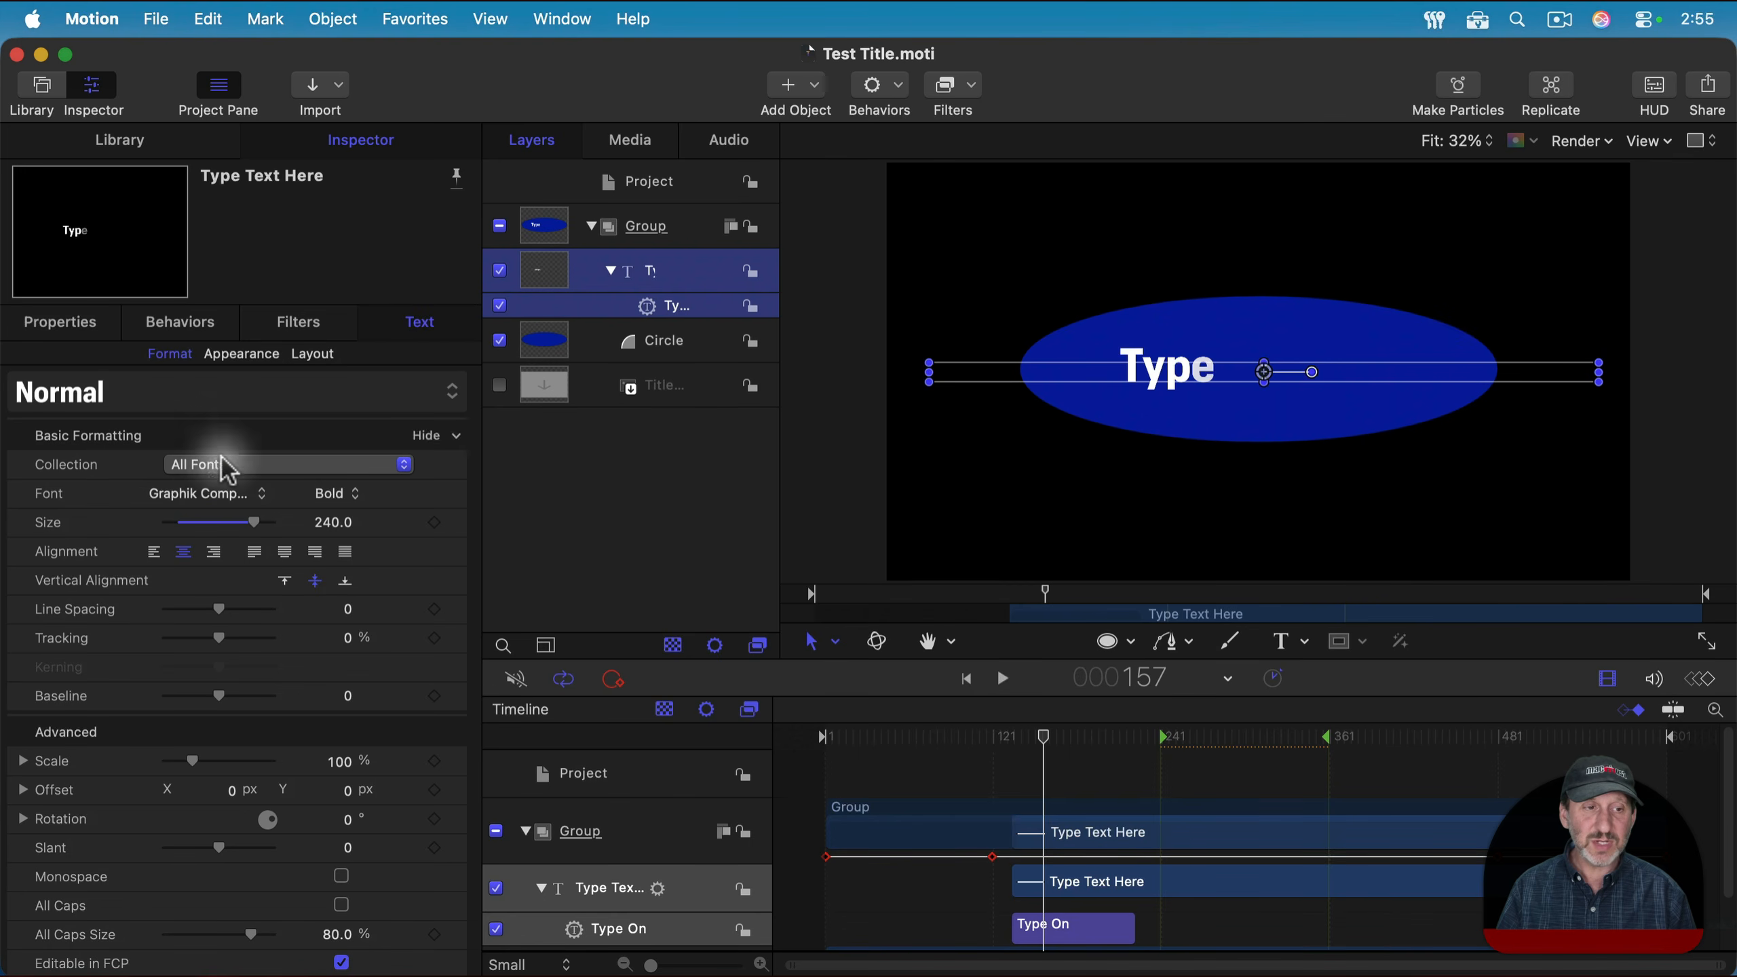
click(454, 494)
click(530, 850)
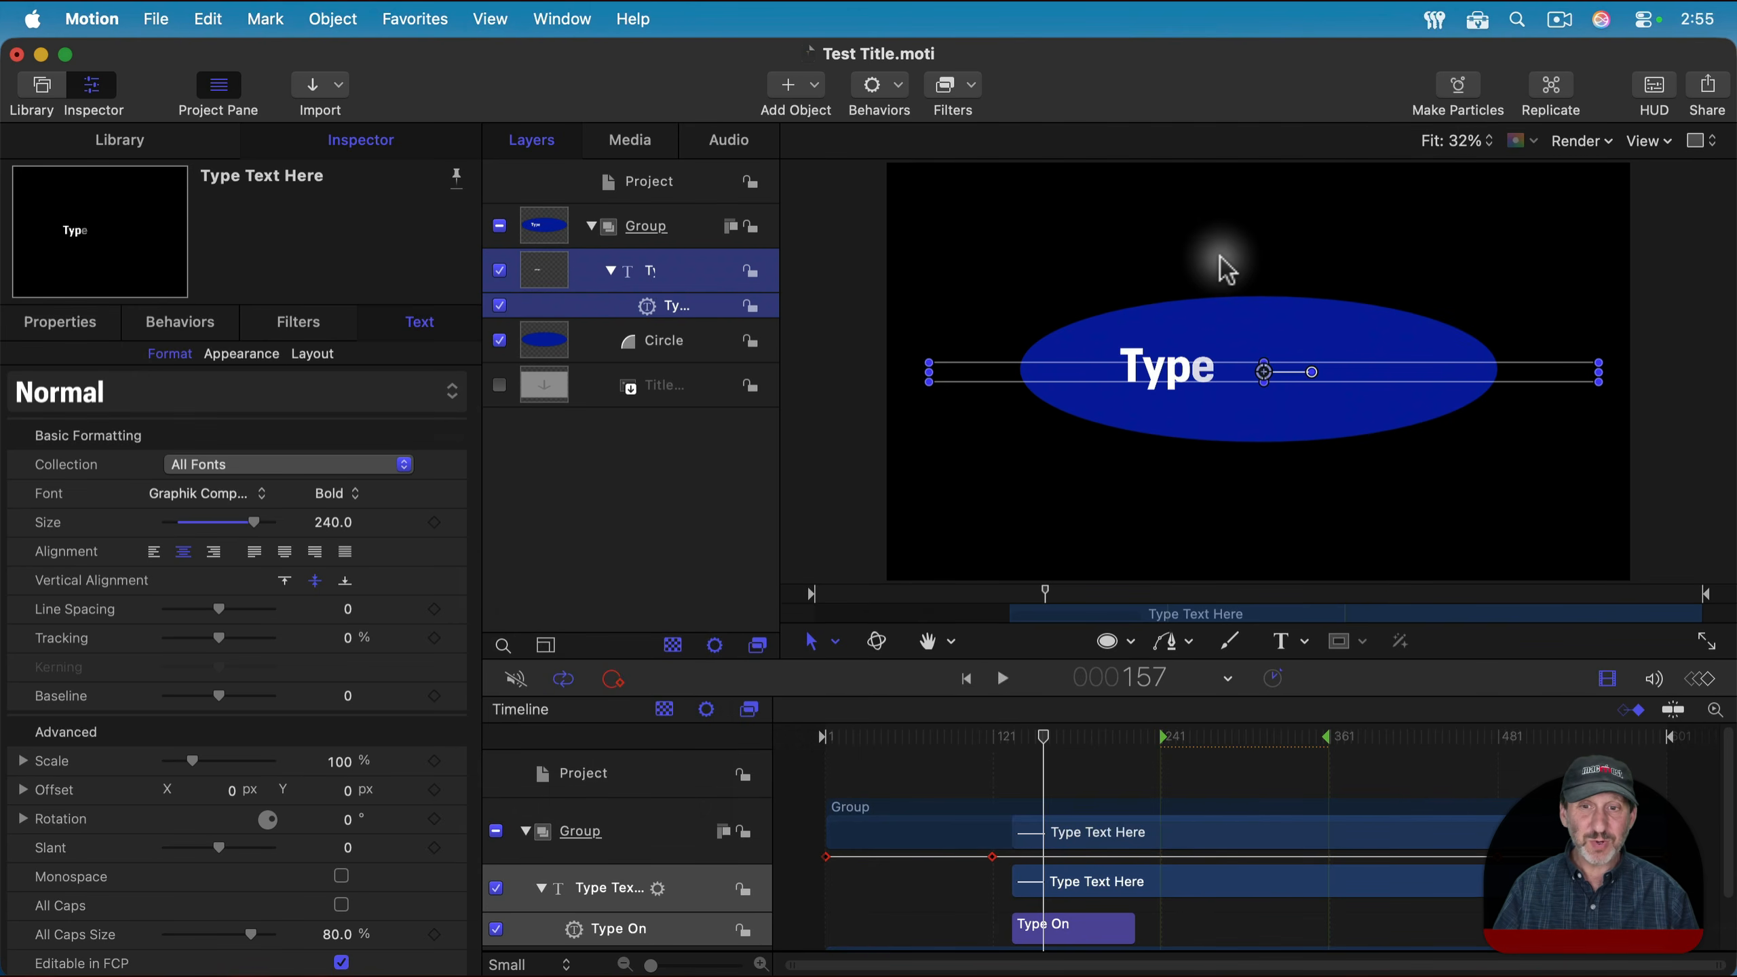
key(super)
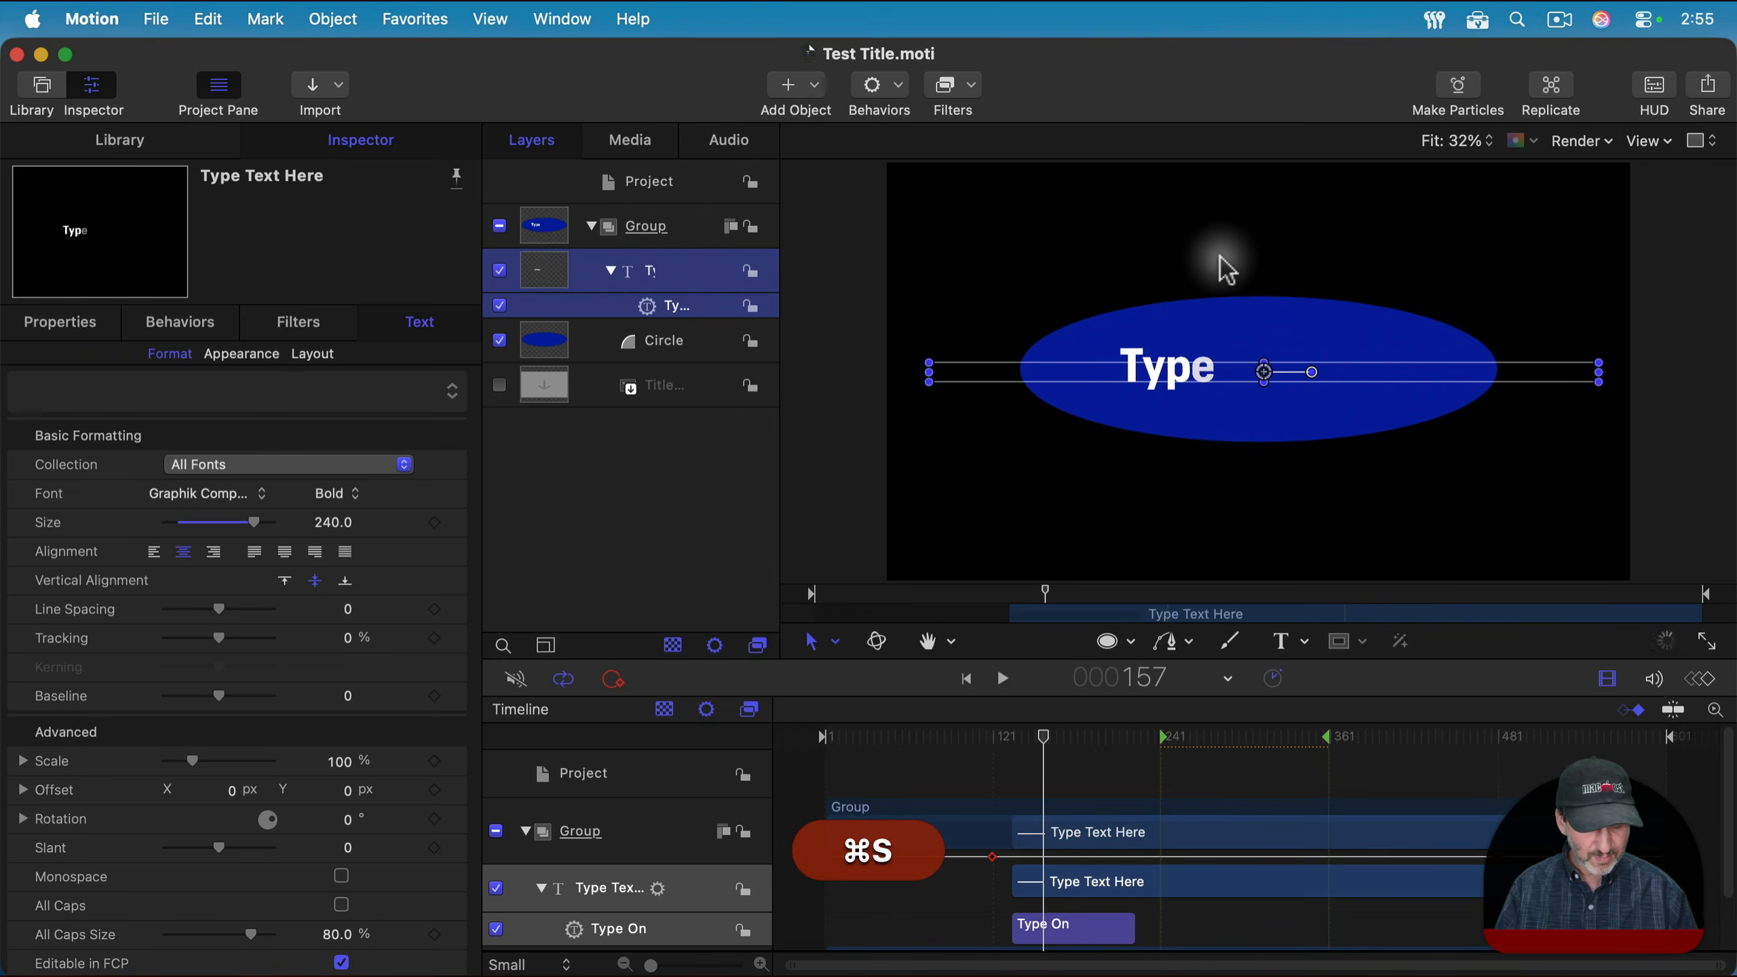
Switch to Final Cut Pro, add Test Title above the grass clip at the timeline's start, and scrub through its animation.
key(super+h)
mouse_move(1132, 938)
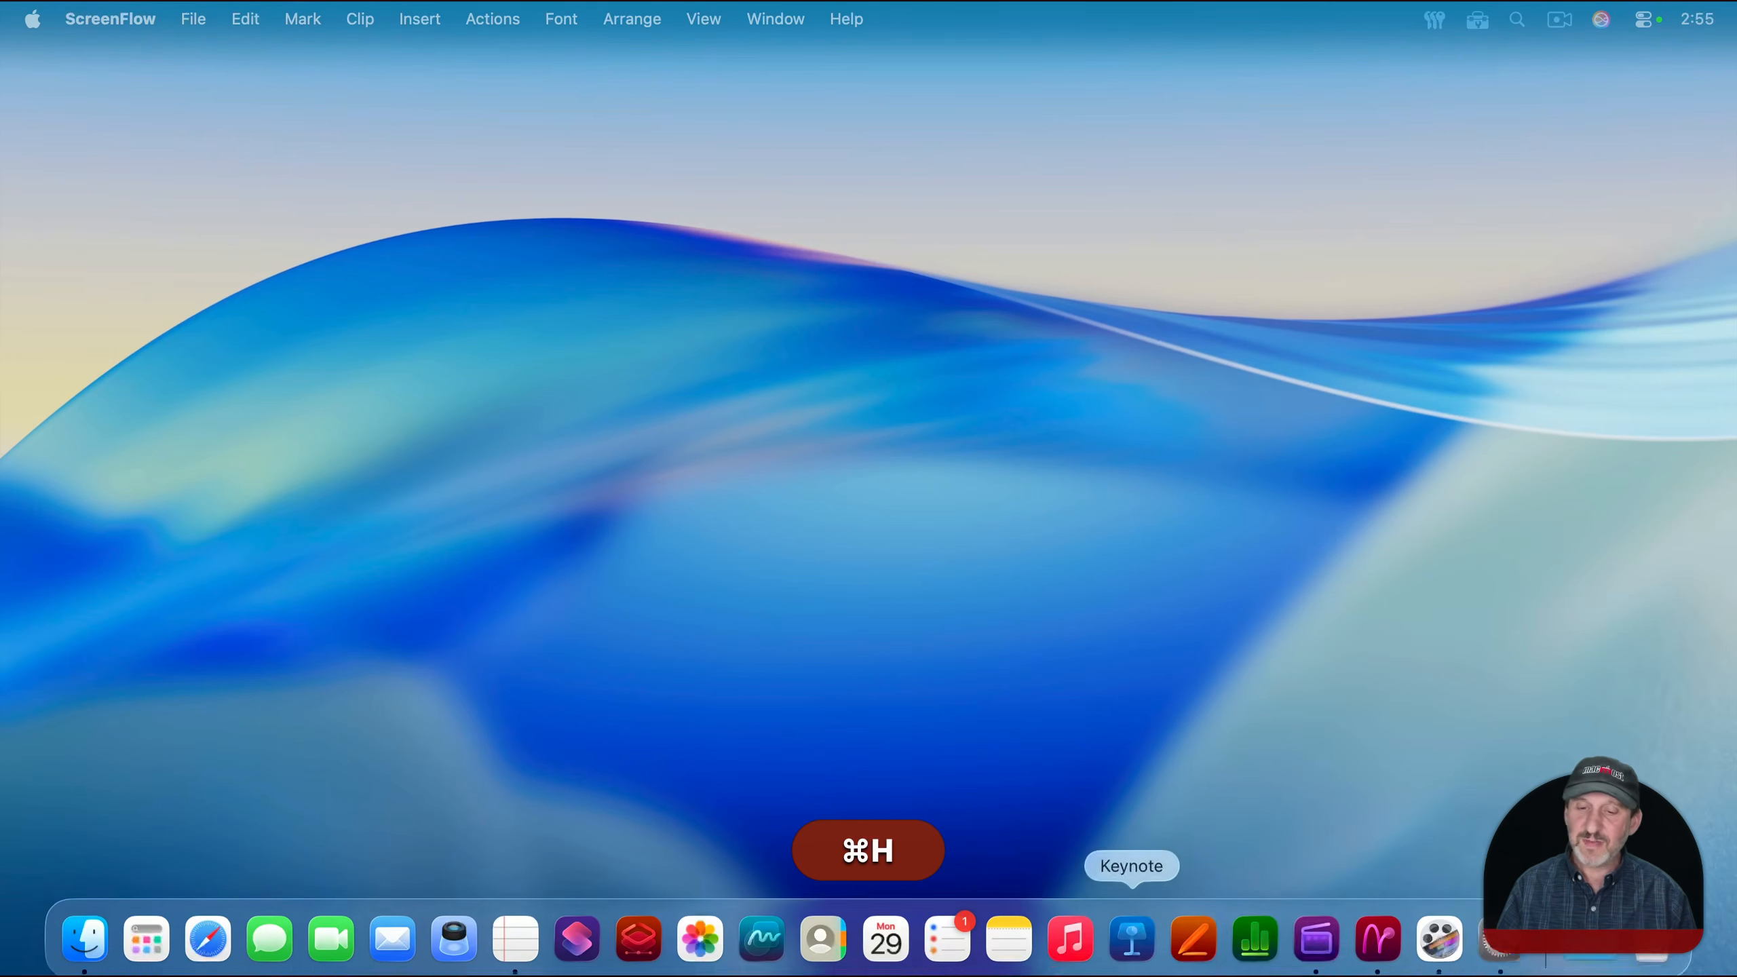
click(1321, 935)
drag(318, 233, 55, 711)
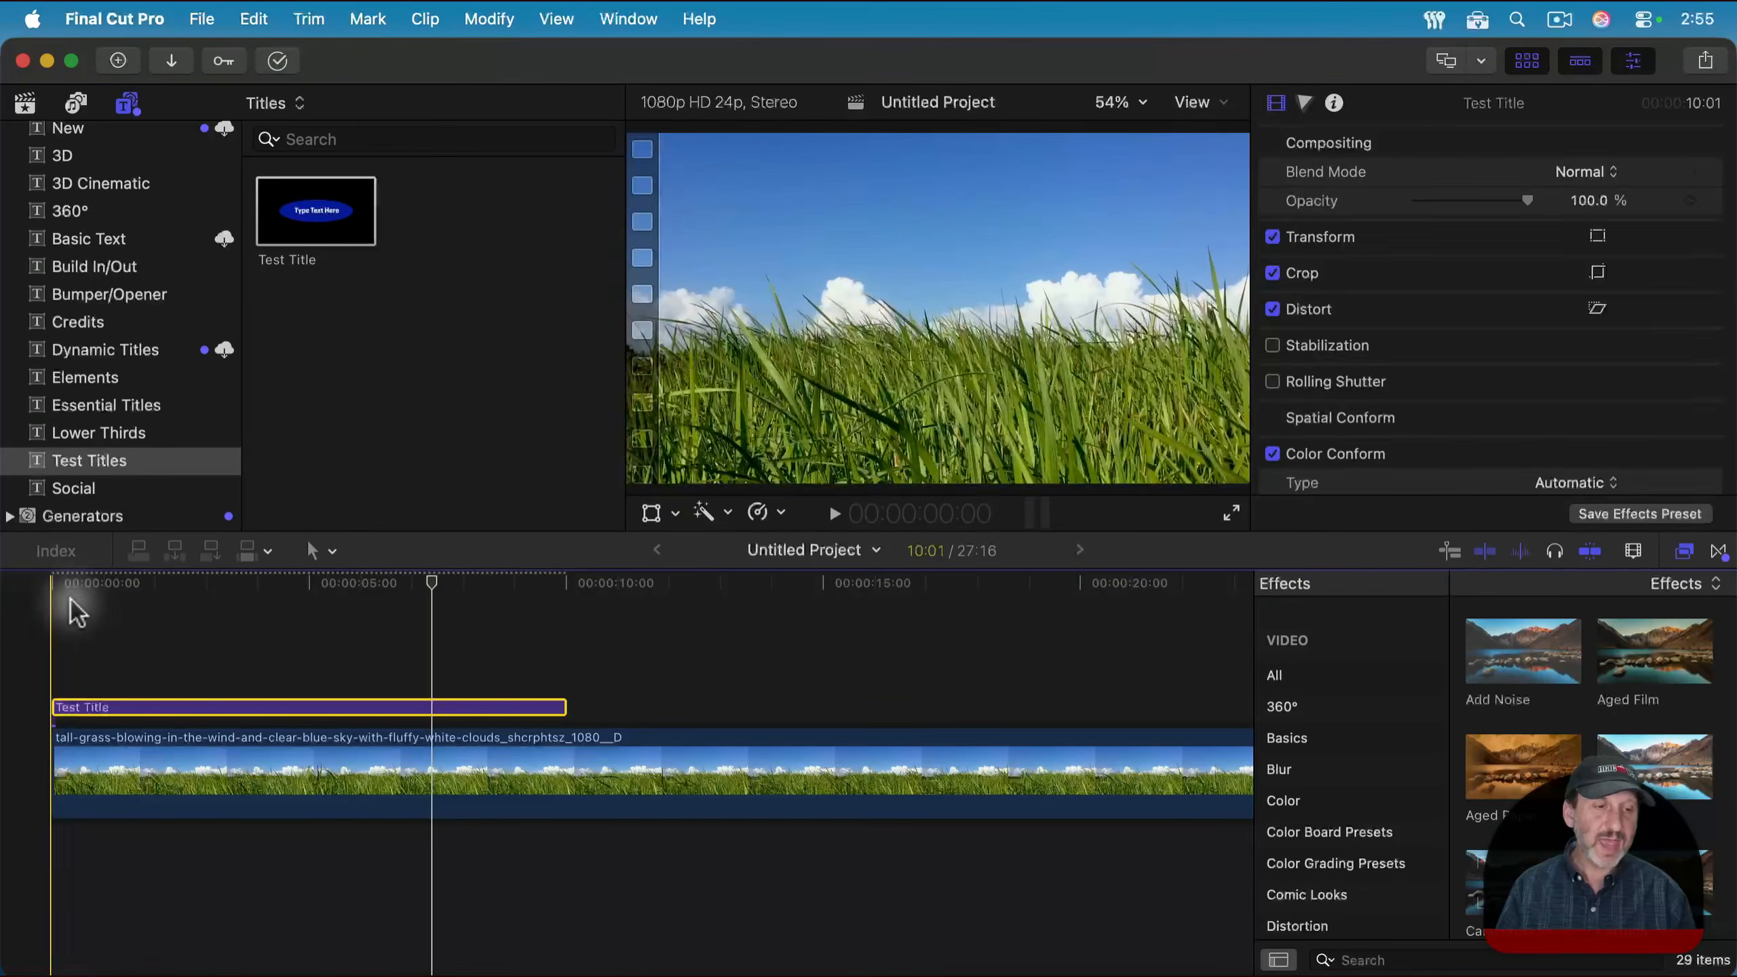
drag(63, 586, 226, 718)
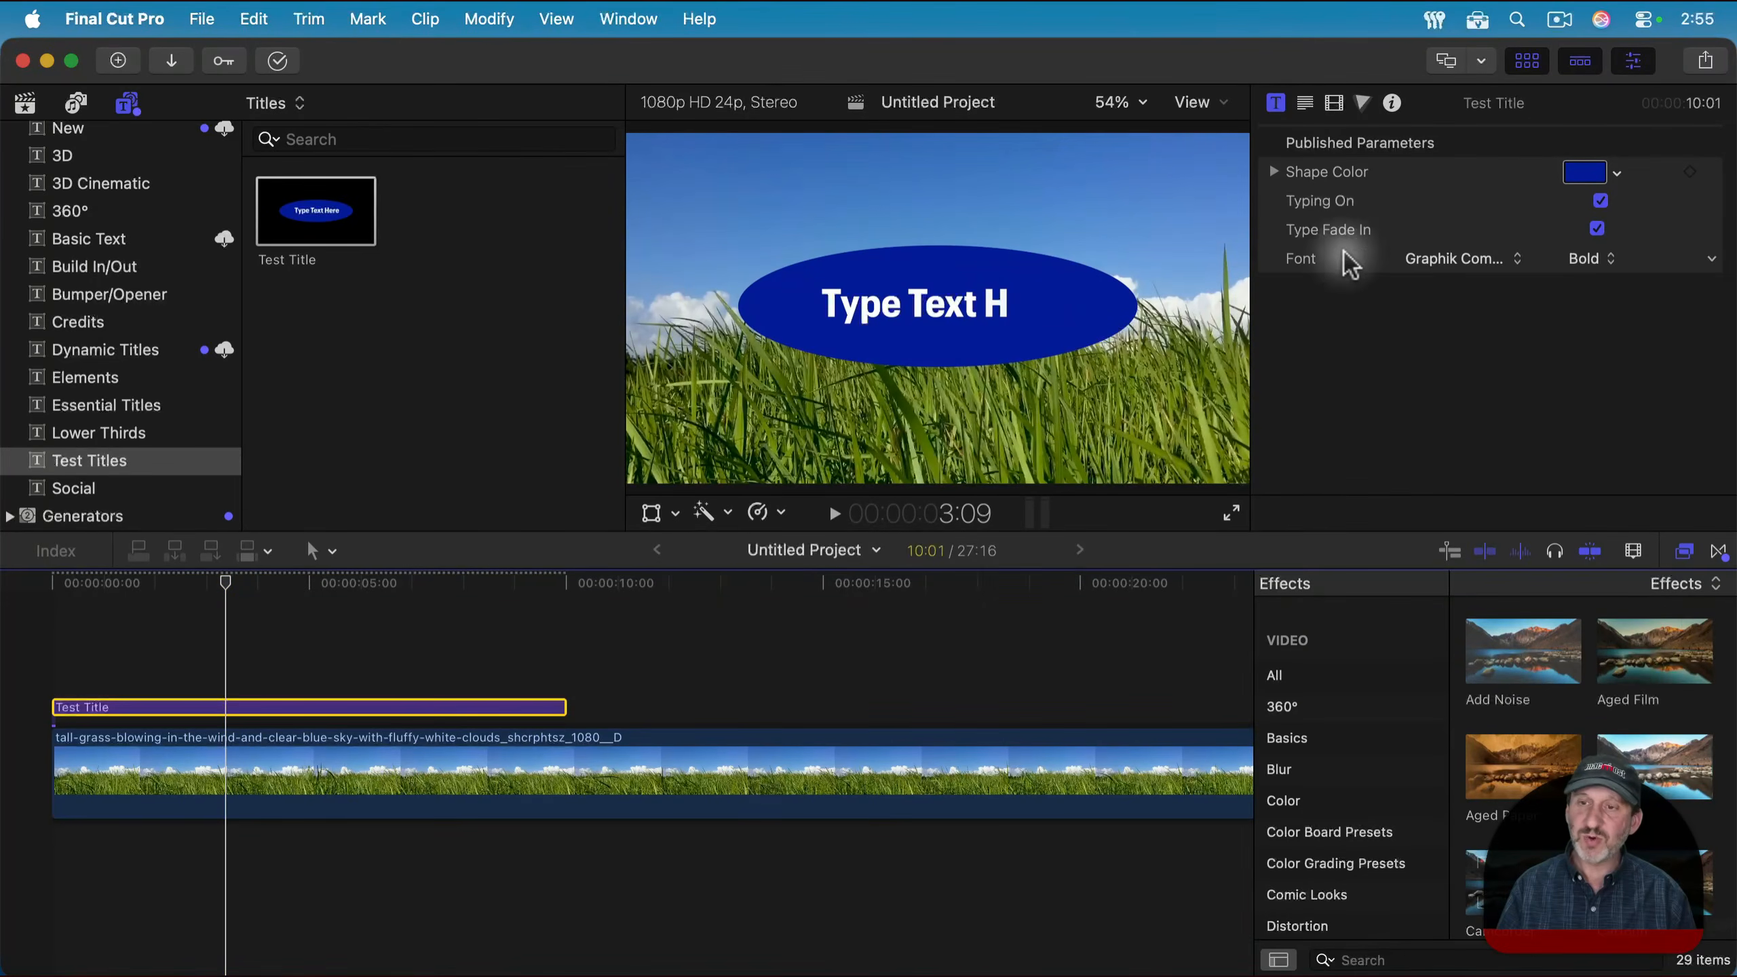
Turn the title's Typing On parameter off and back on, disable Type Fade In, and scrub back to 2:11.
click(1600, 201)
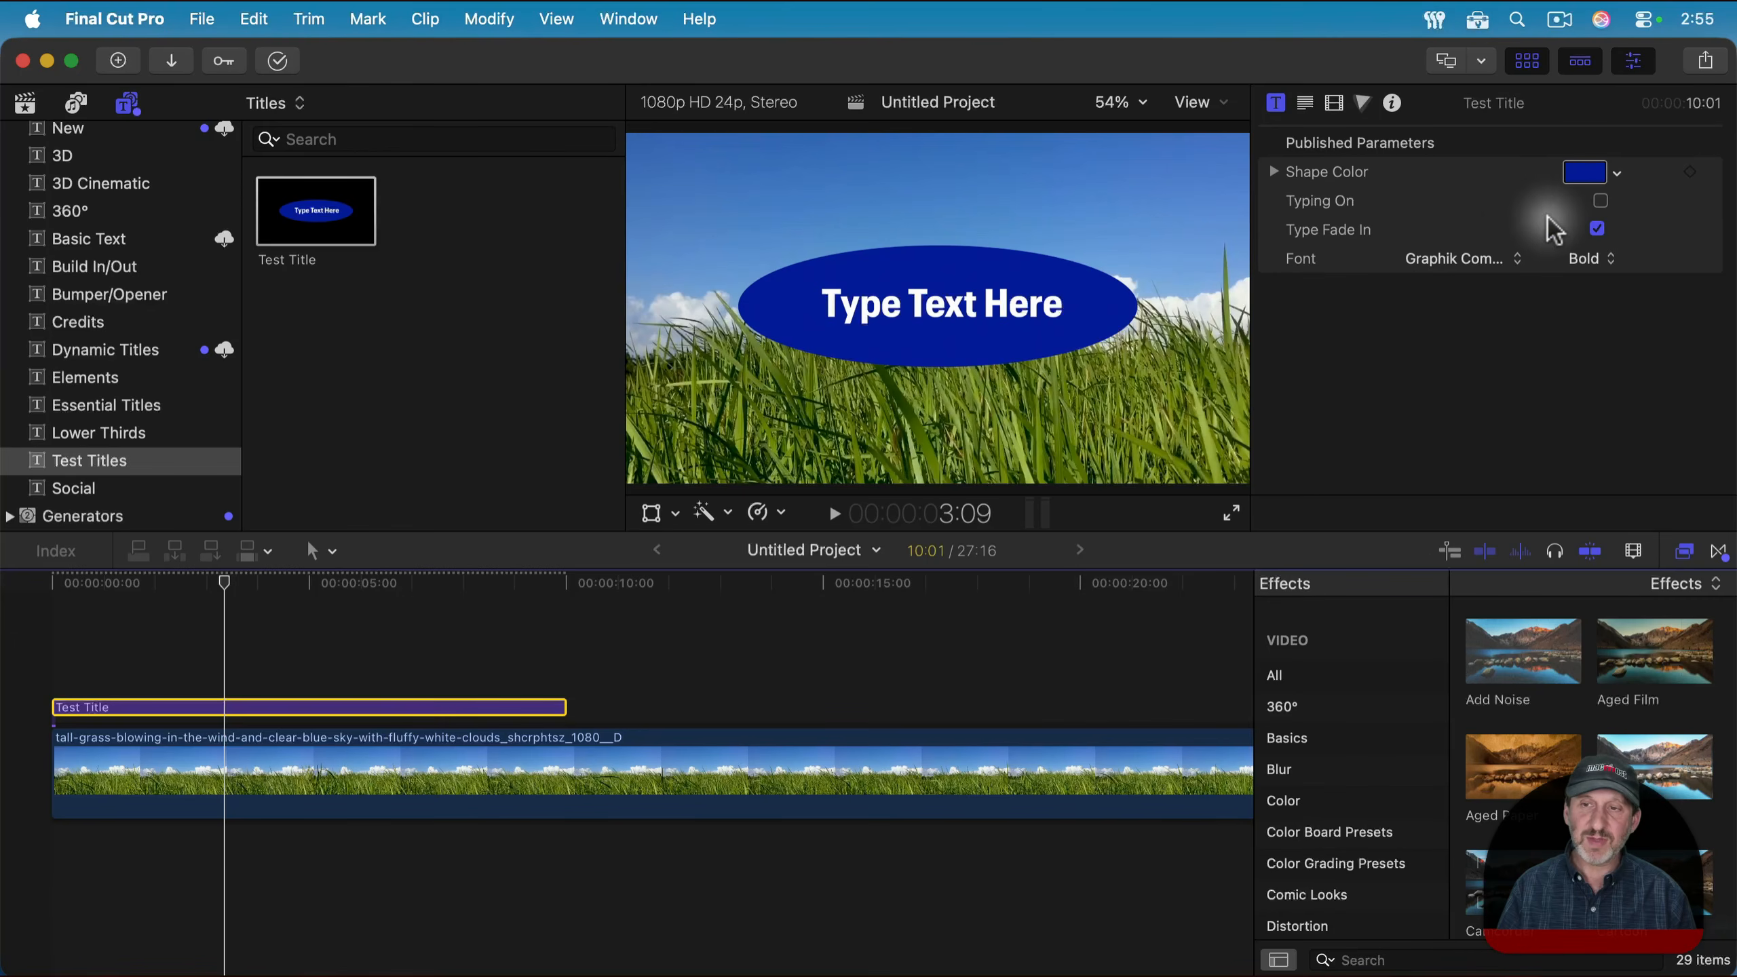
click(1600, 201)
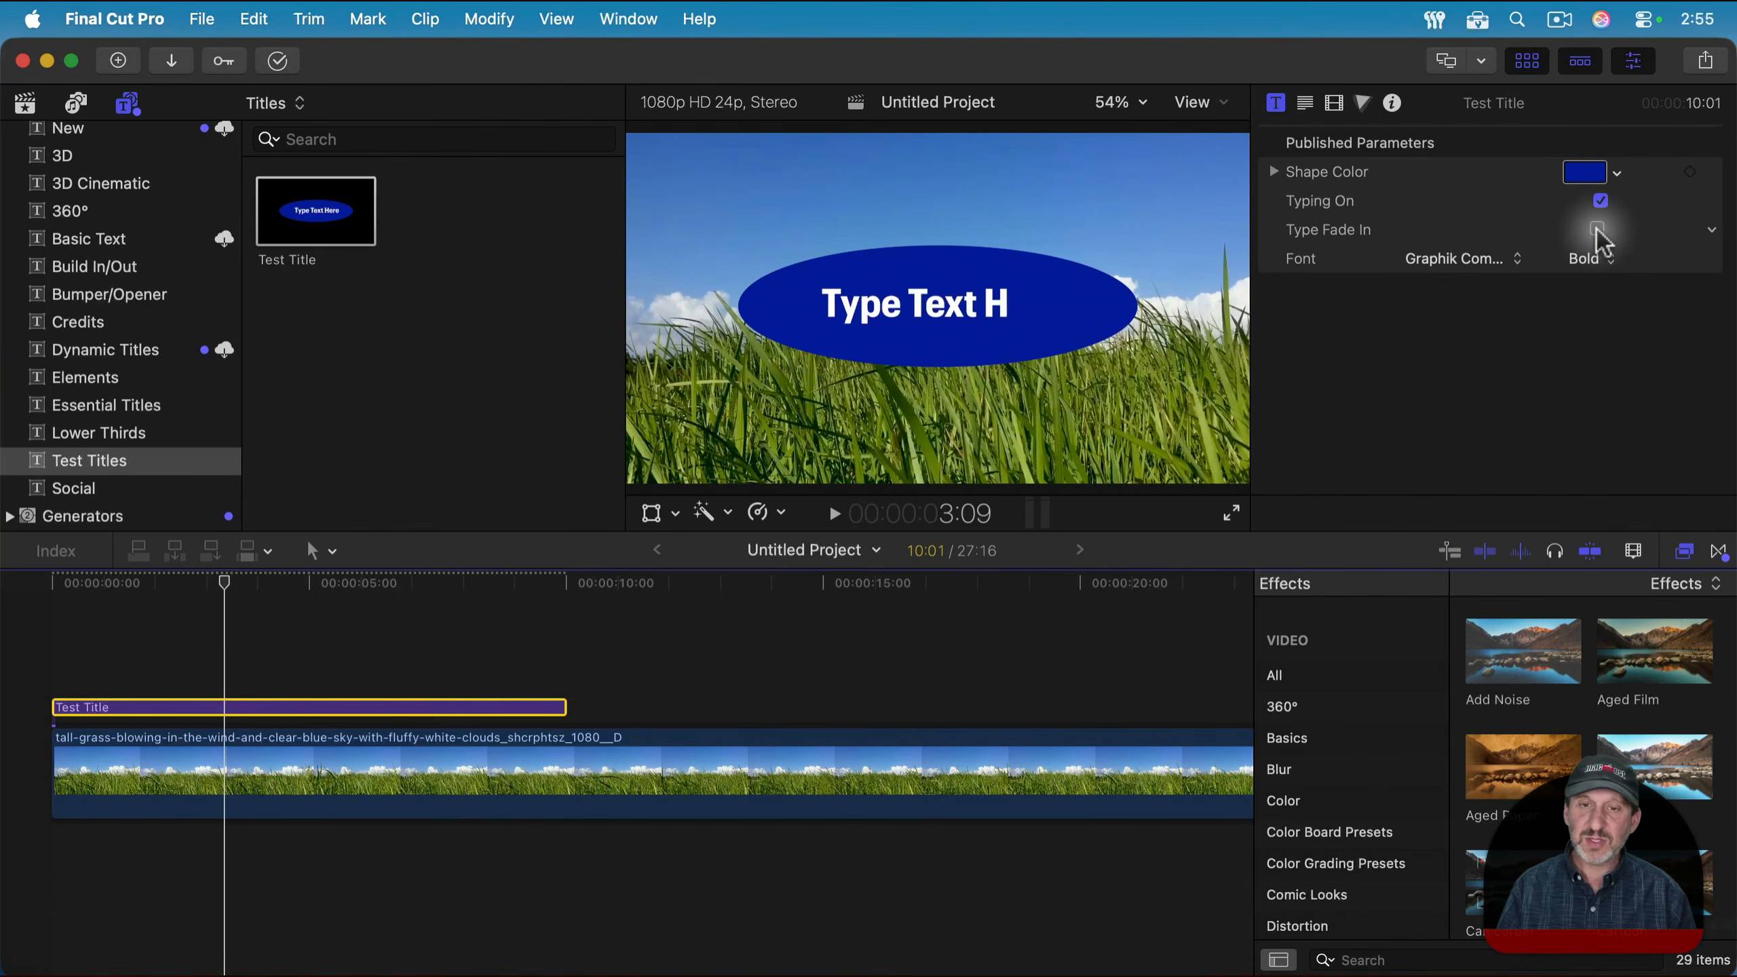
drag(219, 582, 179, 582)
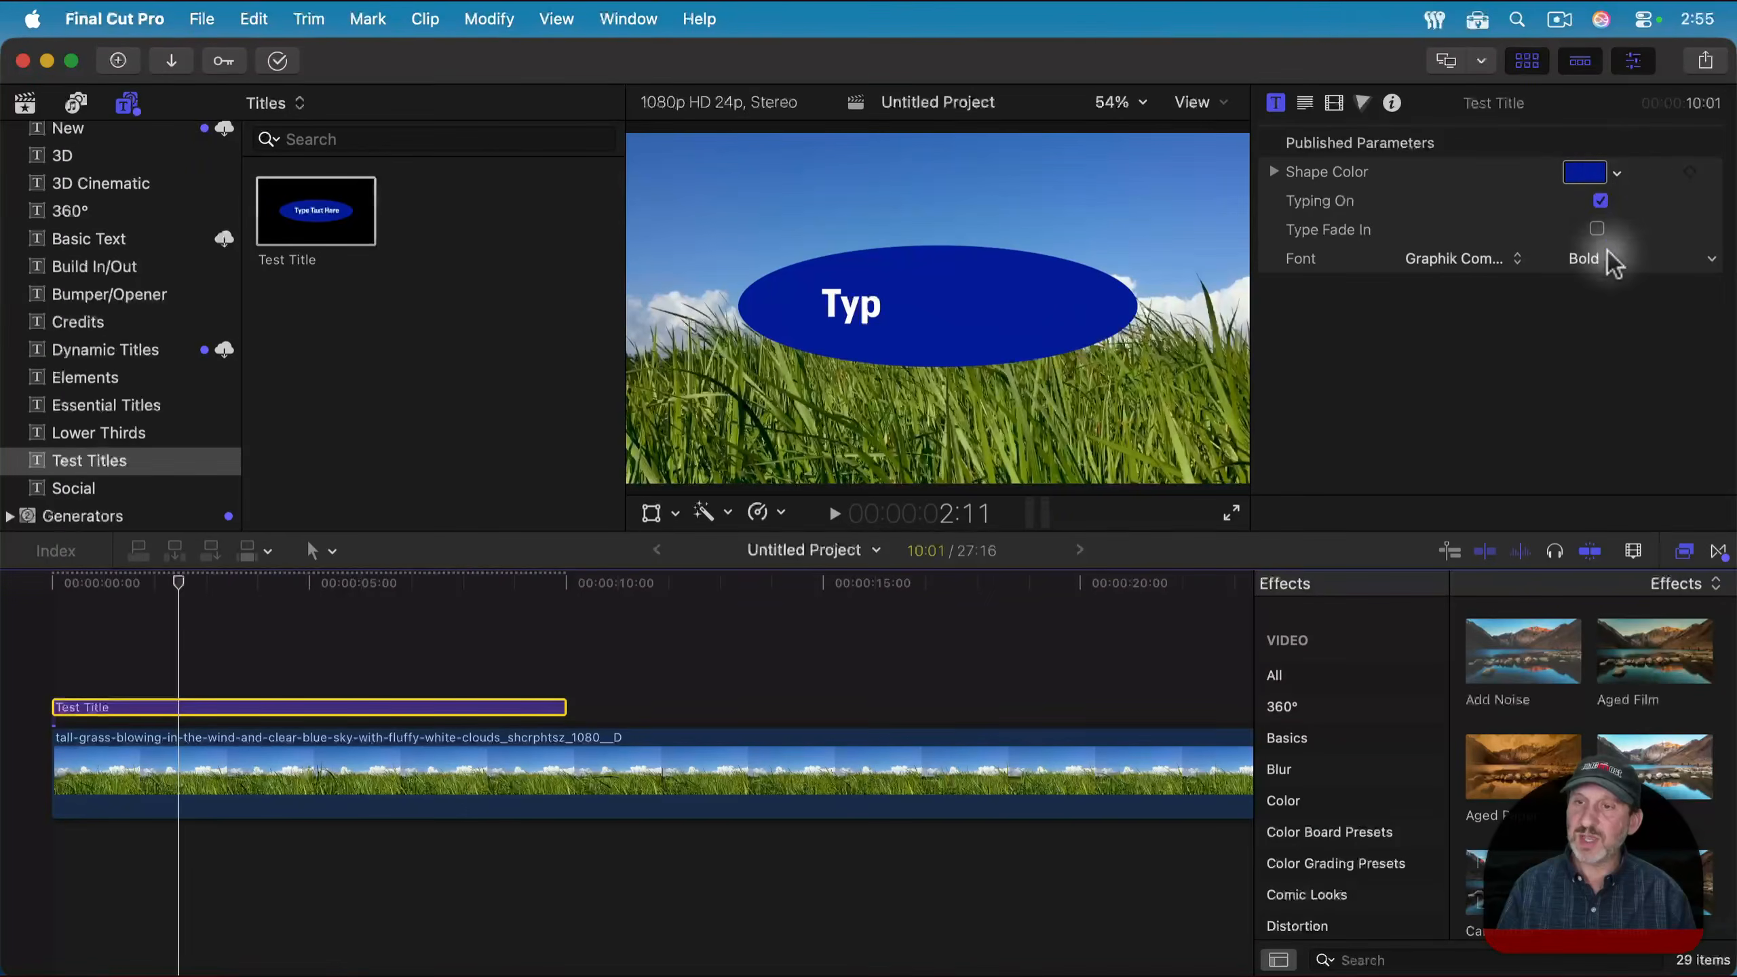
Change the title's Shape Color to orange.
click(1617, 173)
click(1550, 291)
click(1556, 253)
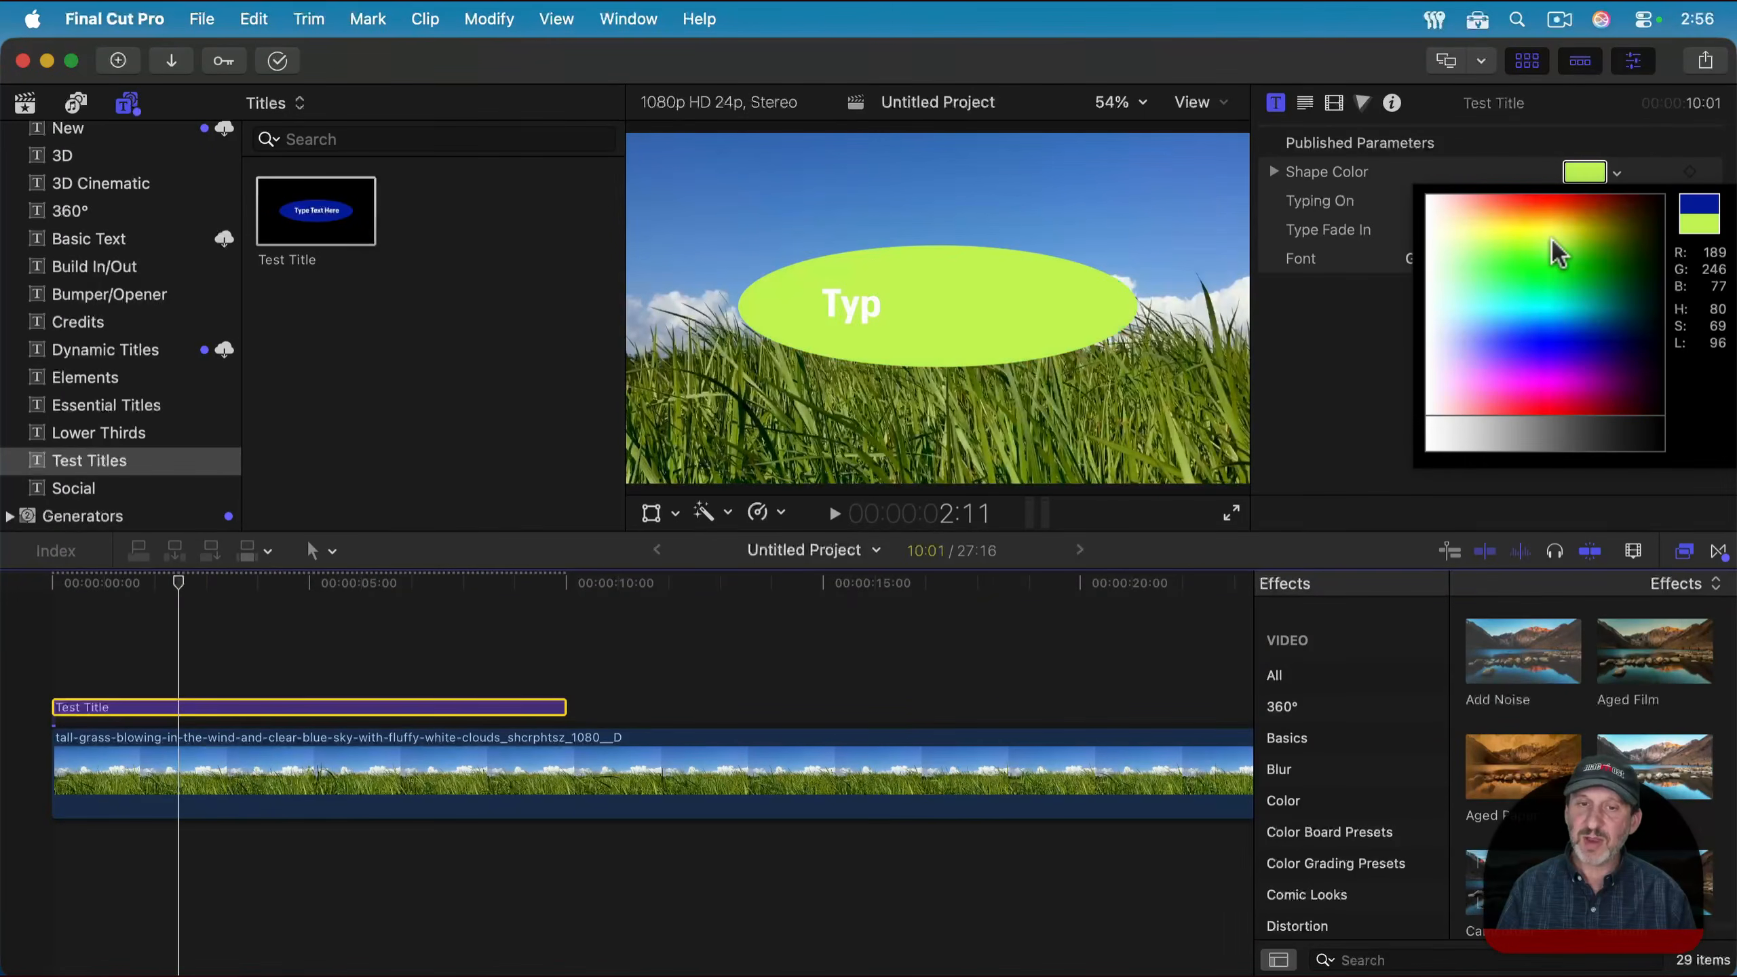
click(1554, 213)
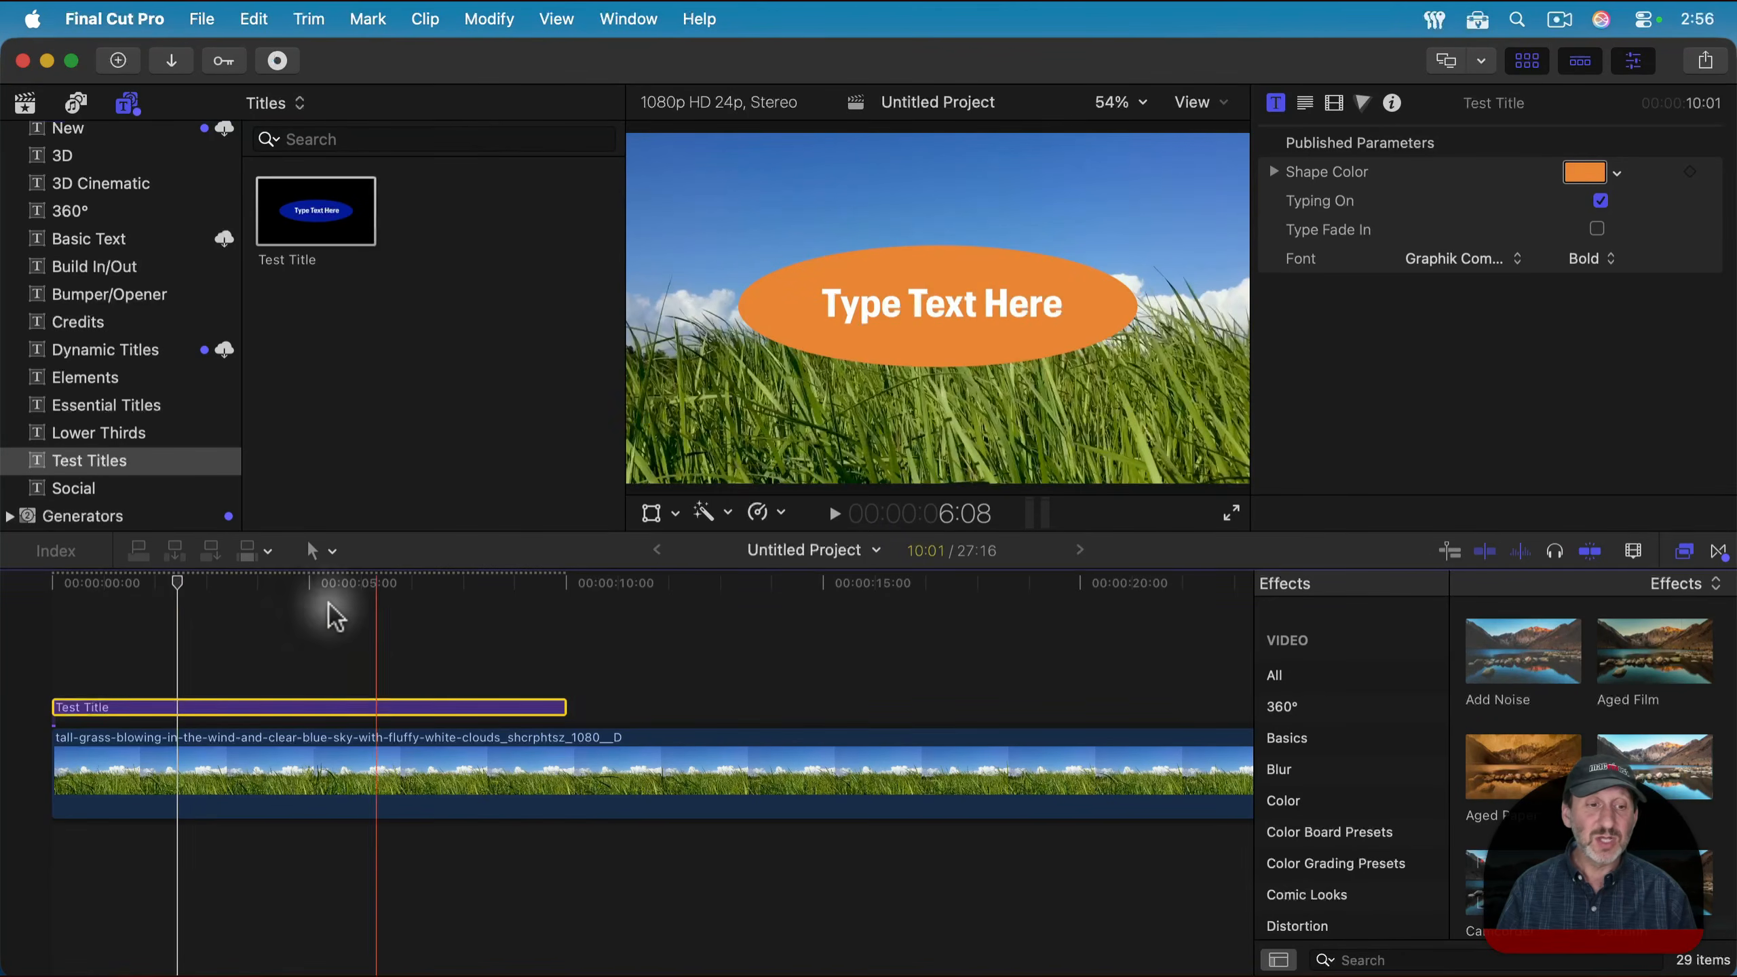
Extend the end of the Test Title clip to a duration of about 19:17.
click(491, 588)
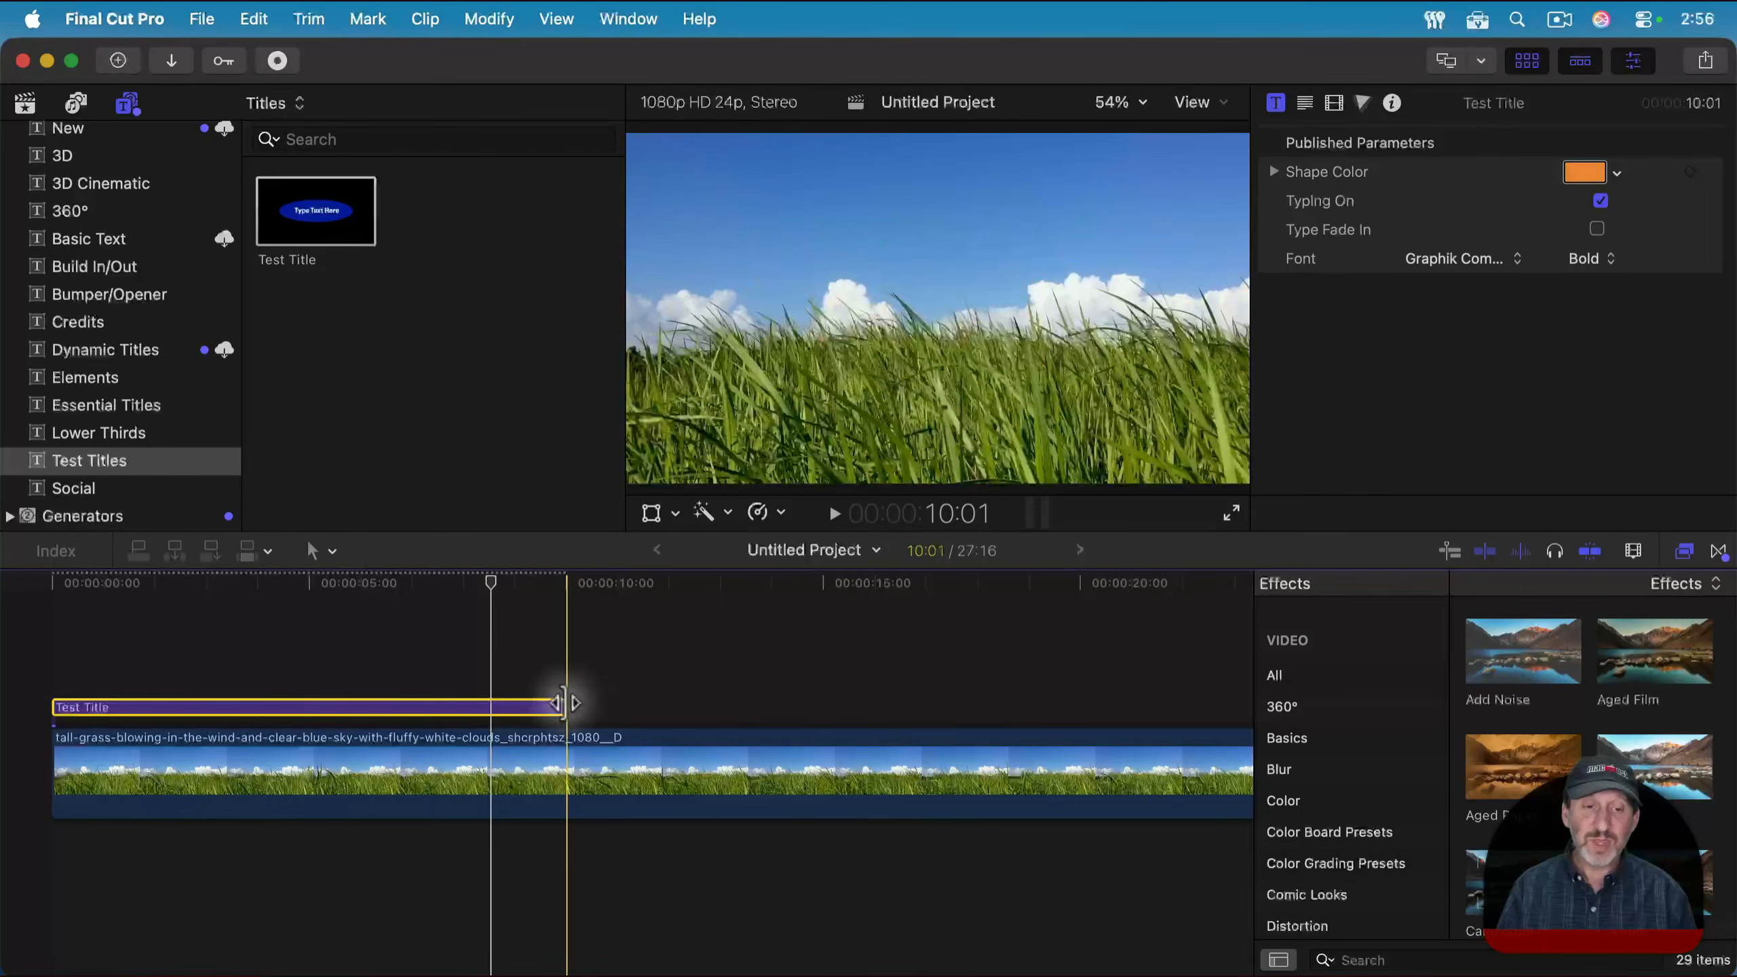
drag(562, 703, 1059, 707)
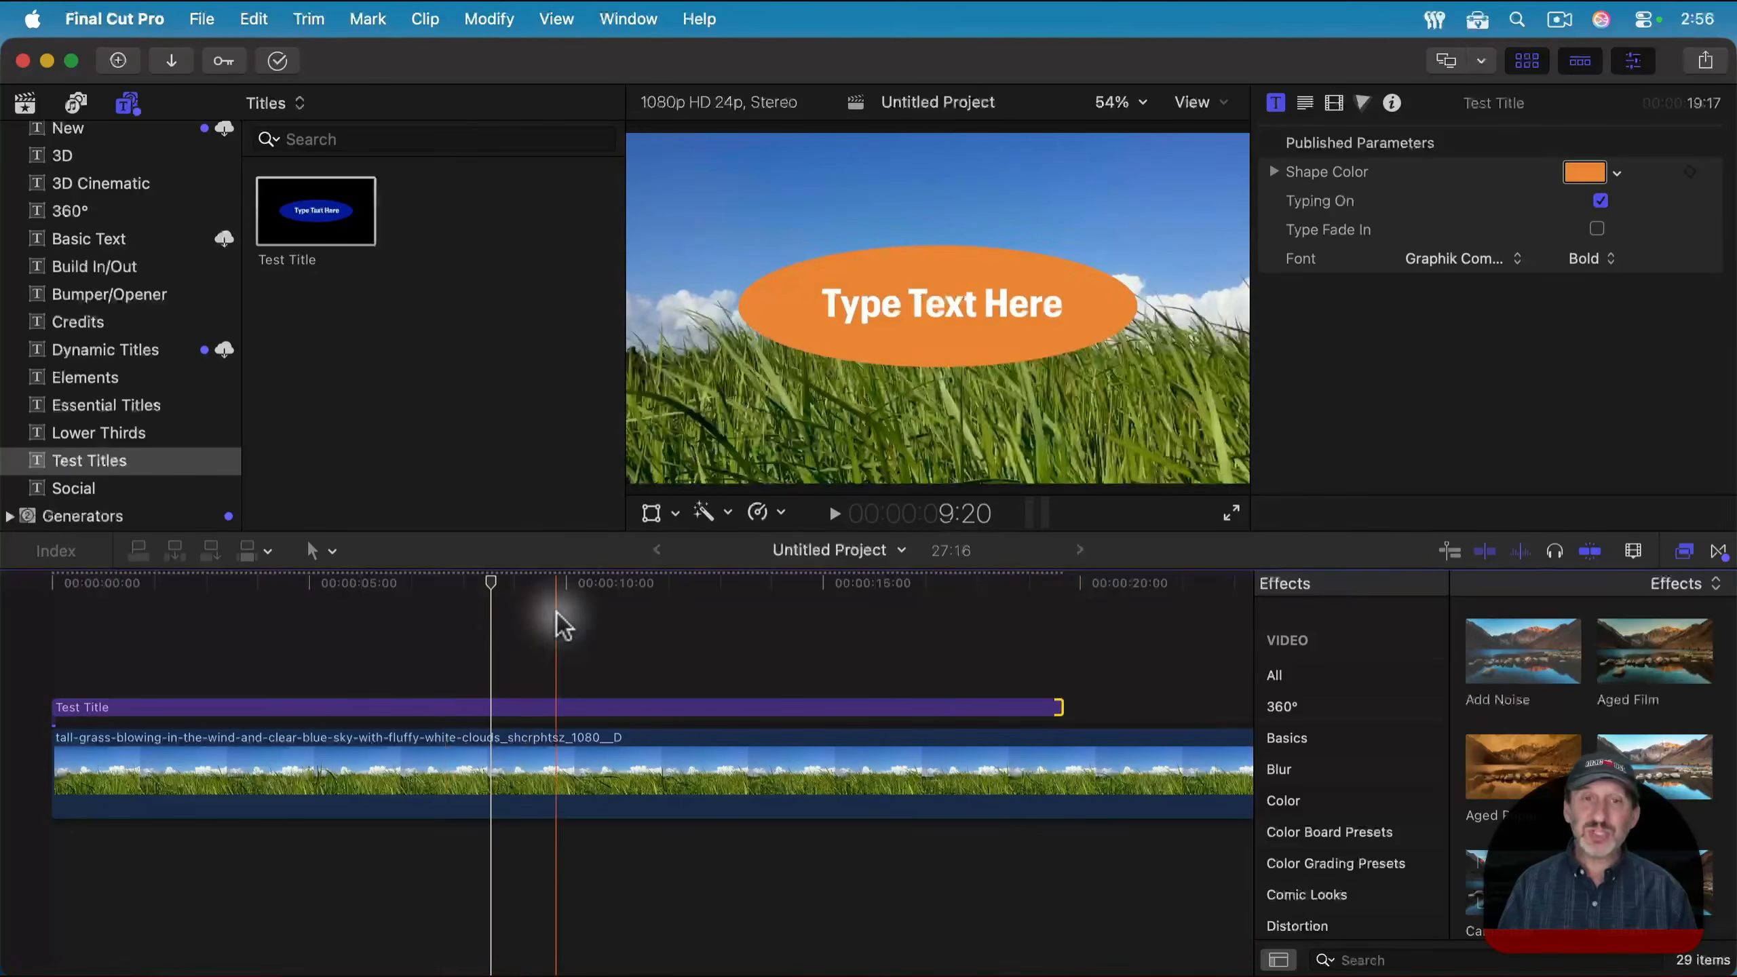
Switch to Motion and show the Library of available behaviors, filters and generators.
mouse_move(1254, 954)
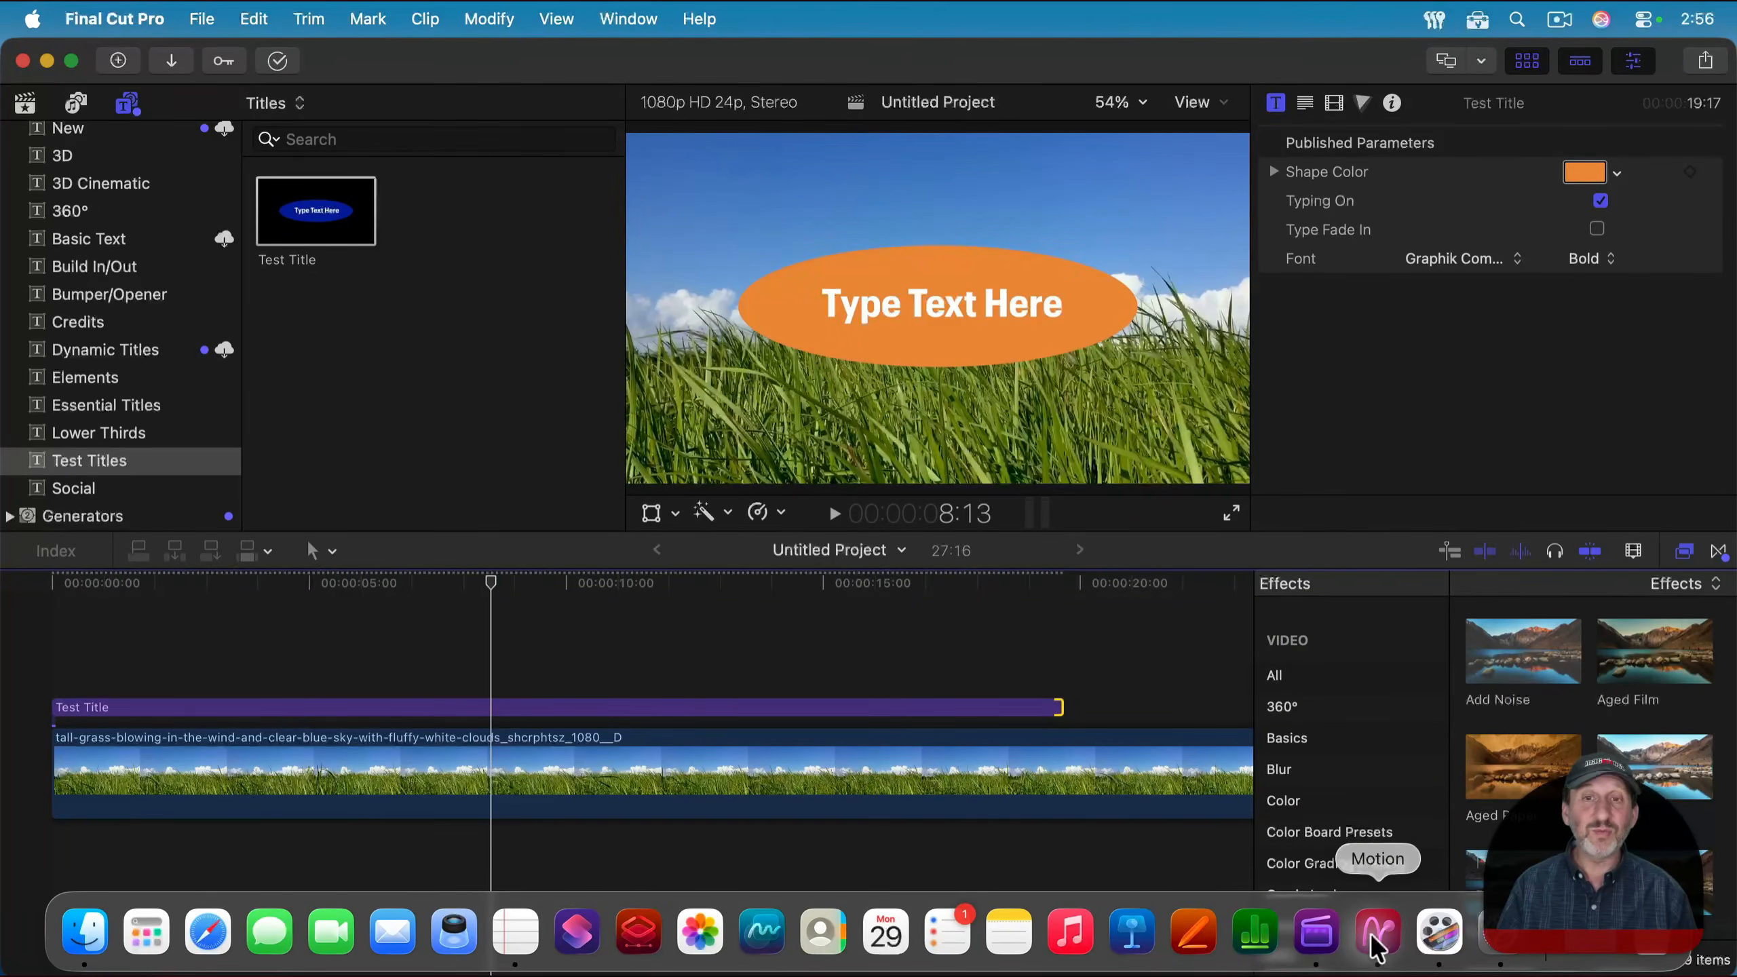
click(1376, 949)
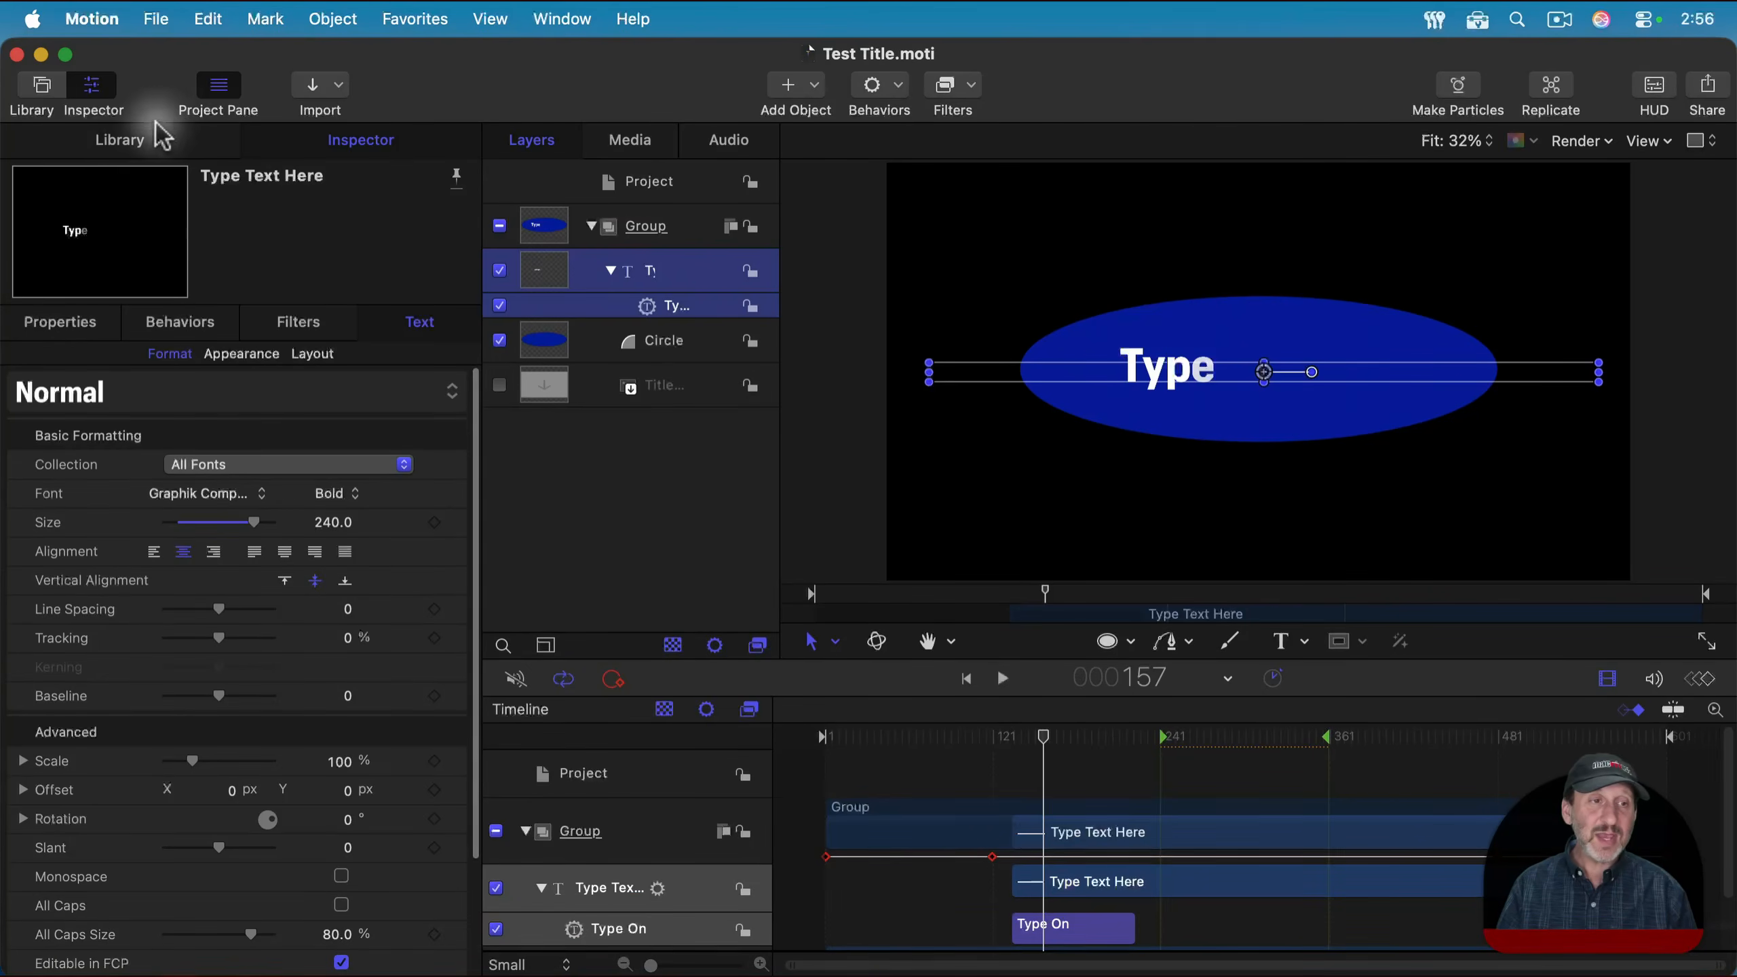
click(41, 84)
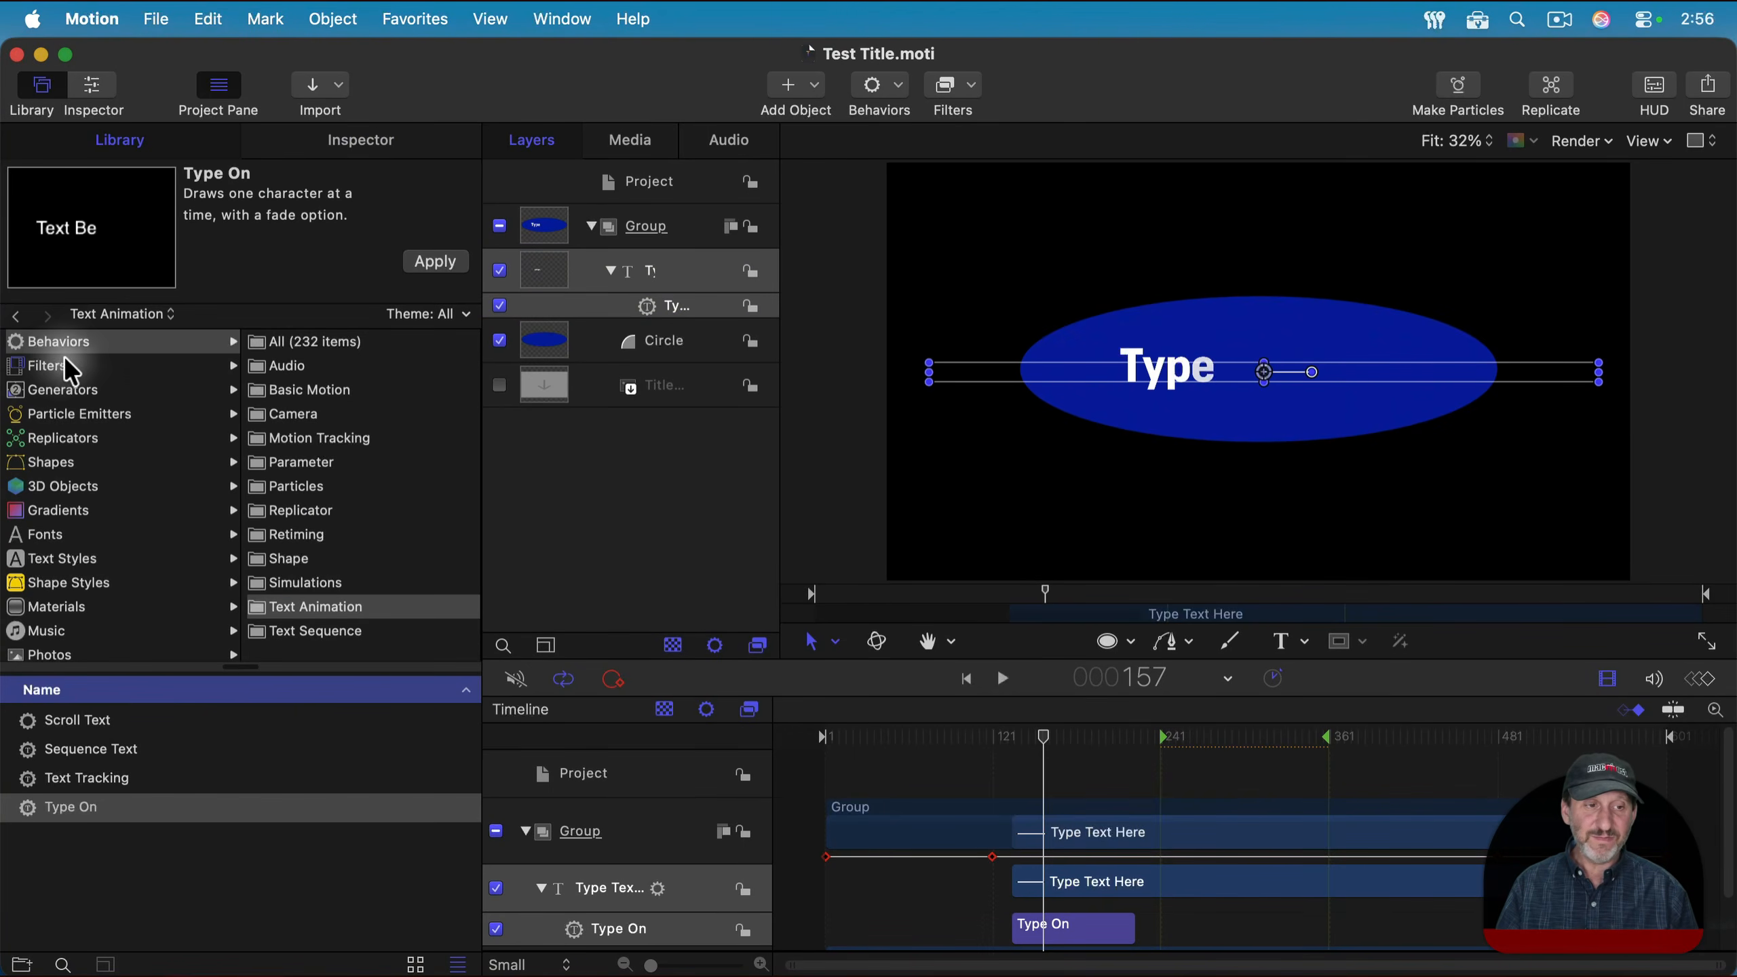